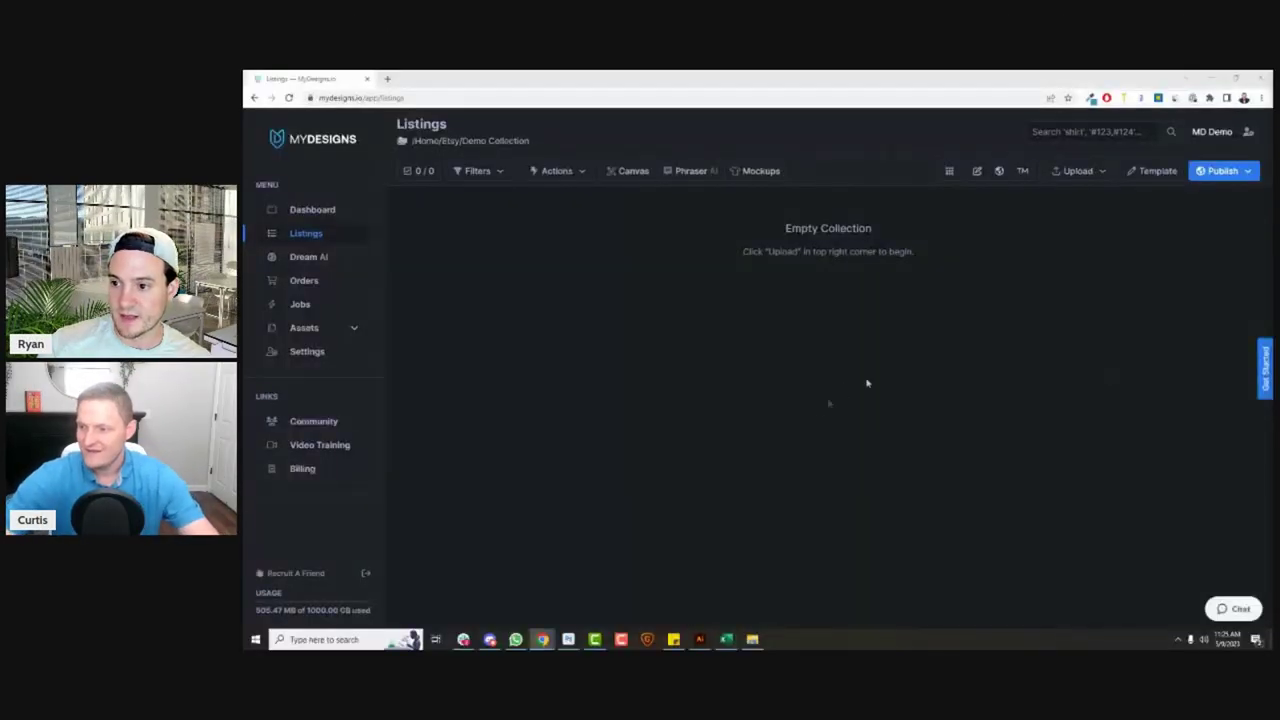
Make the browser showing the empty Demo Collection listings page full screen with F11
key(F11)
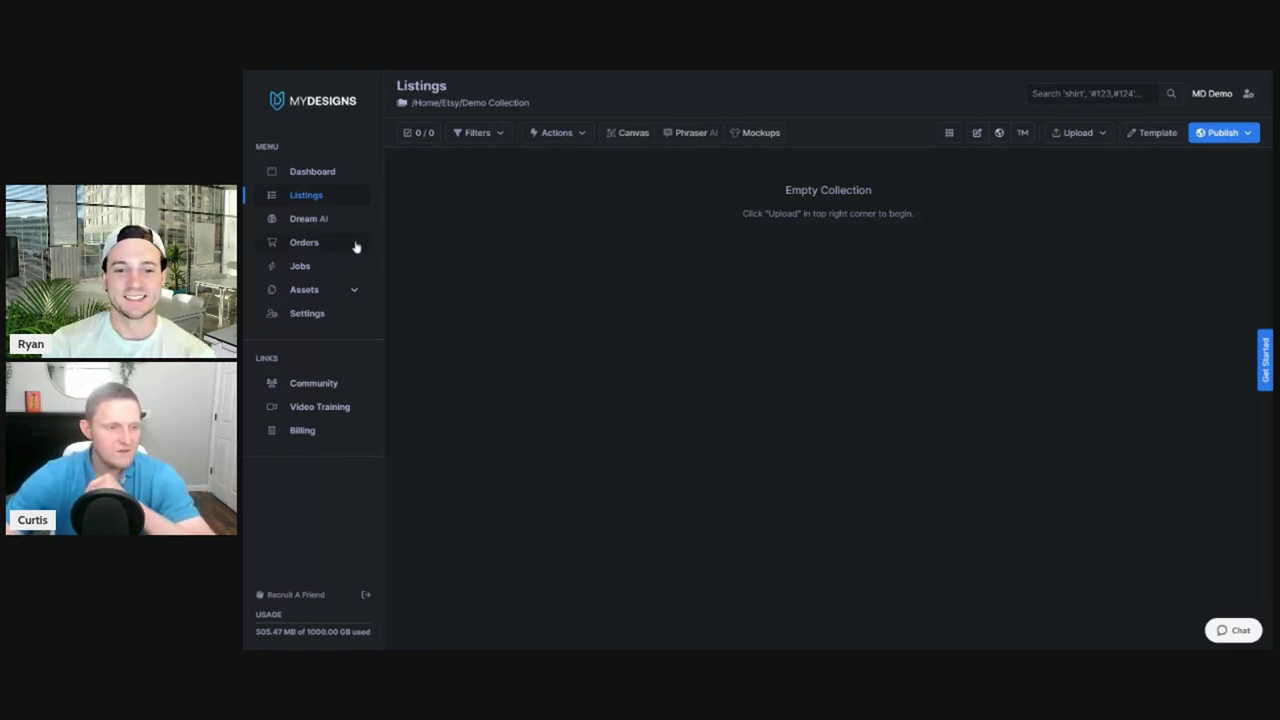
Open Dream AI with its earlier rabbit portraits and bring up the image style list
click(309, 219)
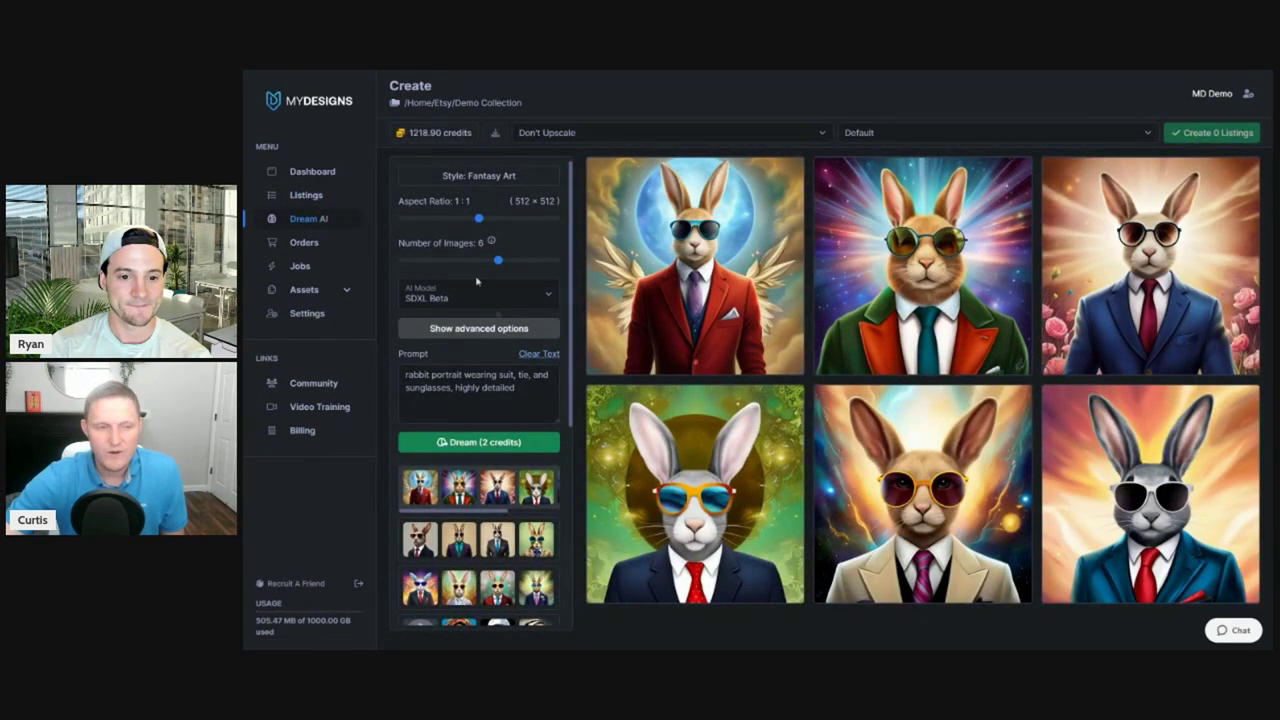
click(463, 179)
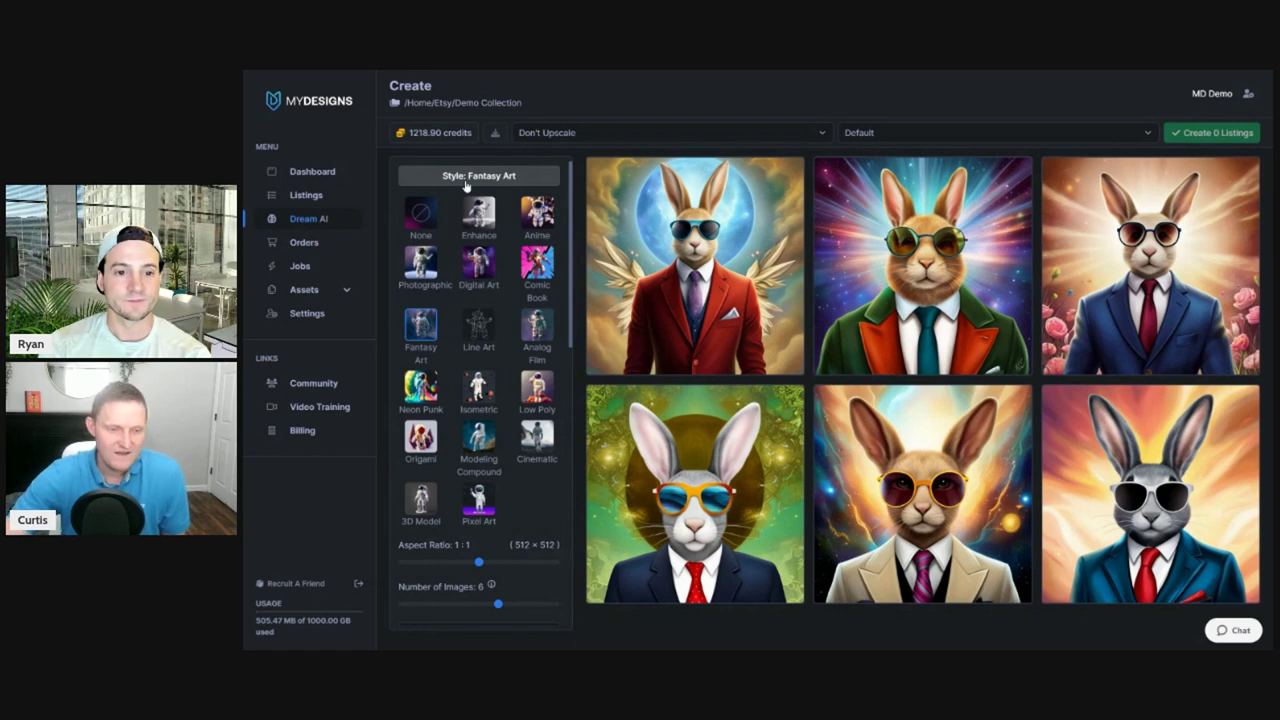
Set the Dream AI style to Digital Art and keep the aspect ratio at 1:1
click(485, 276)
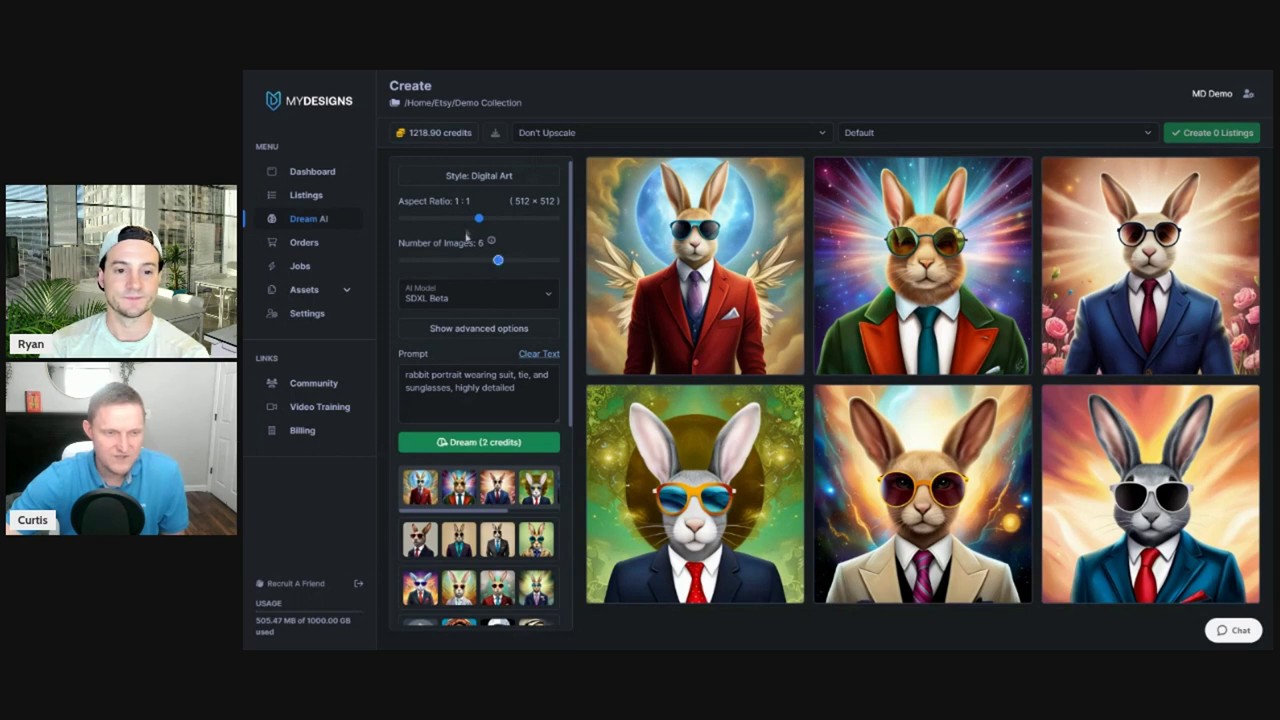
mouse_move(478, 219)
mouse_down()
mouse_move(398, 222)
mouse_move(558, 225)
mouse_move(467, 227)
mouse_up()
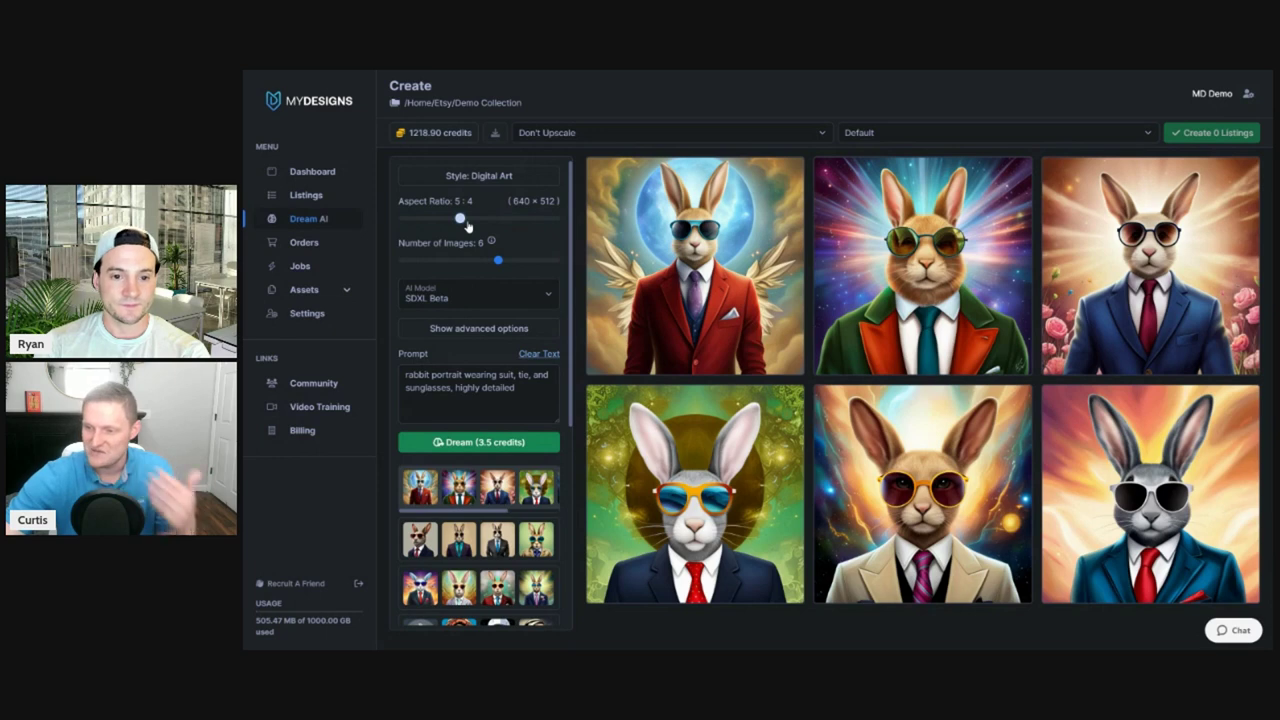
drag(468, 227, 476, 224)
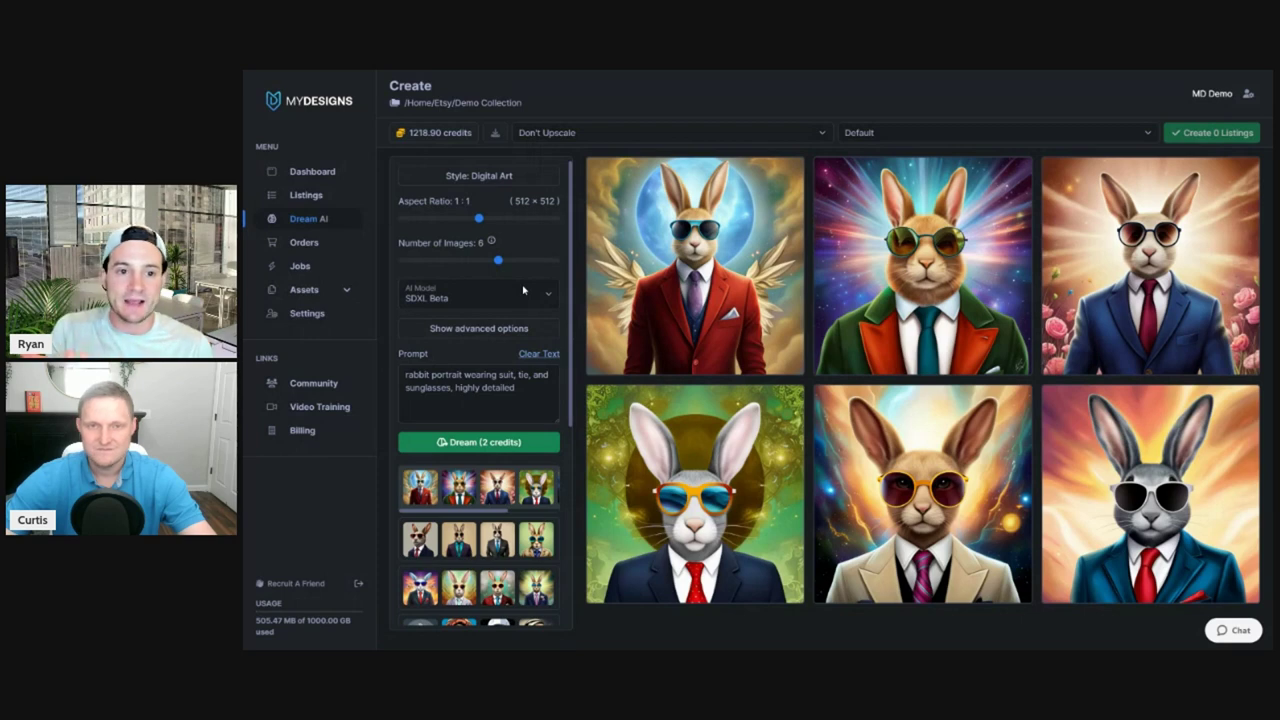
scroll(520, 298, down, 1)
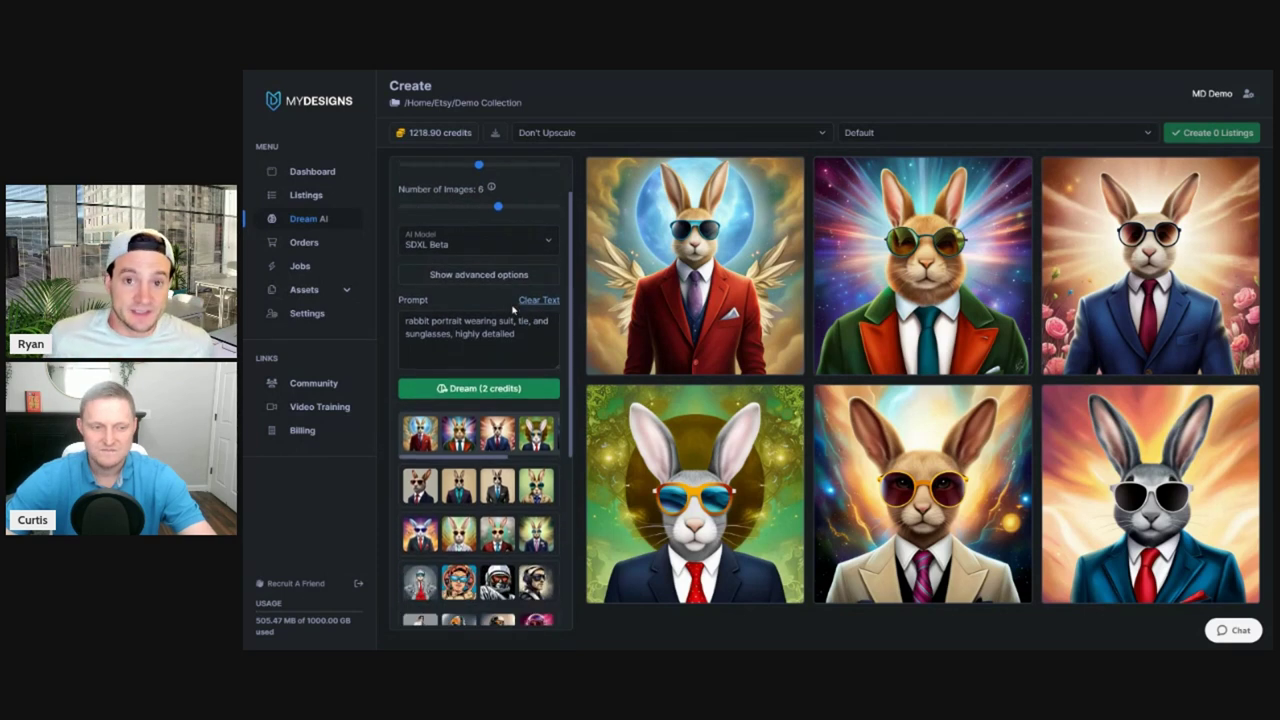
scroll(515, 306, up, 1)
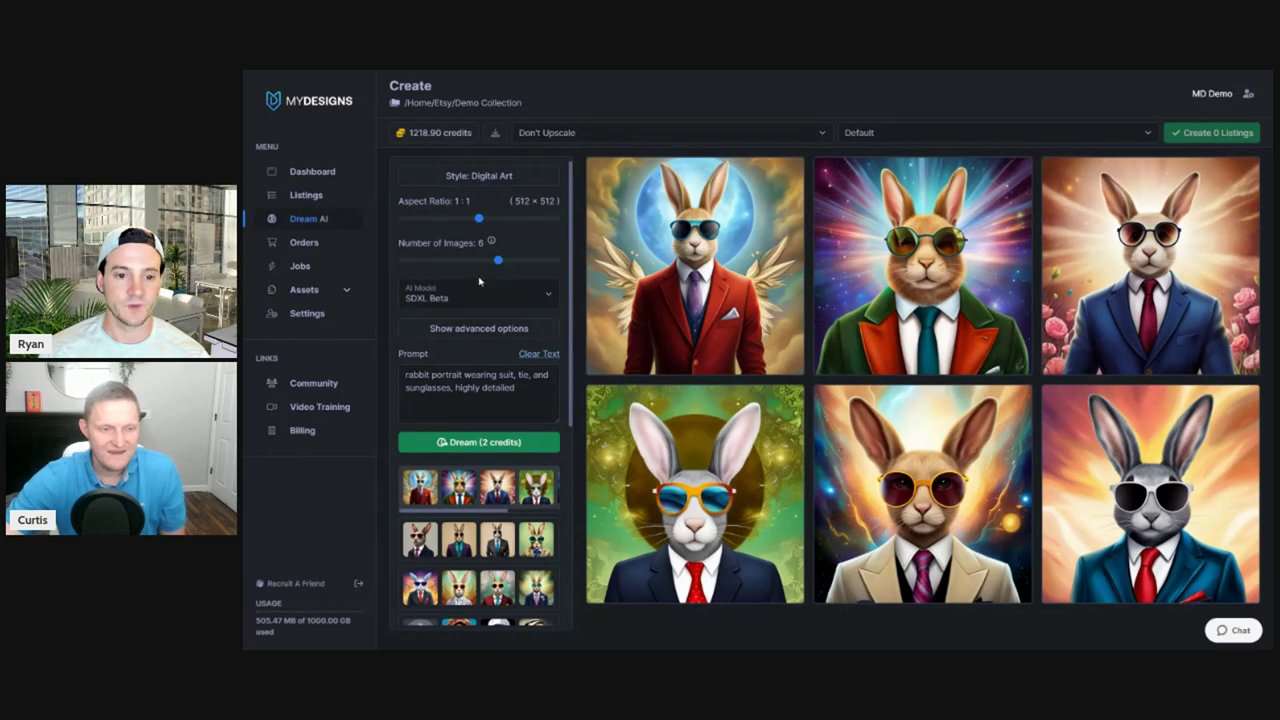
click(505, 296)
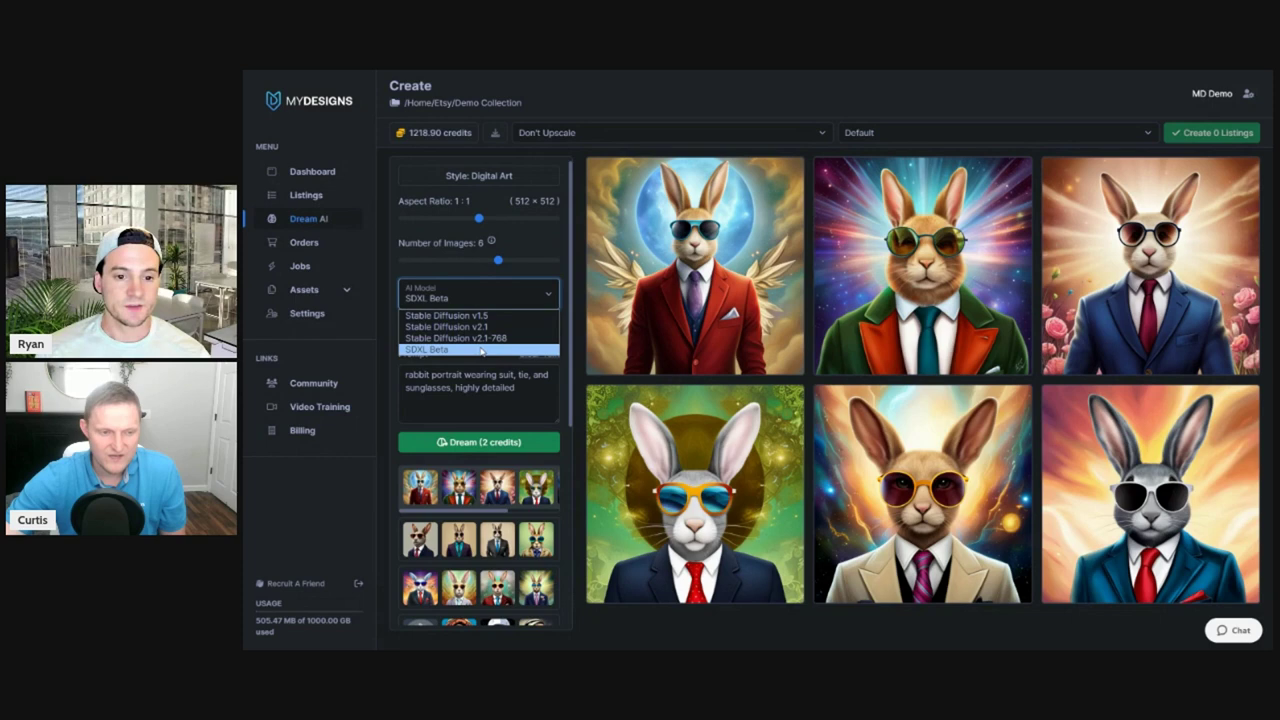
Keep SDXL Beta as the AI model and review the advanced settings and rabbit prompt
click(483, 341)
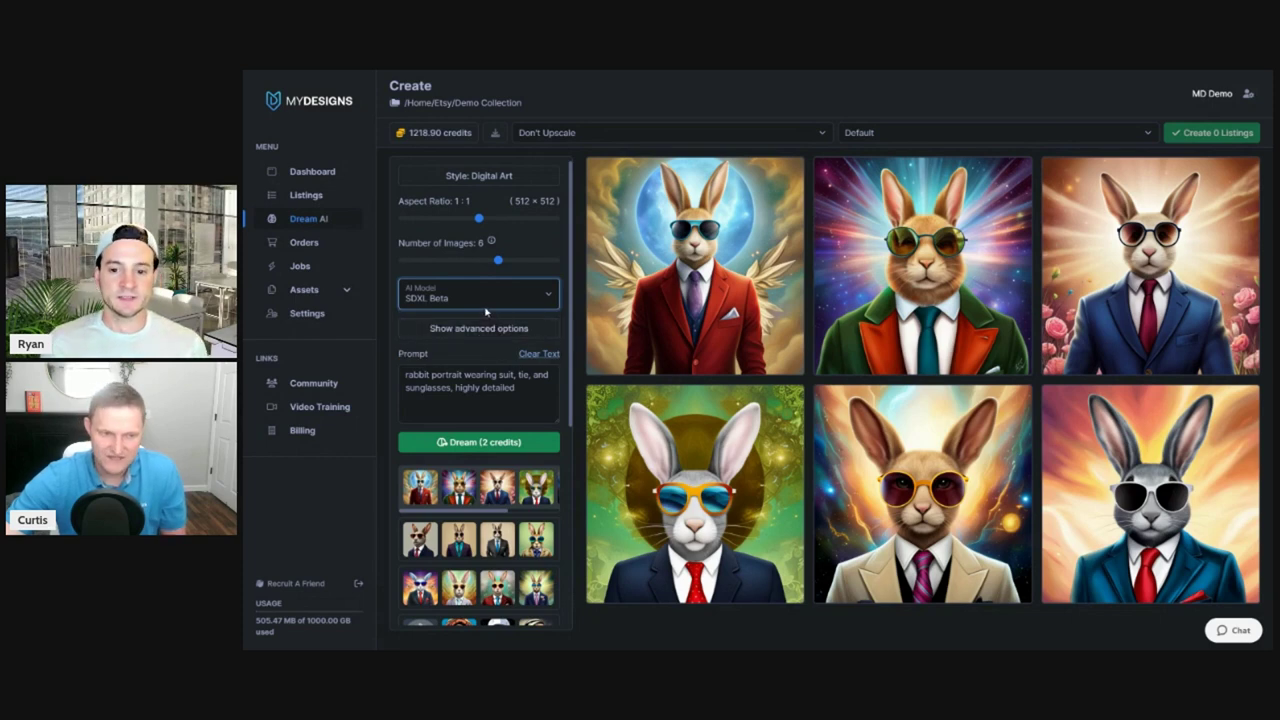
click(492, 328)
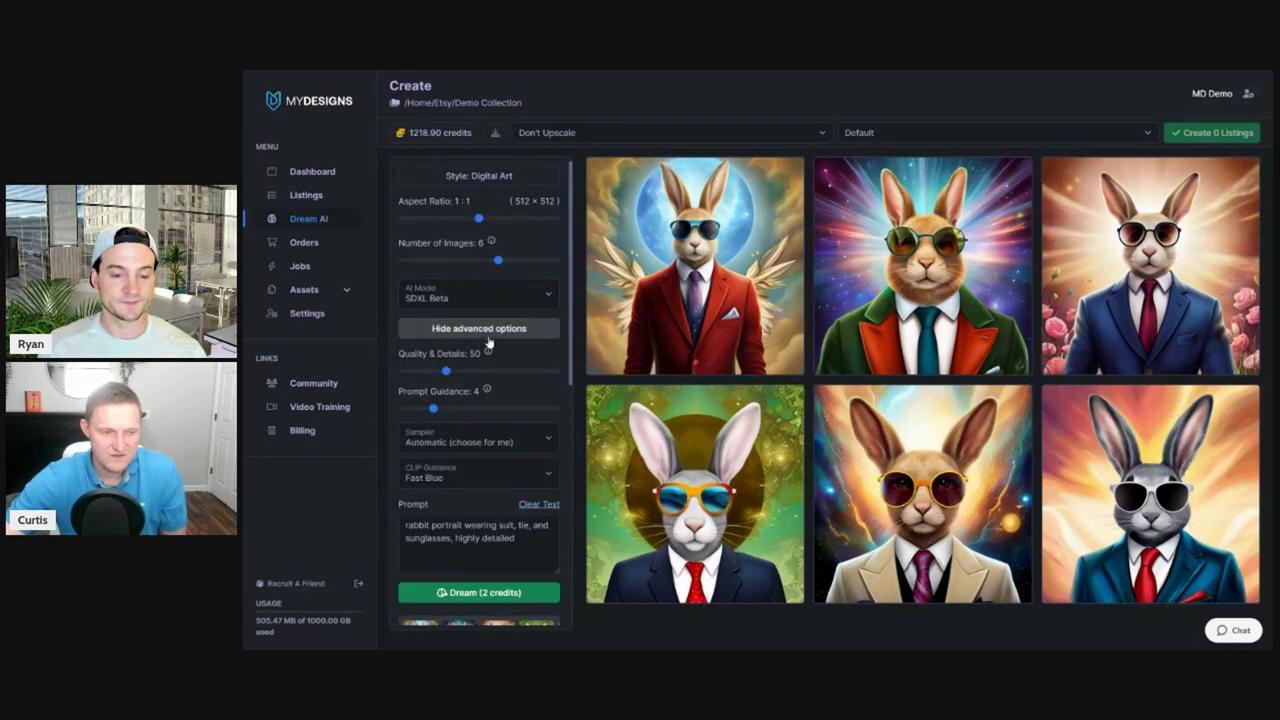
click(490, 330)
drag(520, 393, 404, 372)
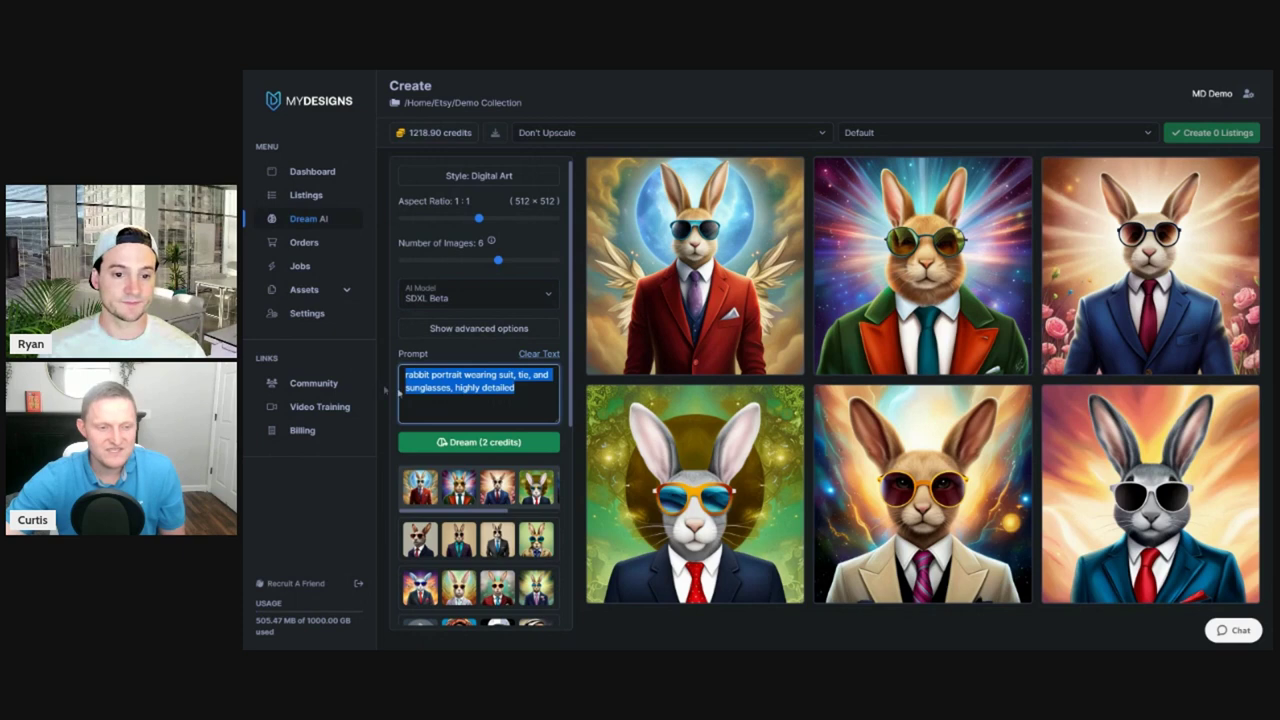
click(436, 386)
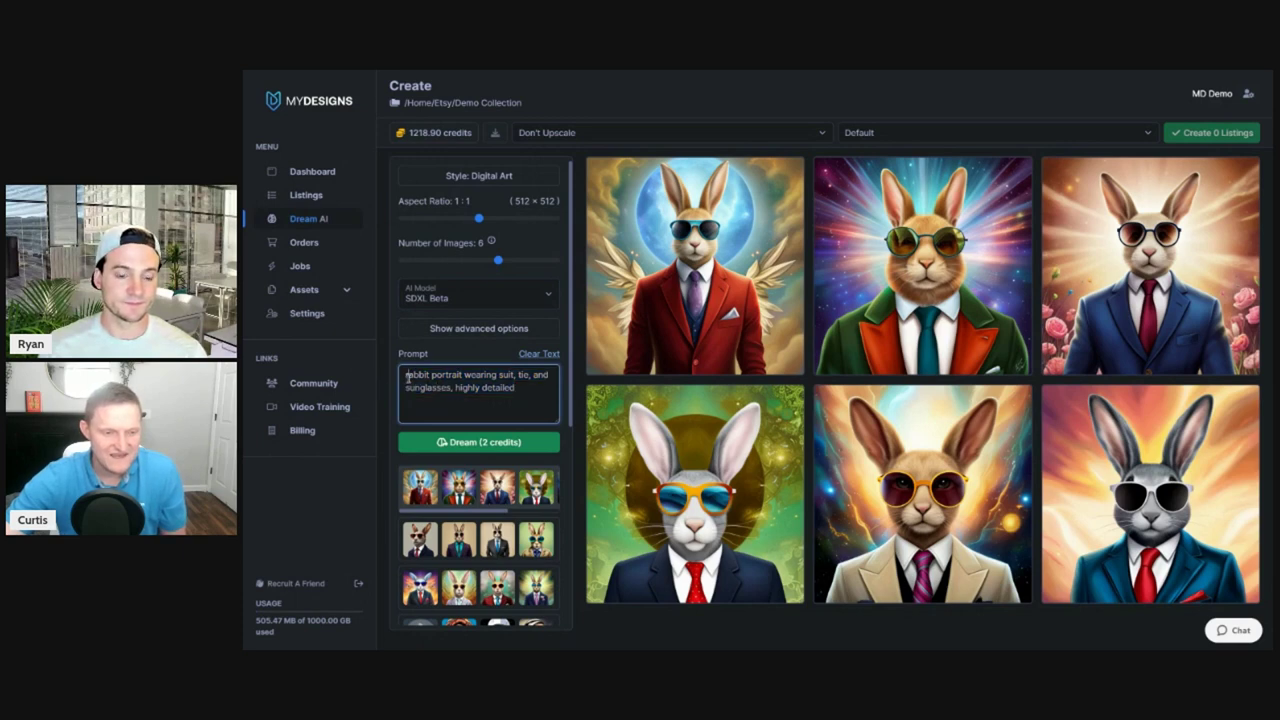
click(410, 376)
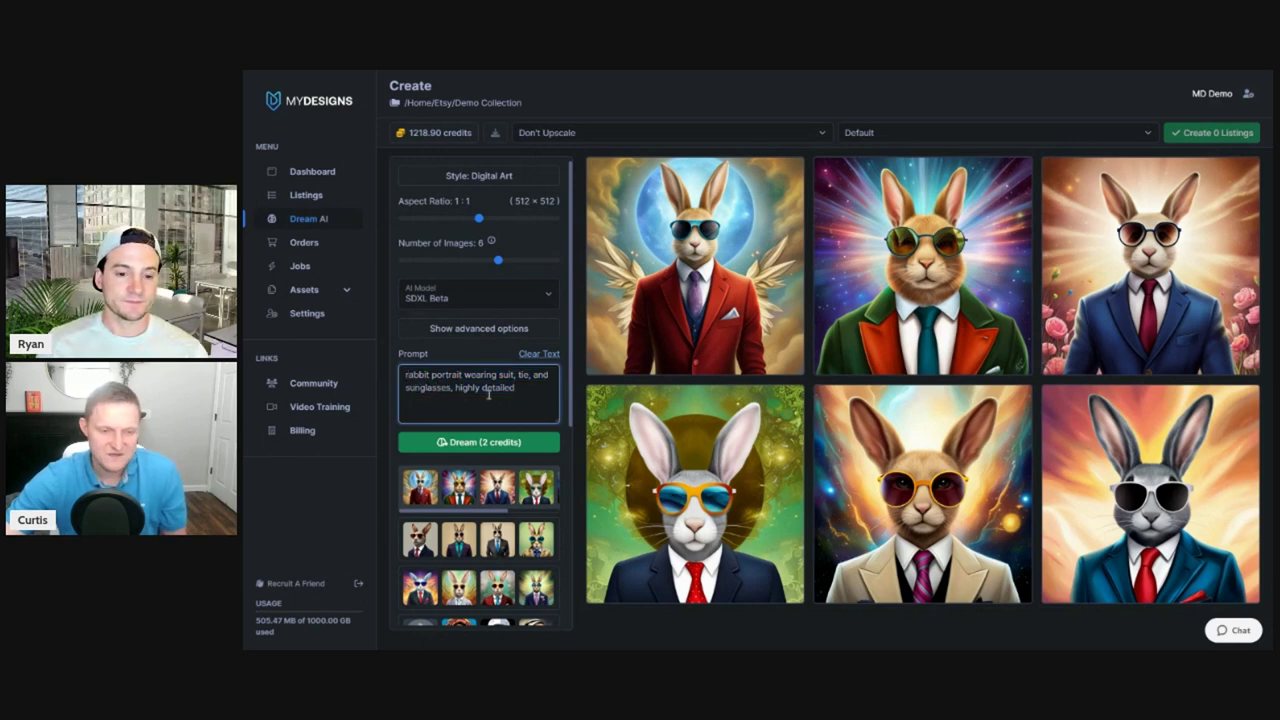
double_click(468, 388)
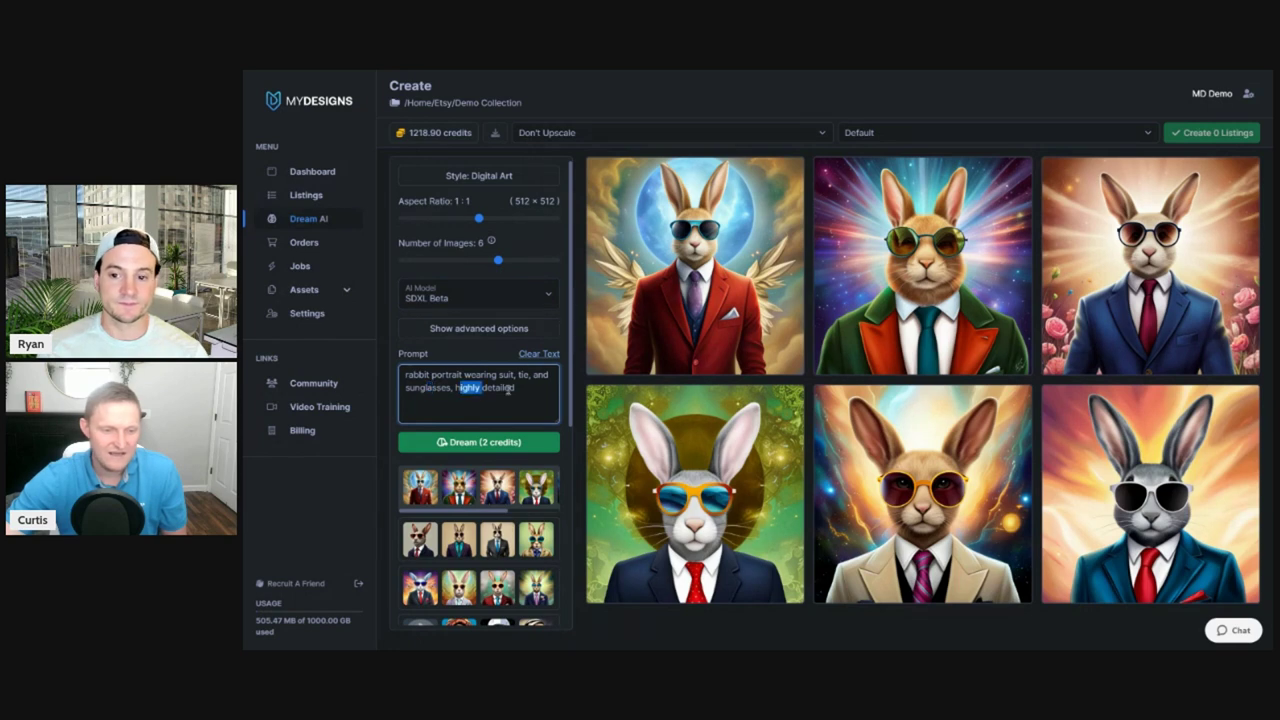
Generate six new Digital Art rabbit portraits and reload that job's settings into the form
click(484, 178)
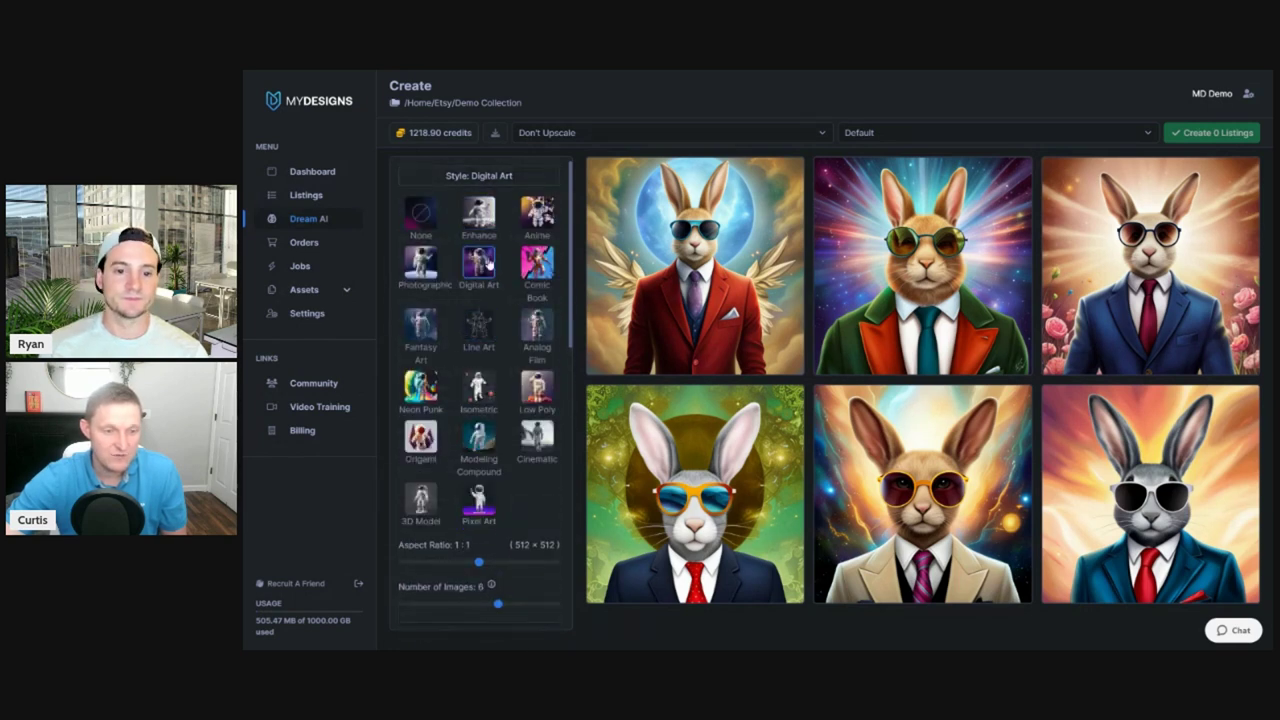
click(420, 212)
click(479, 442)
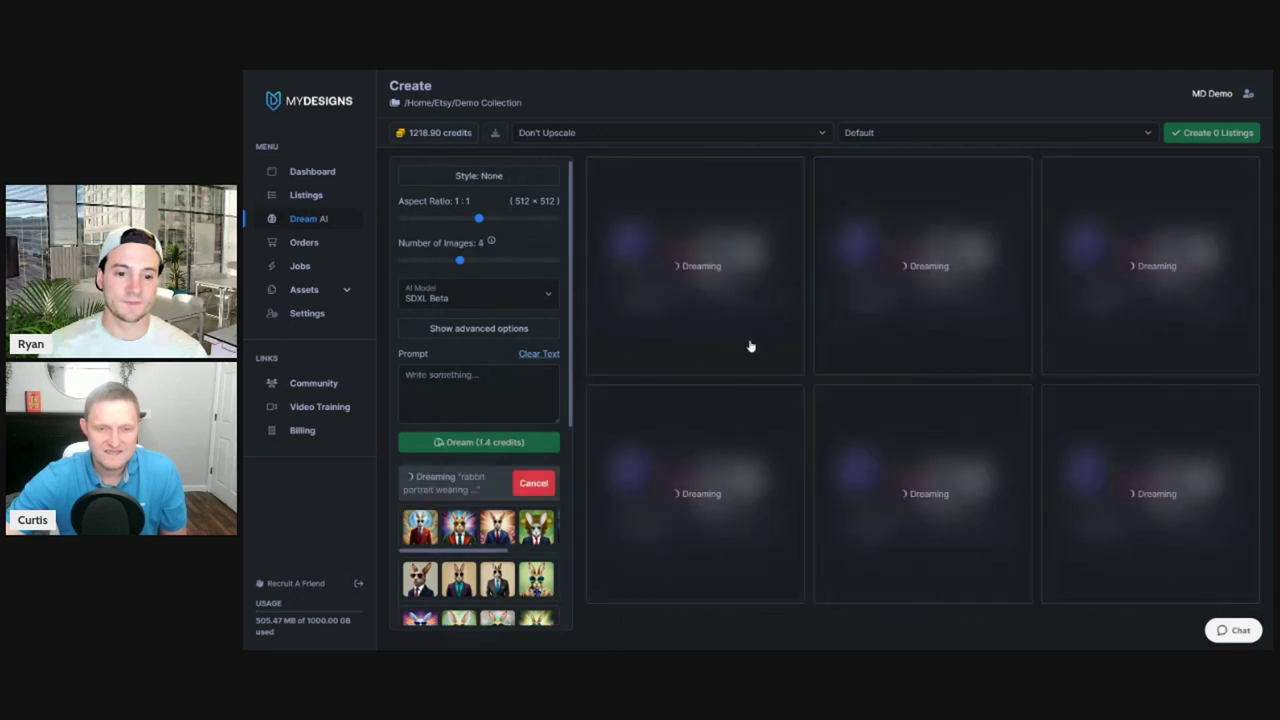
click(460, 481)
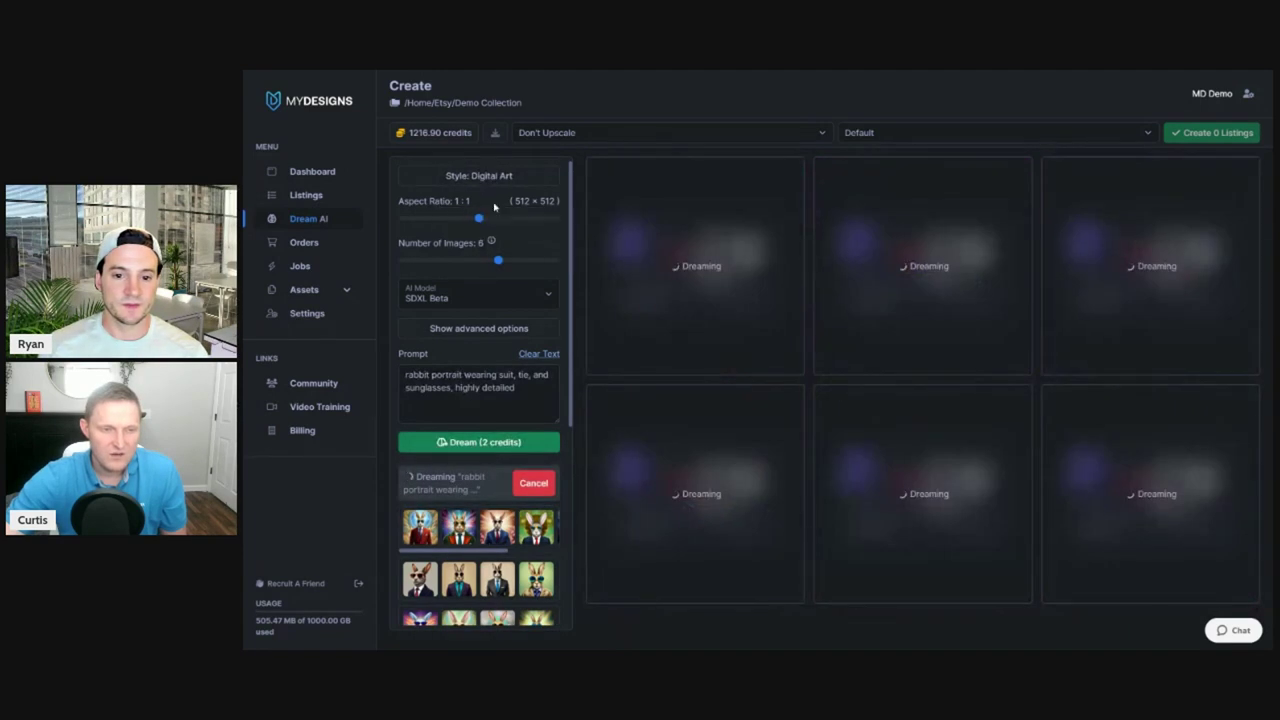
click(479, 176)
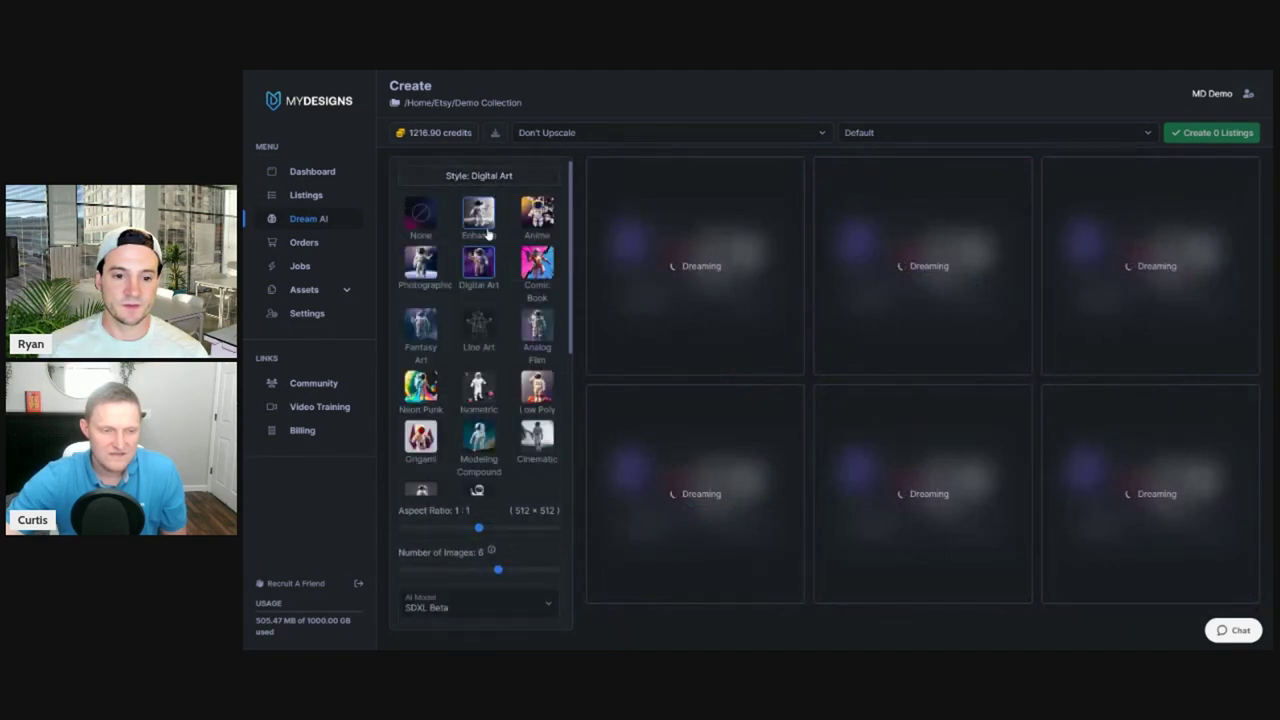
click(432, 328)
scroll(463, 420, down, 1)
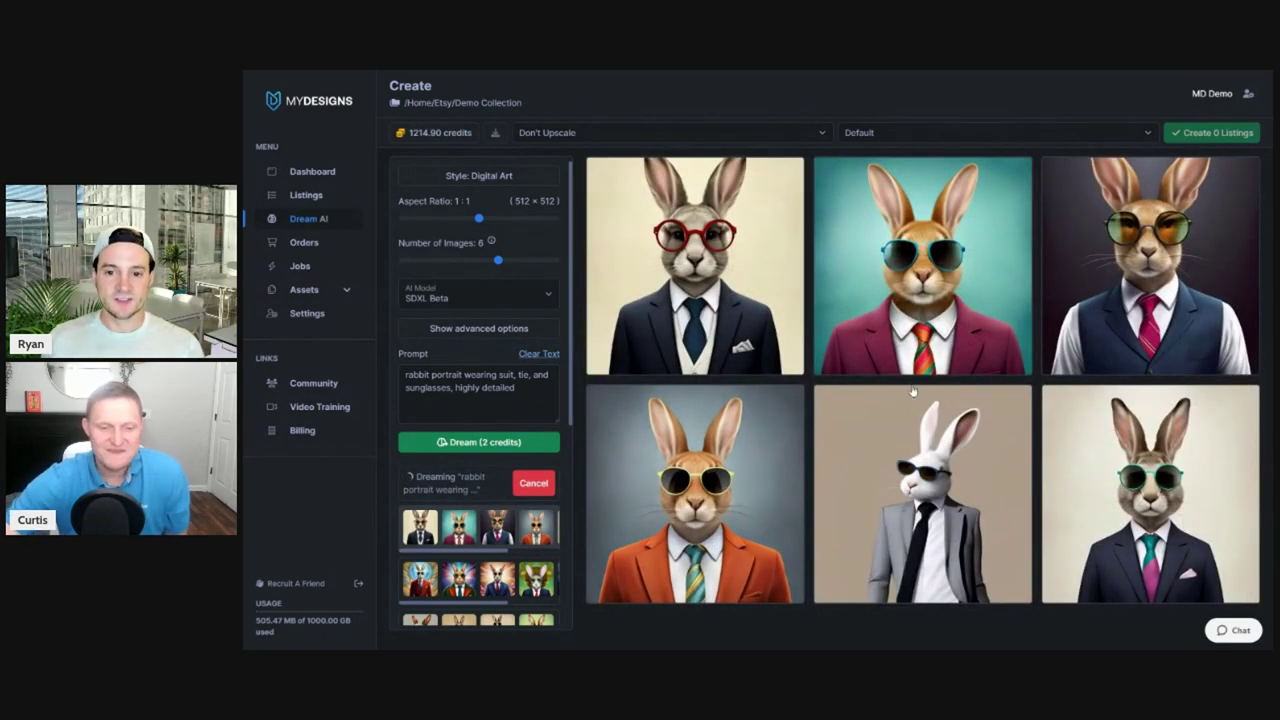
click(436, 377)
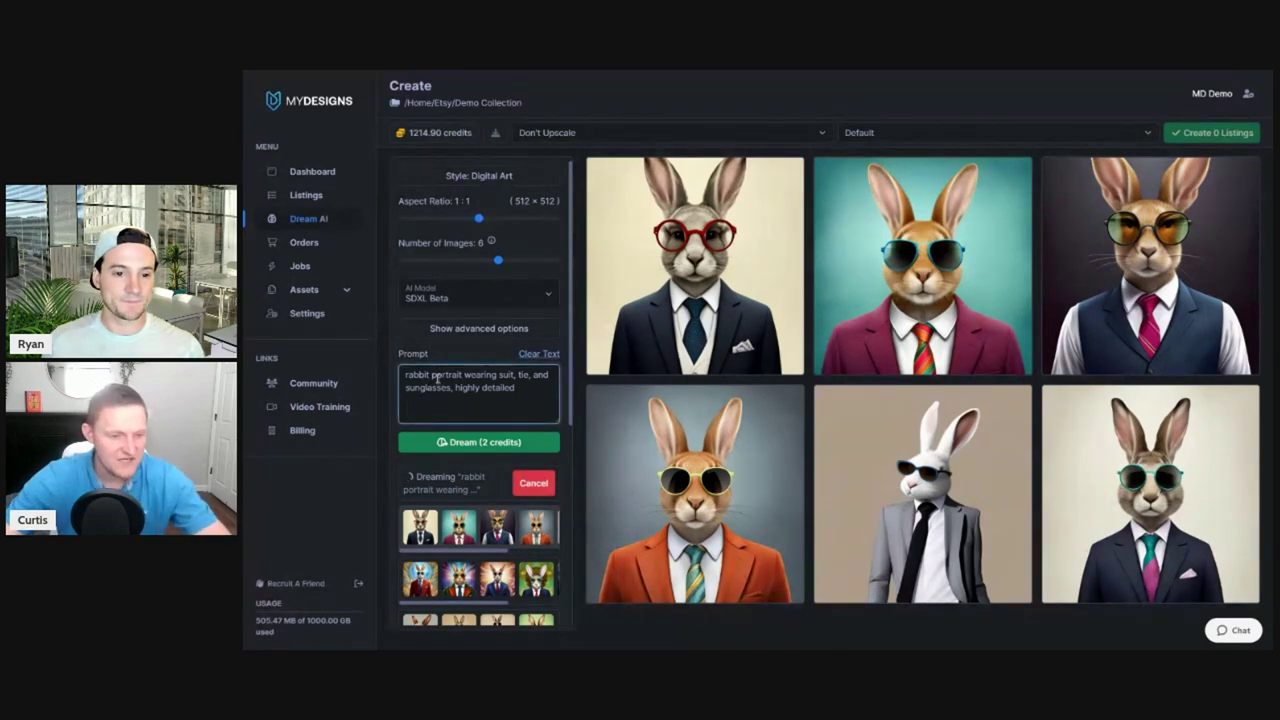
Replace 'rabbit' with 'cocker spaniel dog' in the prompt and generate the spaniel portraits
drag(431, 377, 386, 381)
text(cocker spaniel do)
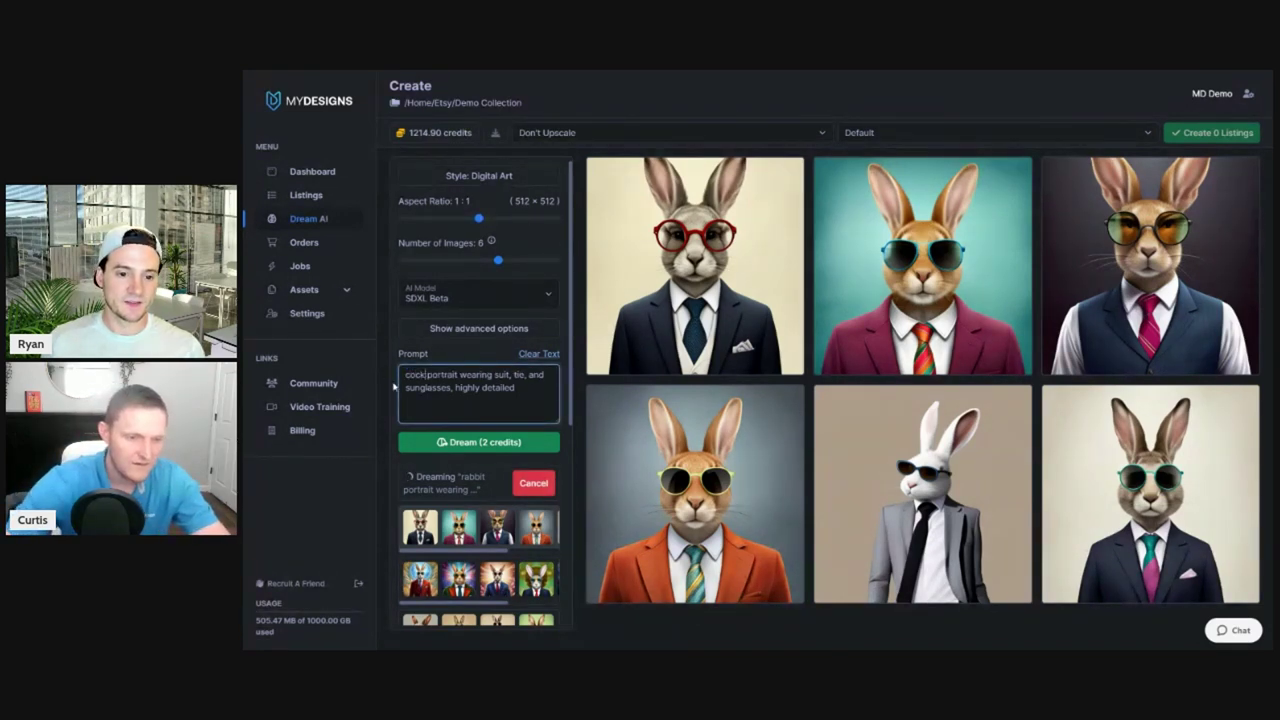
text(g)
key(ctrl+a)
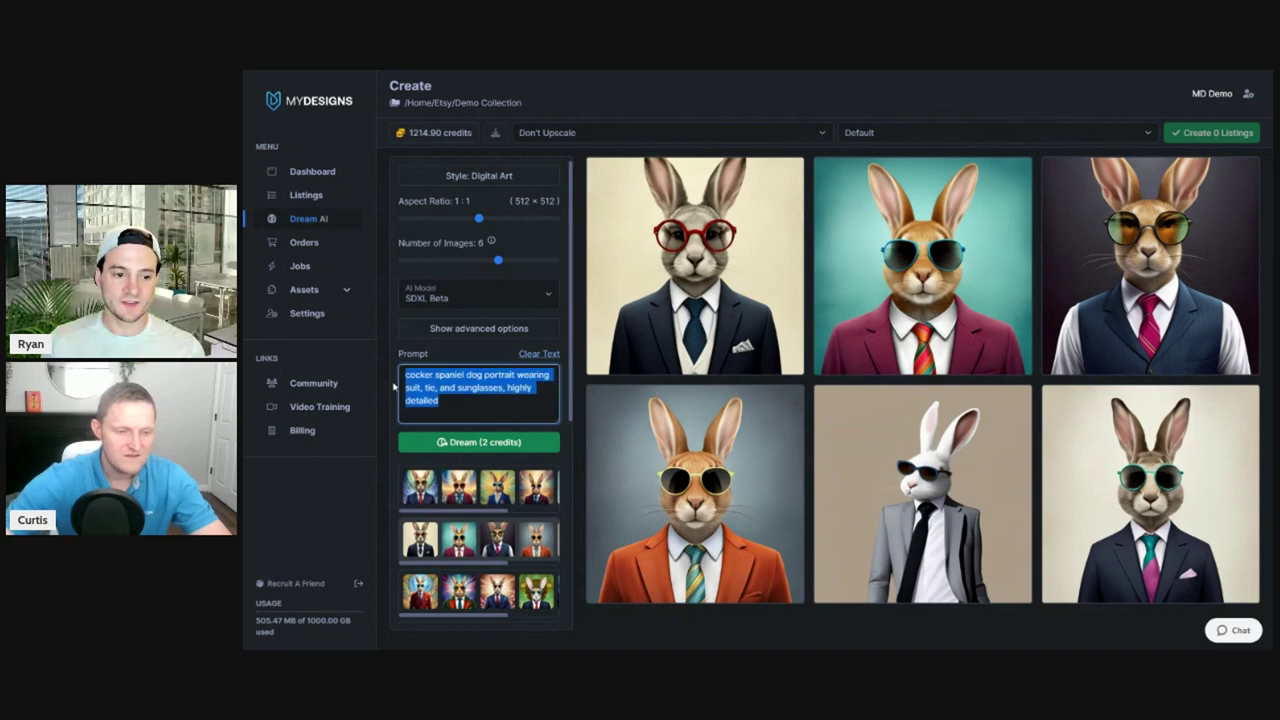
click(487, 376)
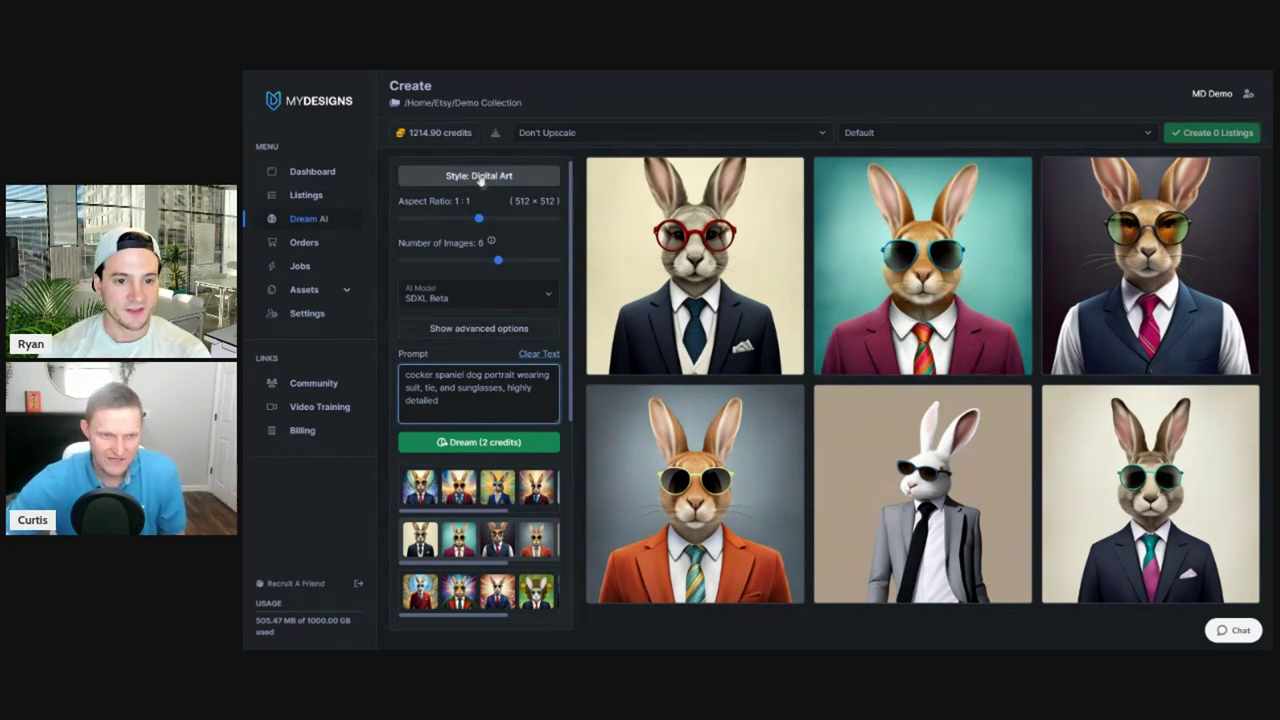
click(482, 442)
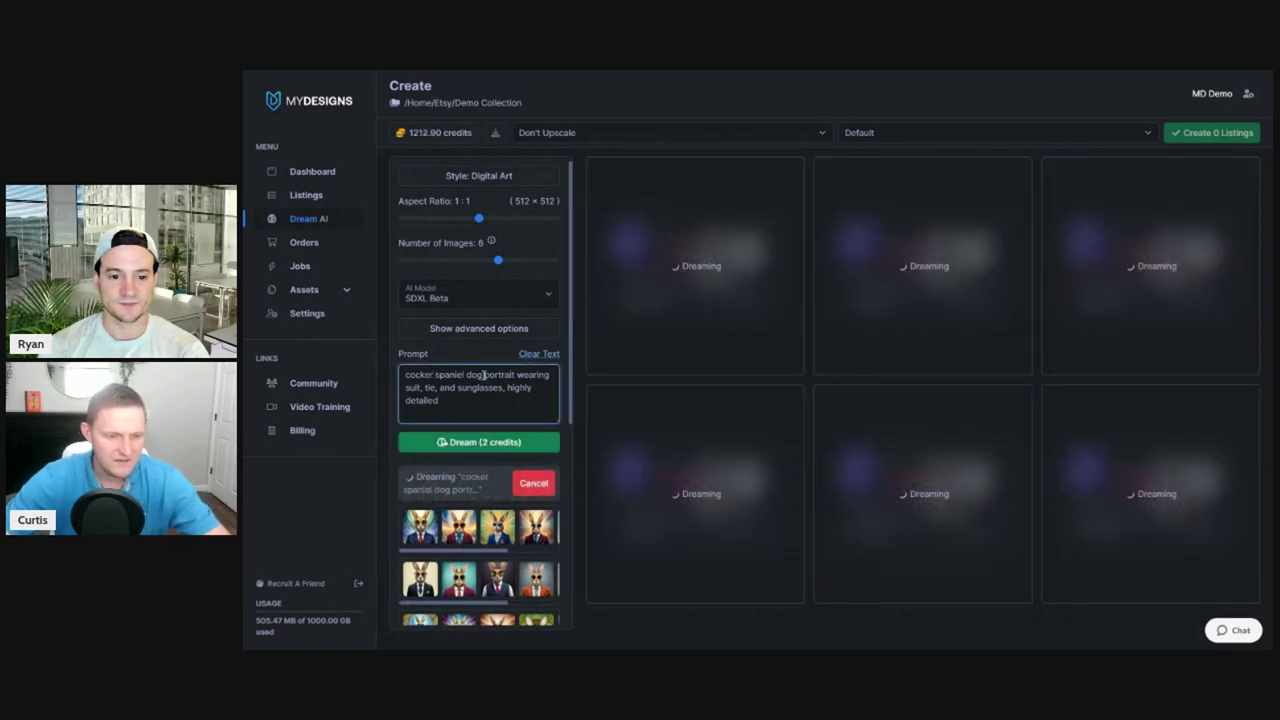
Reword the prompt's breed to 'schnauzer' and generate six schnauzer portraits
drag(469, 375, 374, 375)
key(BackSpace)
text(schnauzer)
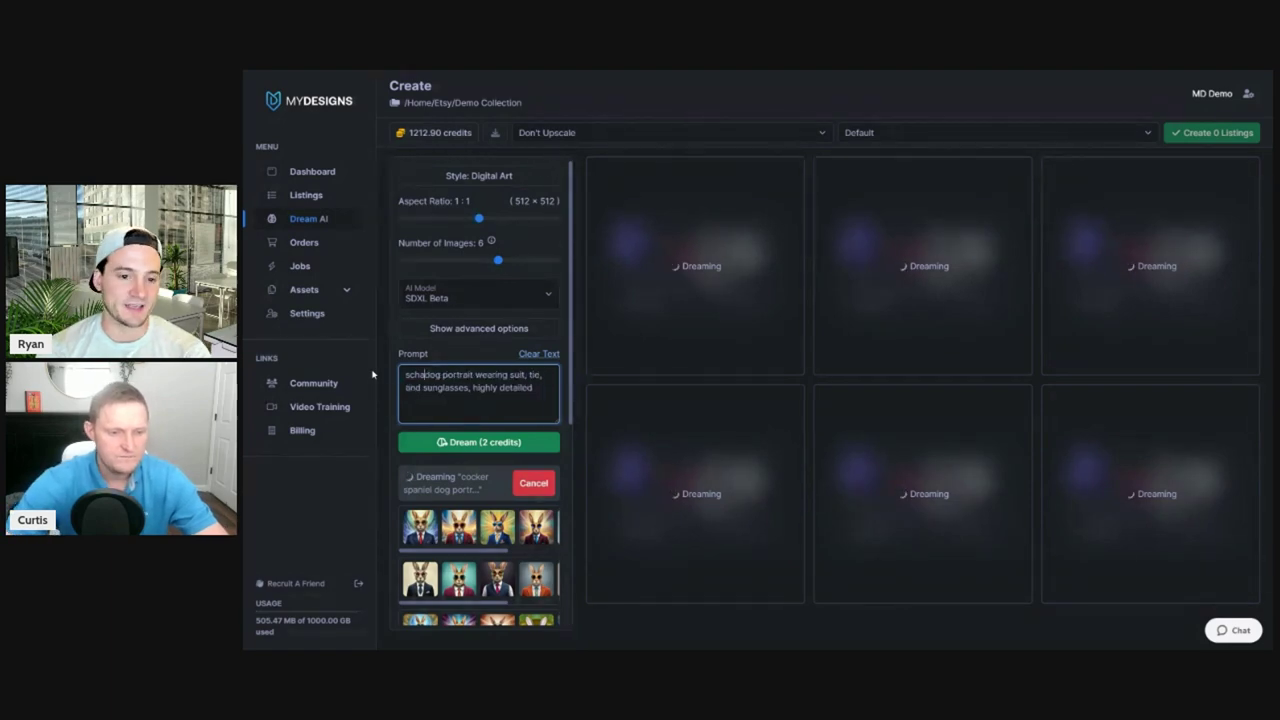
key(BackSpace)
key(BackSpace)
key(BackSpace)
key(BackSpace)
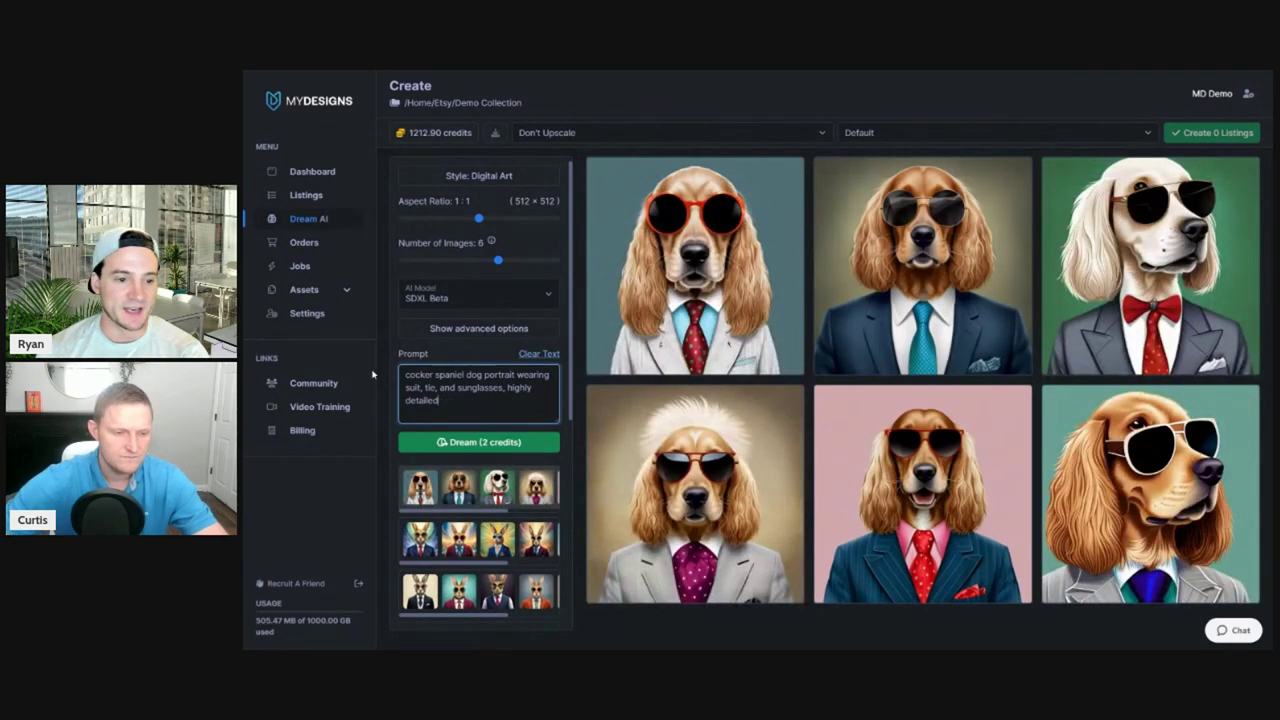
drag(467, 374, 403, 375)
key(BackSpace)
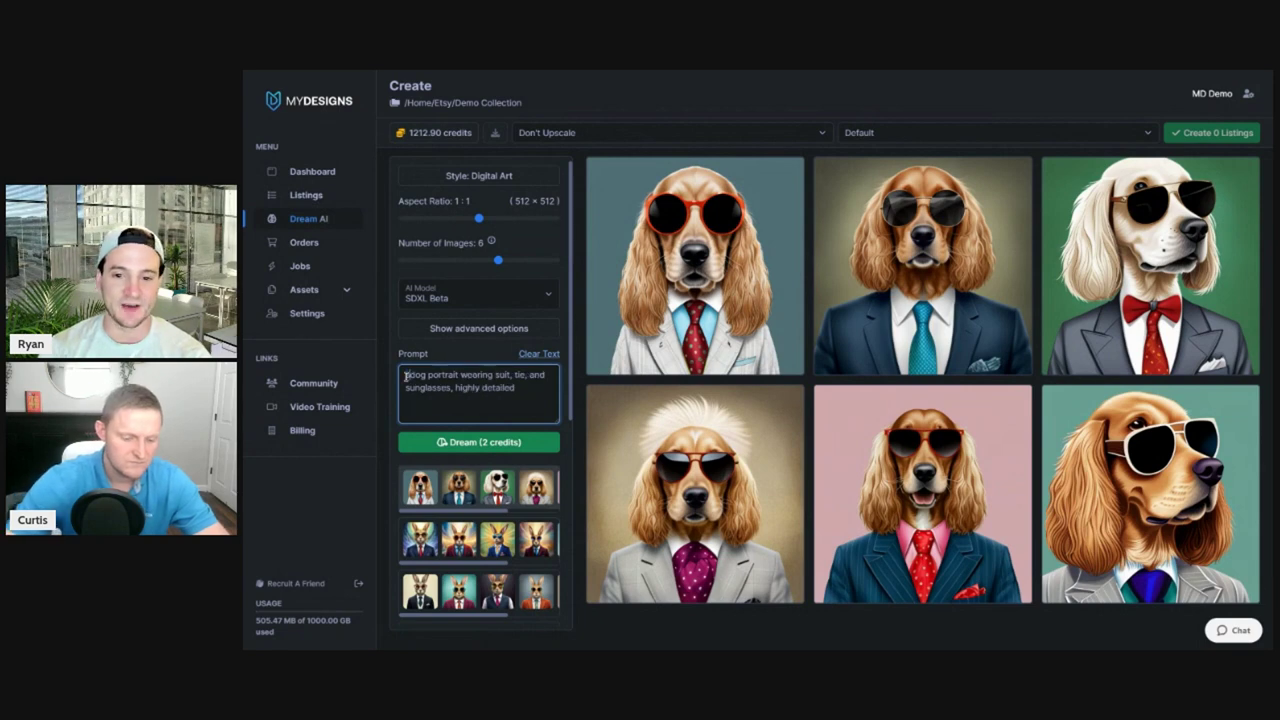
text(schnauzer)
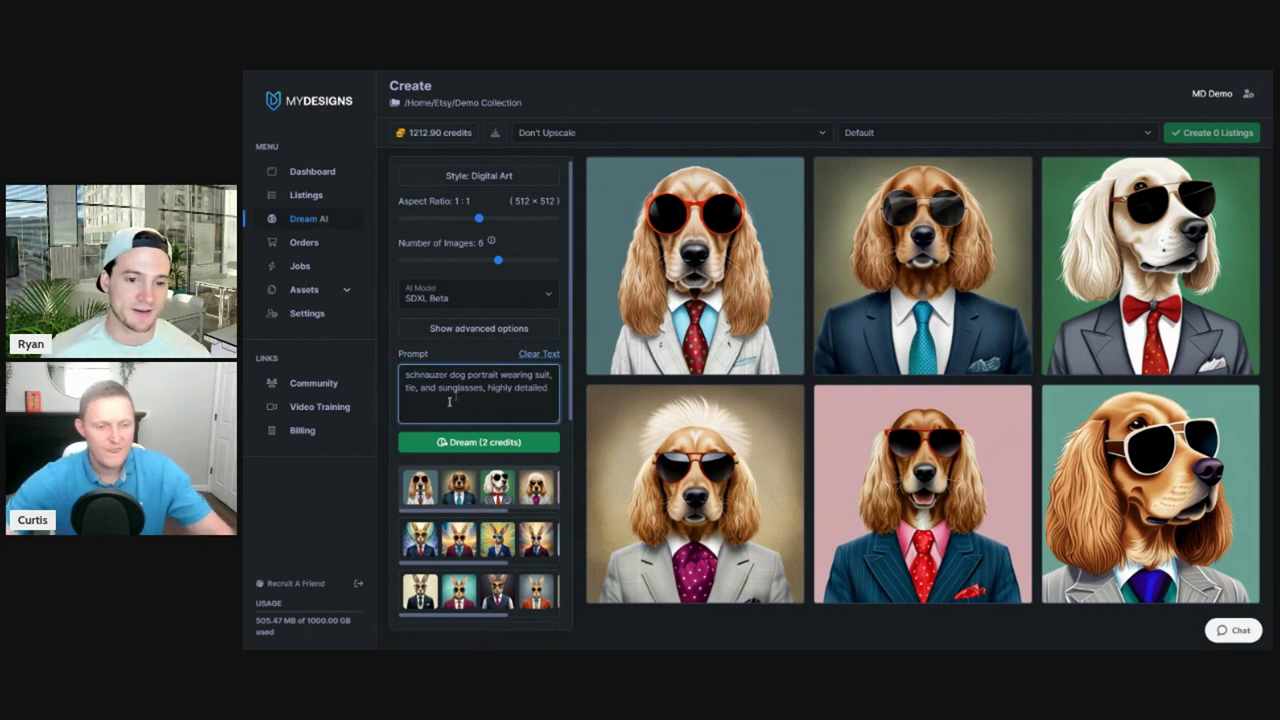
click(492, 446)
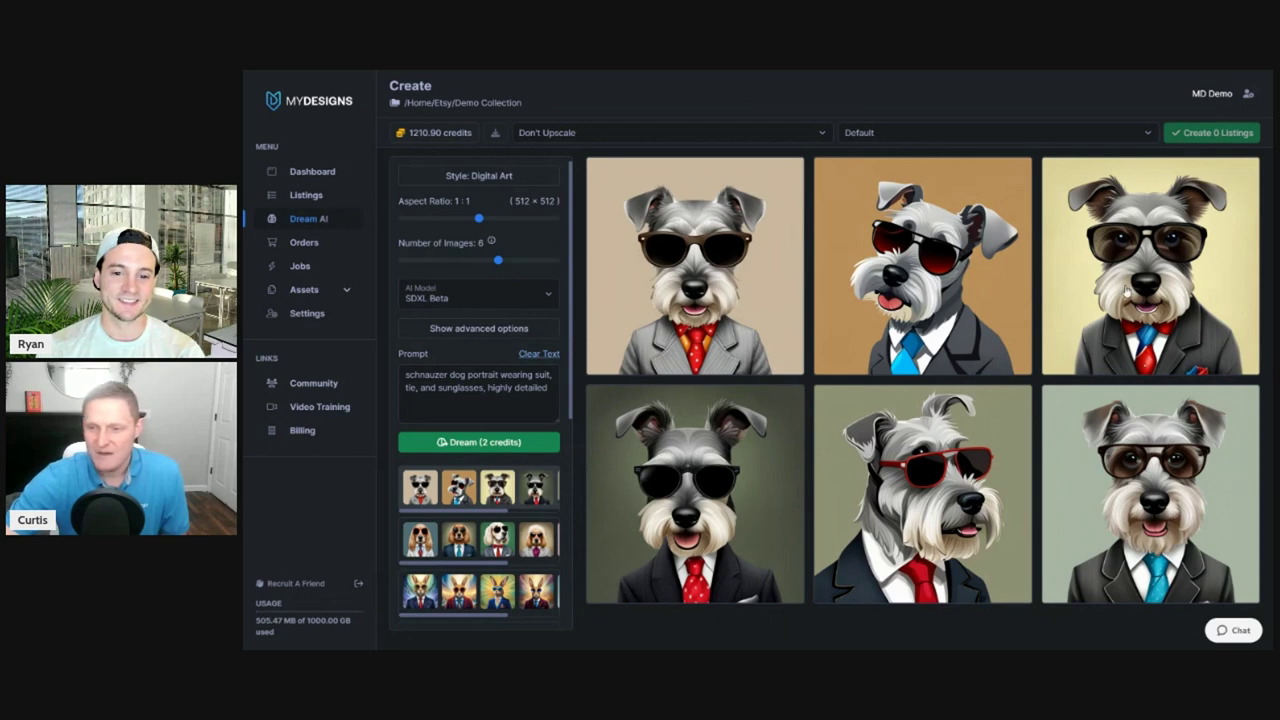
Select the top-right schnauzer portrait so the page is set to Create 1 Listings
double_click(483, 376)
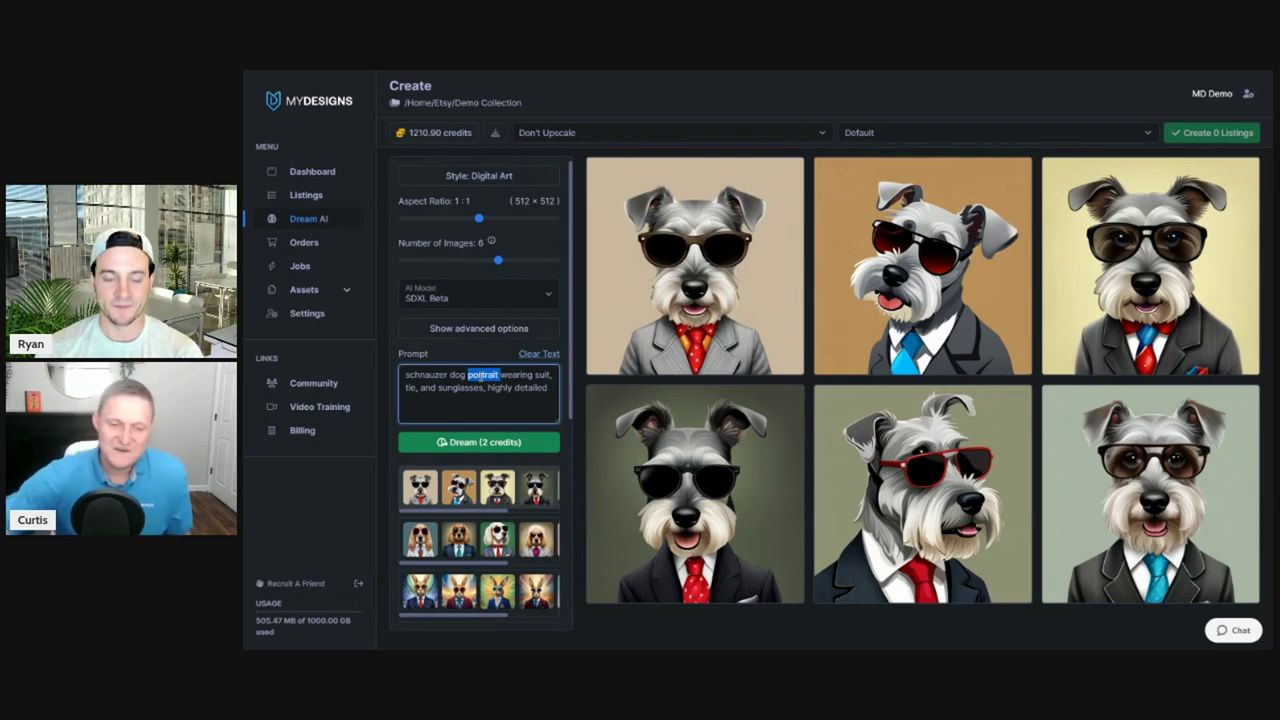
click(1090, 302)
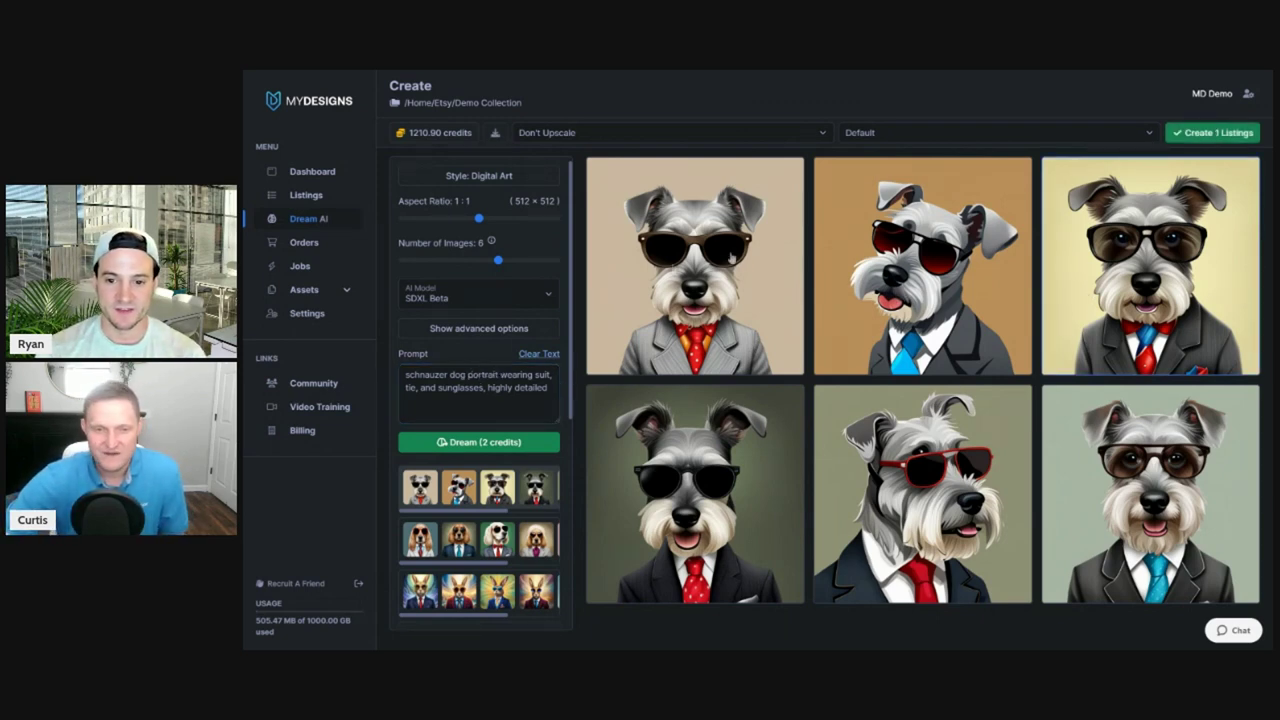
Add the top-left, top-middle and bottom-right schnauzers, confirming Demo Collection as the target
click(790, 271)
click(900, 330)
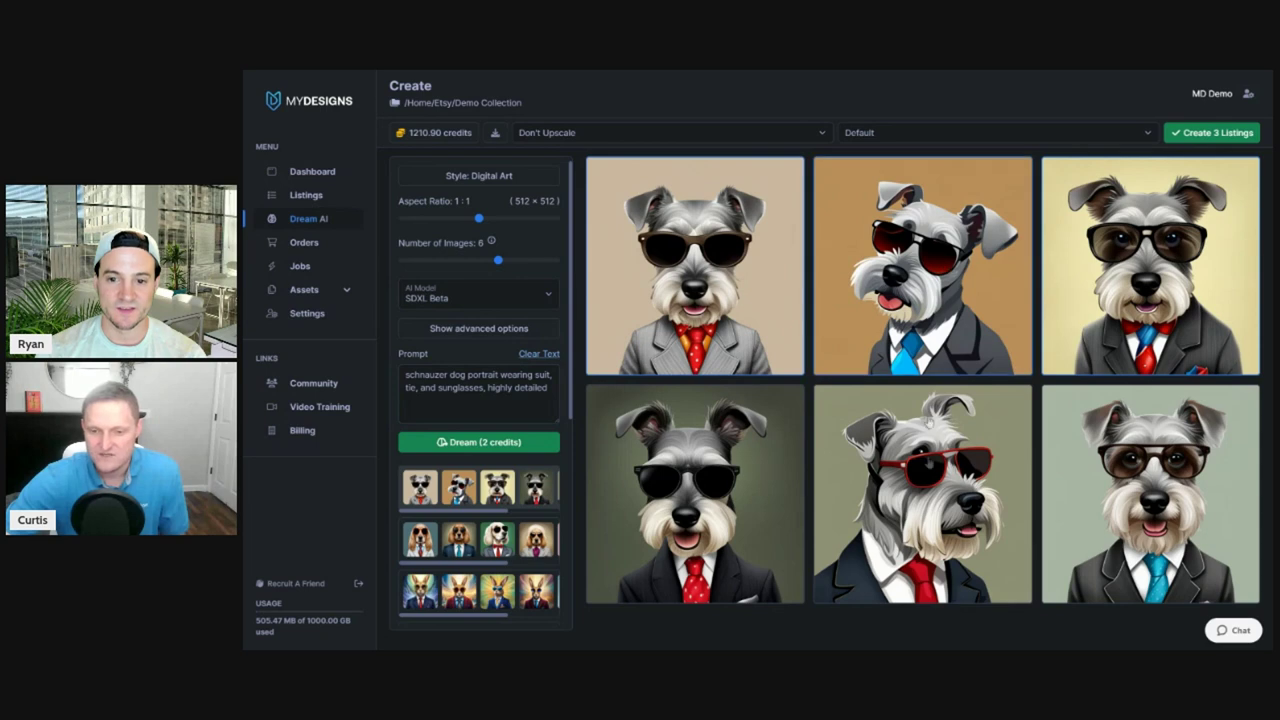
click(1146, 476)
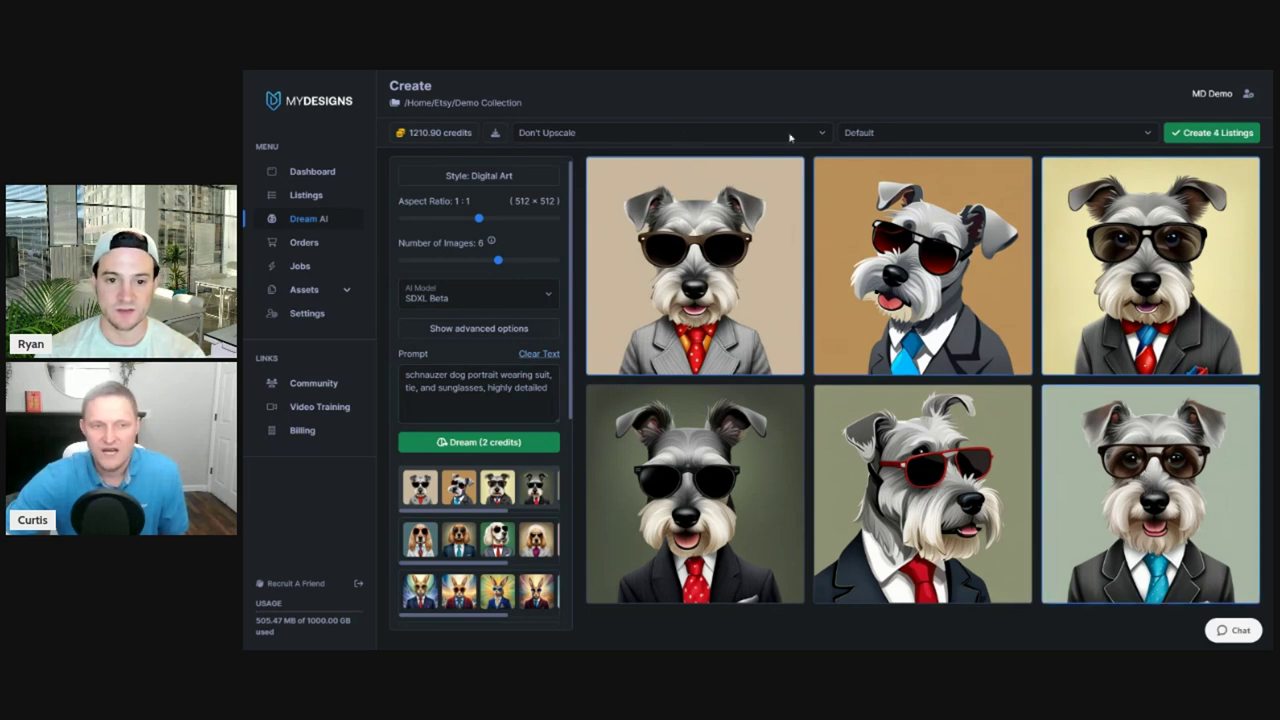
click(474, 103)
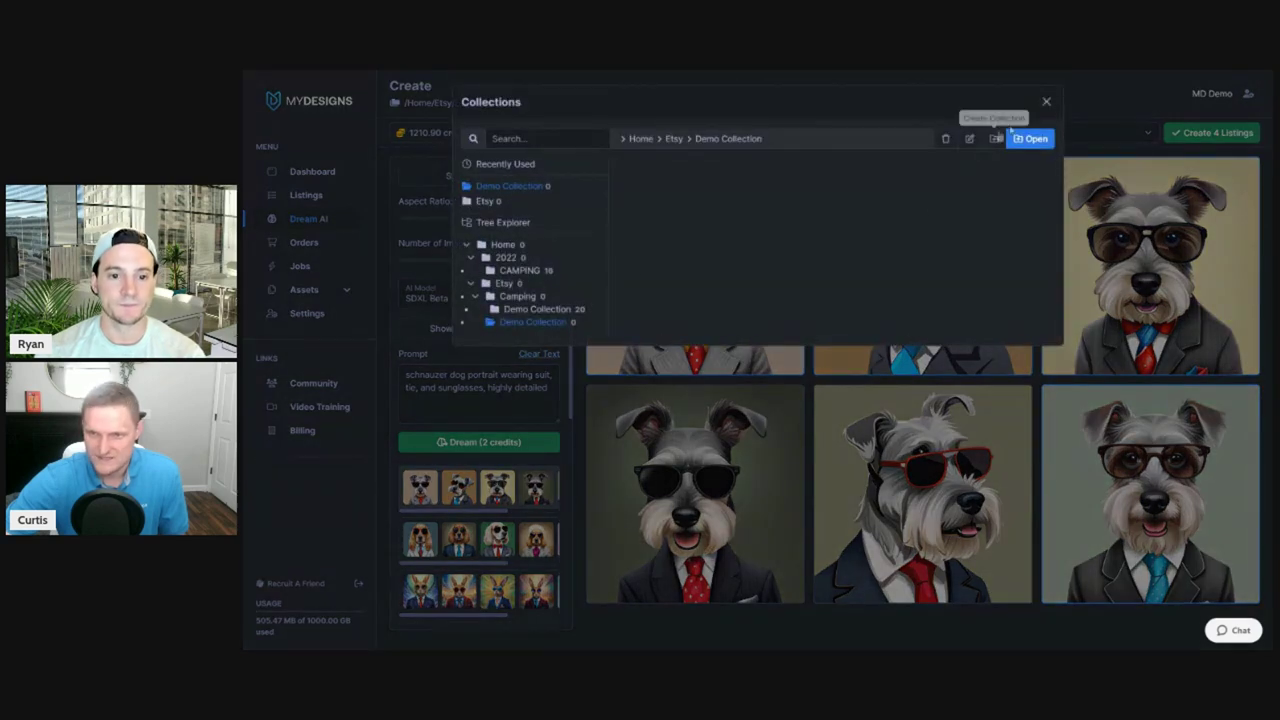
click(1046, 102)
Create the 4 listings in Demo Collection with x4 upscaling and the Default preset
click(667, 138)
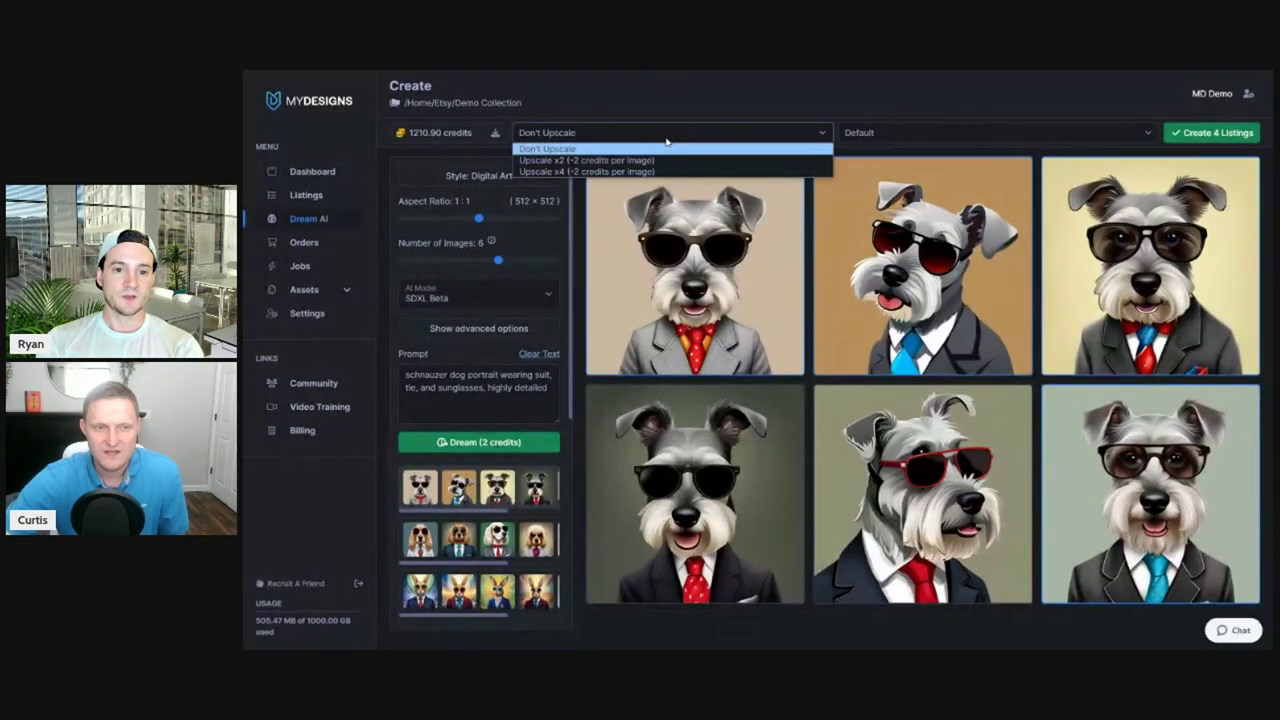
click(572, 172)
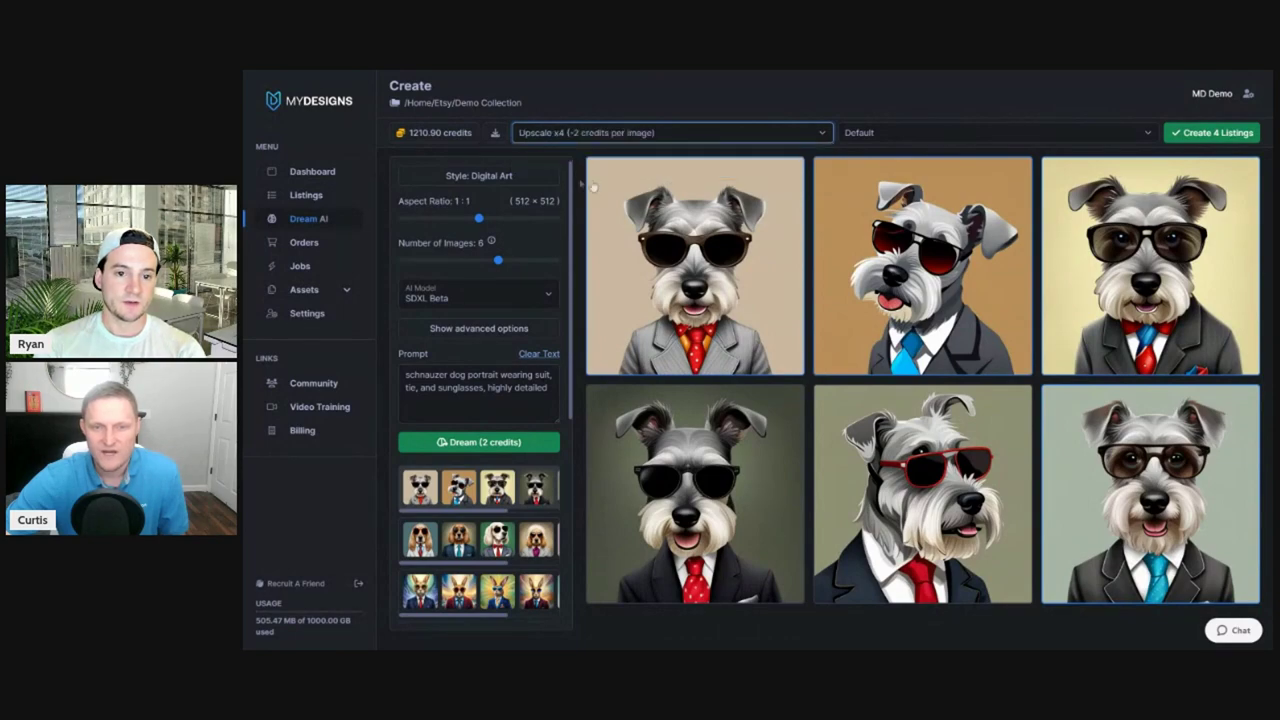
click(882, 135)
click(880, 149)
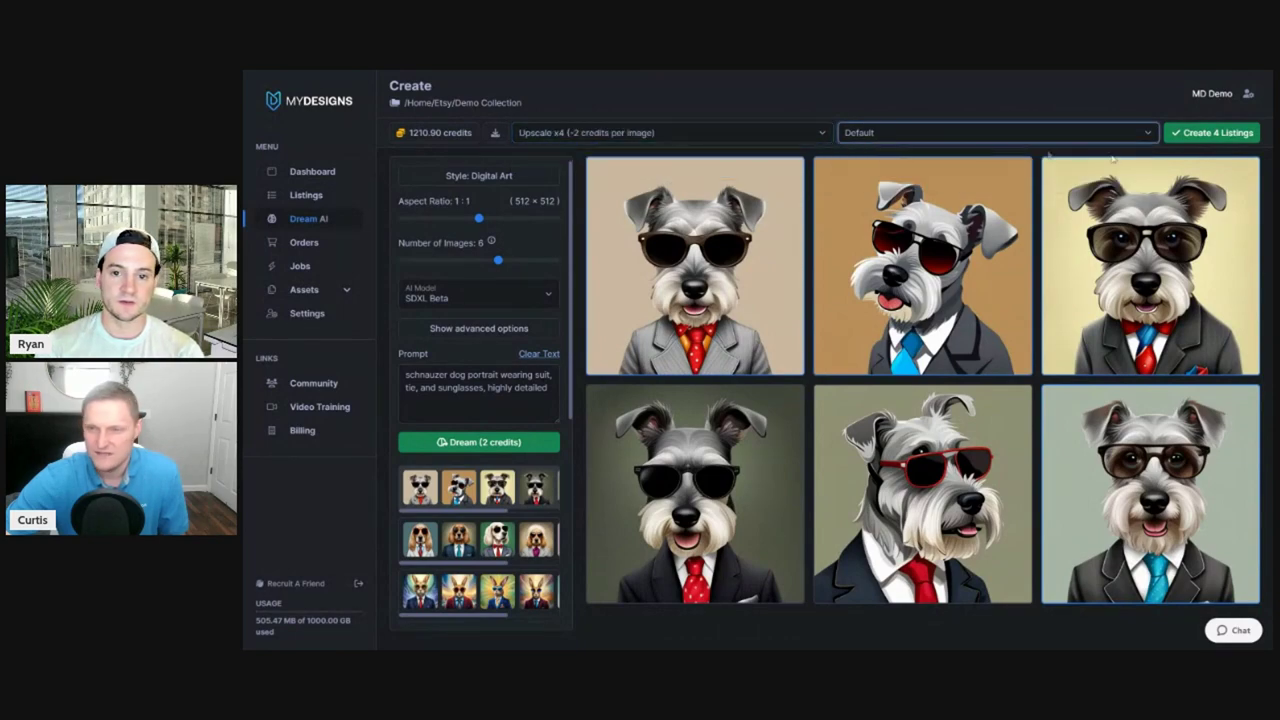
click(1212, 132)
click(866, 165)
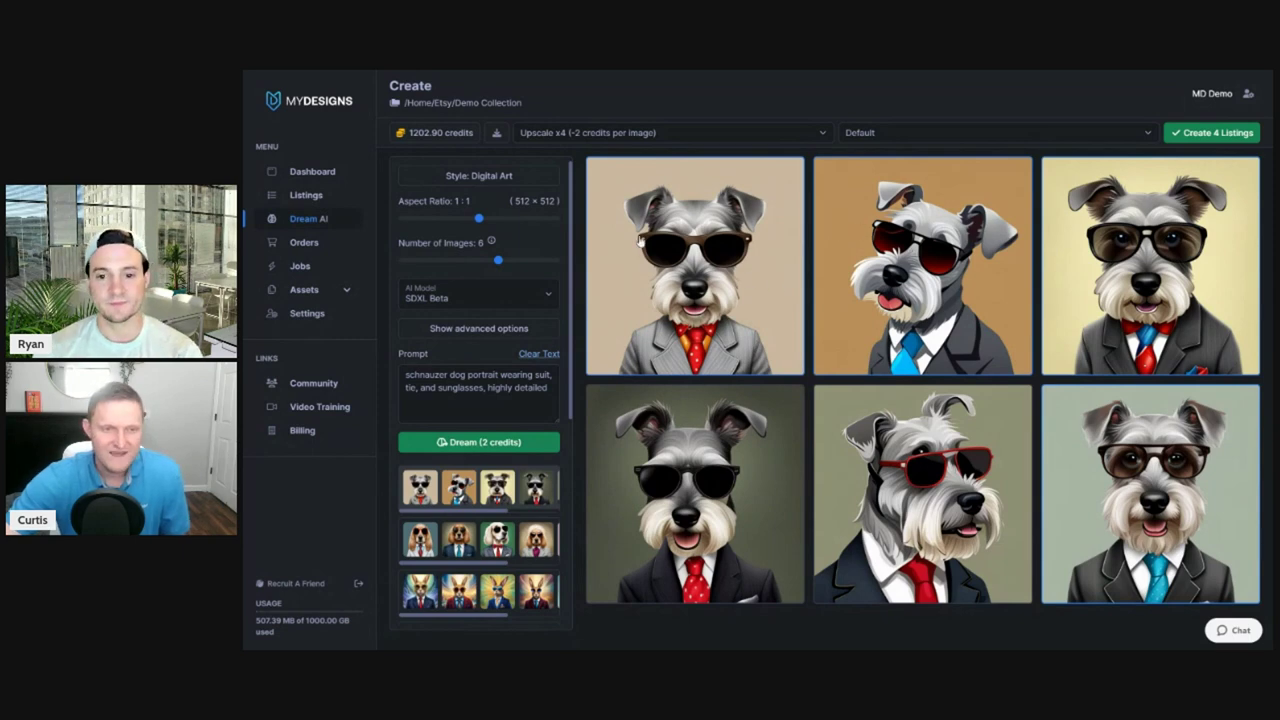
scroll(480, 400, down, 2)
Reload the cocker spaniel portraits and select the top-left and pink-background images
click(470, 440)
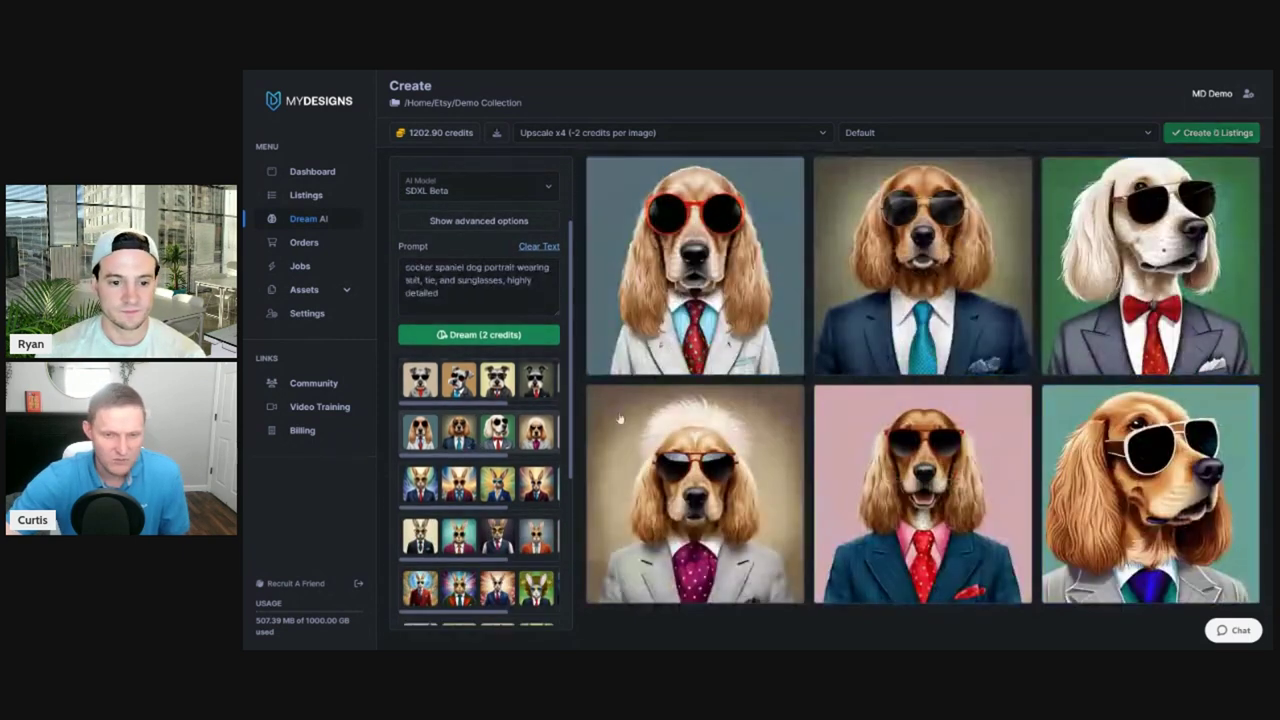
click(706, 280)
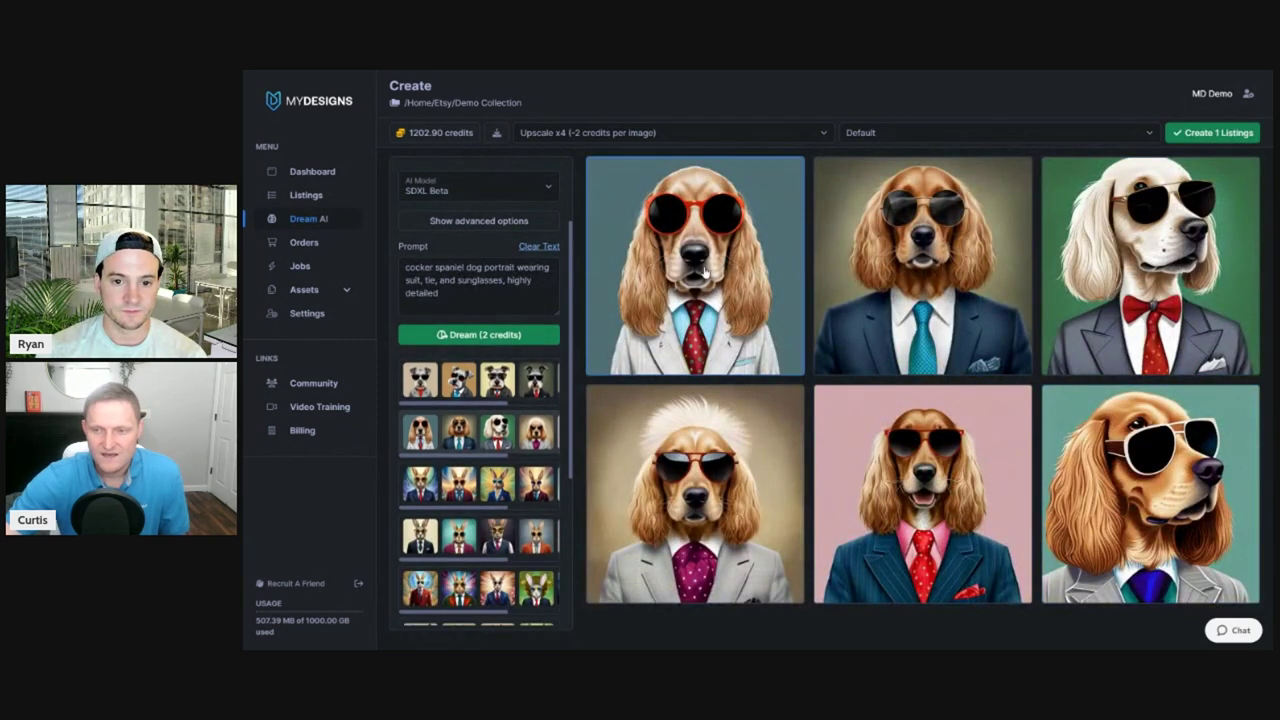
click(900, 460)
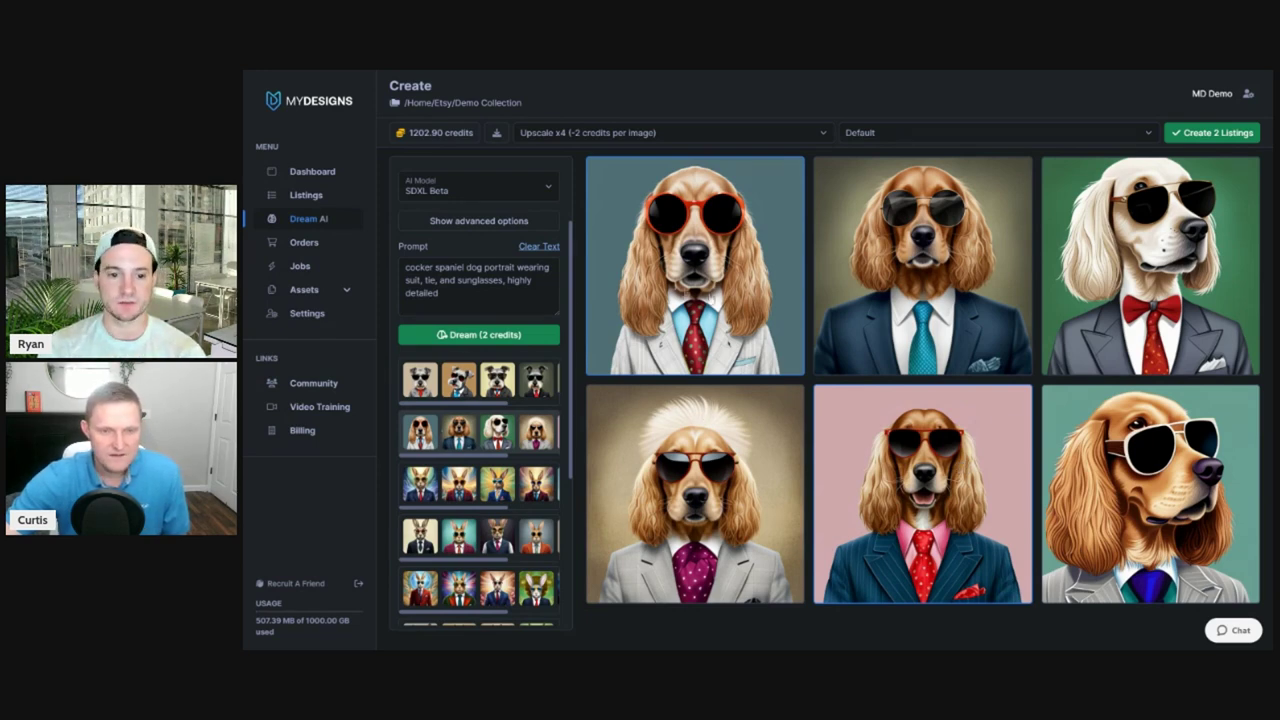
Create 2 listings in Demo Collection from the chosen spaniels, then reload the rabbit portraits
click(1172, 140)
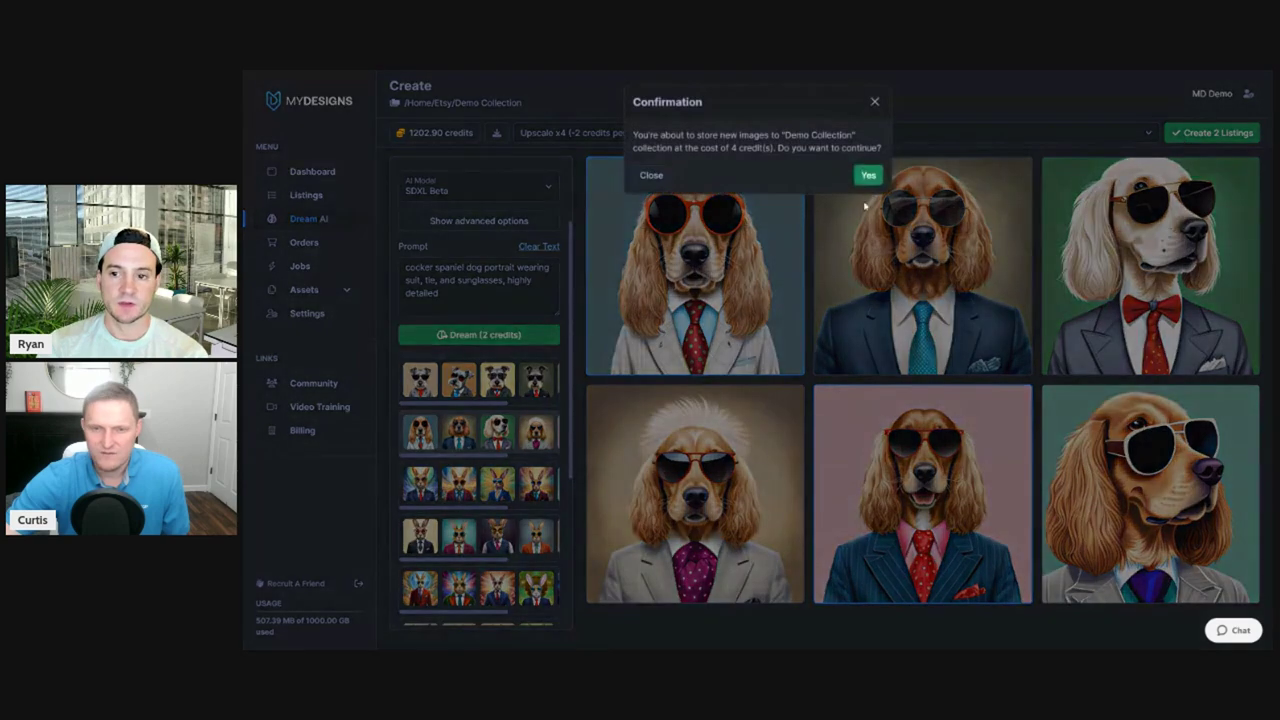
click(868, 175)
click(479, 483)
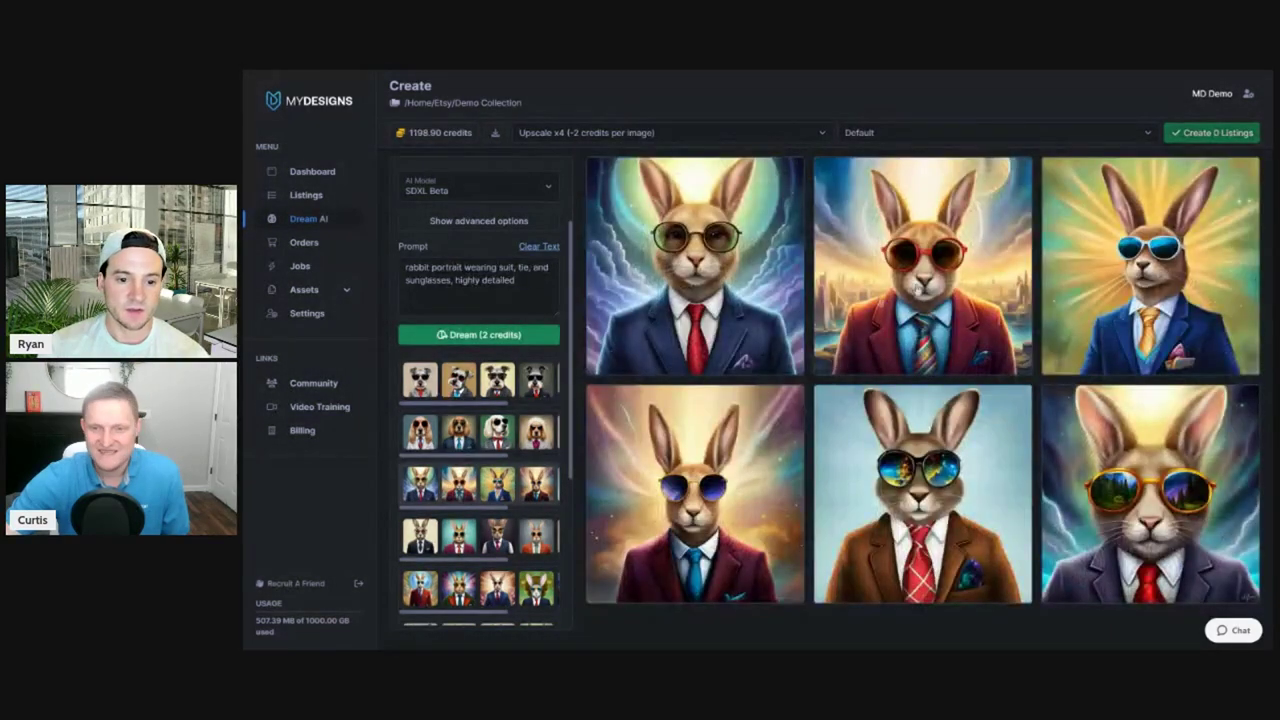
Create 3 listings from the top-right, bottom-middle and bottom-left rabbit portraits
click(1126, 256)
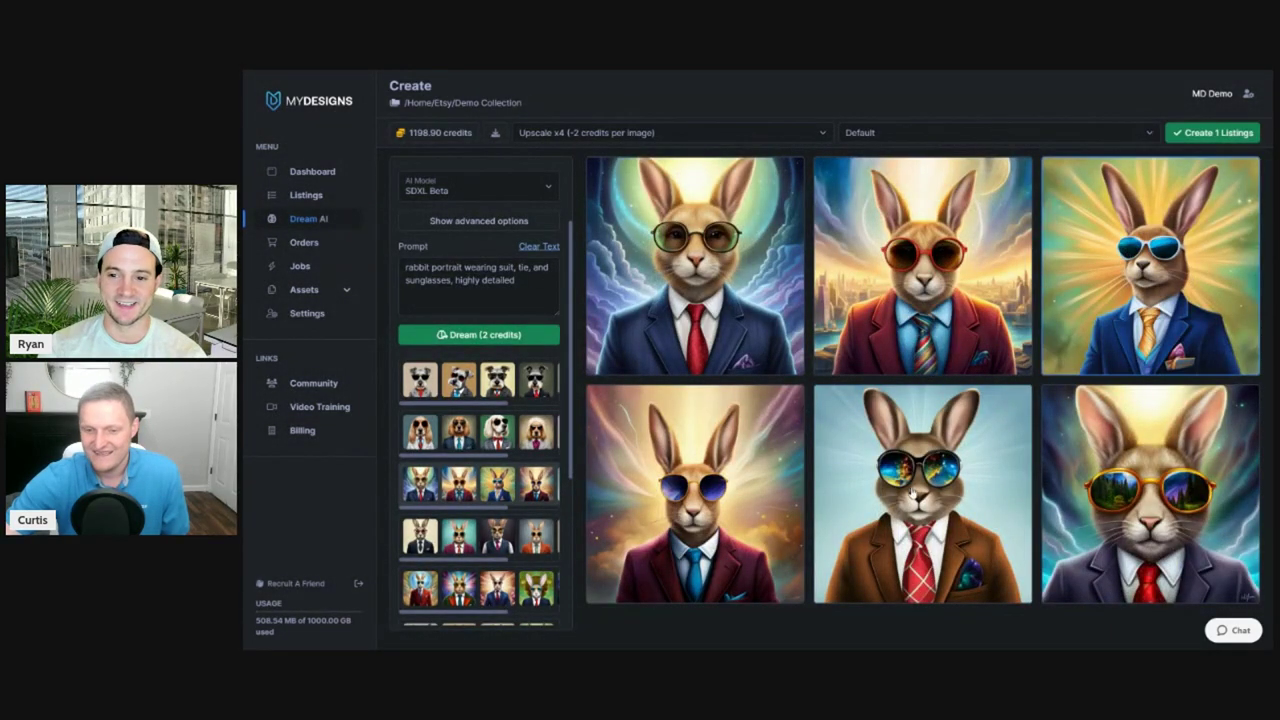
click(912, 490)
click(710, 490)
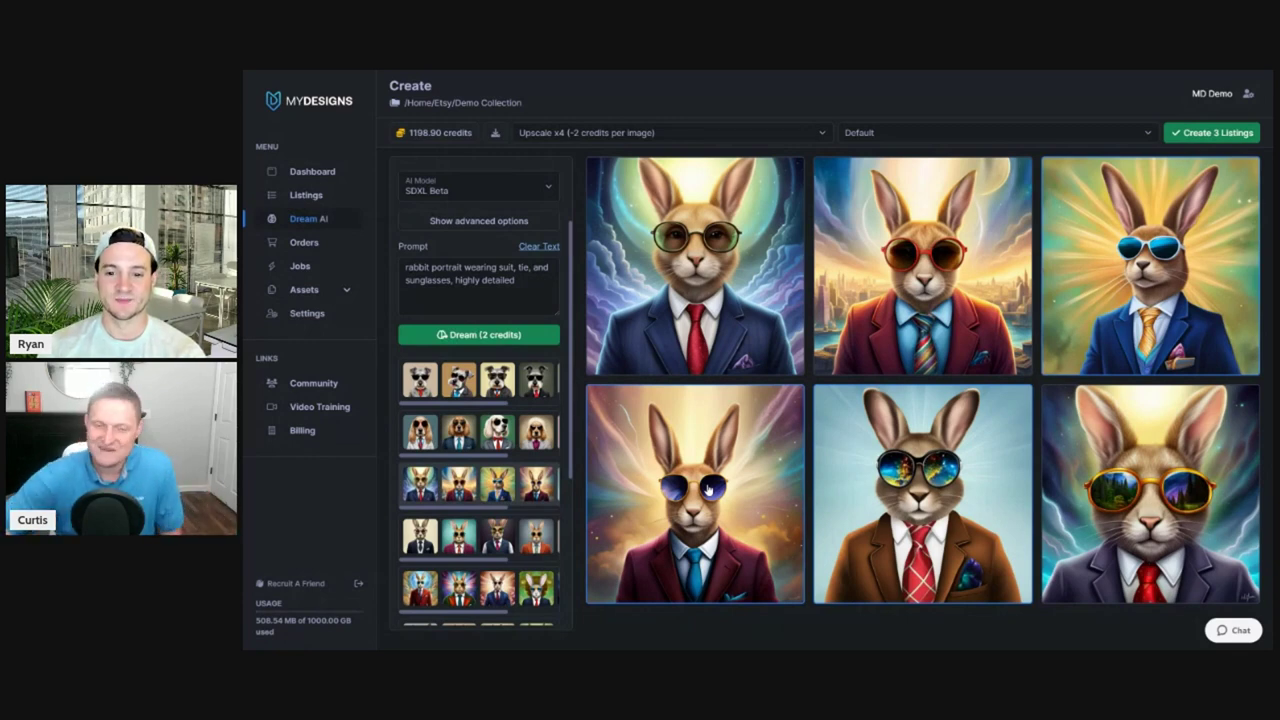
click(1200, 133)
click(866, 163)
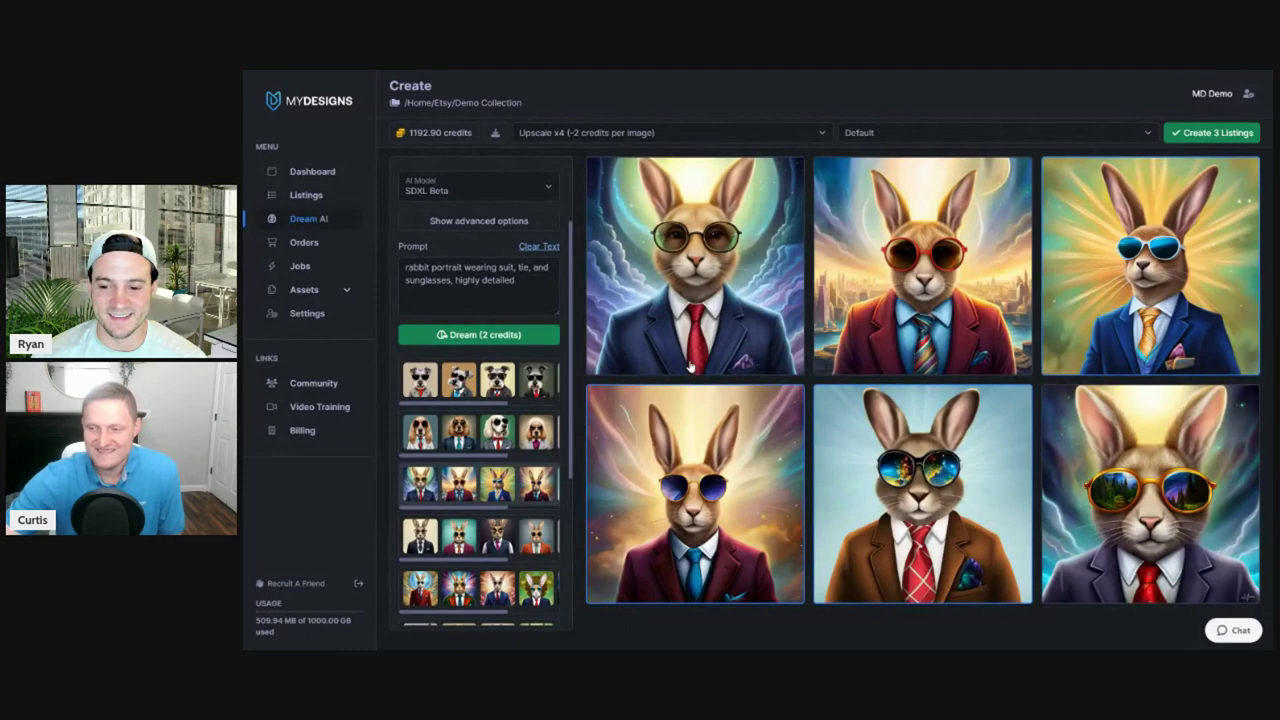
click(467, 281)
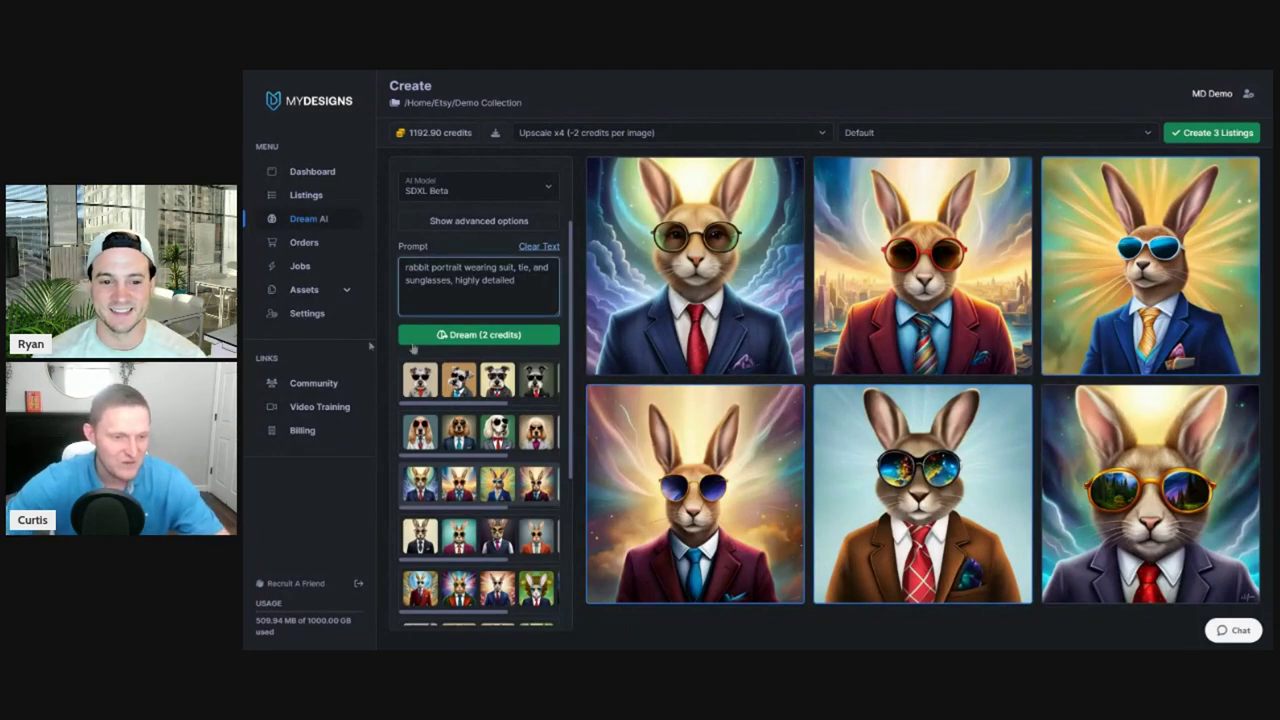
Add 'with new york city skyline reflection' to the schnauzer prompt and generate six new portraits
click(478, 380)
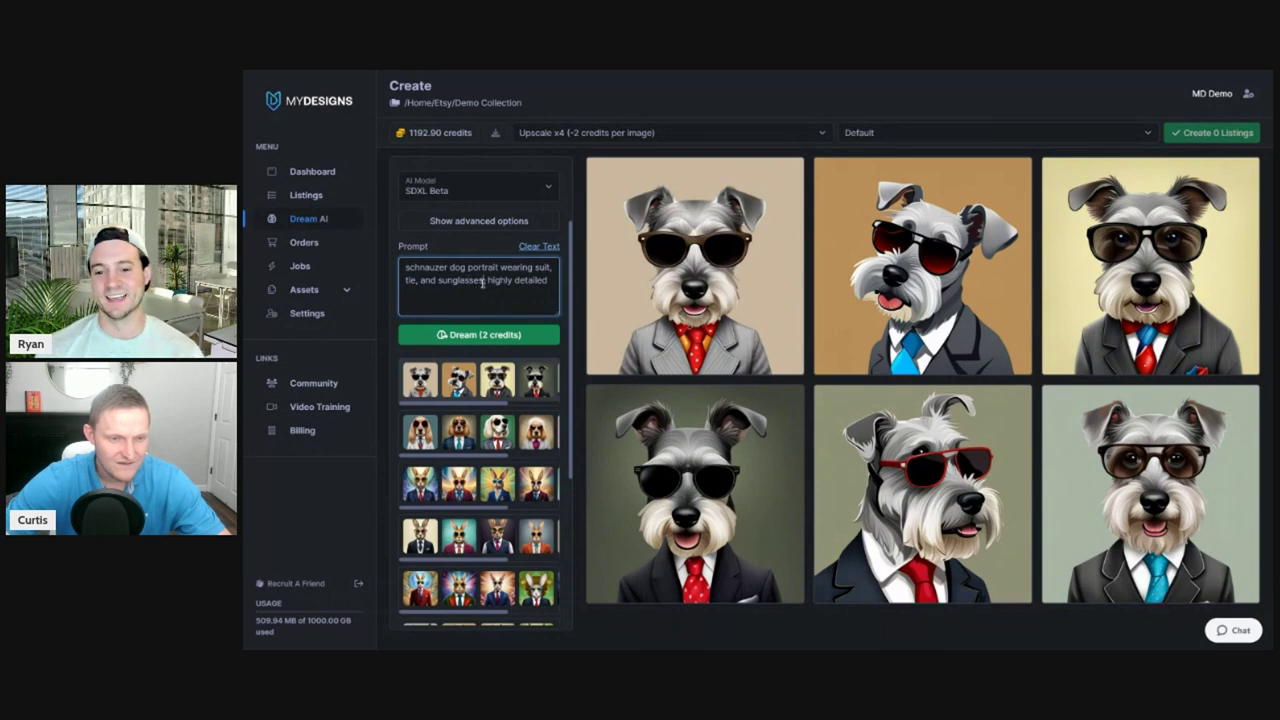
text(with)
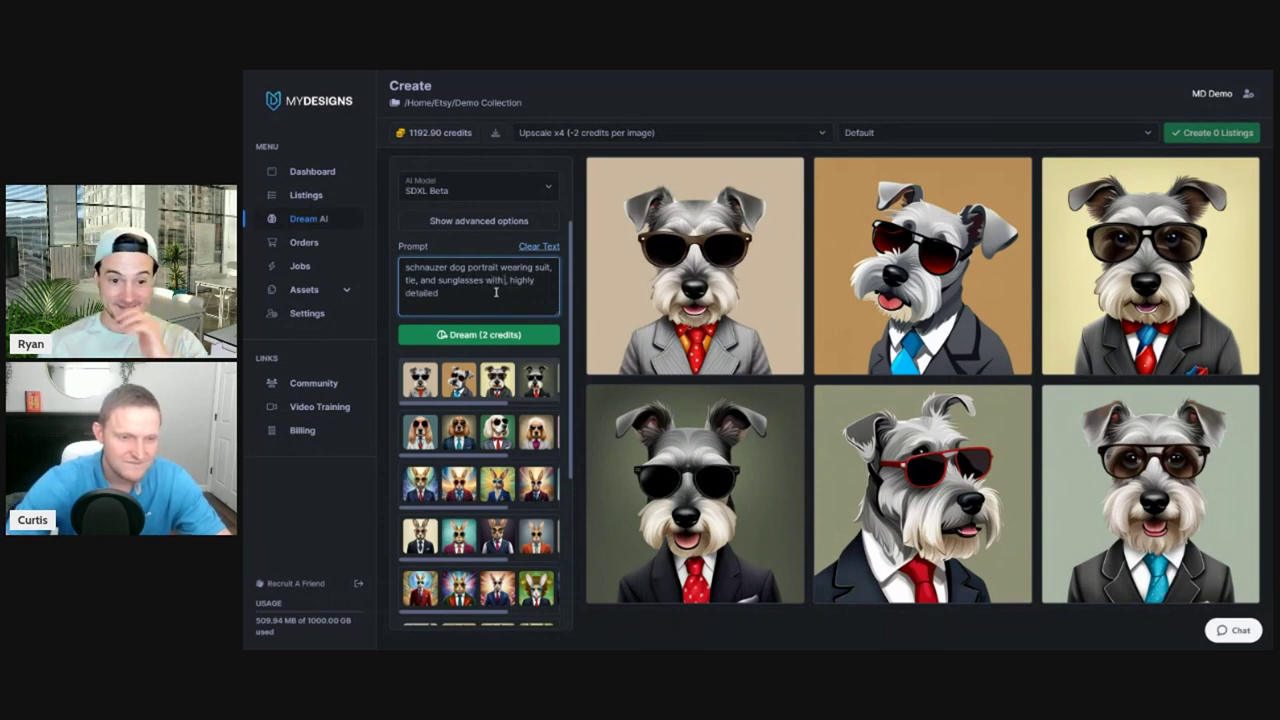
text( new york)
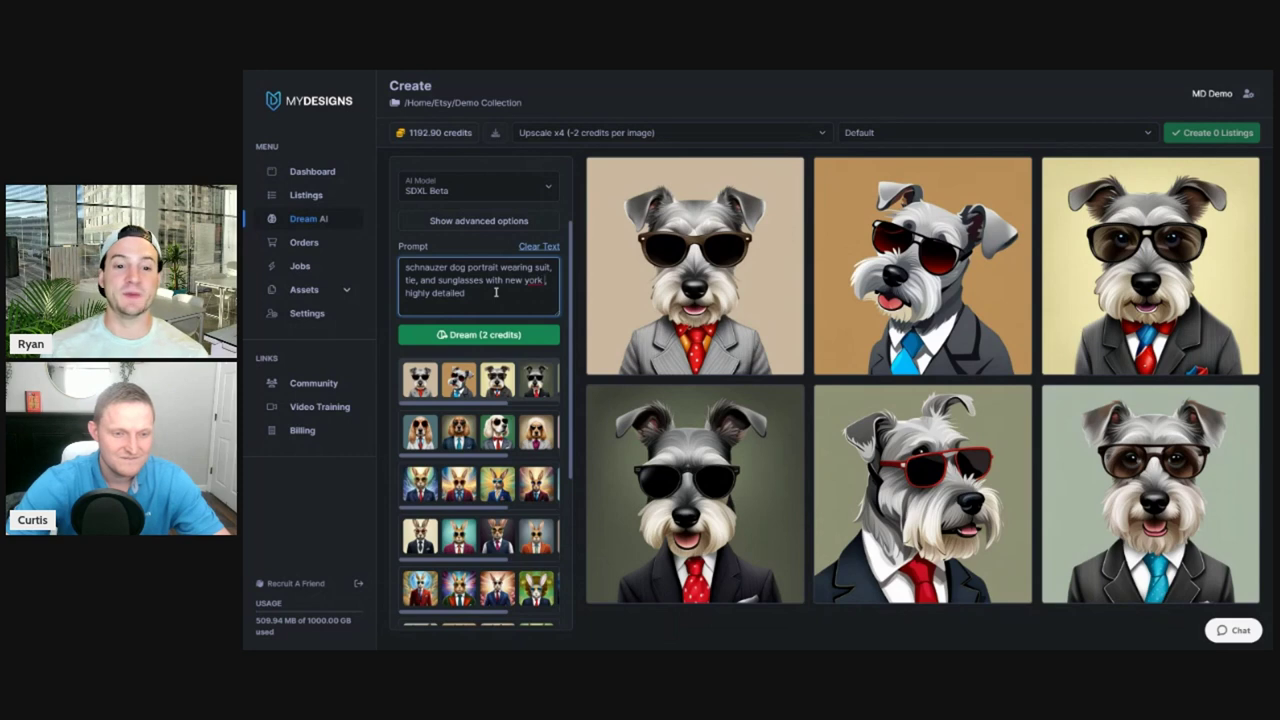
text( city skyline refle)
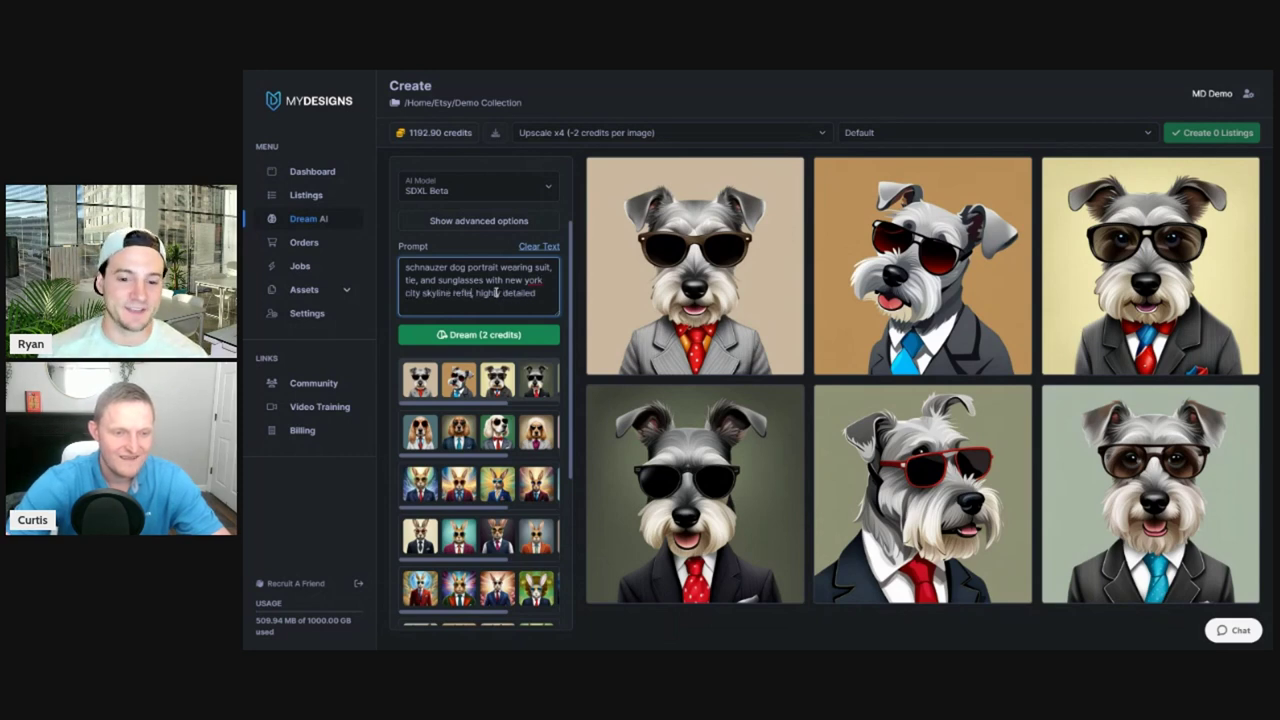
text(ction)
click(472, 336)
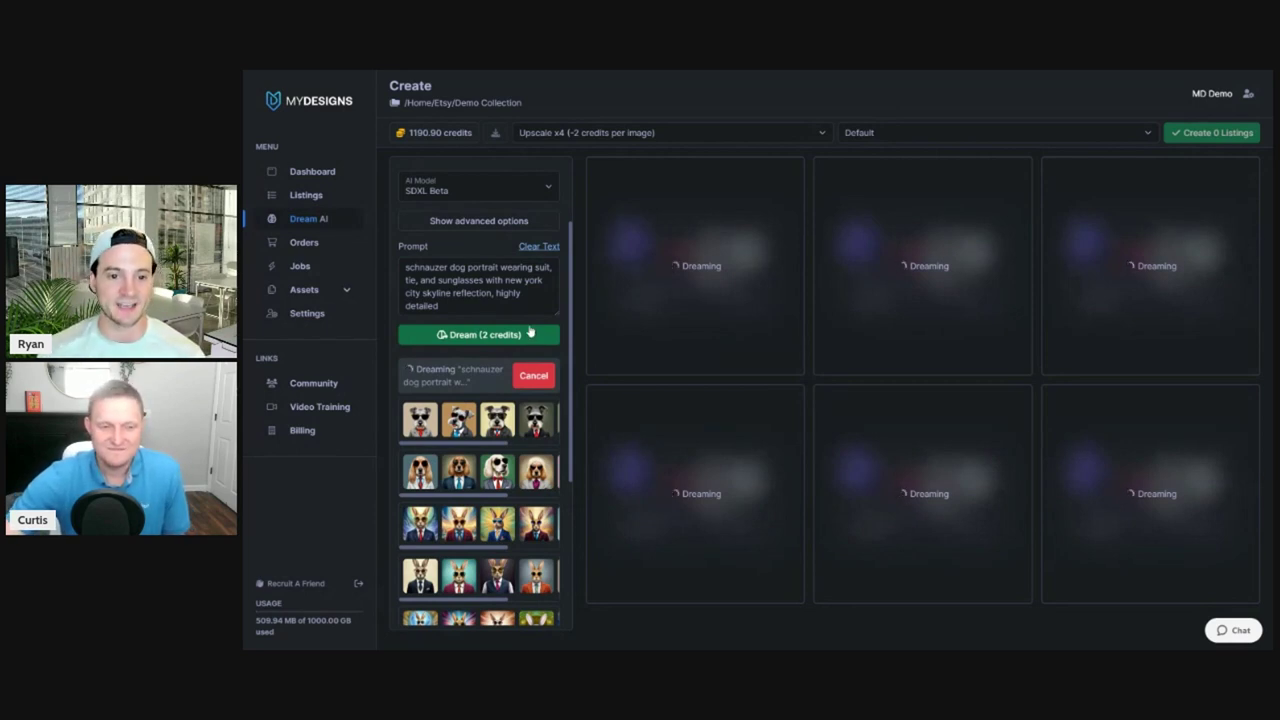
scroll(530, 332, up, 2)
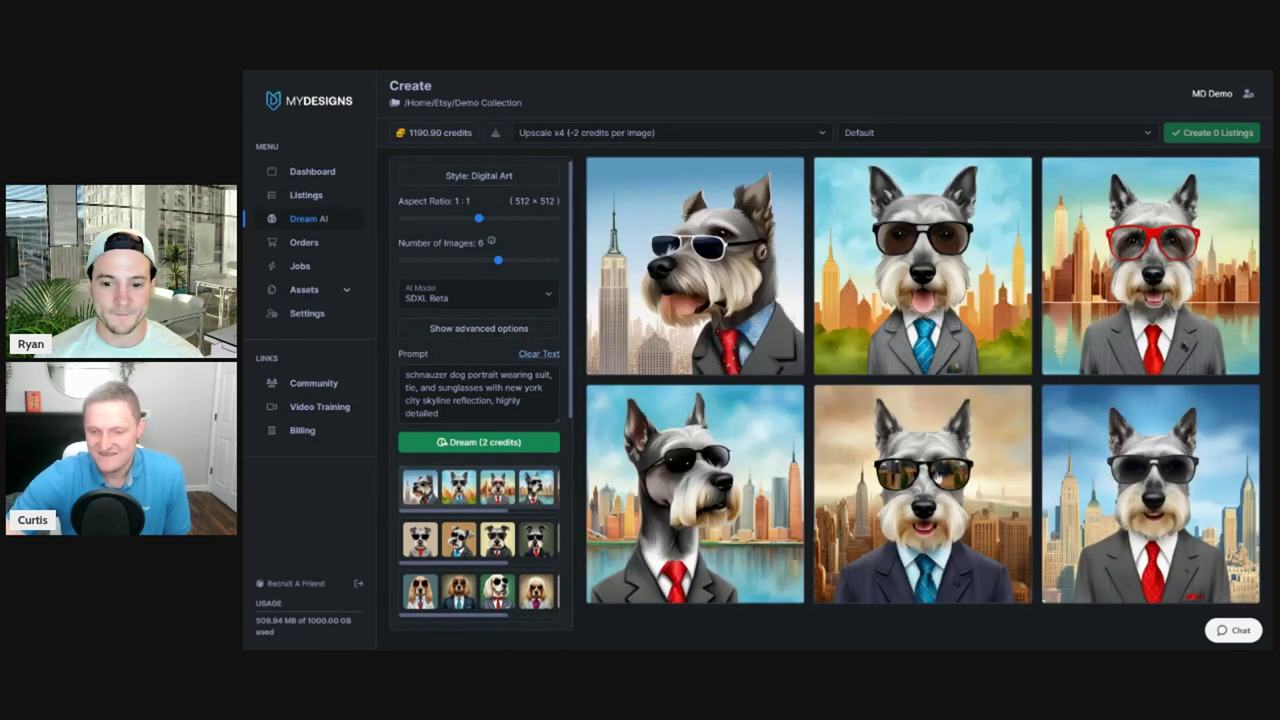
Generate a Fantasy Art batch of the skyline schnauzer images
click(485, 176)
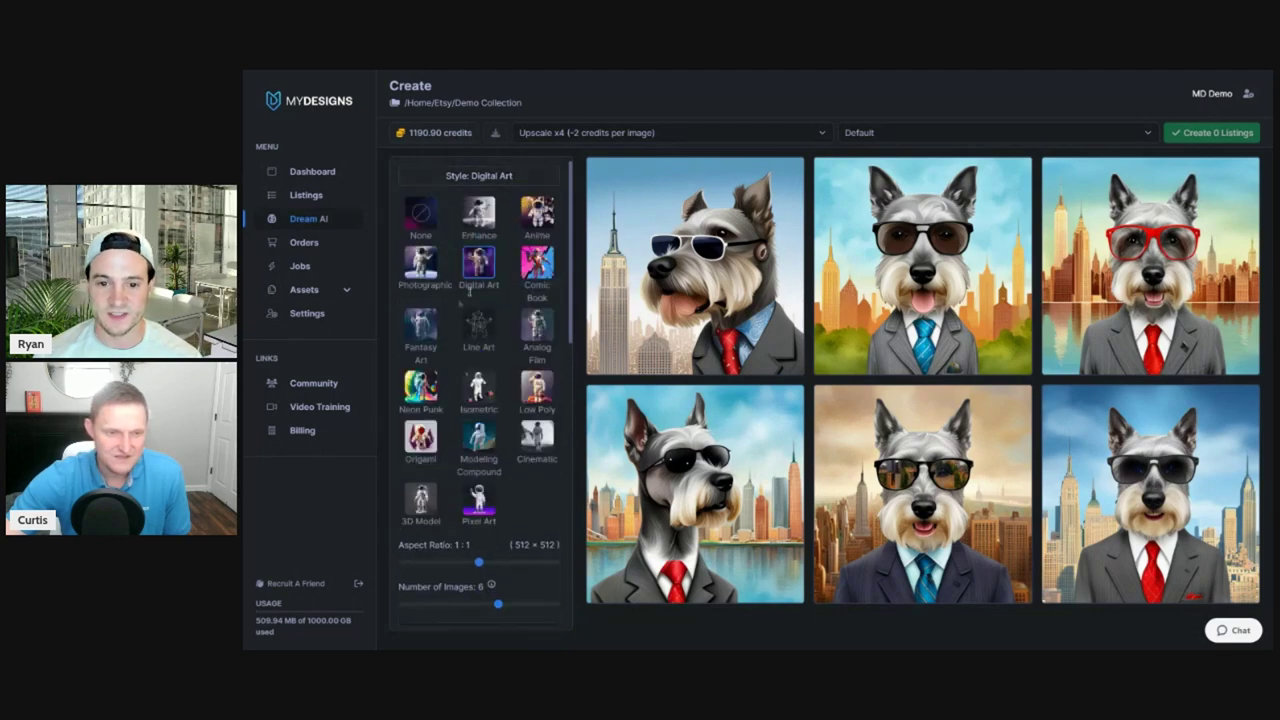
click(421, 326)
click(466, 442)
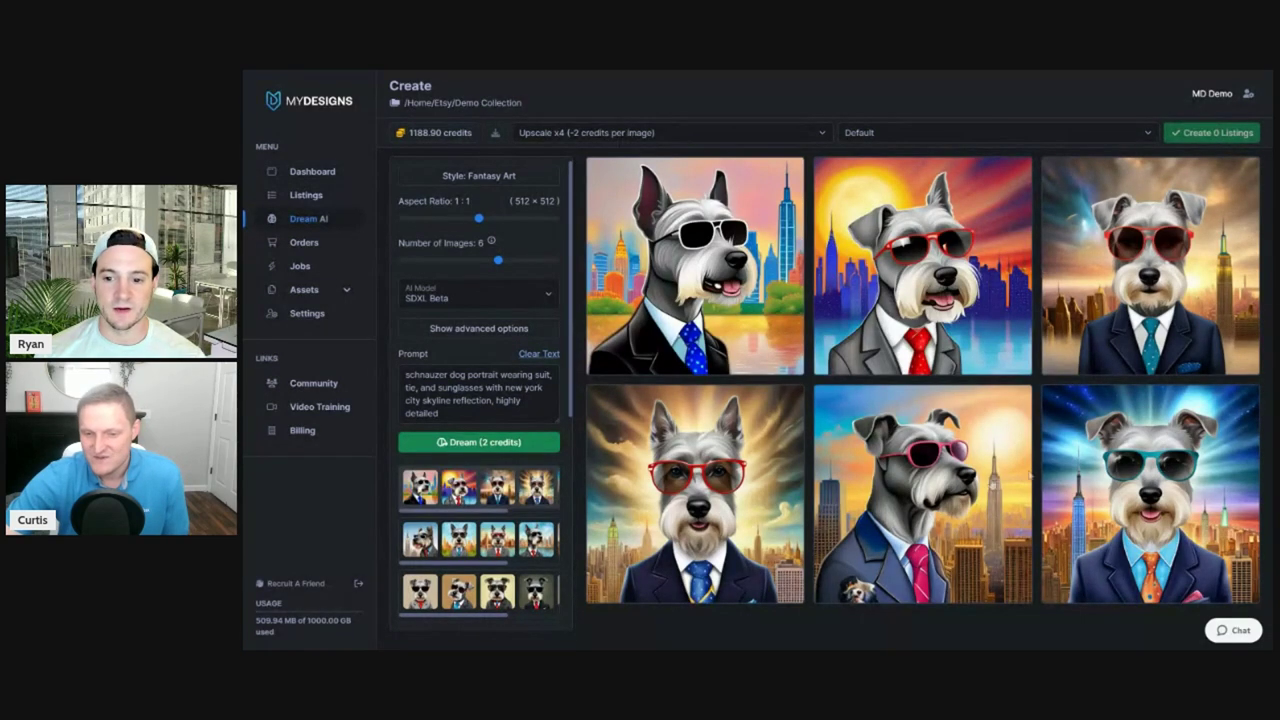
Switch the style back to Digital Art and reload the rabbit portraits from history
click(486, 180)
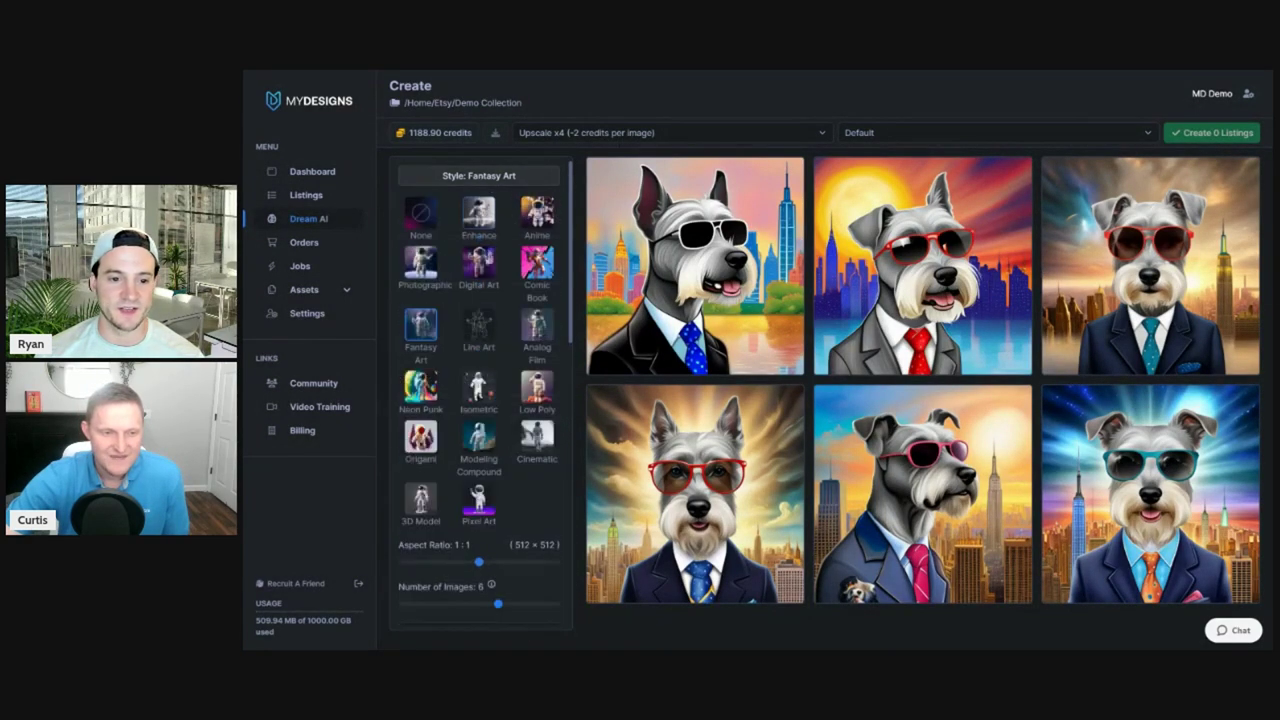
click(483, 257)
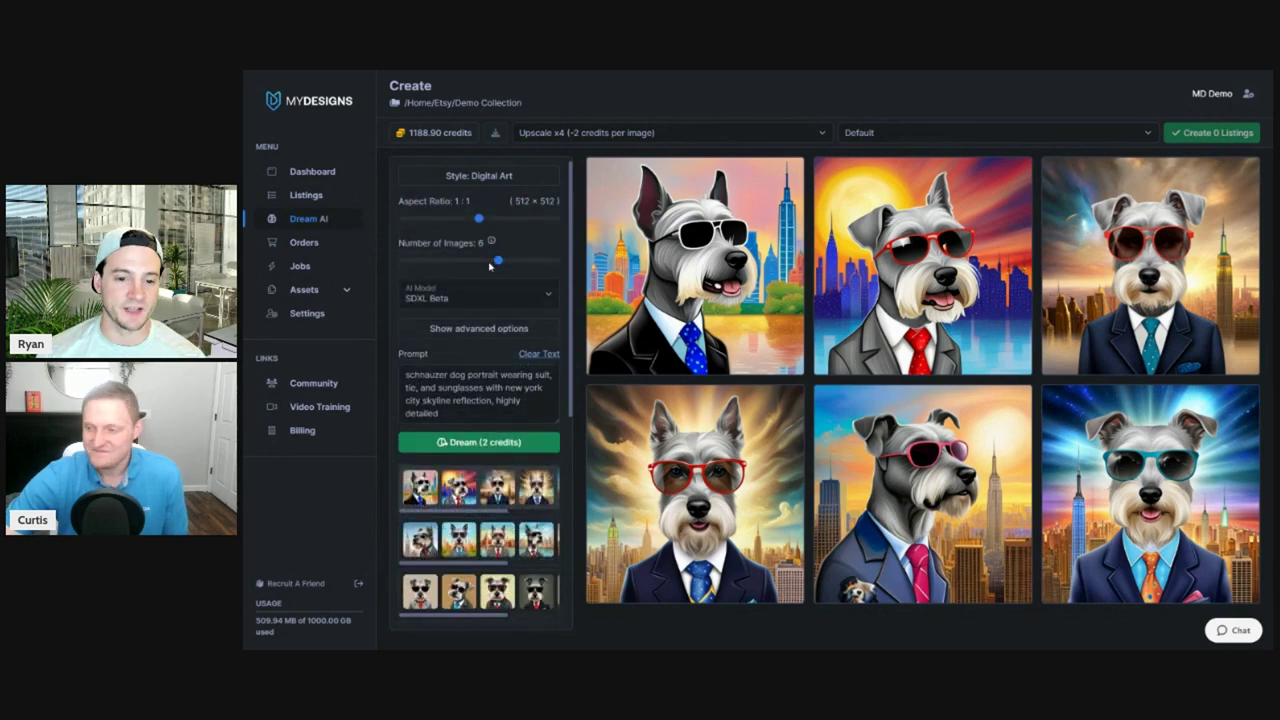
scroll(495, 330, down, 3)
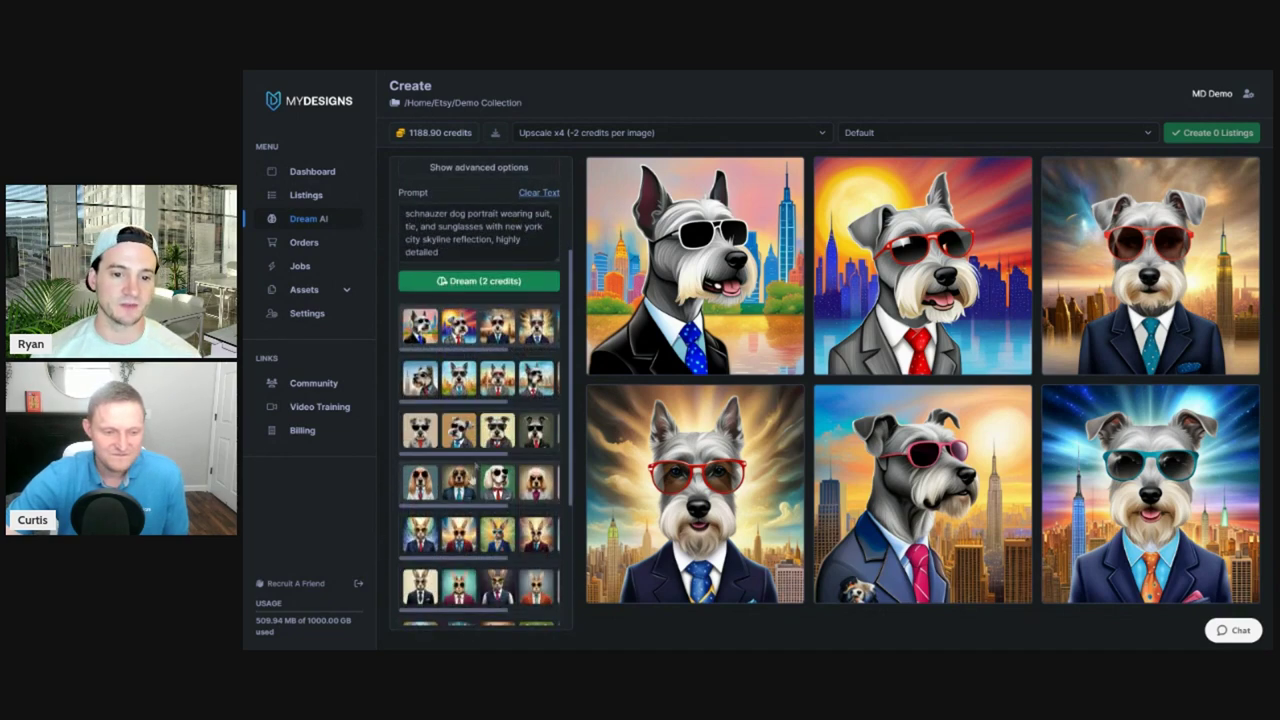
click(481, 537)
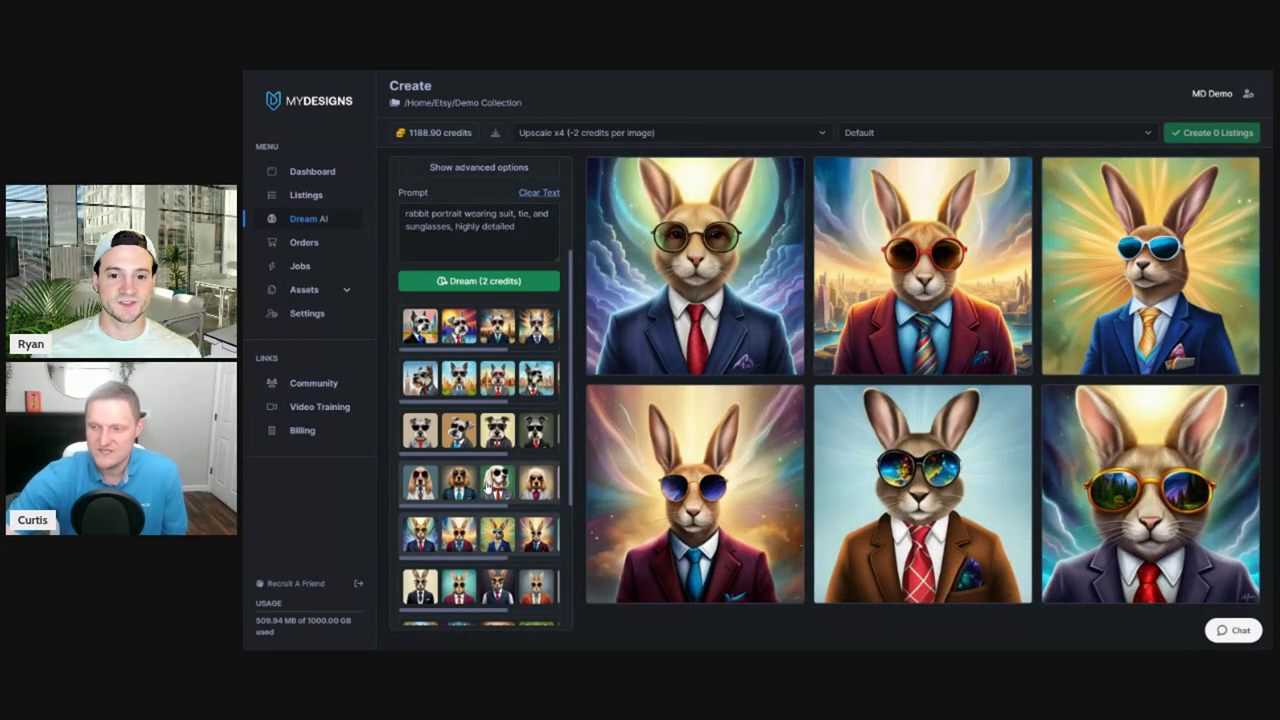
Browse the older rabbit image sets in the Dream AI history
scroll(480, 400, down, 3)
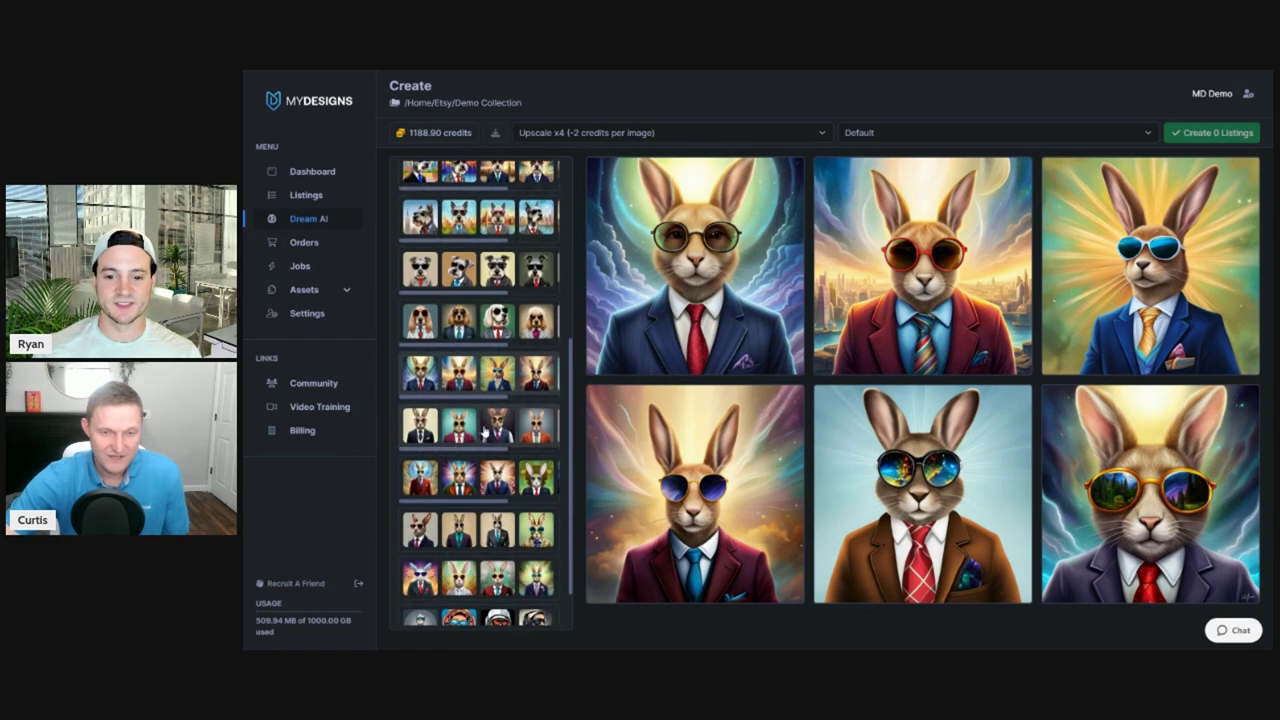
click(470, 440)
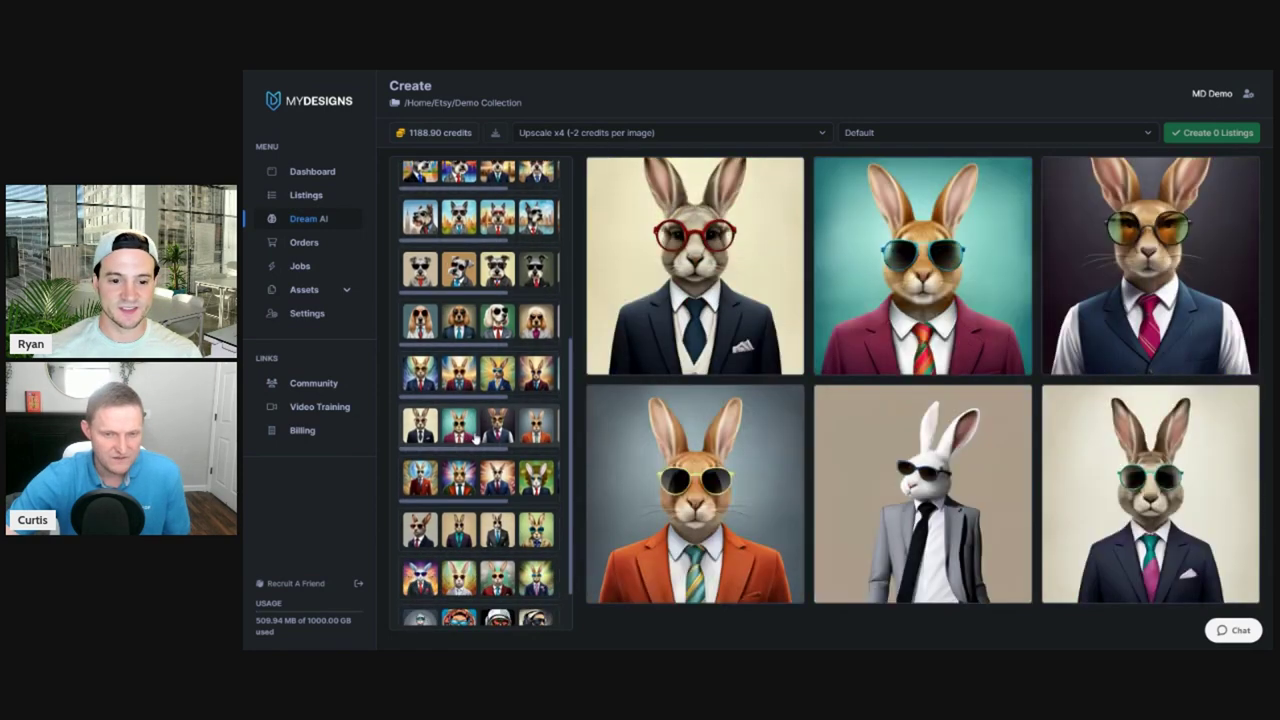
click(440, 527)
scroll(470, 480, down, 2)
click(460, 425)
click(480, 515)
scroll(487, 495, up, 2)
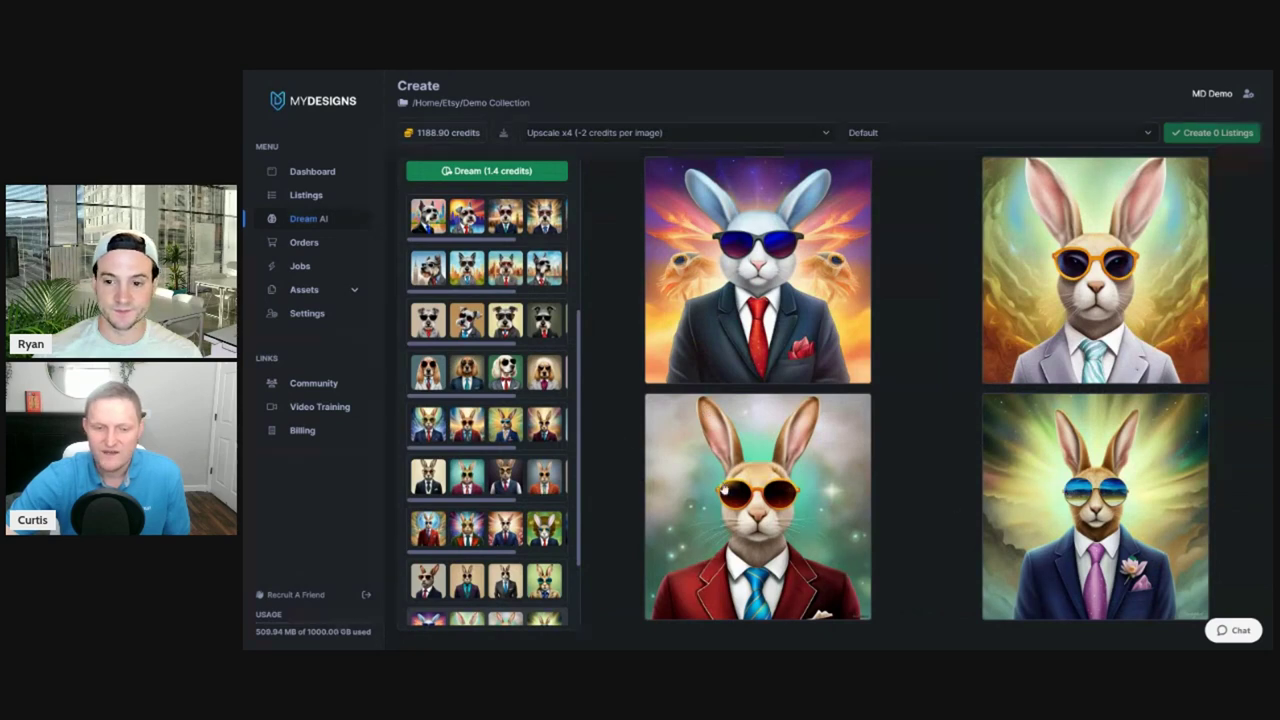
Create a Demo Collection listing from the rabbit in the red jacket
click(769, 493)
click(1216, 134)
click(866, 176)
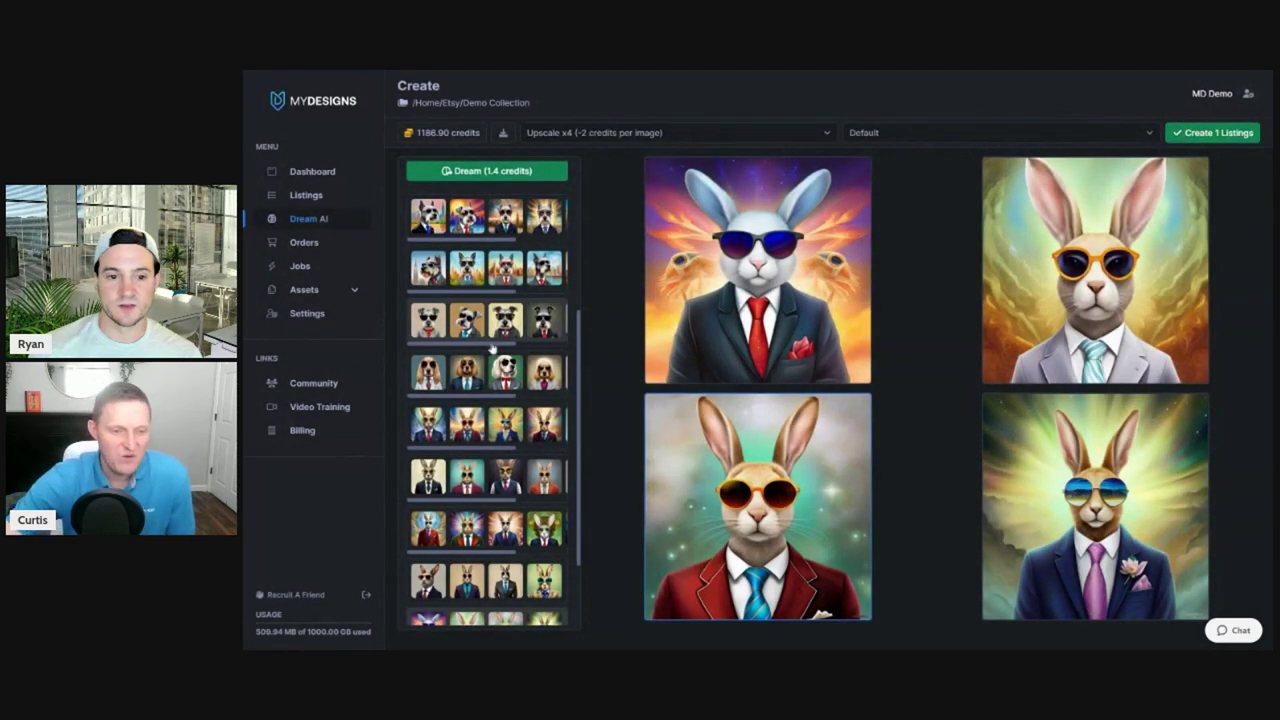
scroll(575, 290, up, 3)
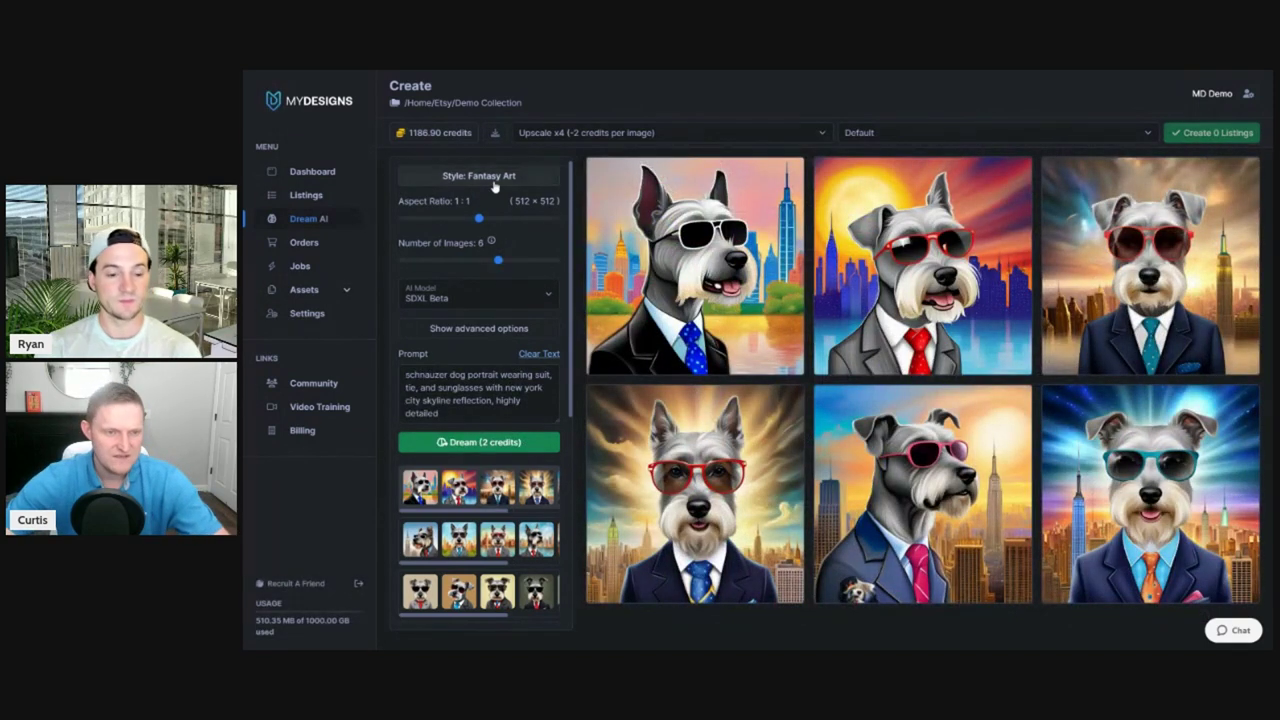
click(493, 178)
Generate Digital Art images for 'zion national park, scenic, nature, highly detailed'
click(467, 258)
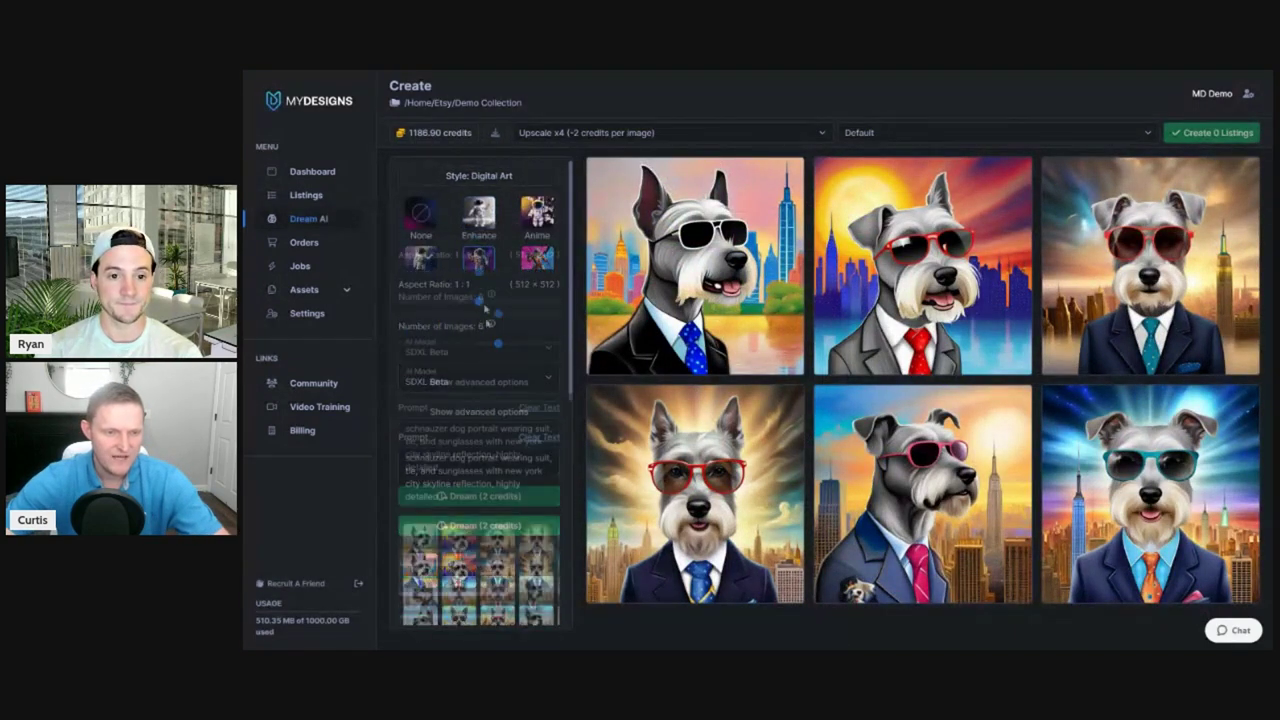
triple_click(474, 416)
text(zion national park, scenic,)
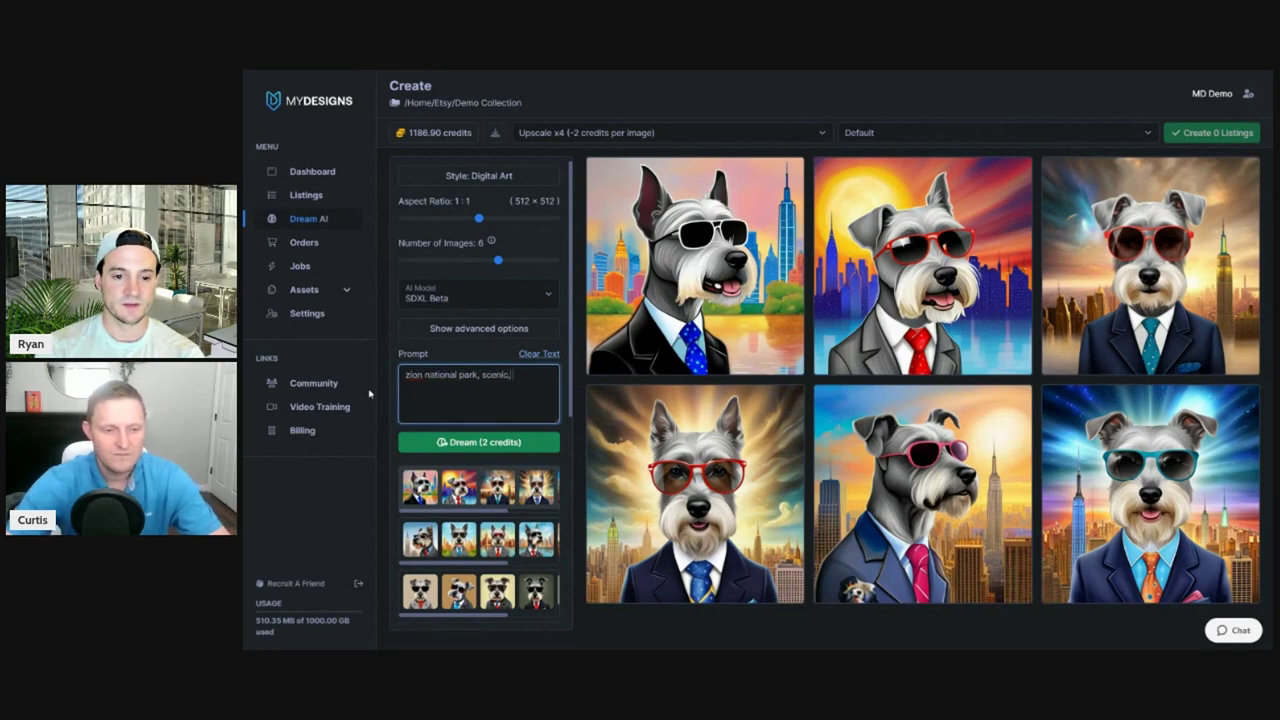
text( nature, high)
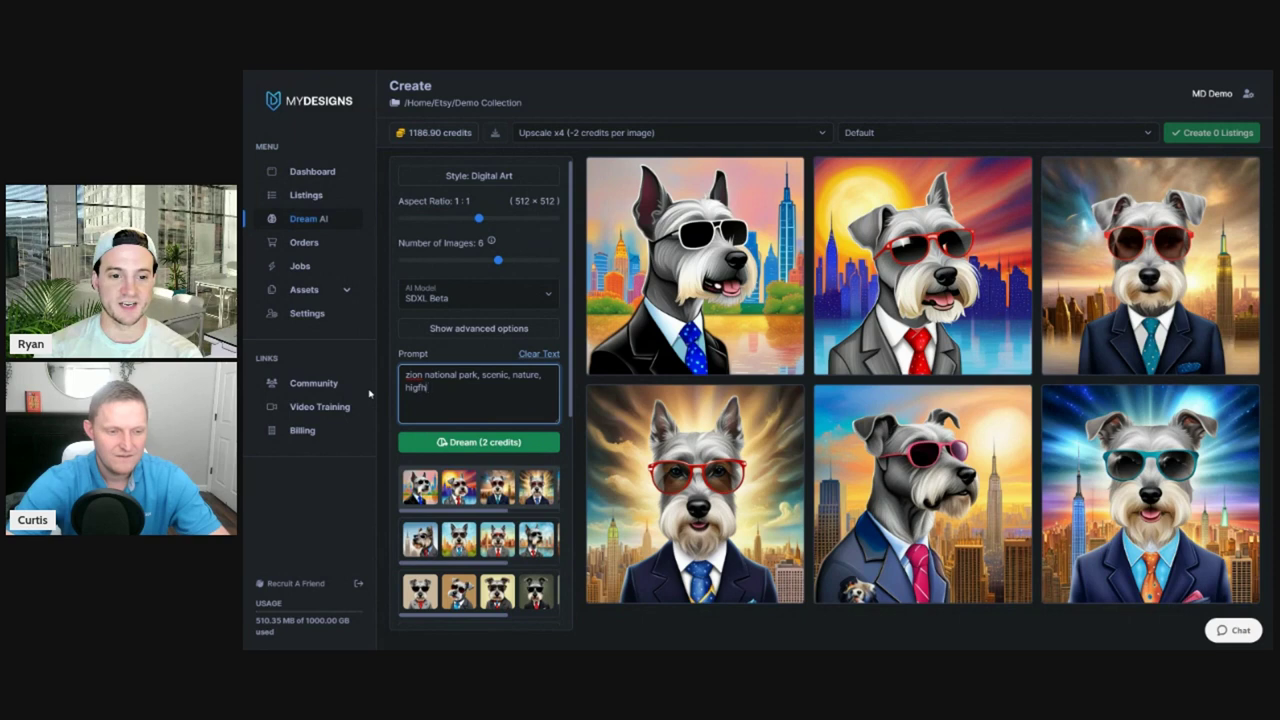
text(ly detailed)
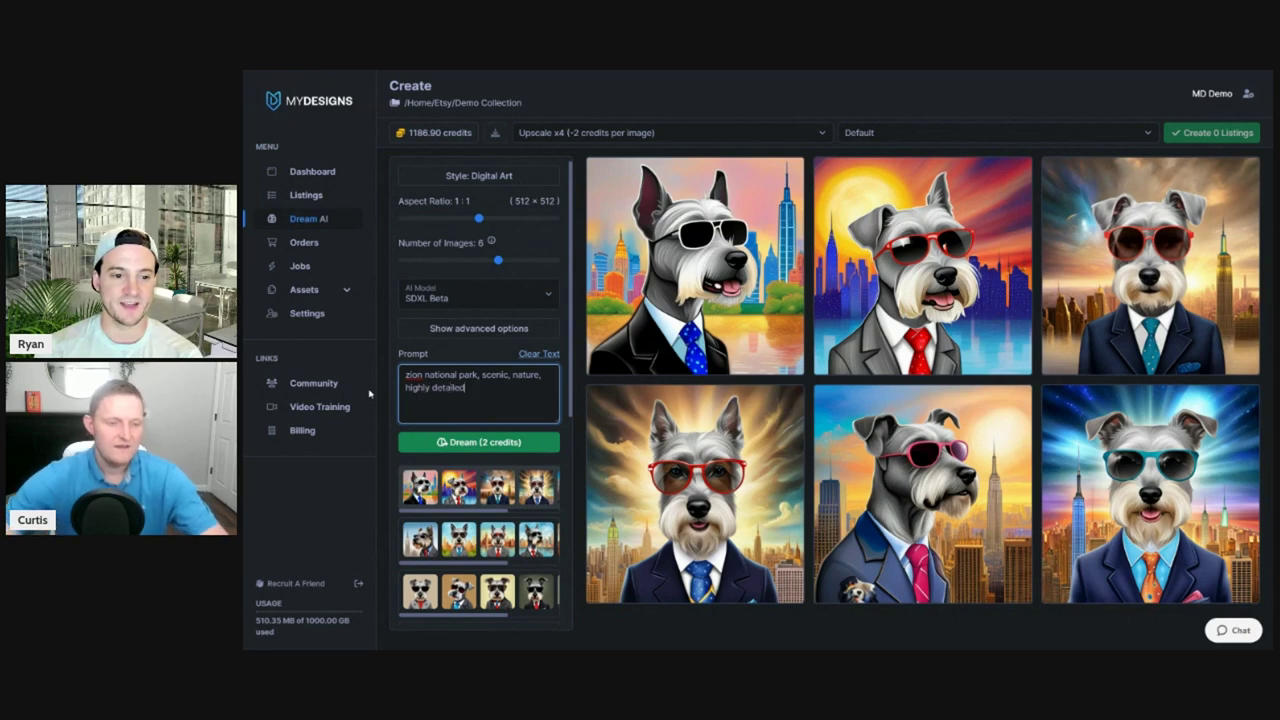
click(479, 441)
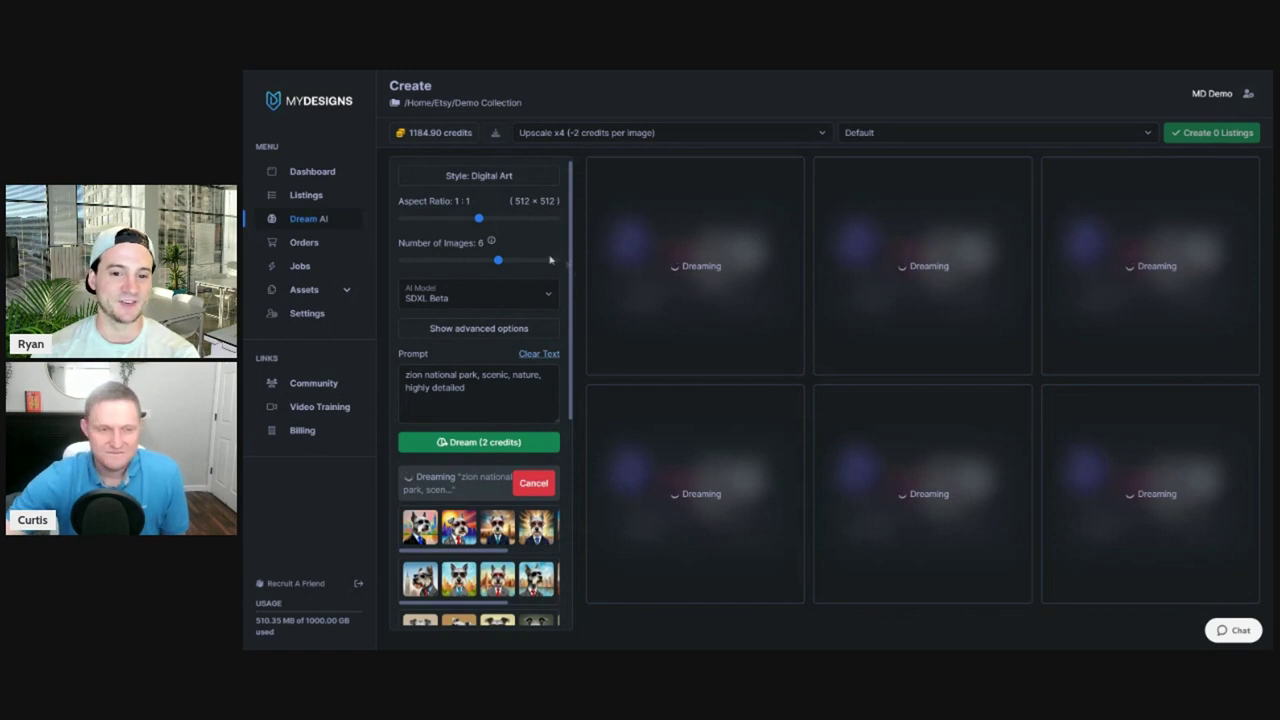
Queue another Zion batch at 5:4, then set the aspect ratio to 4:5
drag(498, 262, 457, 220)
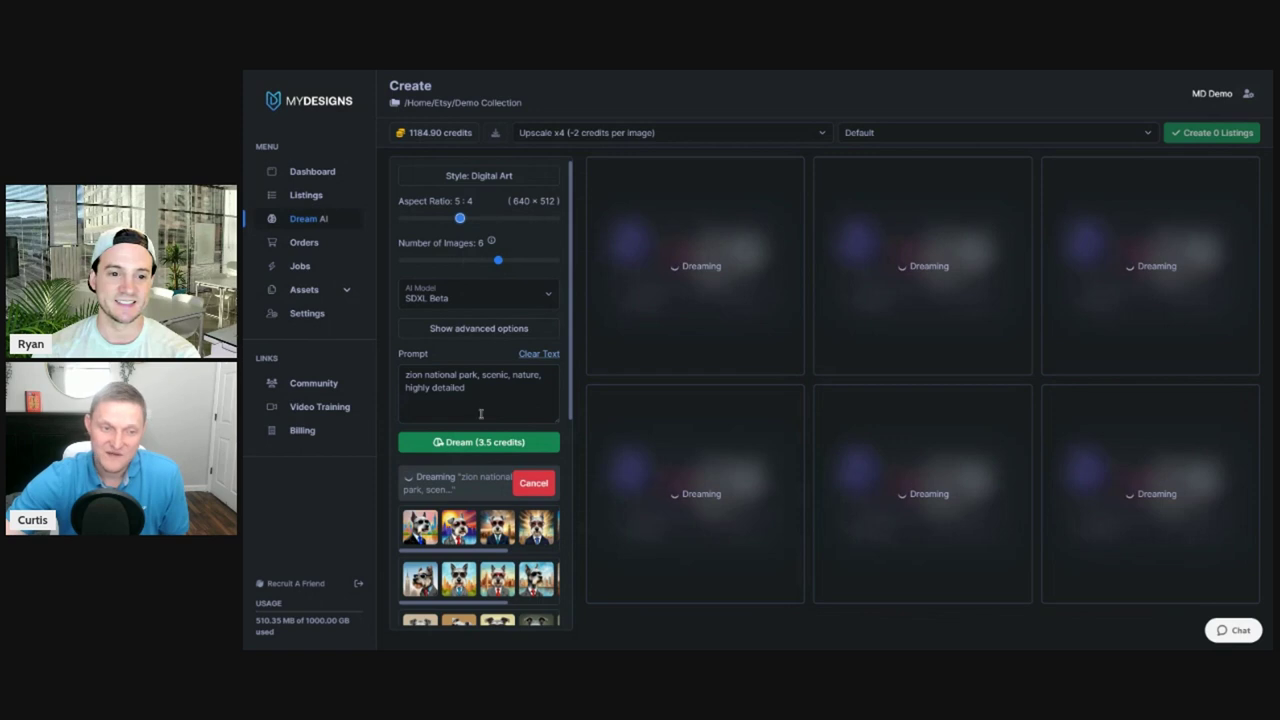
click(480, 446)
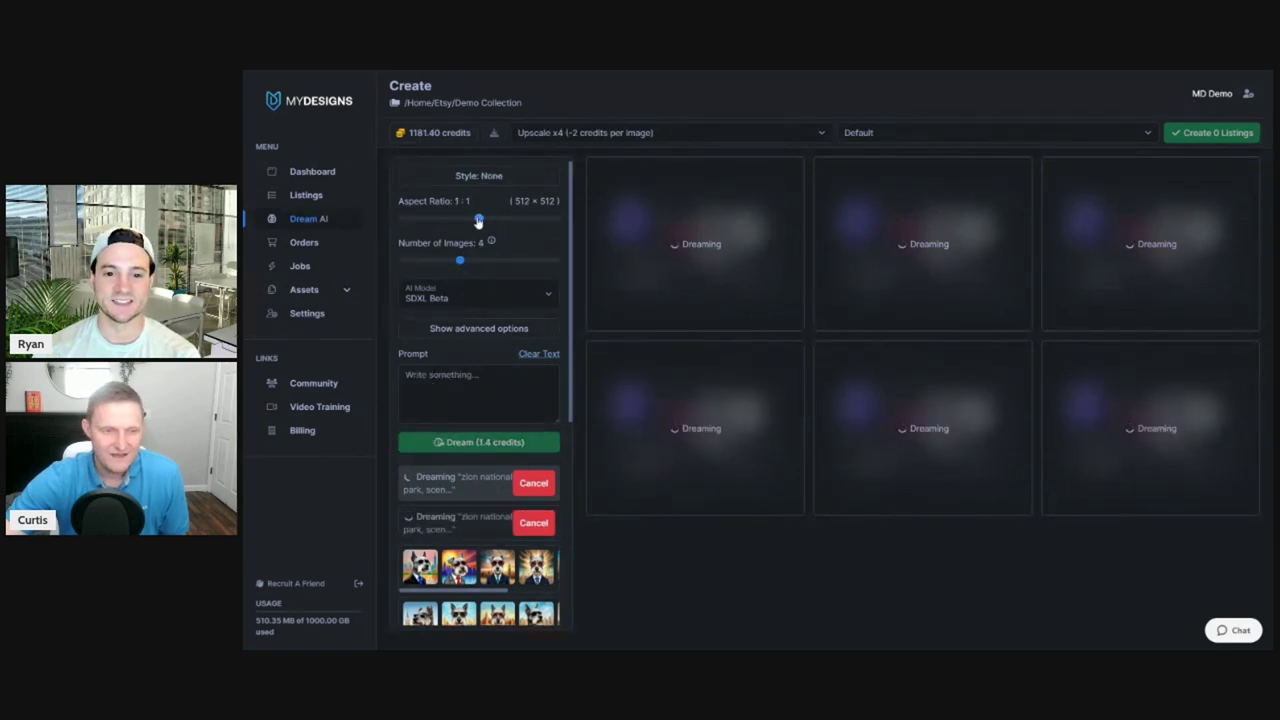
drag(476, 223, 500, 222)
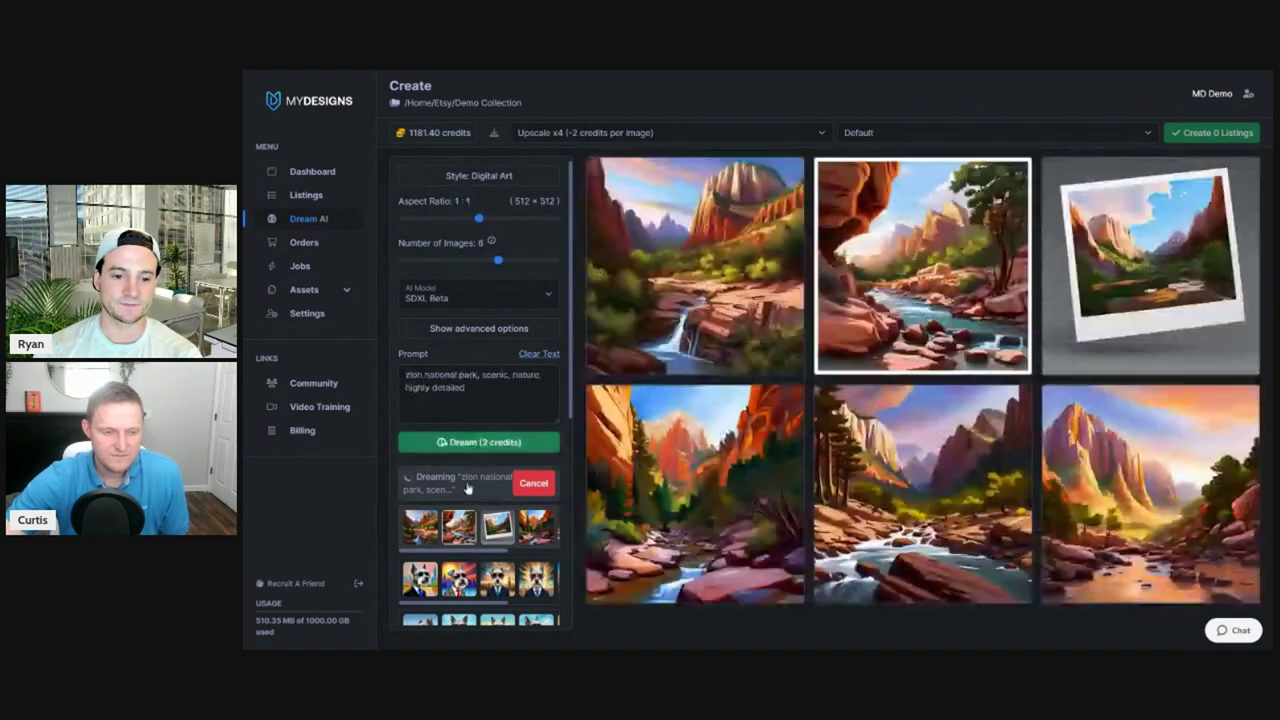
Start another Zion batch and view the first, 1:1 and 4:5 Zion image sets
click(492, 441)
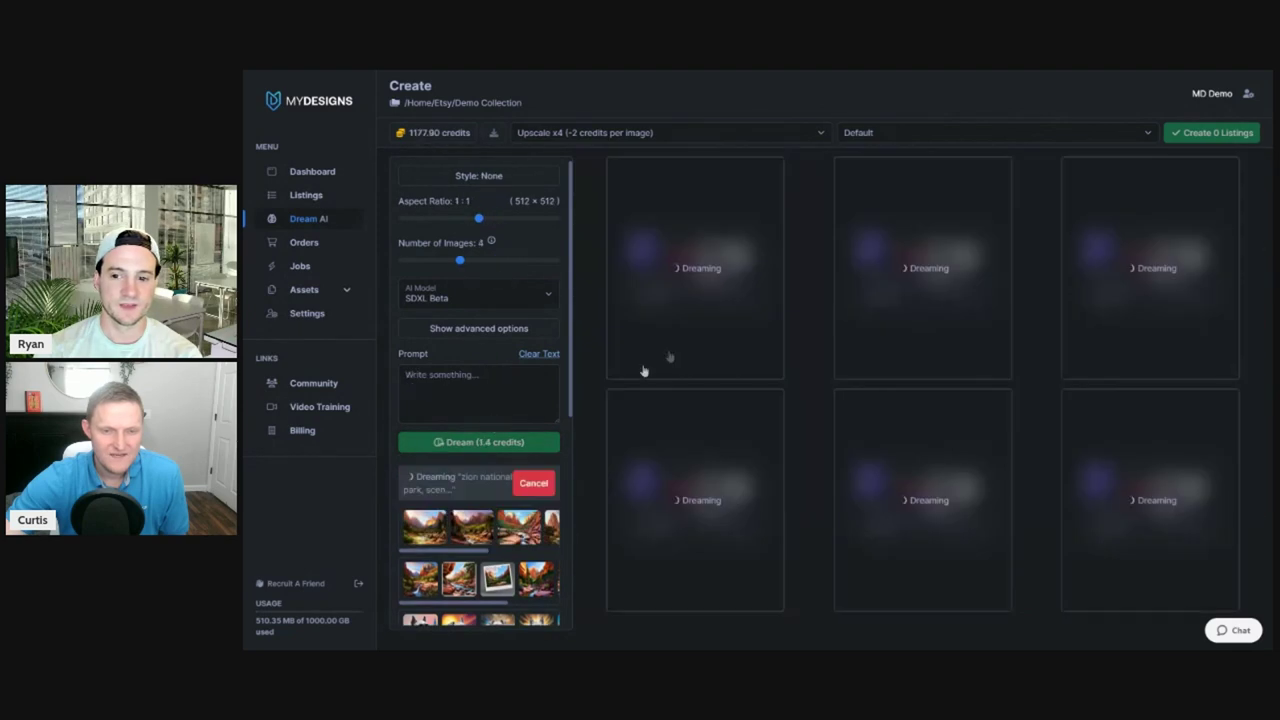
click(495, 530)
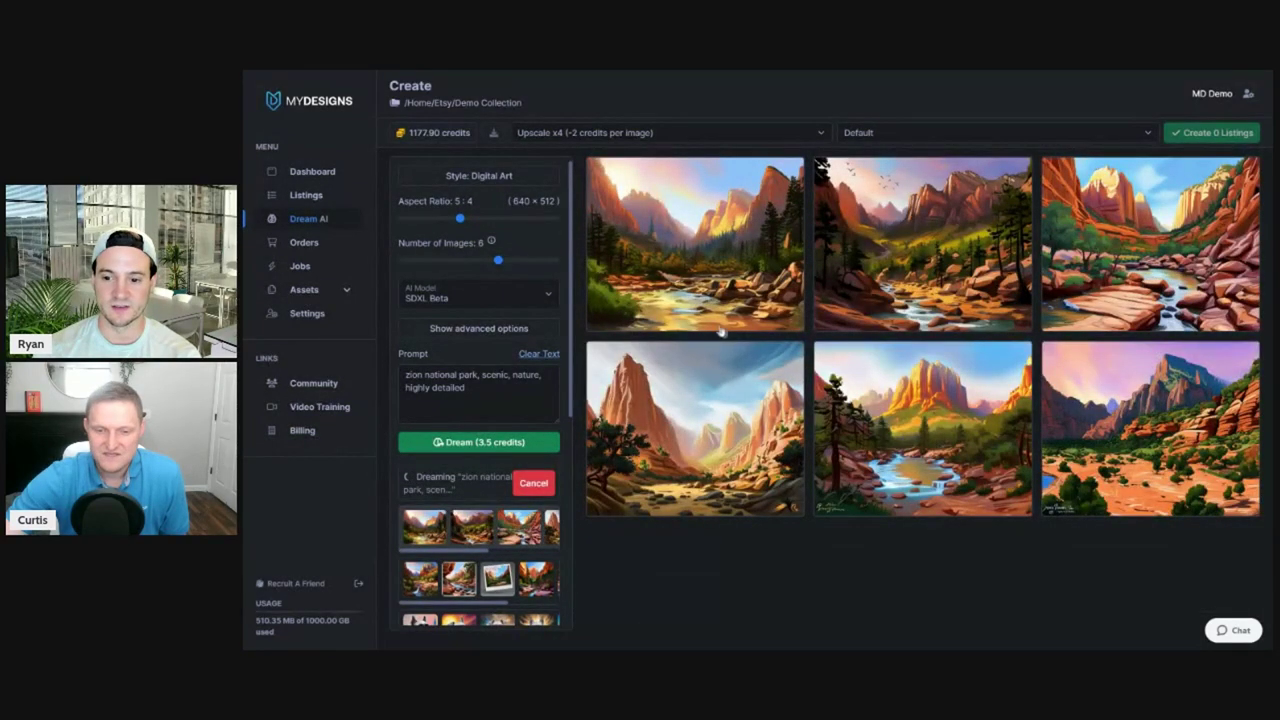
click(470, 576)
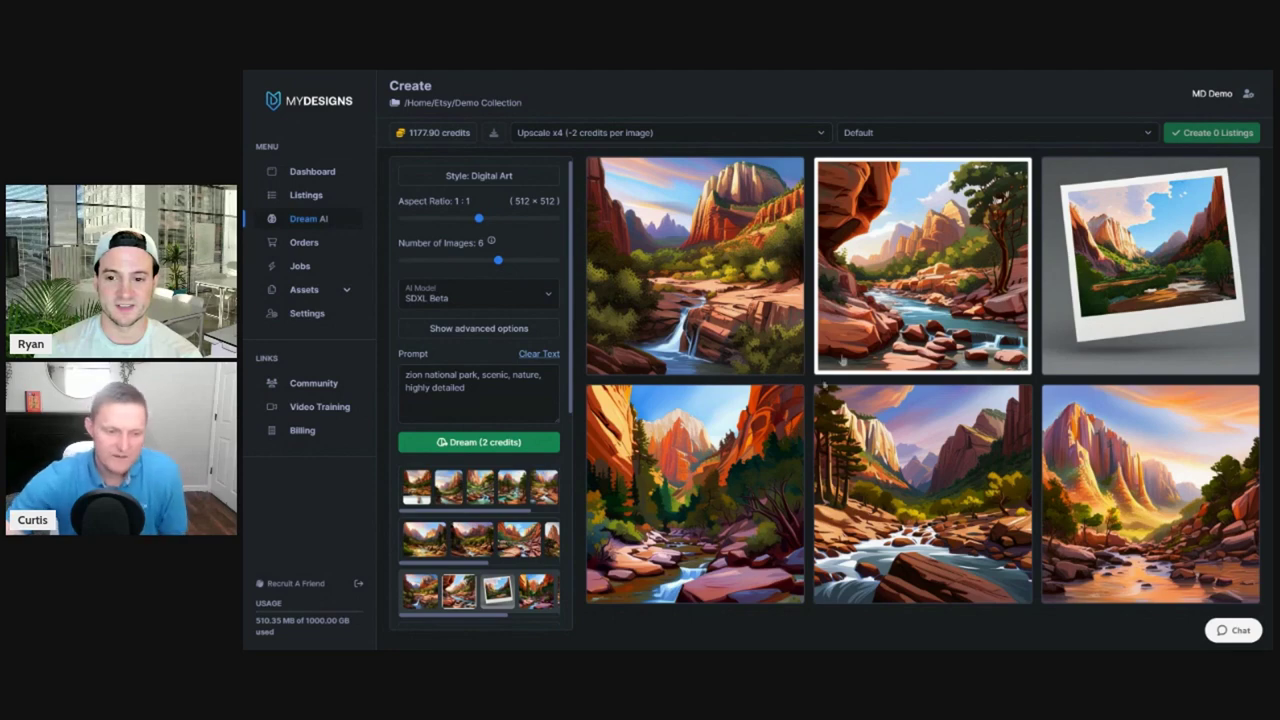
click(545, 487)
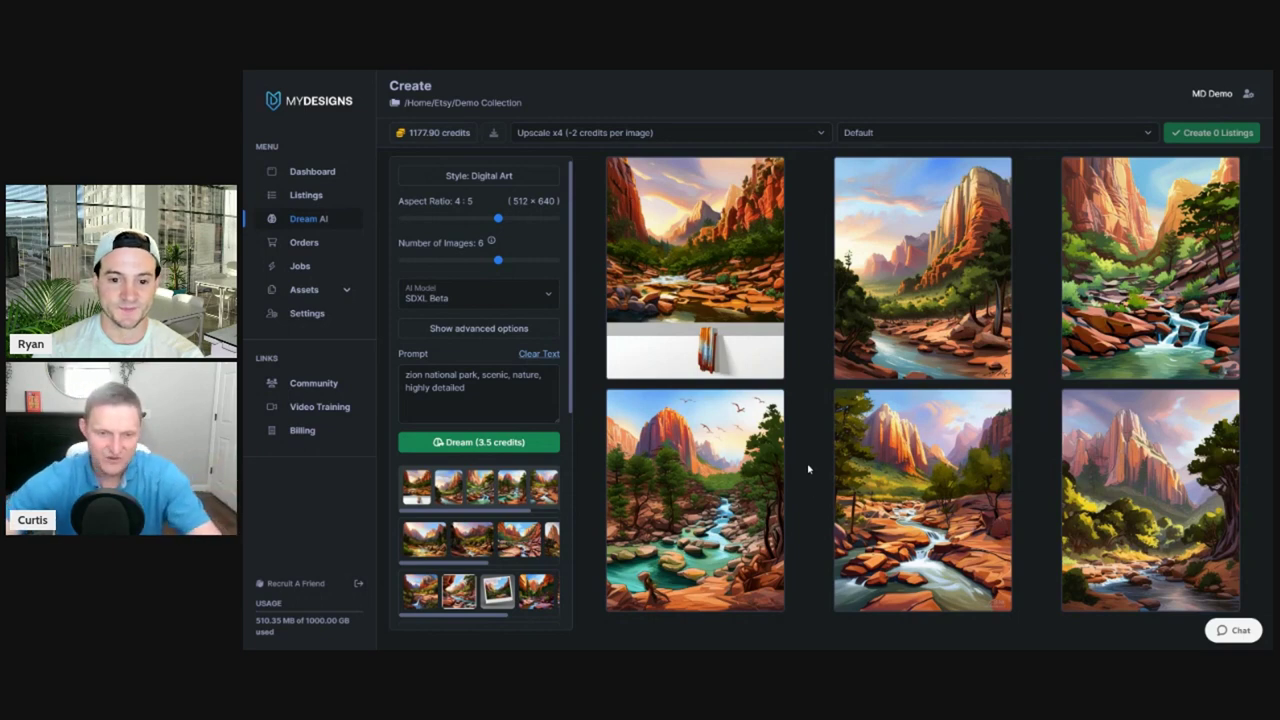
click(306, 196)
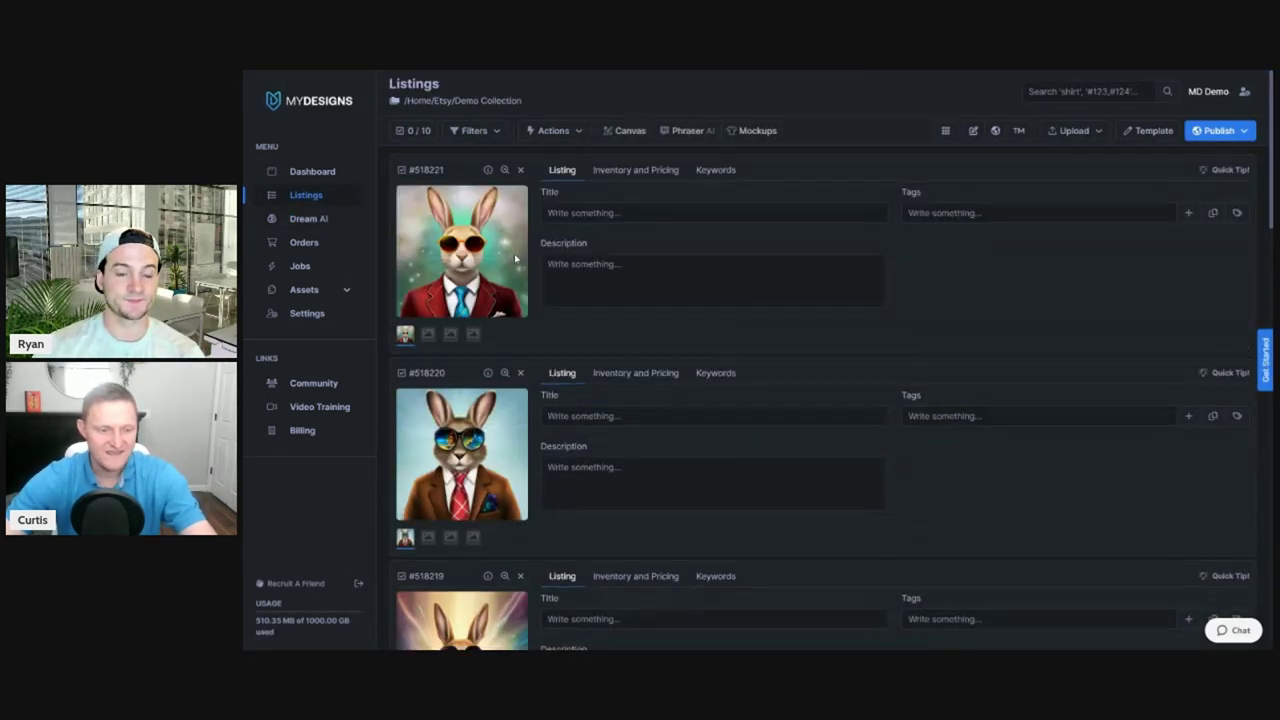
Show the Demo Collection listings as an image grid and toggle file details on and off
click(945, 131)
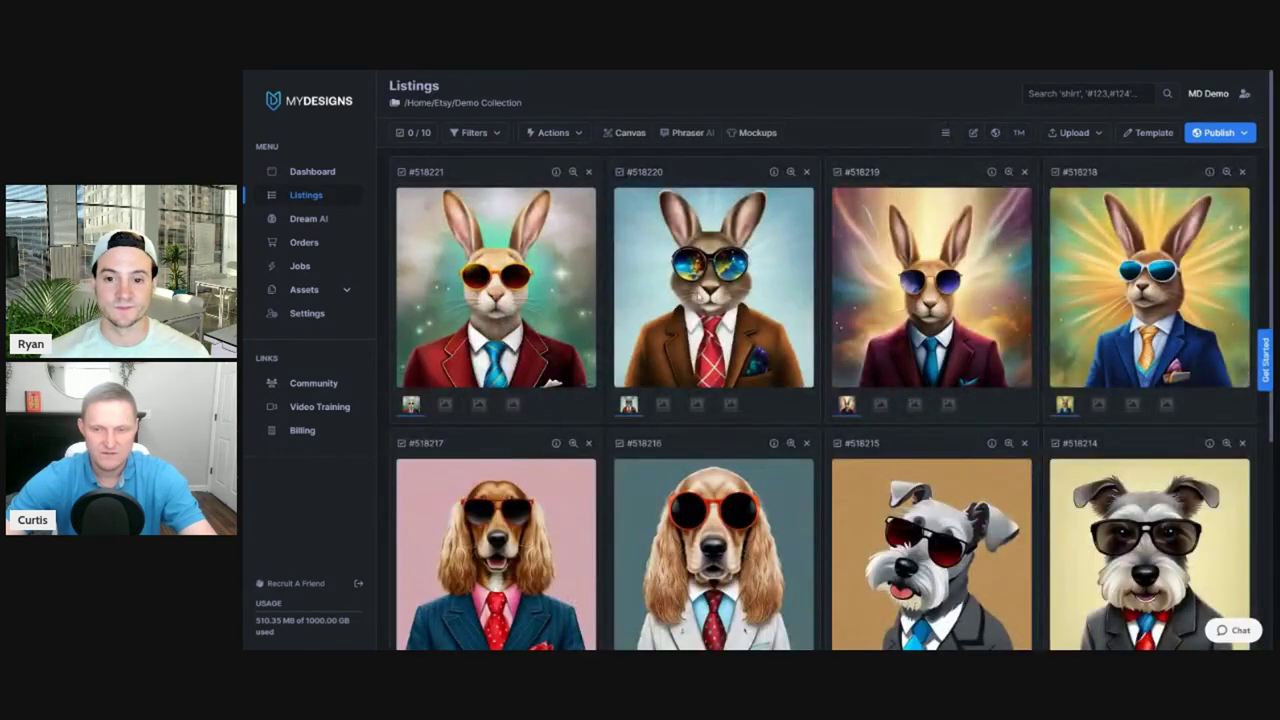
scroll(700, 297, down, 3)
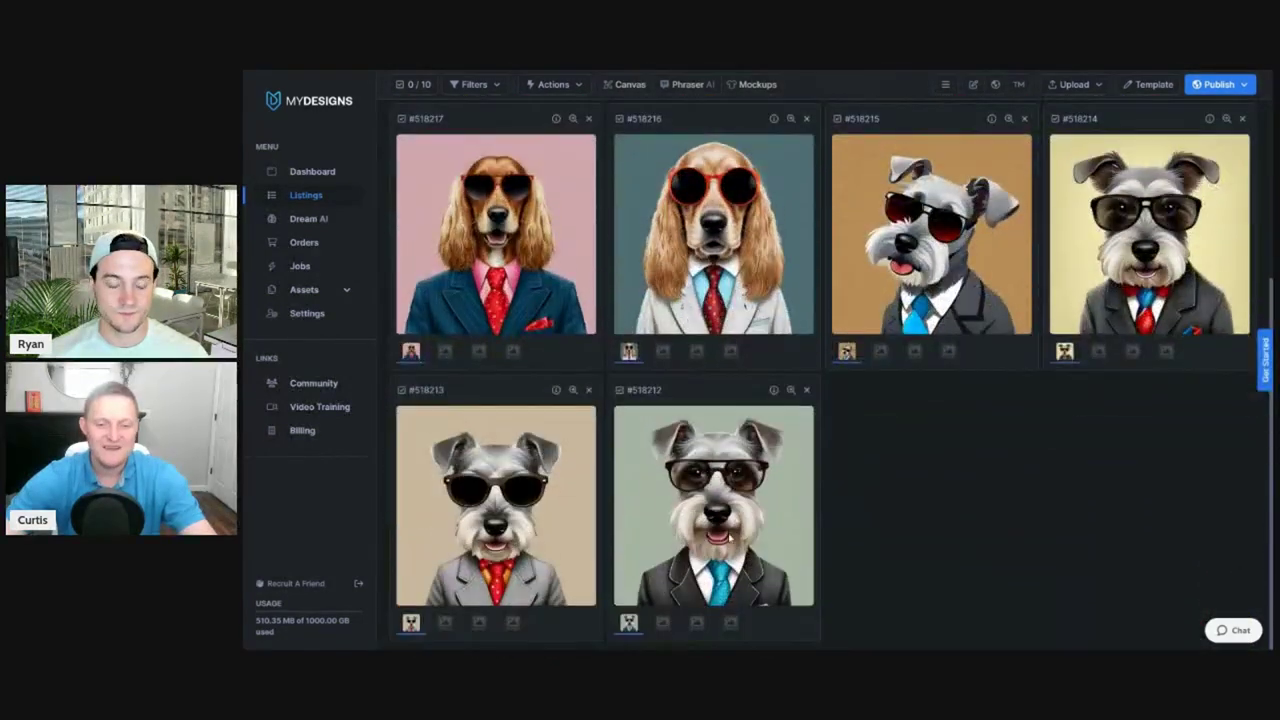
scroll(849, 434, up, 4)
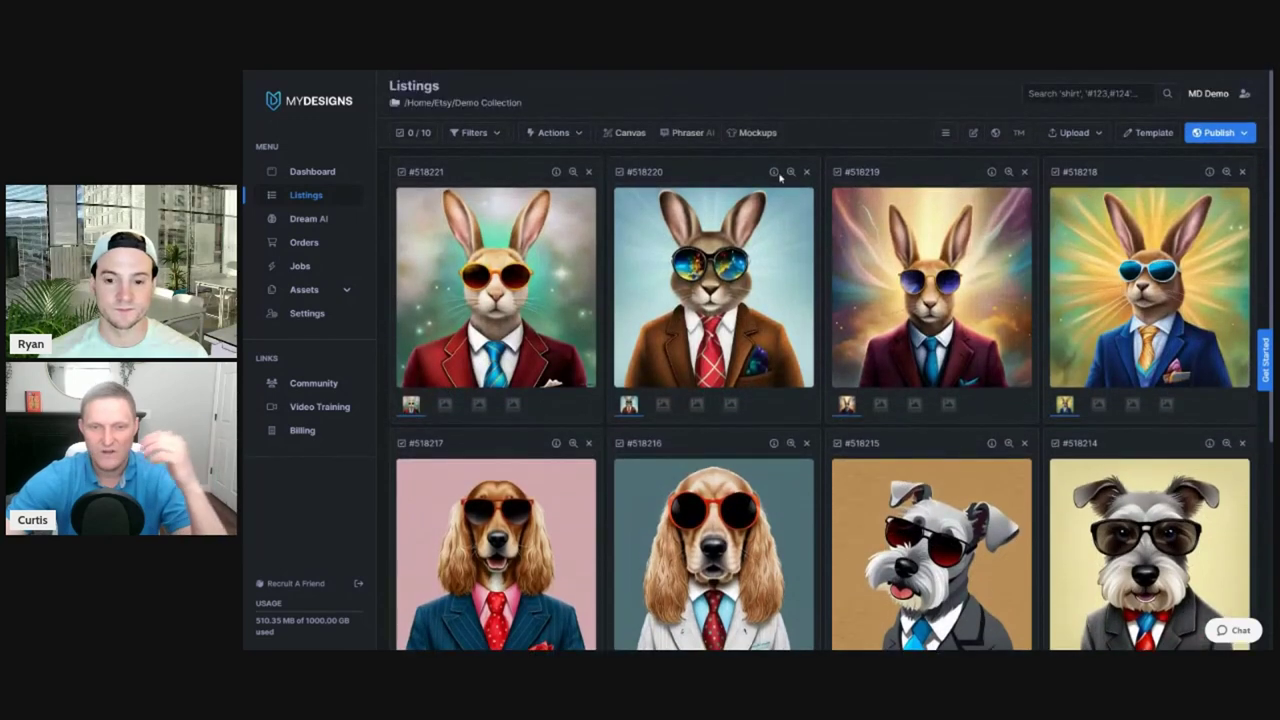
click(773, 172)
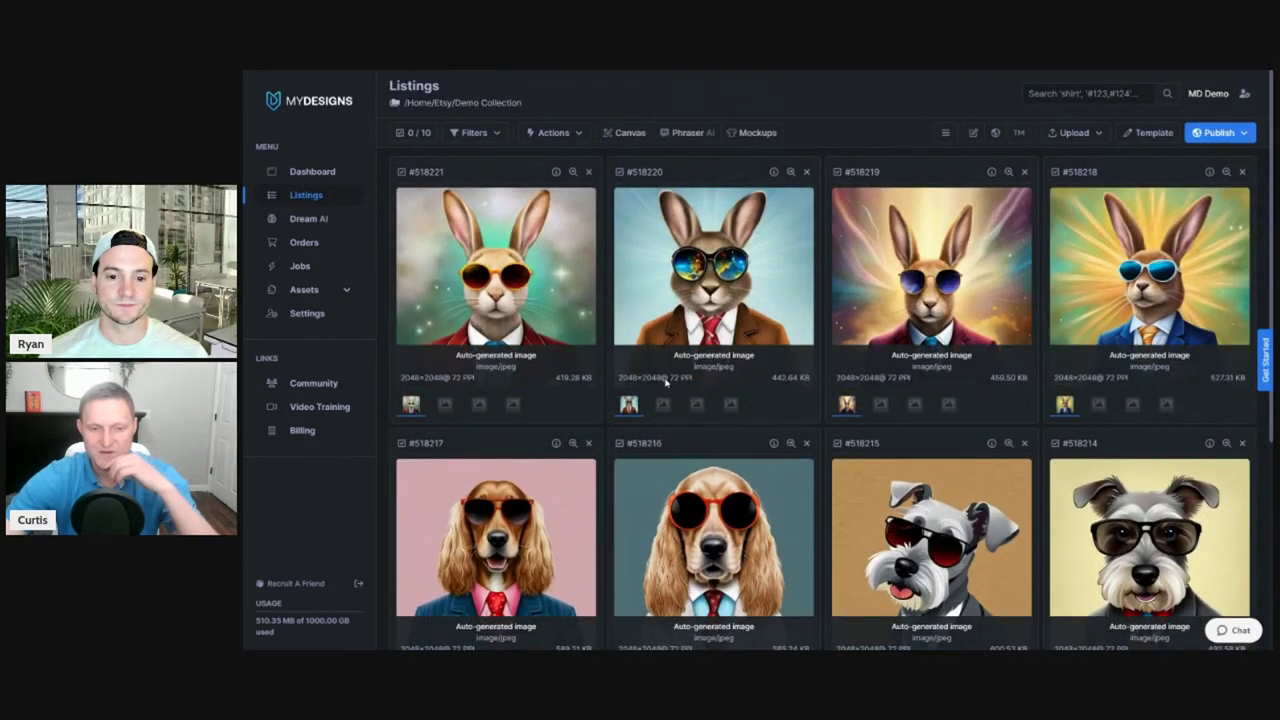
click(773, 172)
Select all ten listings on the page and choose Remove Background from Actions
click(425, 142)
click(448, 156)
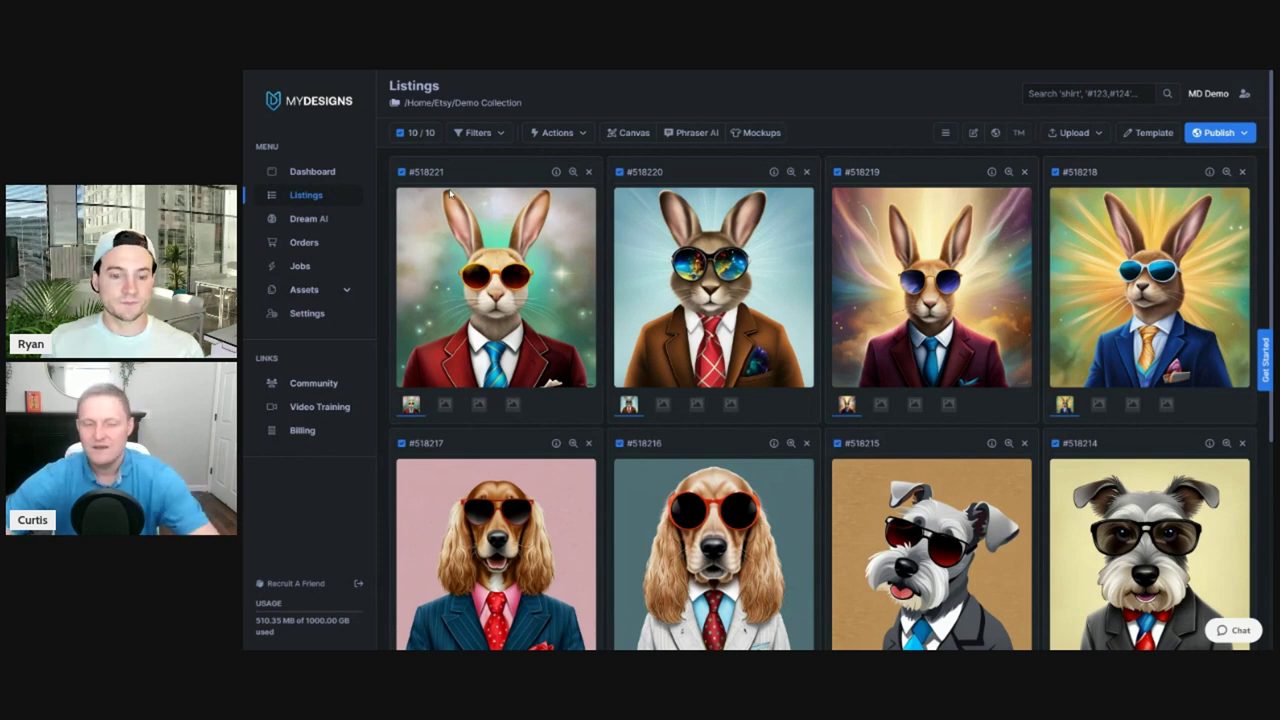
click(560, 135)
click(560, 136)
click(560, 136)
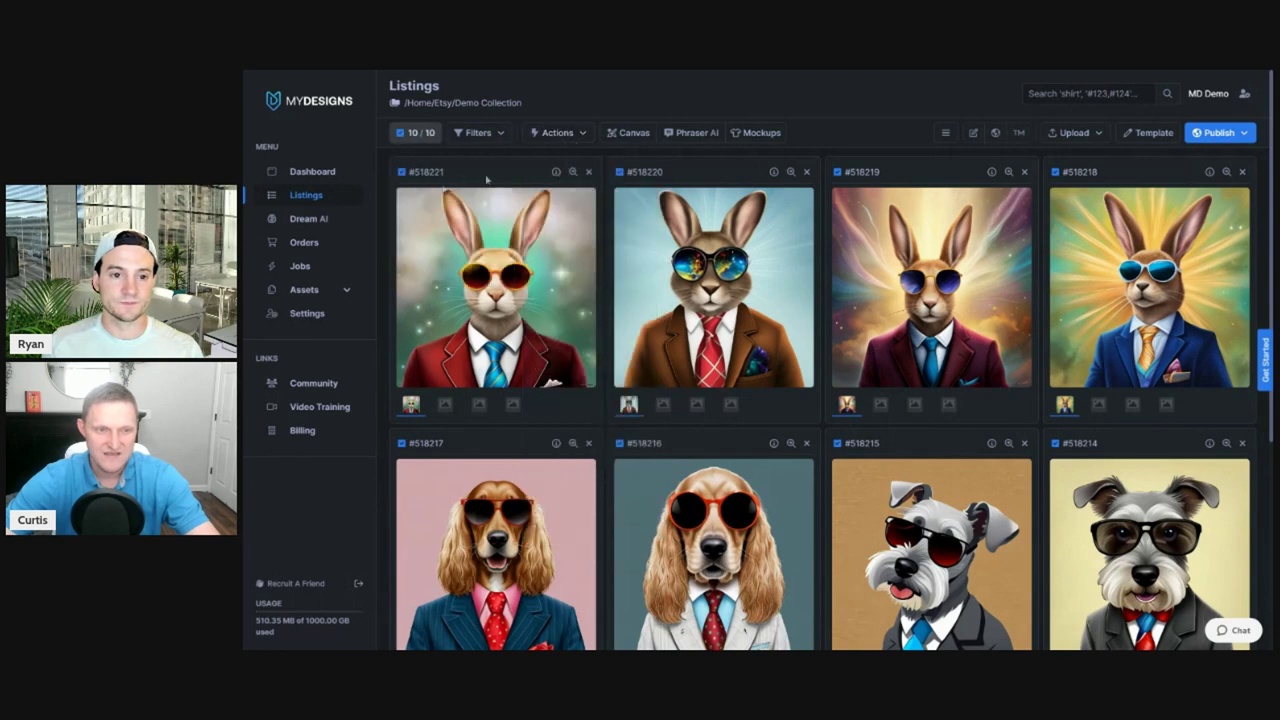
mouse_move(574, 140)
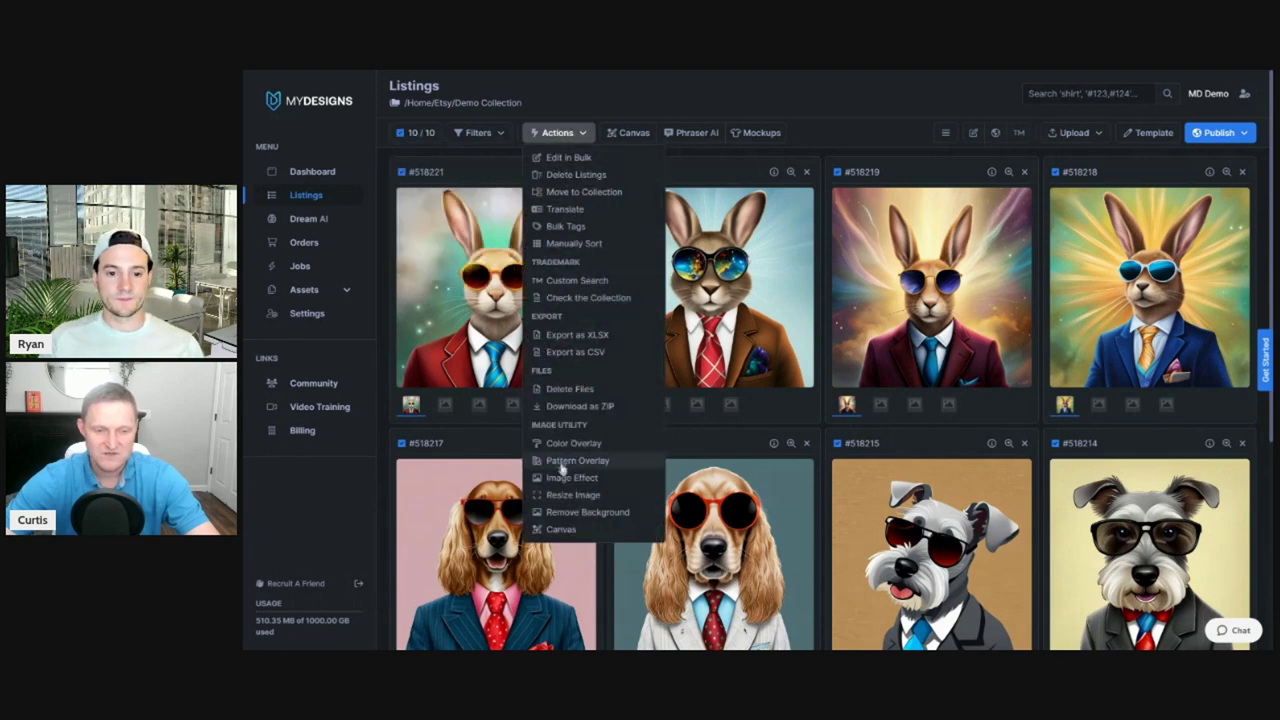
click(607, 515)
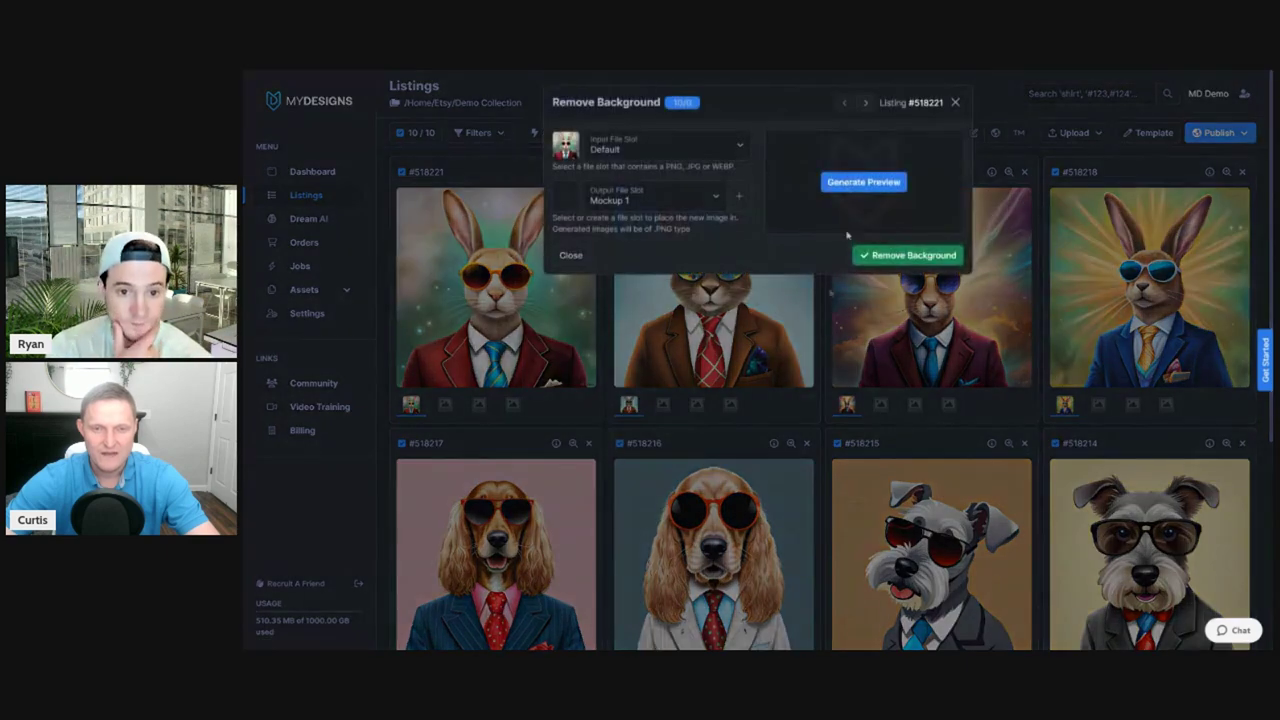
click(848, 182)
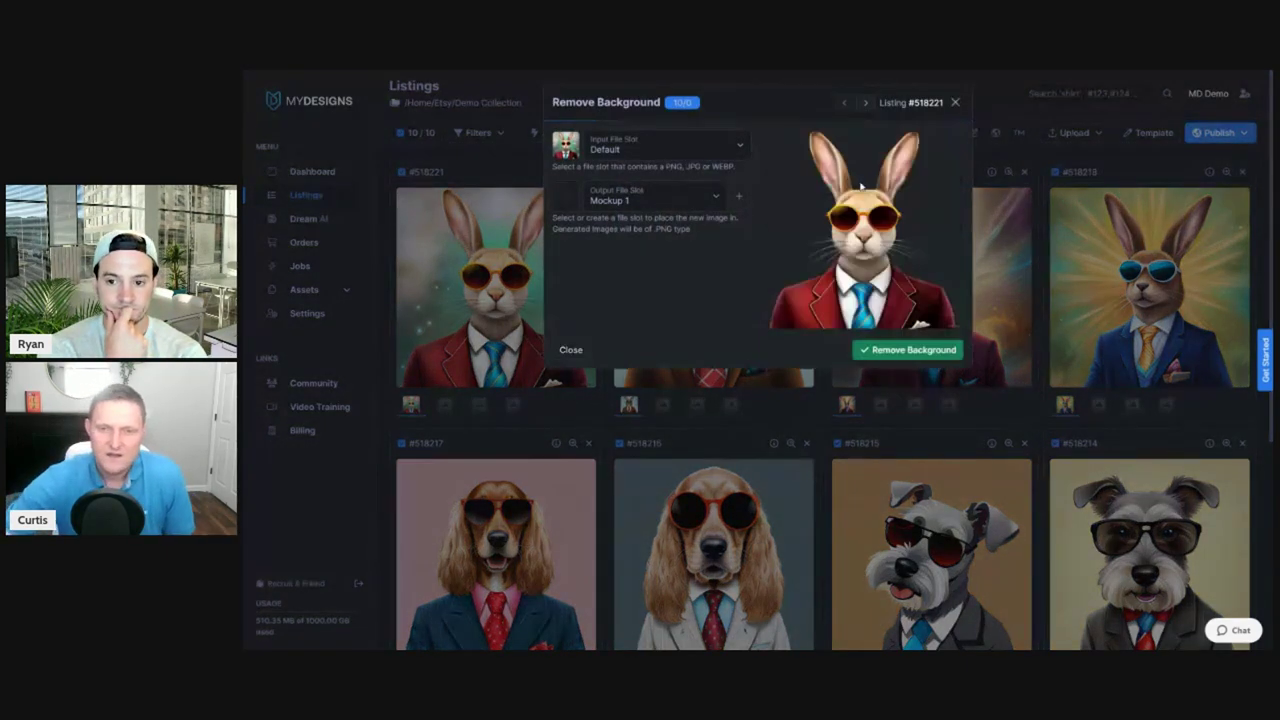
click(668, 205)
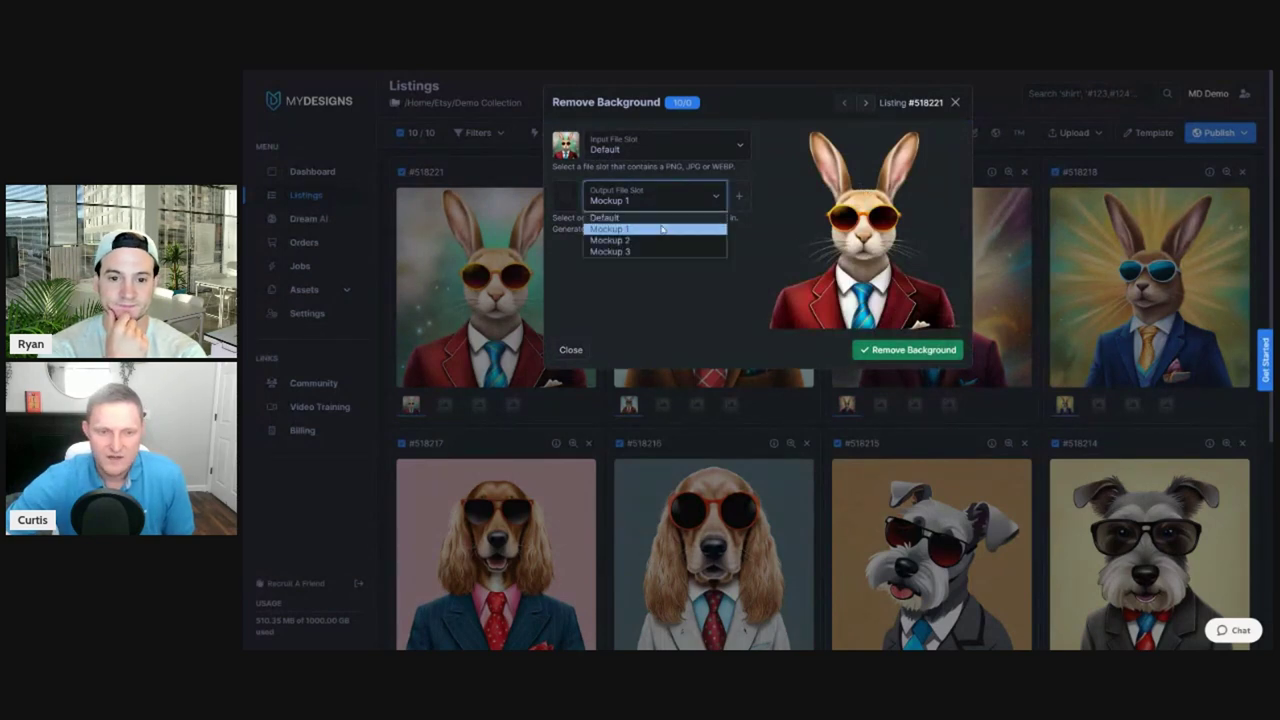
click(660, 243)
click(862, 350)
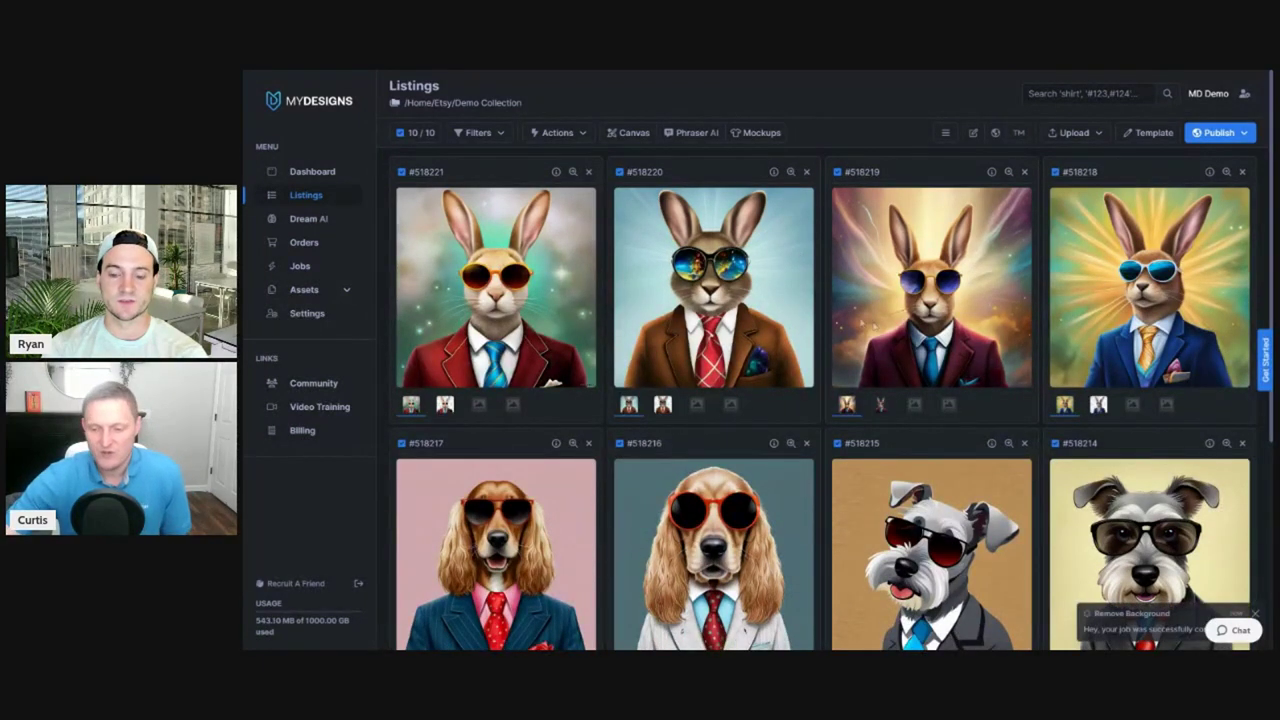
click(878, 405)
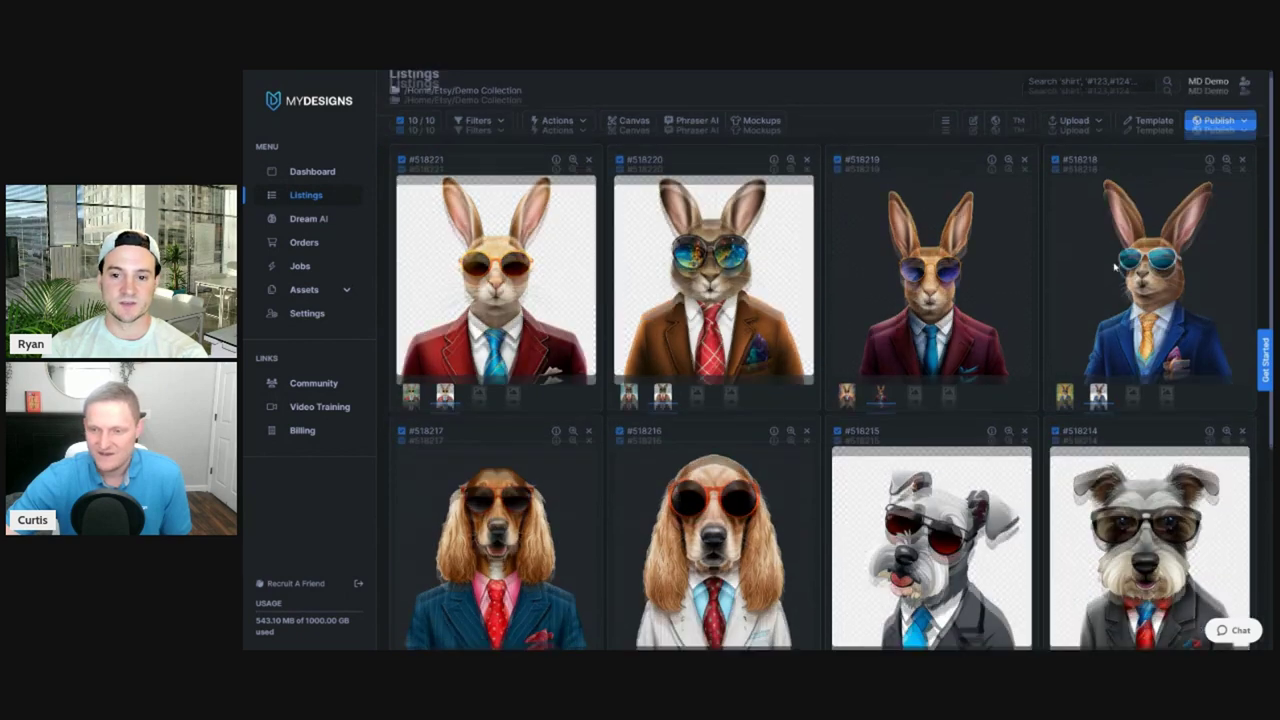
scroll(1114, 266, down, 2)
scroll(503, 338, down, 2)
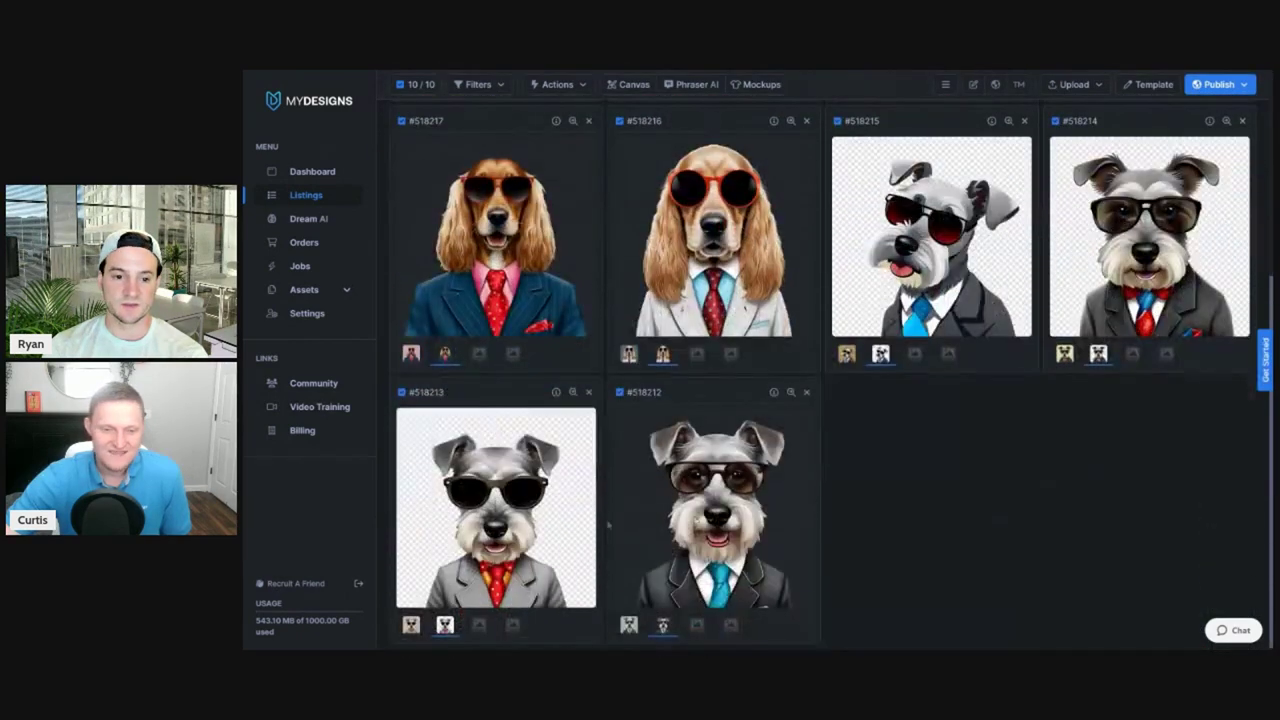
scroll(768, 498, up, 4)
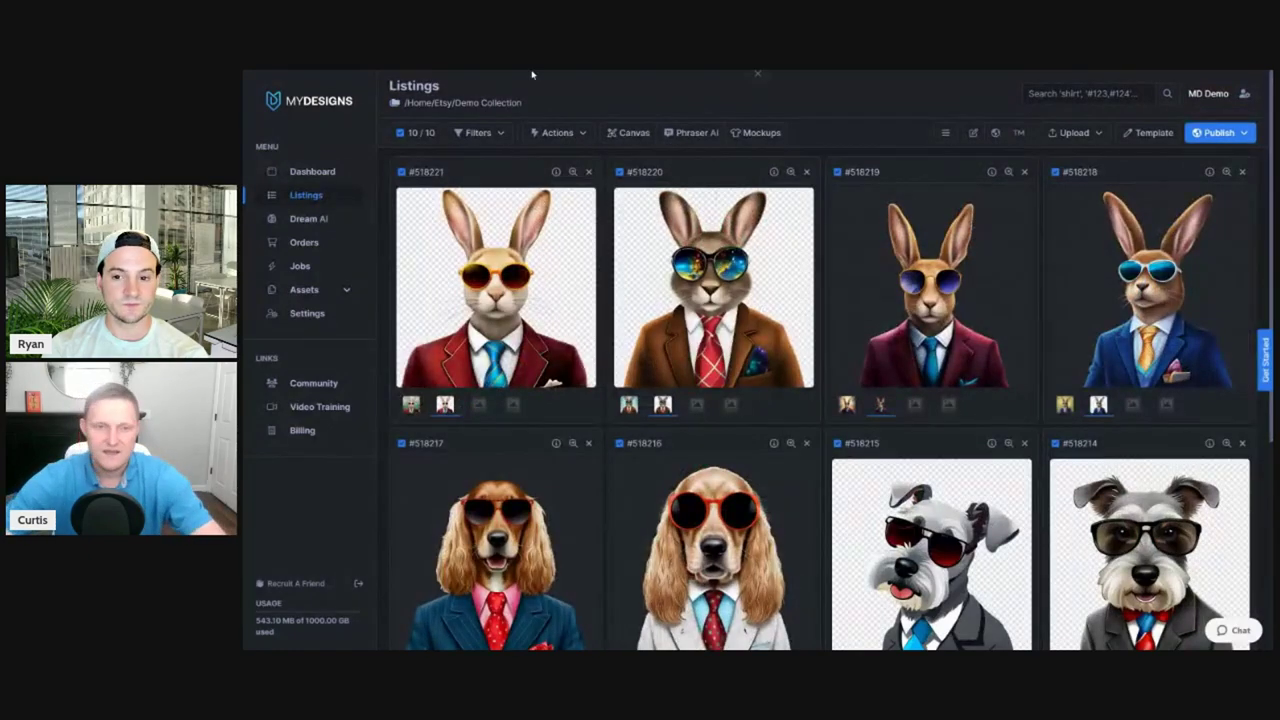
Choose the Die-Cut Sticker Lifestyle mockup from the Stickers image mockups
click(772, 141)
click(770, 157)
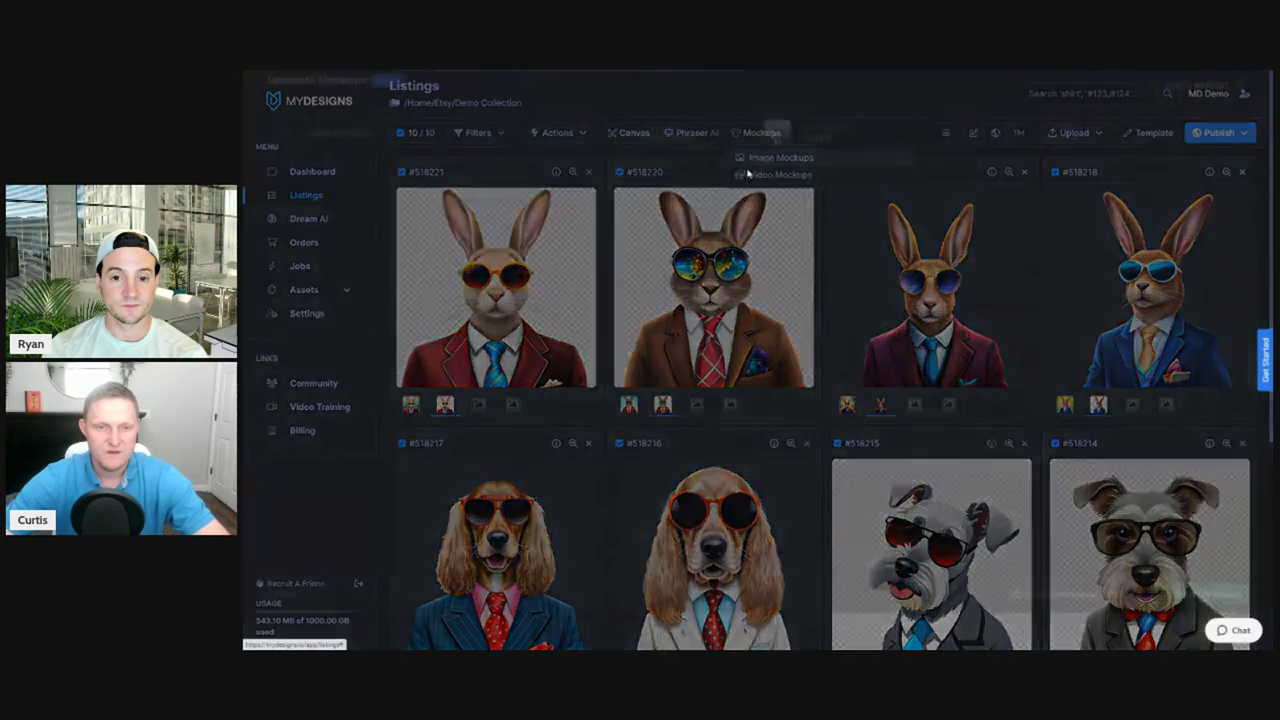
click(560, 170)
click(555, 216)
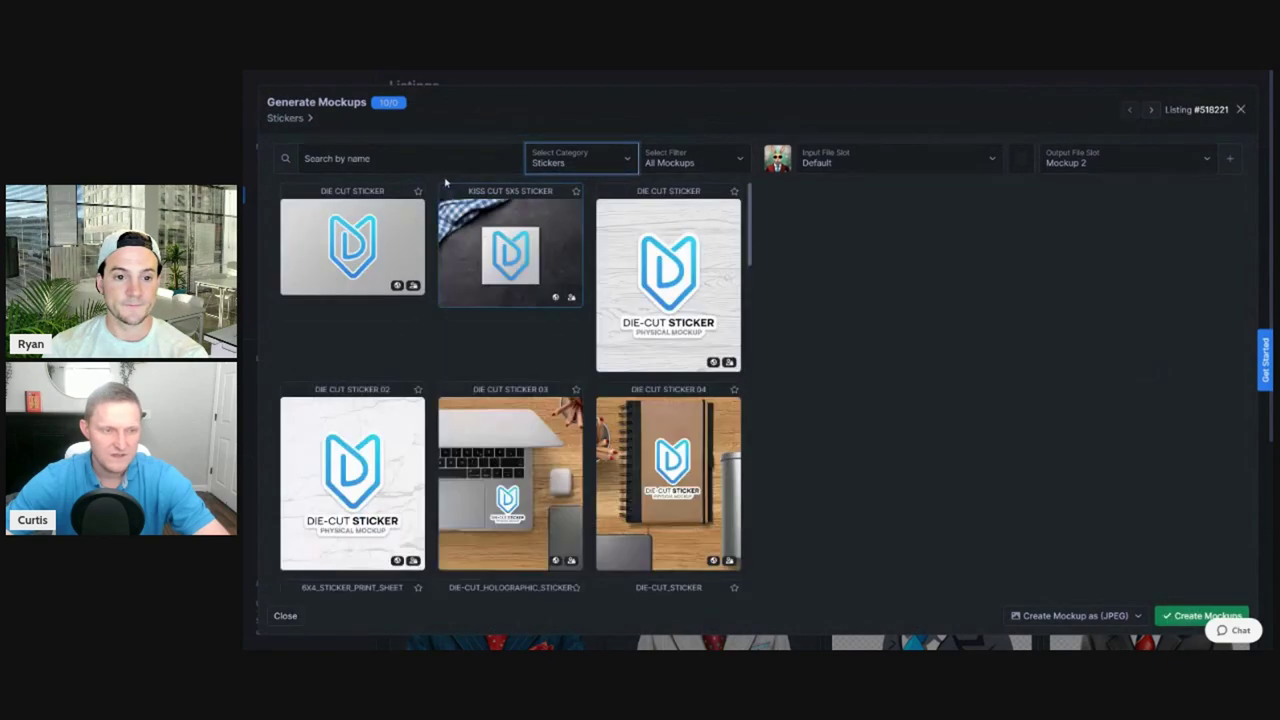
scroll(577, 302, down, 1)
scroll(577, 302, down, 10)
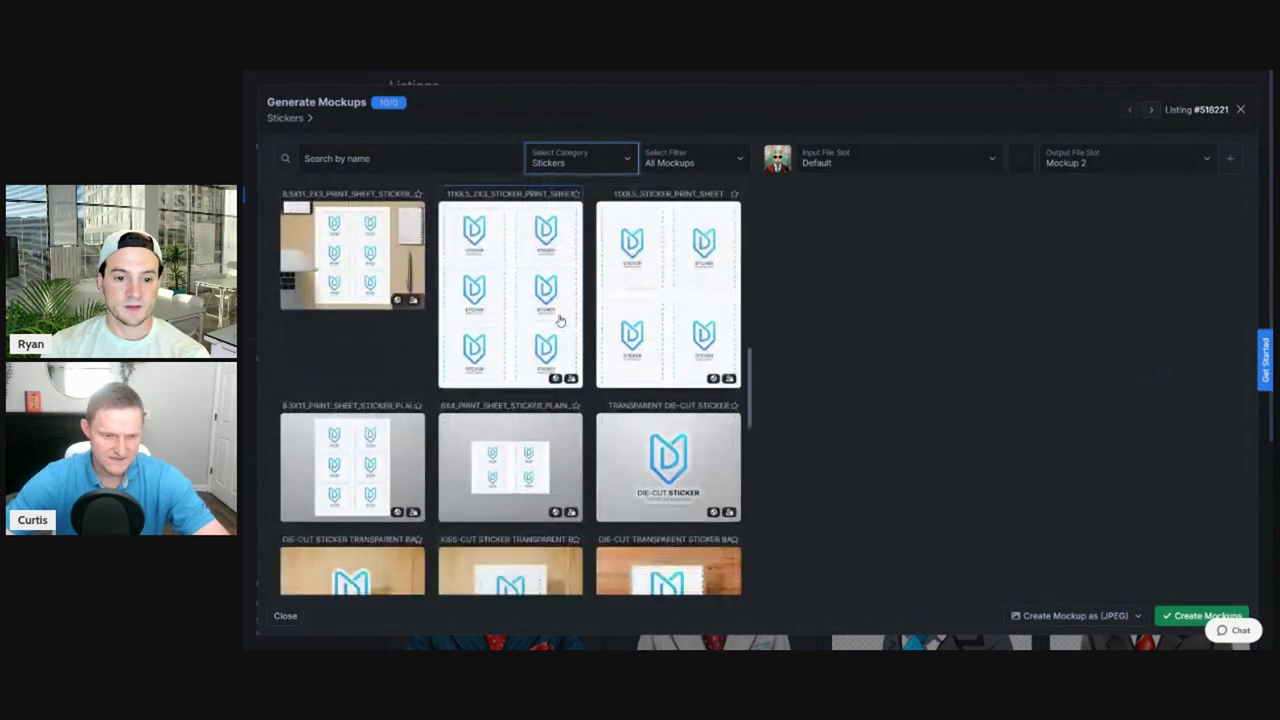
scroll(561, 320, down, 2)
click(516, 397)
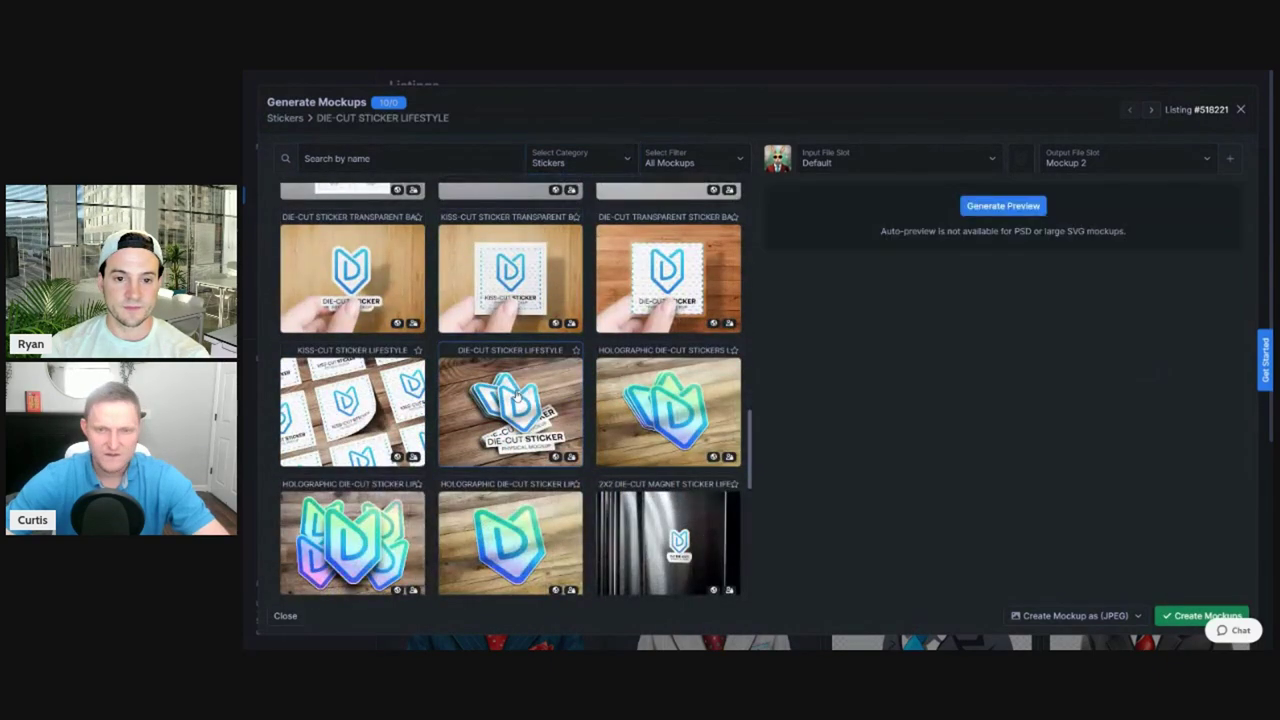
Map input Mockup 1 to output Mockup 2 and create the sticker mockups for all ten listings
click(838, 170)
click(820, 177)
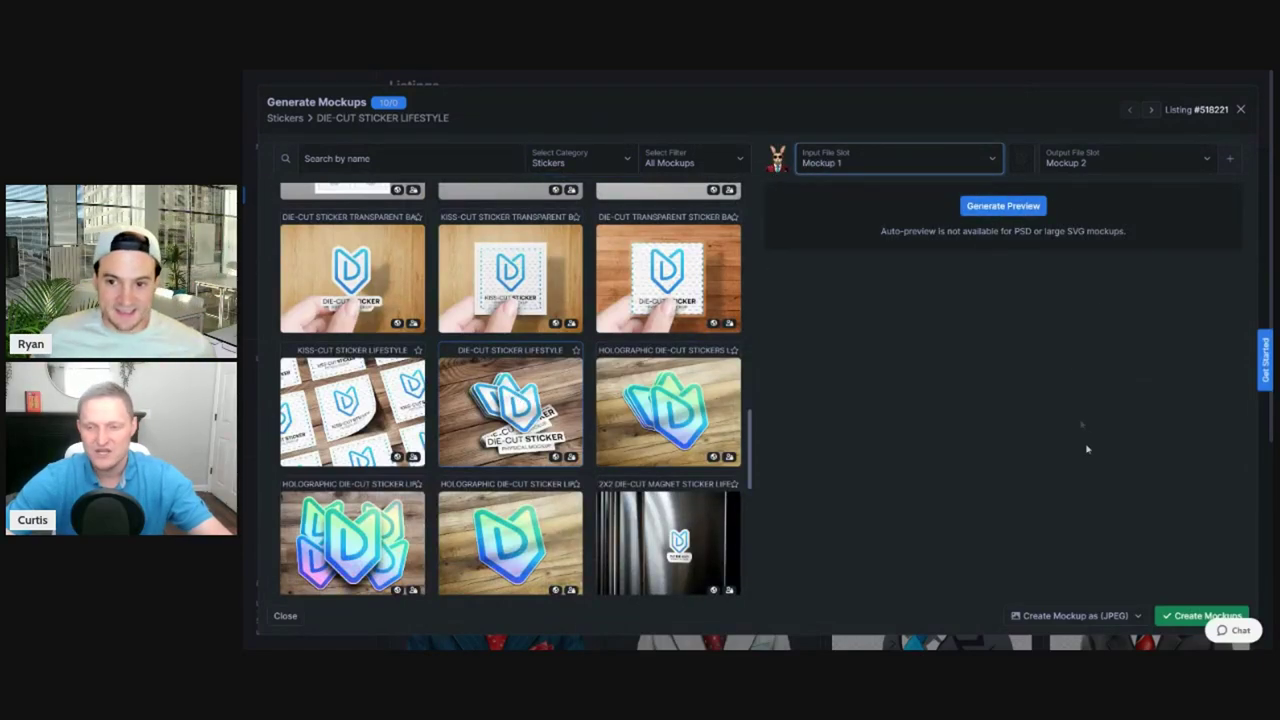
click(1104, 161)
click(1093, 203)
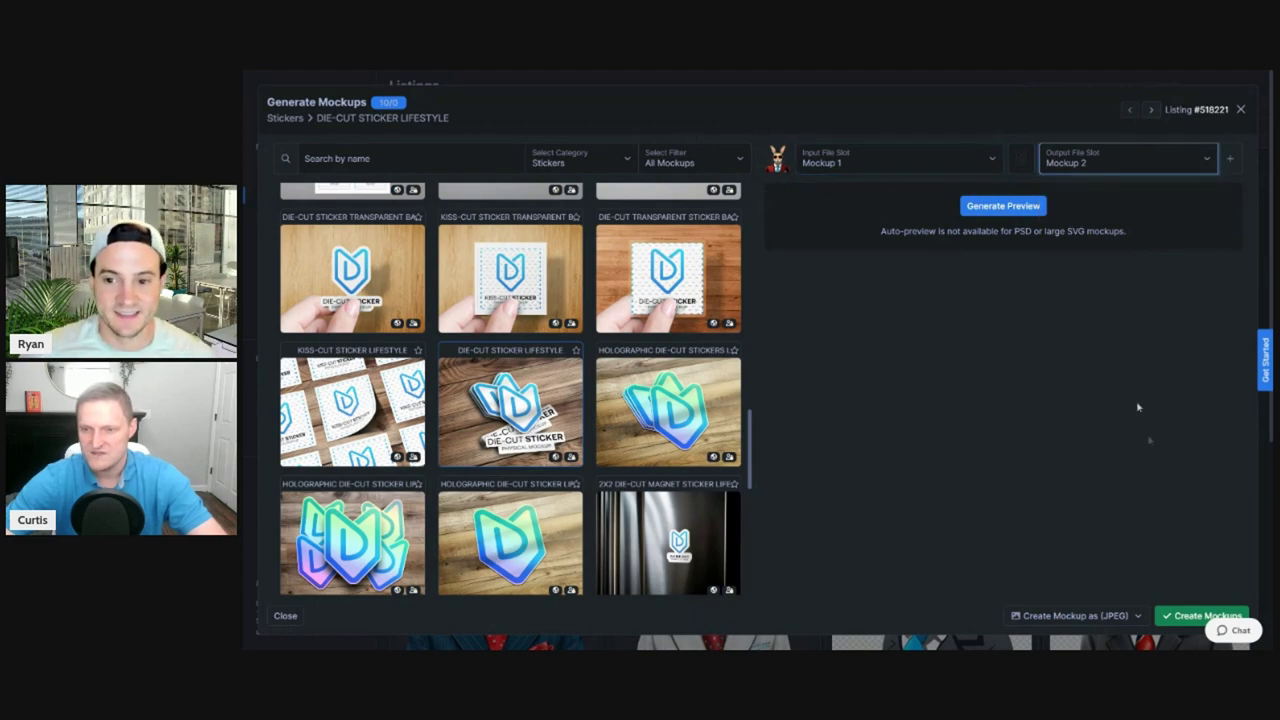
click(1200, 615)
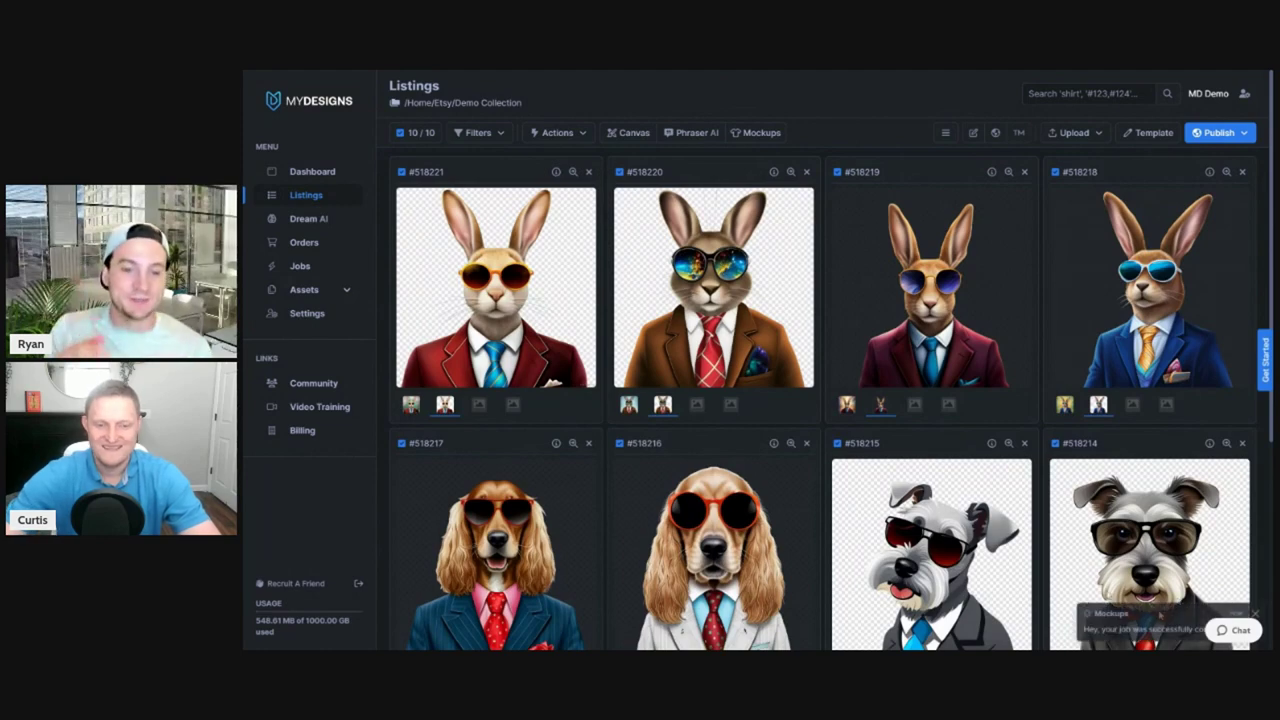
click(697, 404)
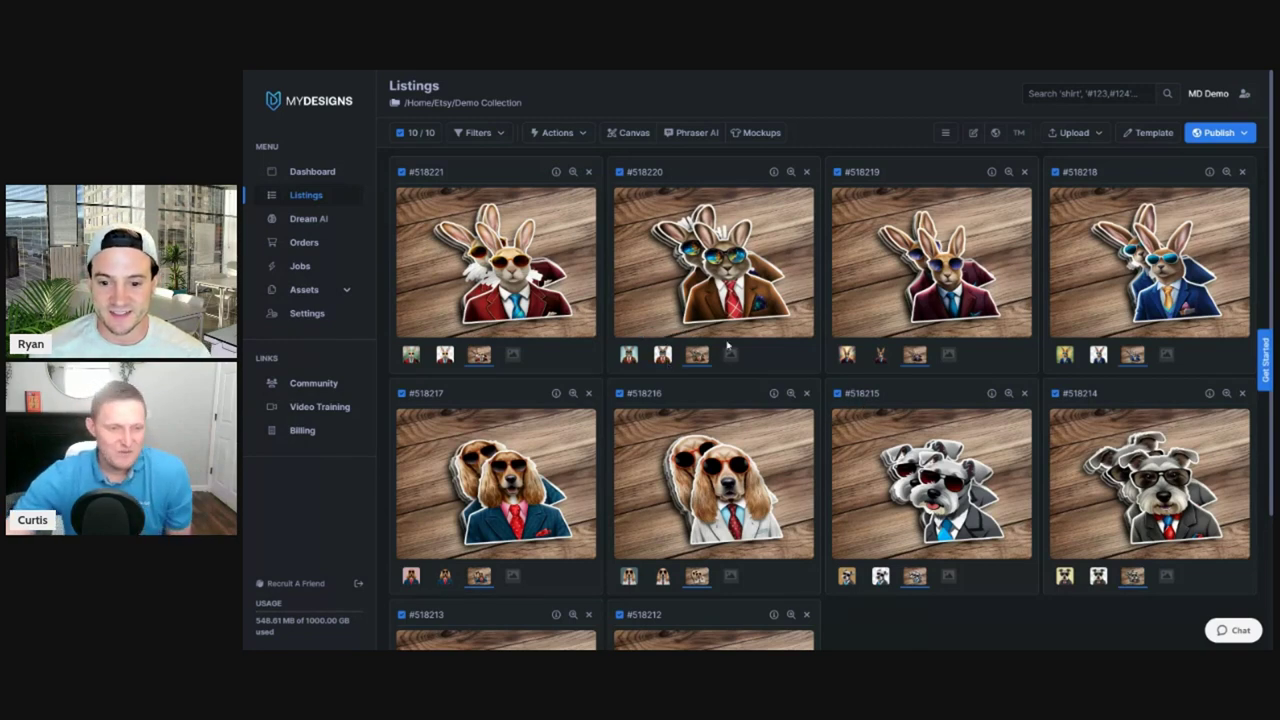
scroll(870, 316, down, 2)
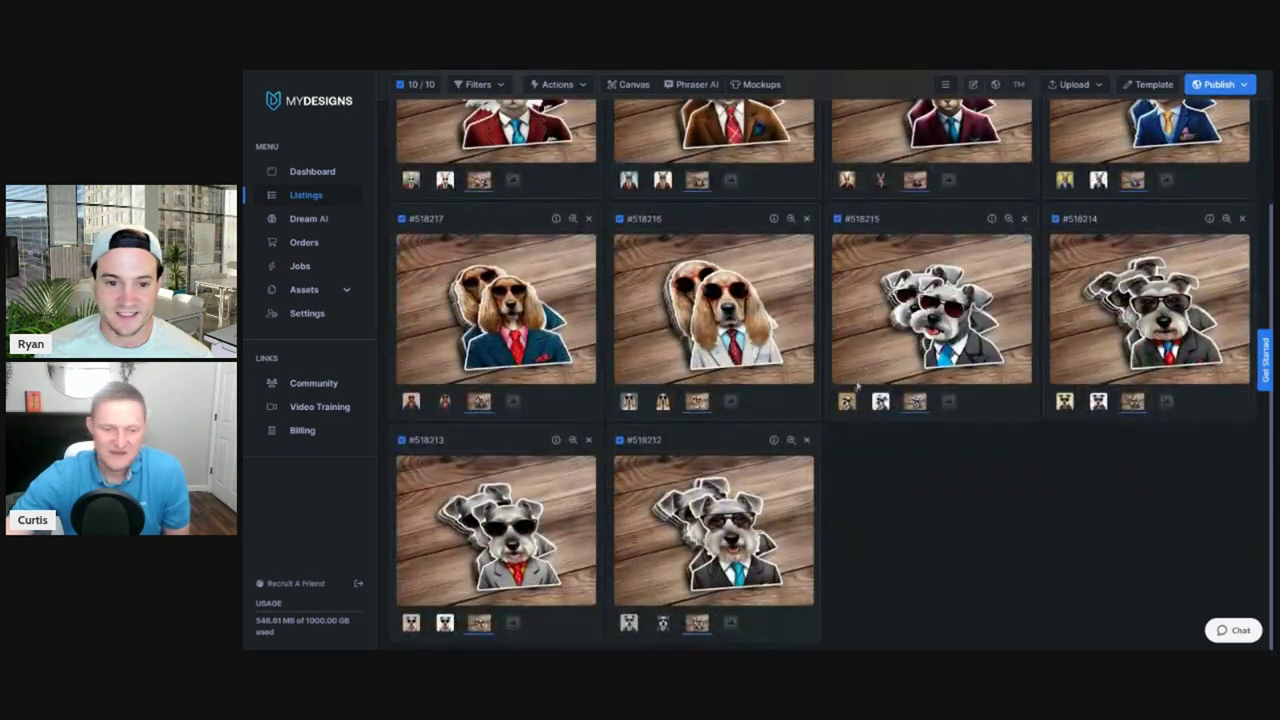
Pick the Holographic Die-Cut Stickers Lifestyle mockup from the Stickers category
scroll(855, 385, up, 2)
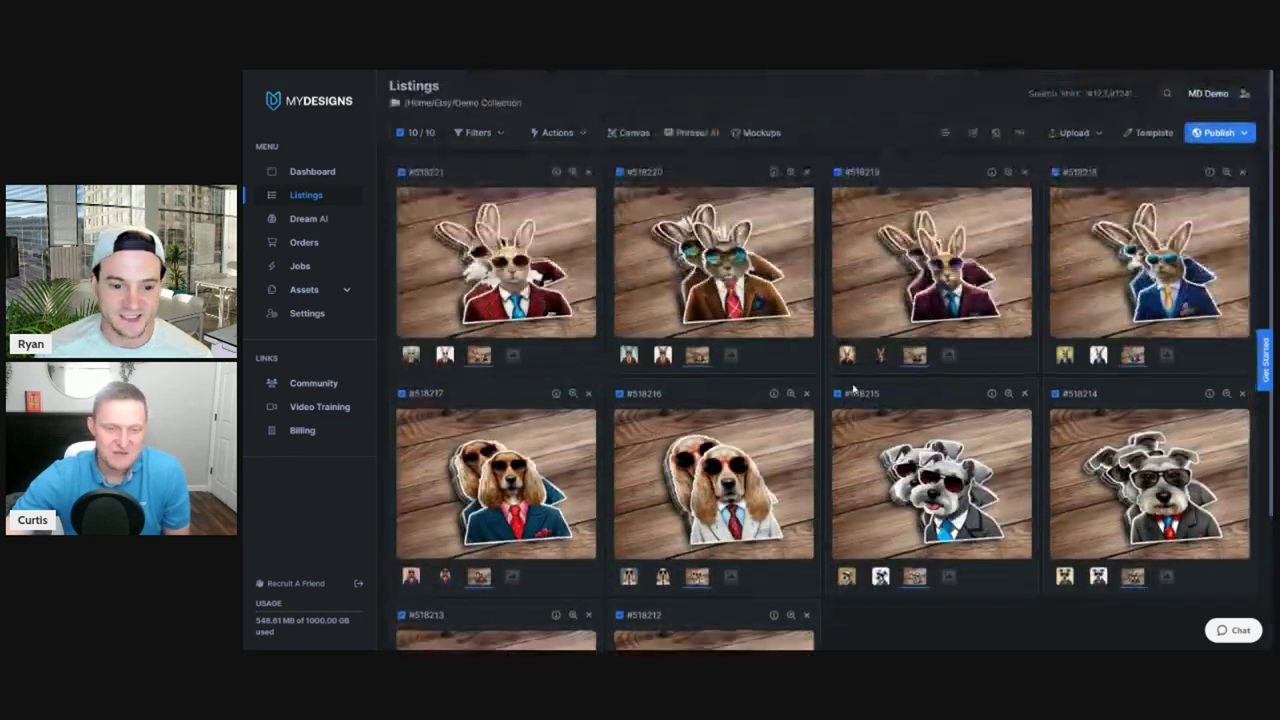
click(760, 133)
click(771, 160)
click(579, 160)
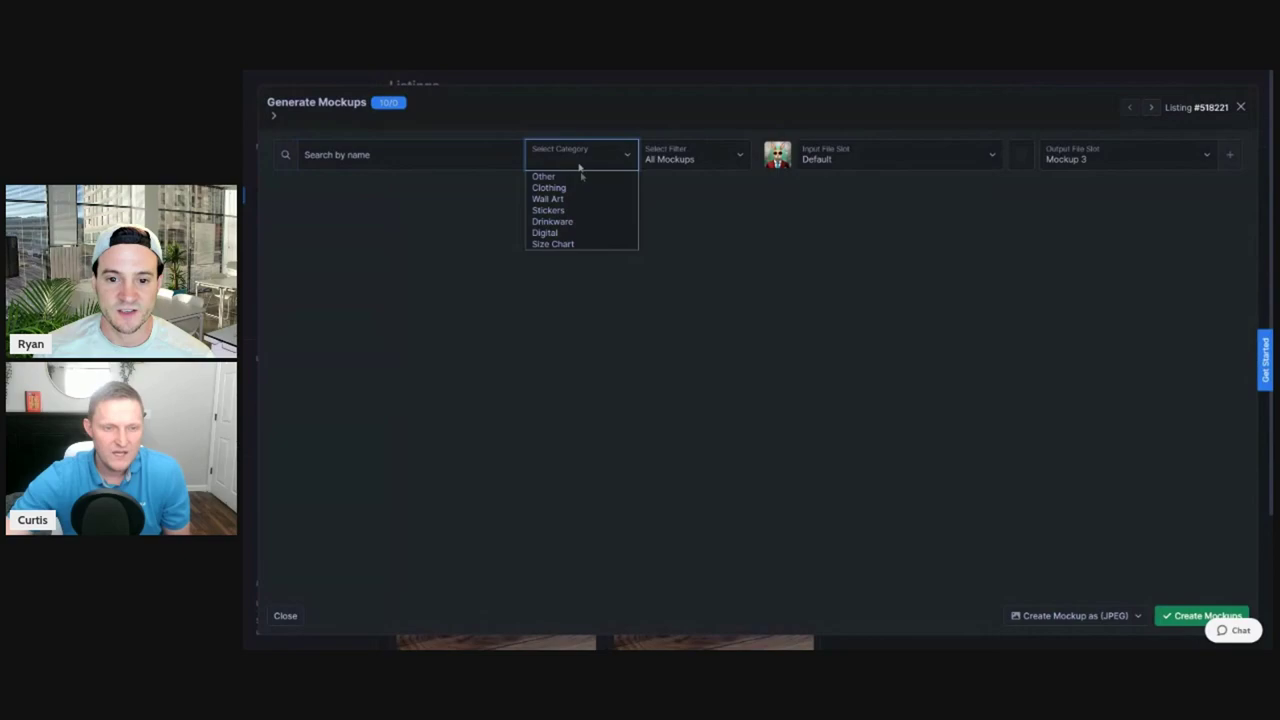
click(574, 210)
scroll(591, 327, down, 5)
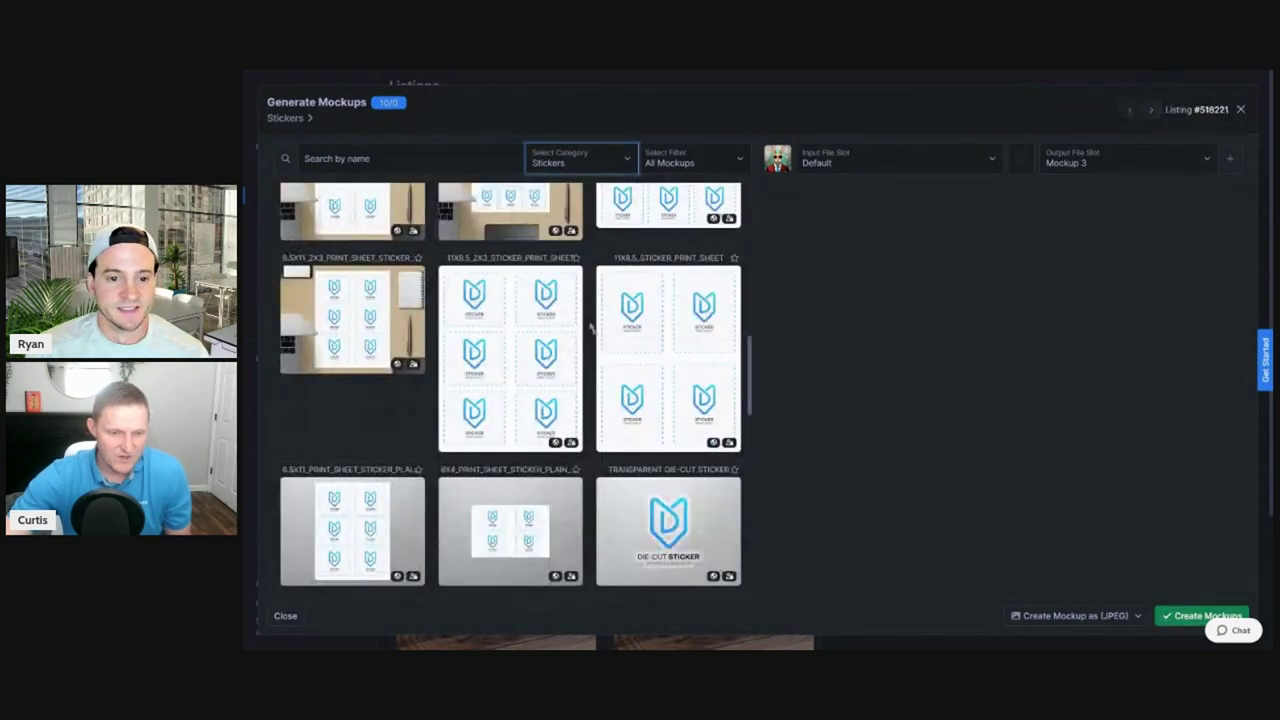
scroll(591, 327, down, 5)
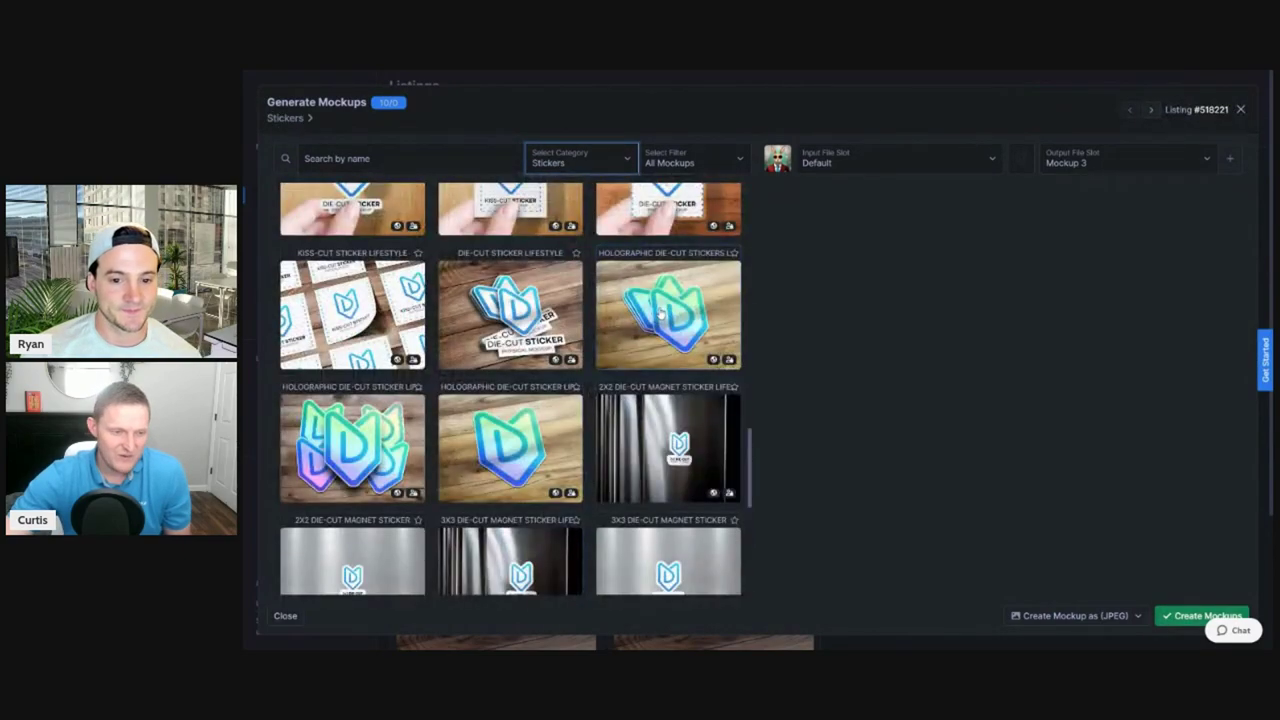
click(660, 313)
Set input Mockup 1 and output Mockup 3, and create holographic mockups for all listings
click(1095, 165)
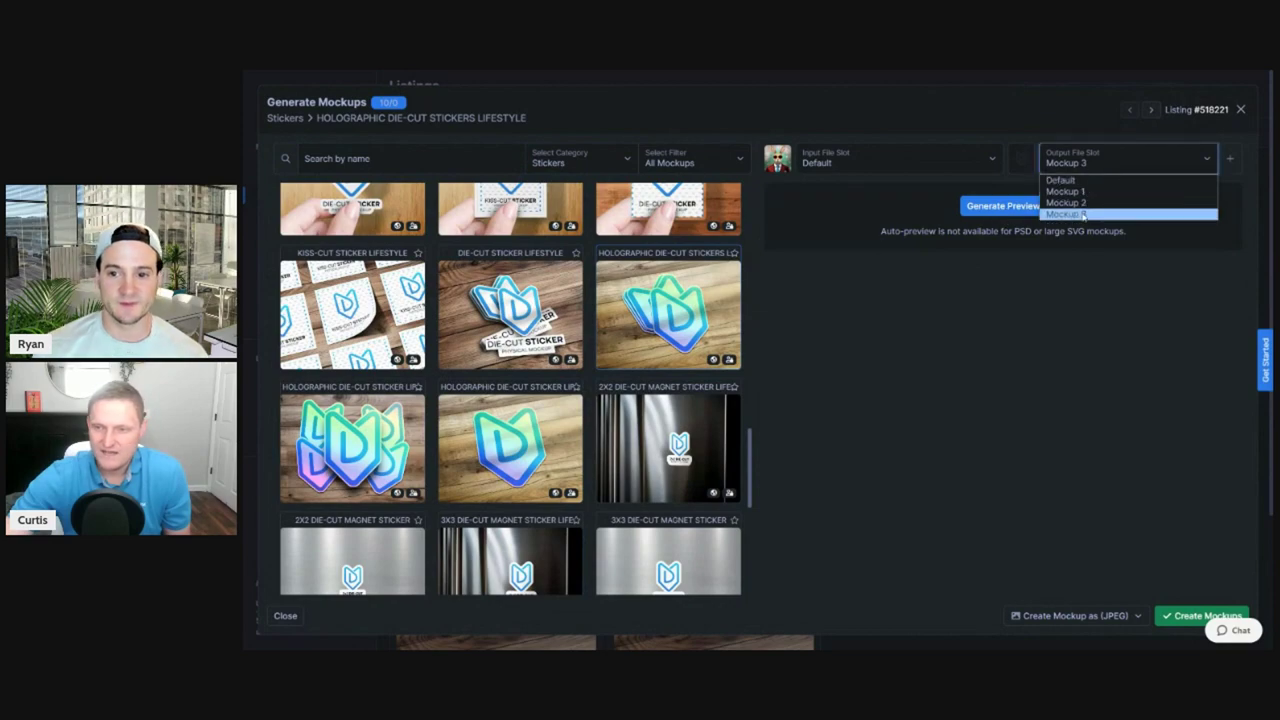
click(880, 165)
click(884, 192)
click(1120, 162)
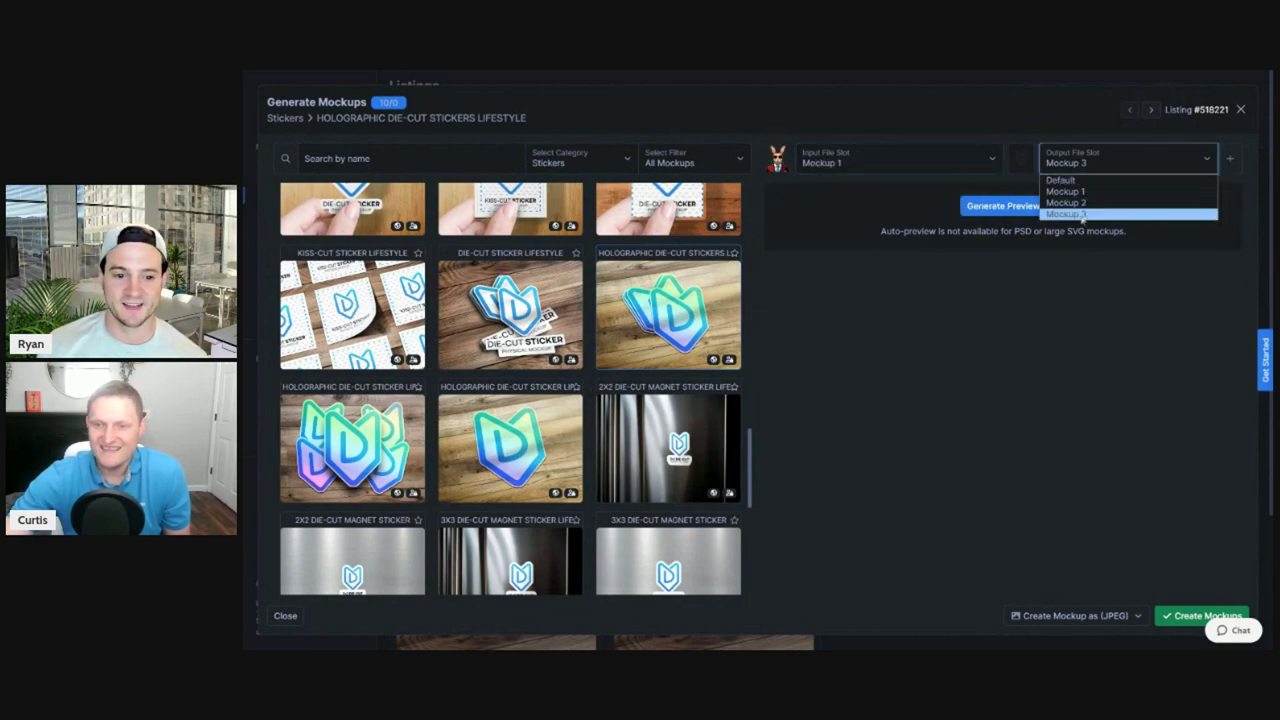
click(1080, 214)
click(1175, 615)
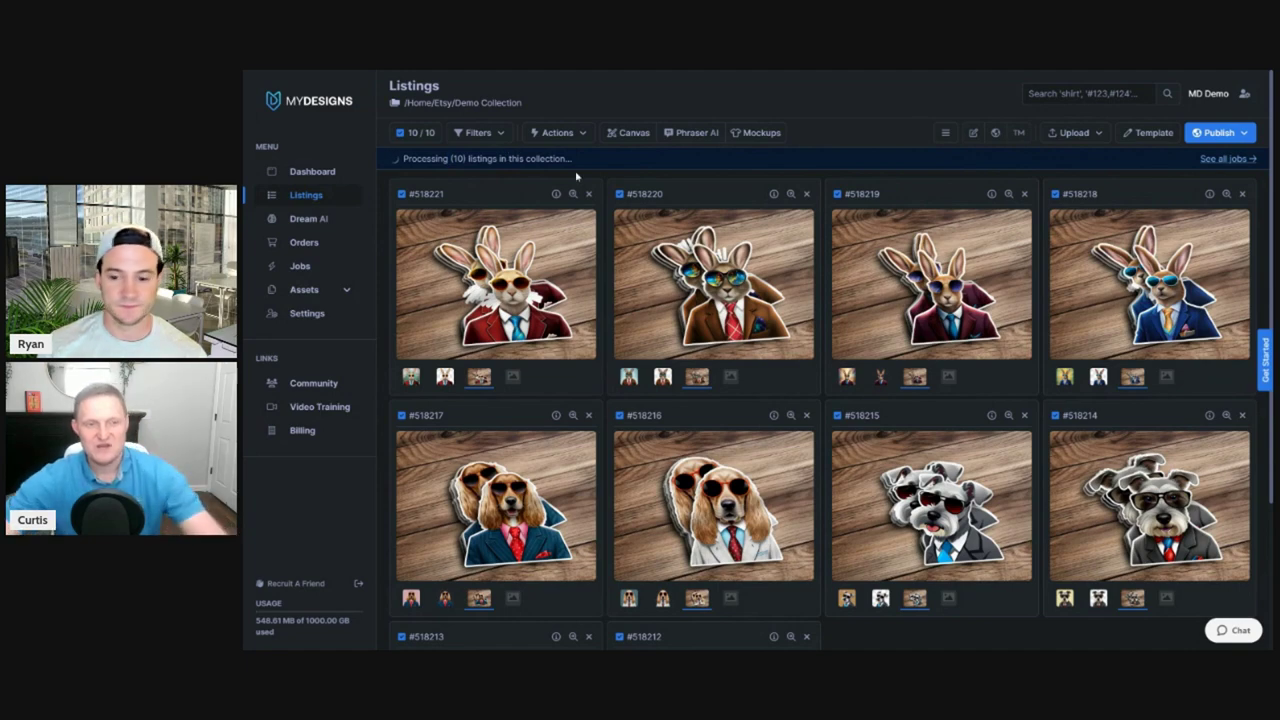
click(630, 133)
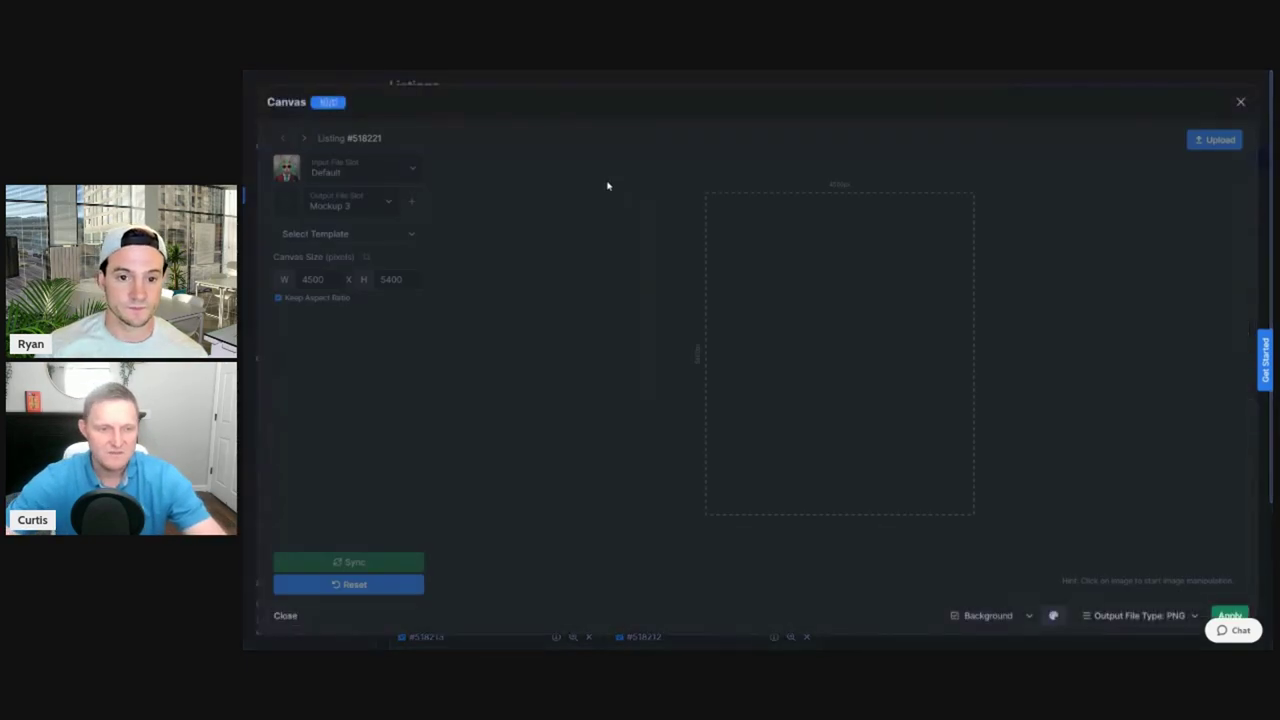
Size the canvas for an 11oz white mug and place two Mockup 1 bunnies side by side
click(365, 233)
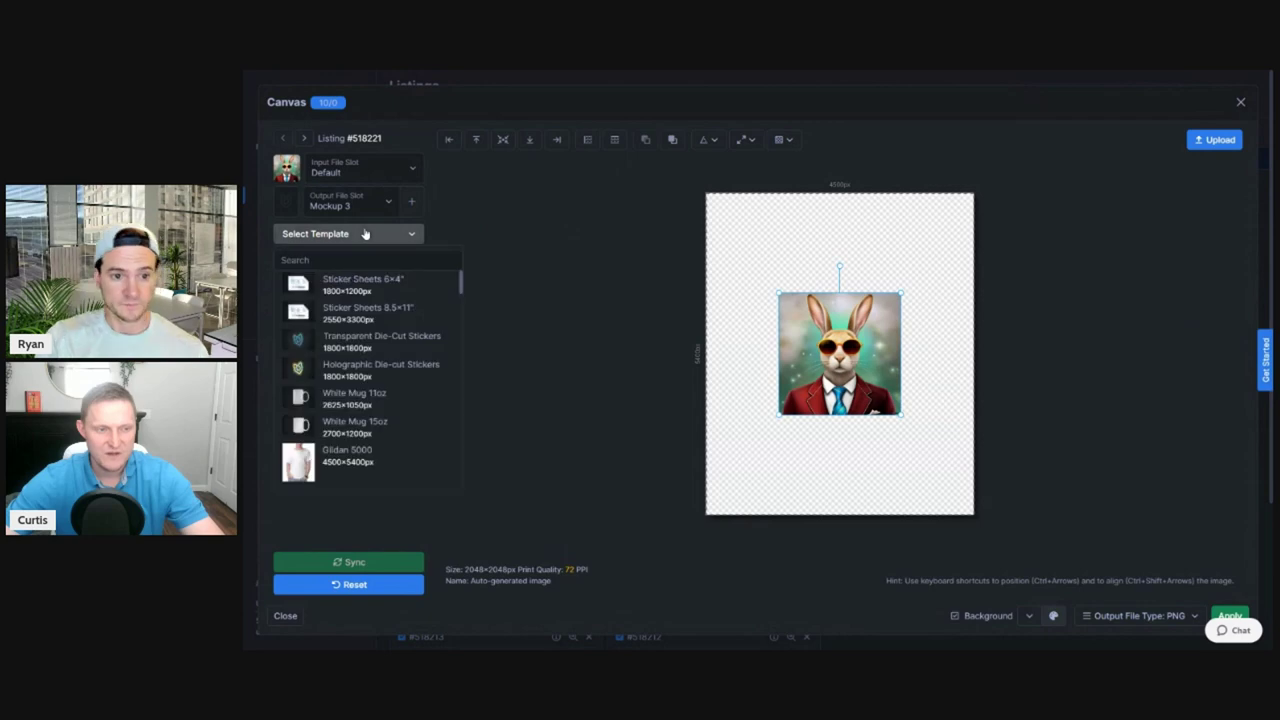
click(370, 402)
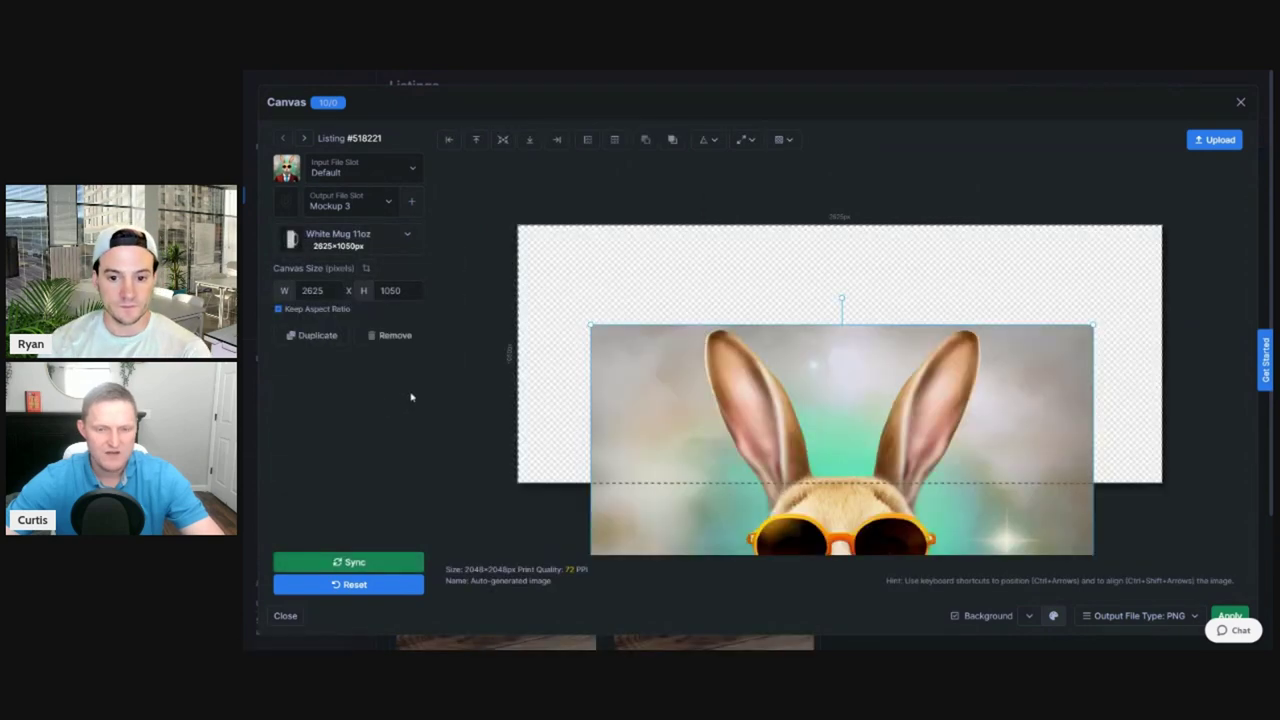
click(360, 170)
click(343, 202)
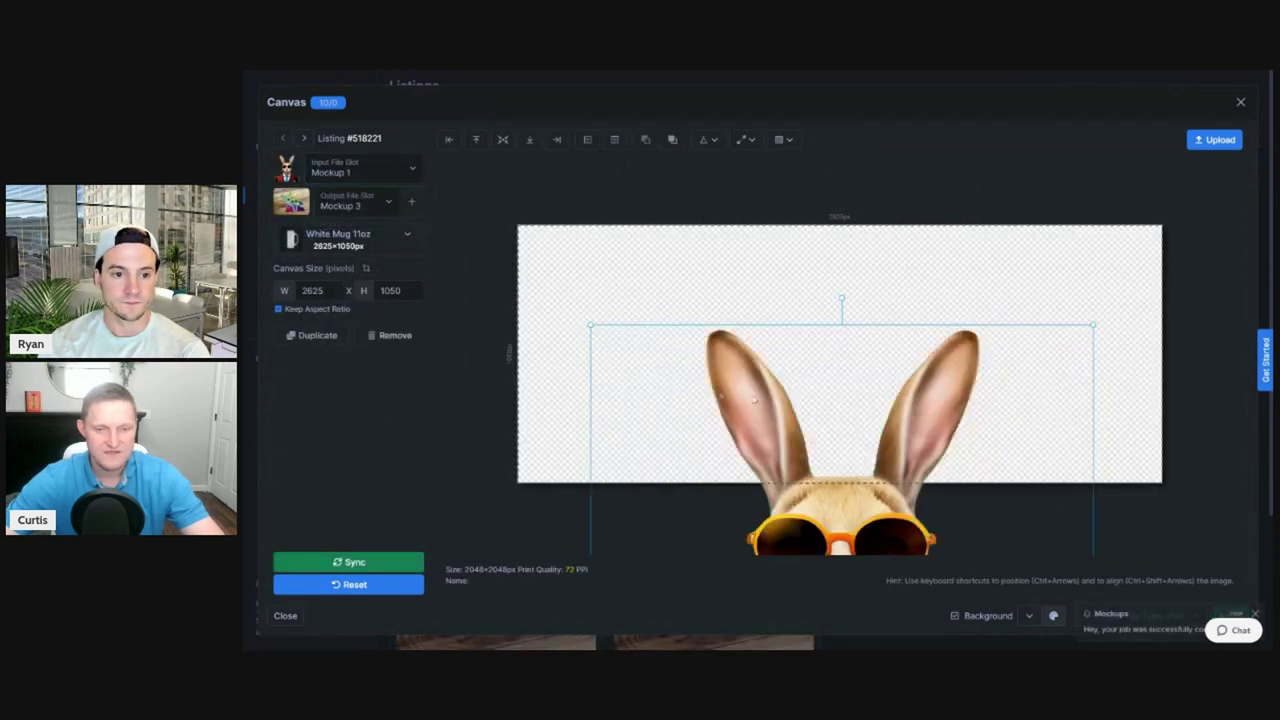
click(587, 139)
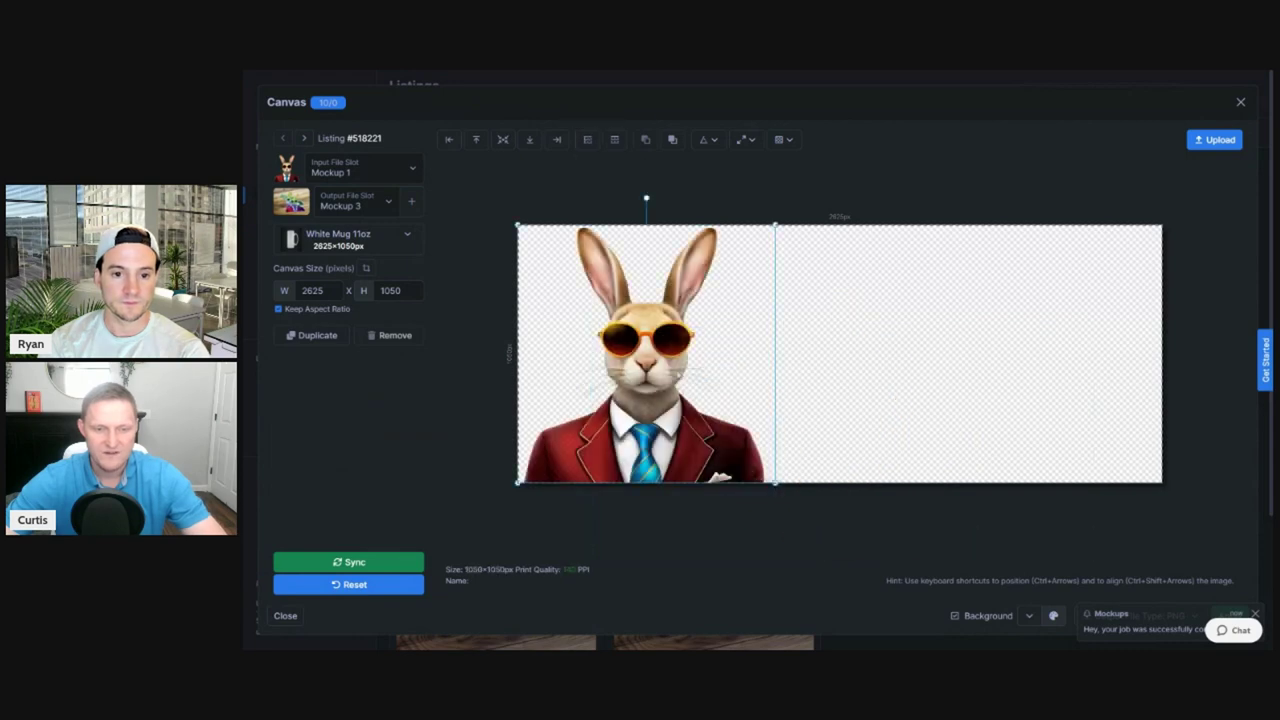
click(318, 336)
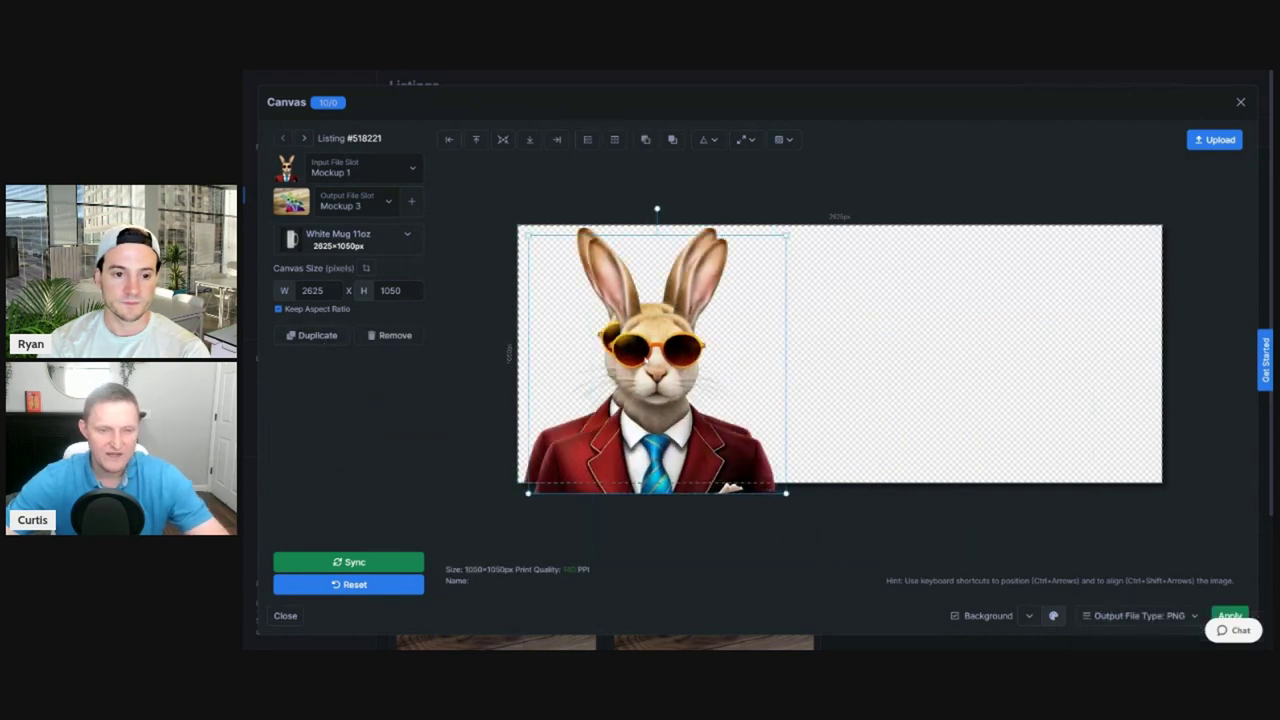
key(ctrl+shift+Right)
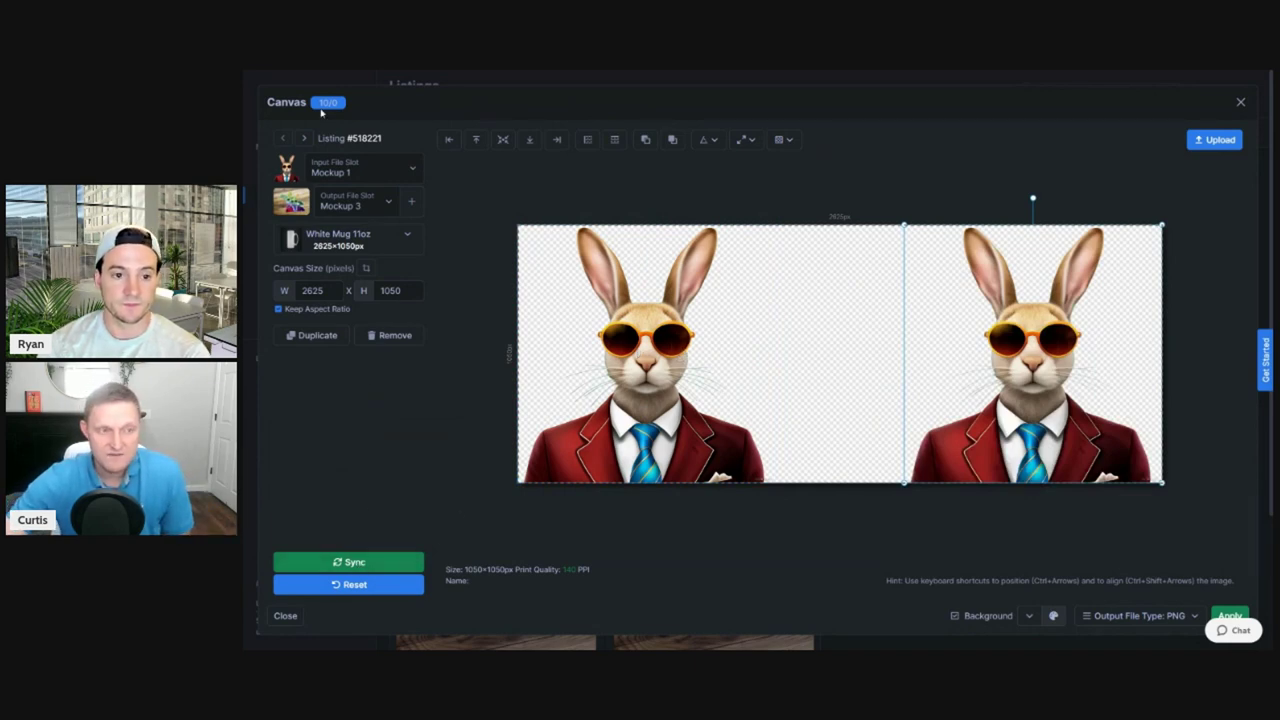
Step through the listings and save the design to a new 11oz Mug Print File slot
click(304, 138)
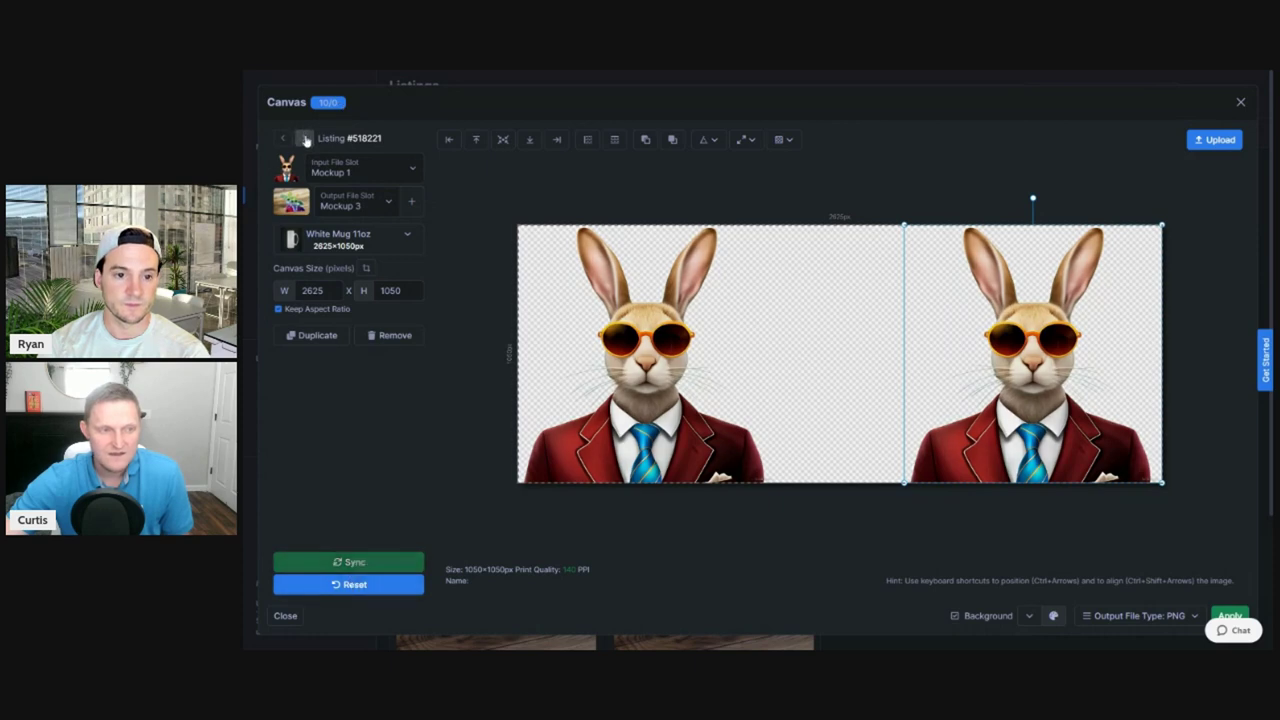
click(305, 139)
click(305, 139)
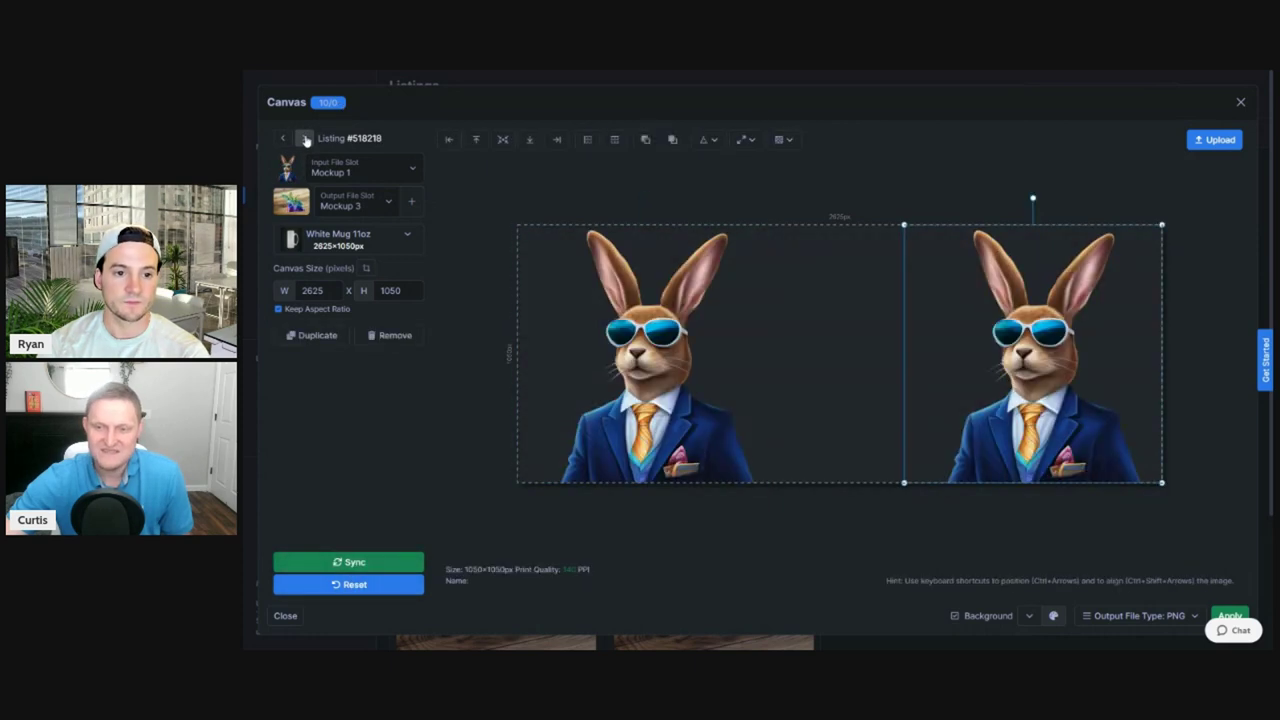
click(305, 139)
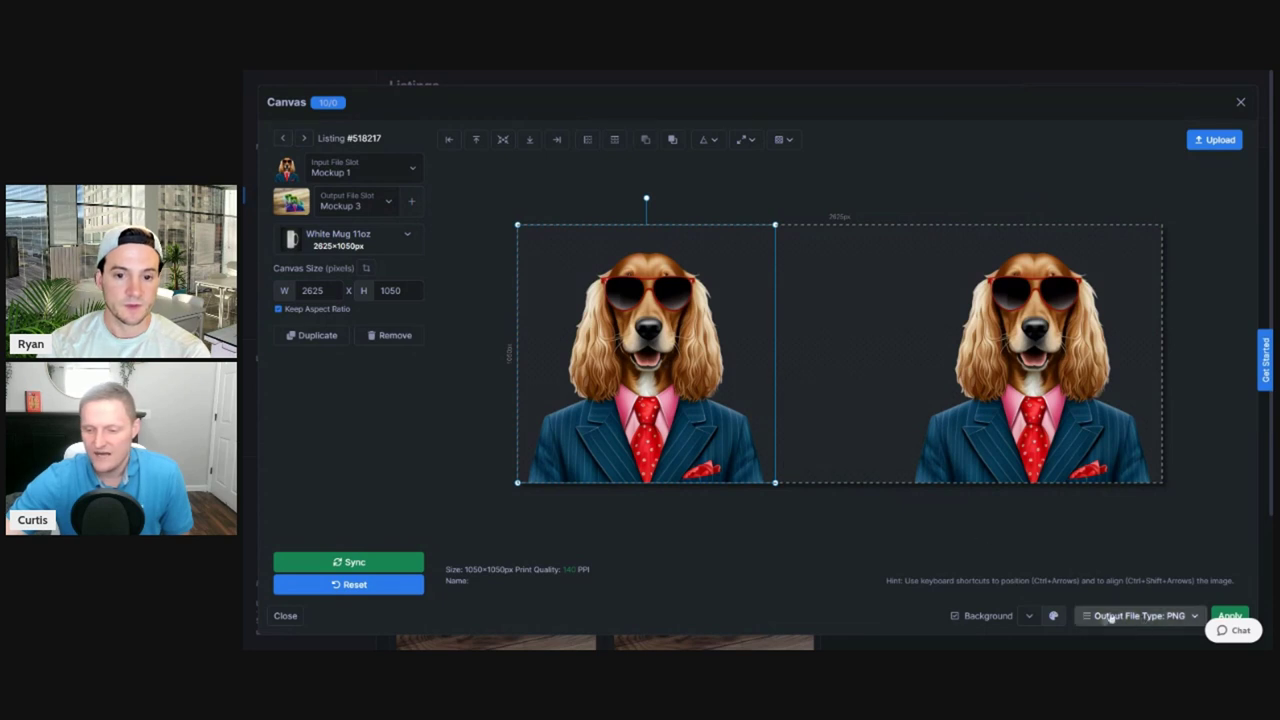
click(411, 201)
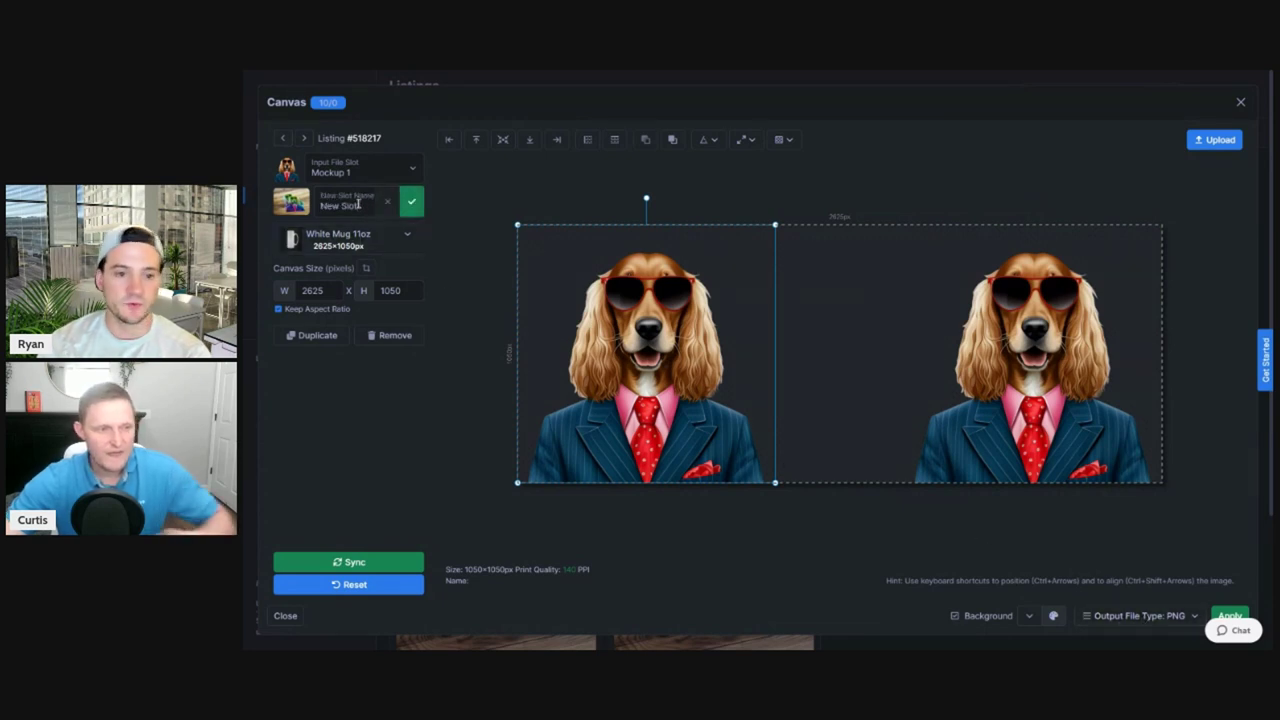
text(Mug Pr)
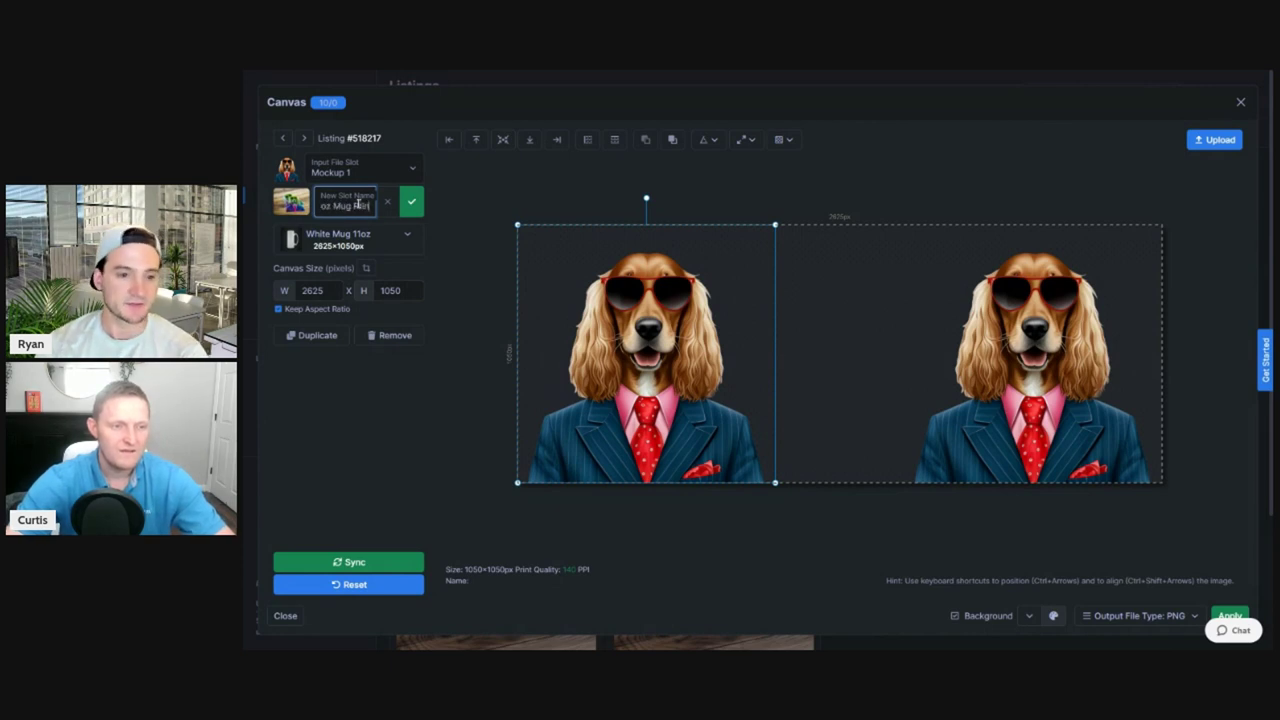
click(411, 201)
click(867, 177)
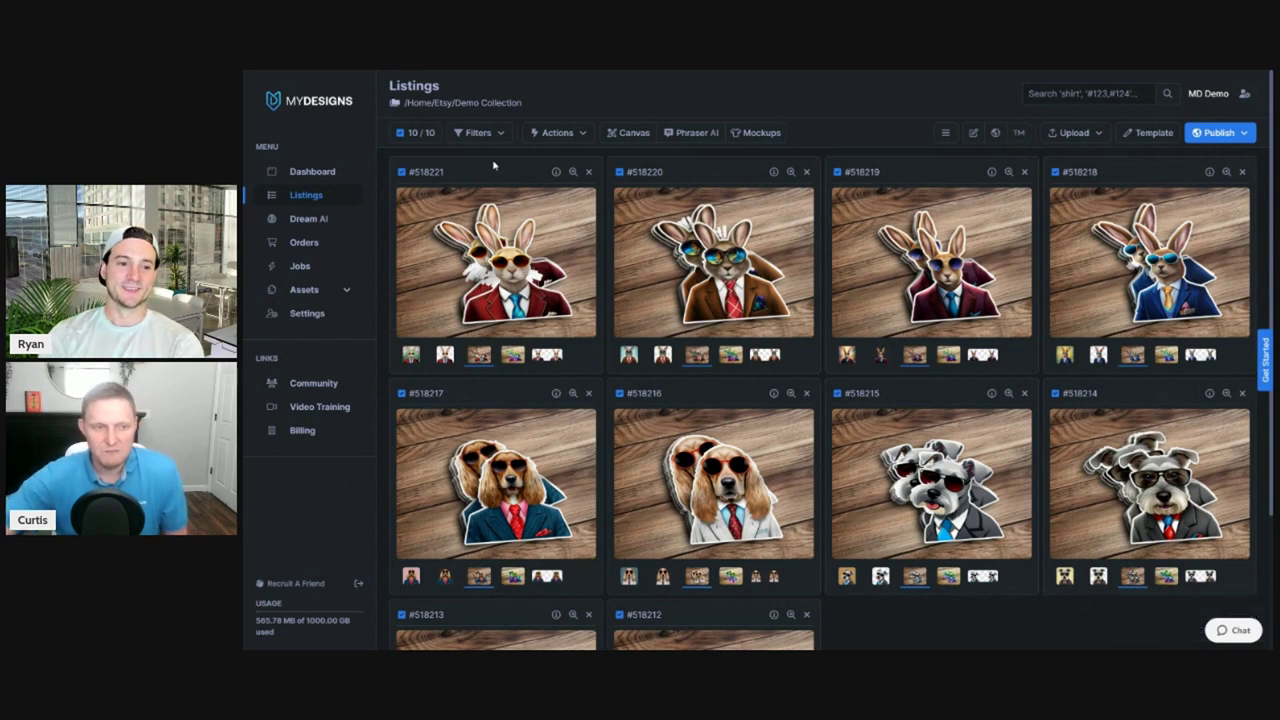
Compare mug prints with Mockup 2 and Mockup 3 images, ending on #518220's 11oz Mug Print File
click(547, 354)
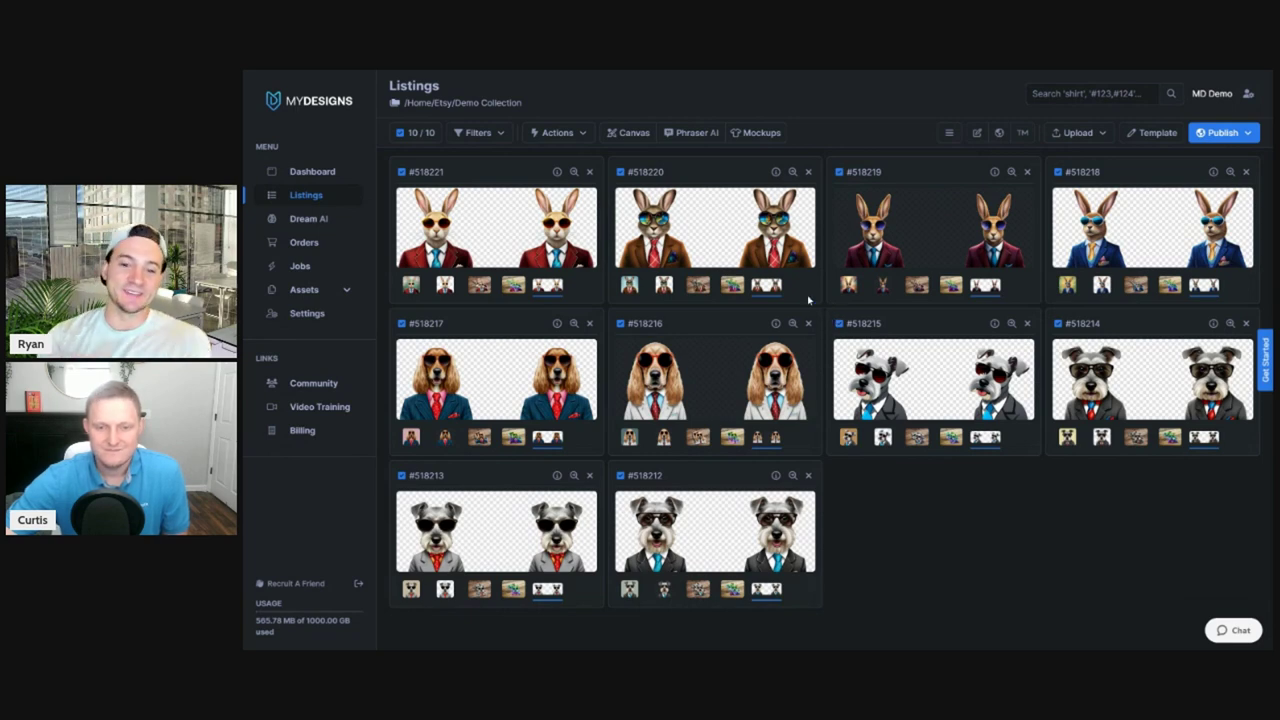
click(737, 289)
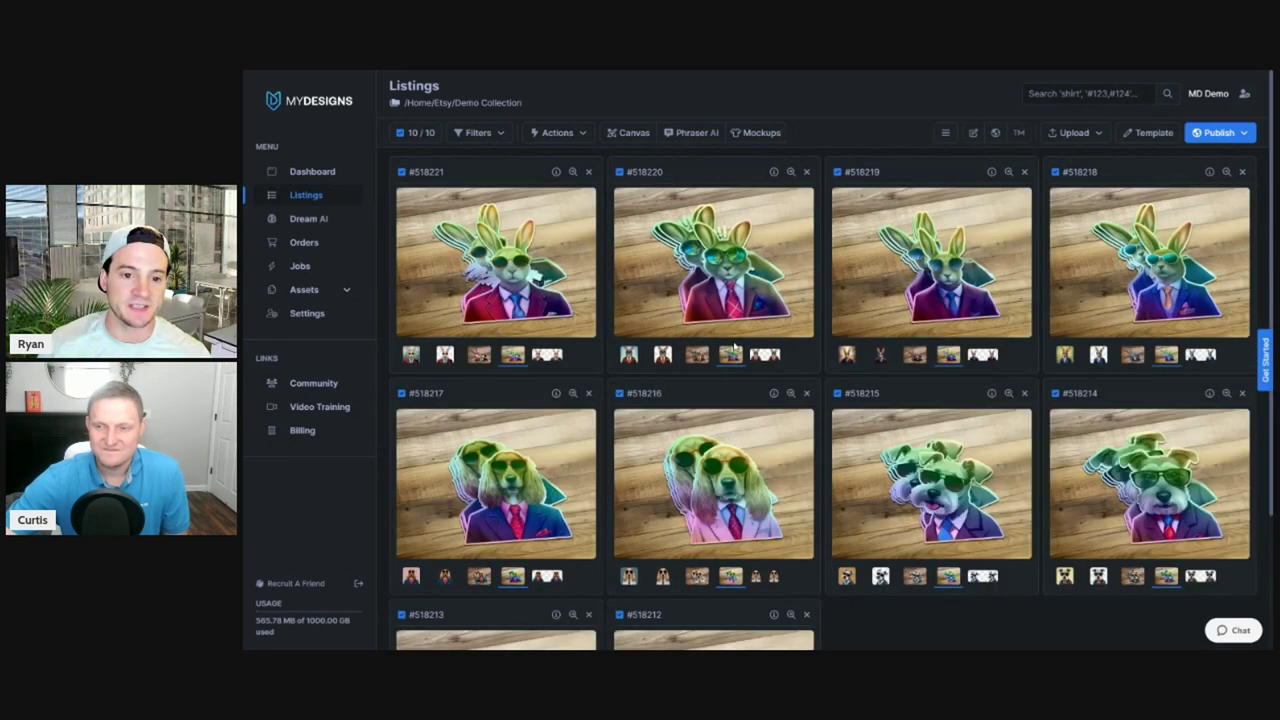
scroll(735, 355, down, 2)
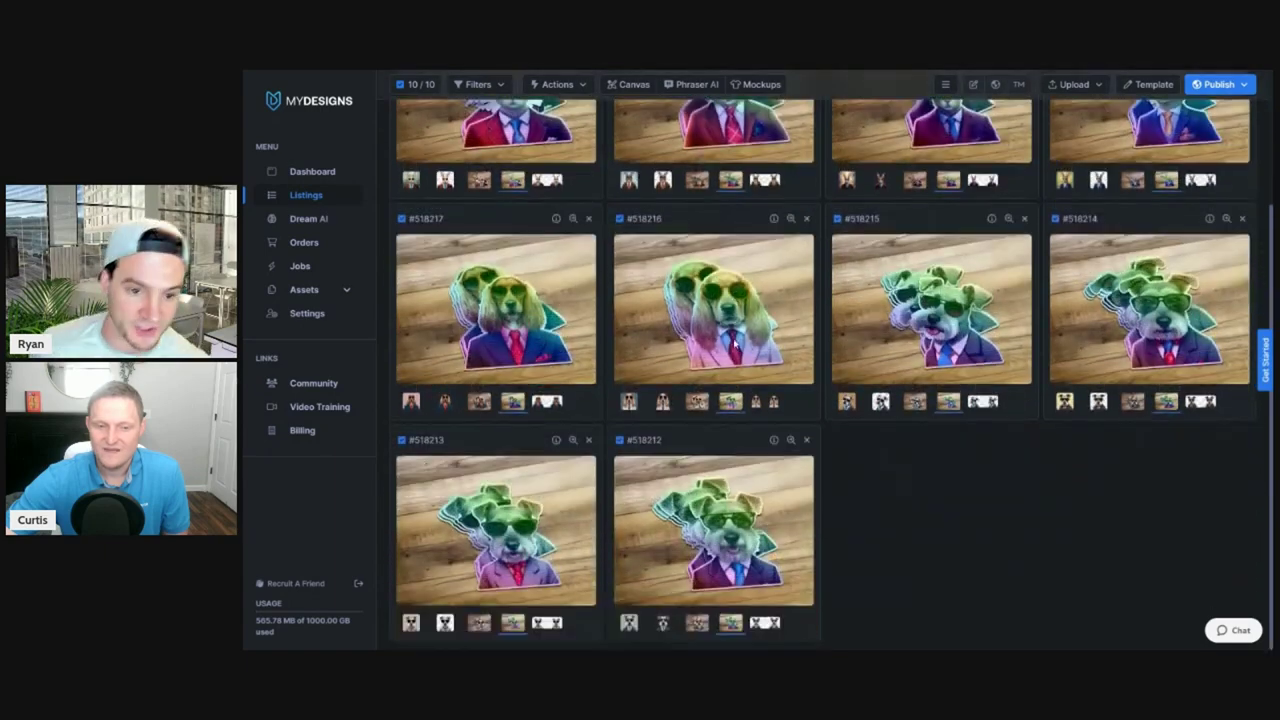
scroll(735, 343, up, 2)
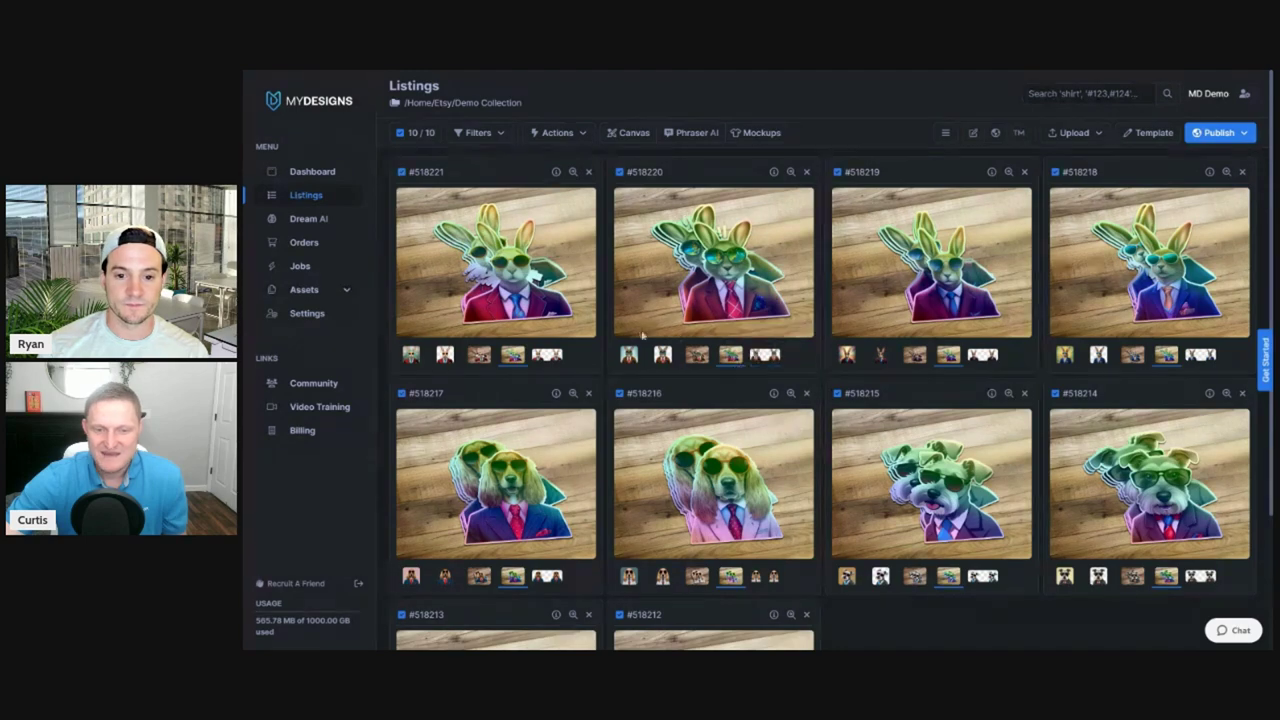
click(697, 355)
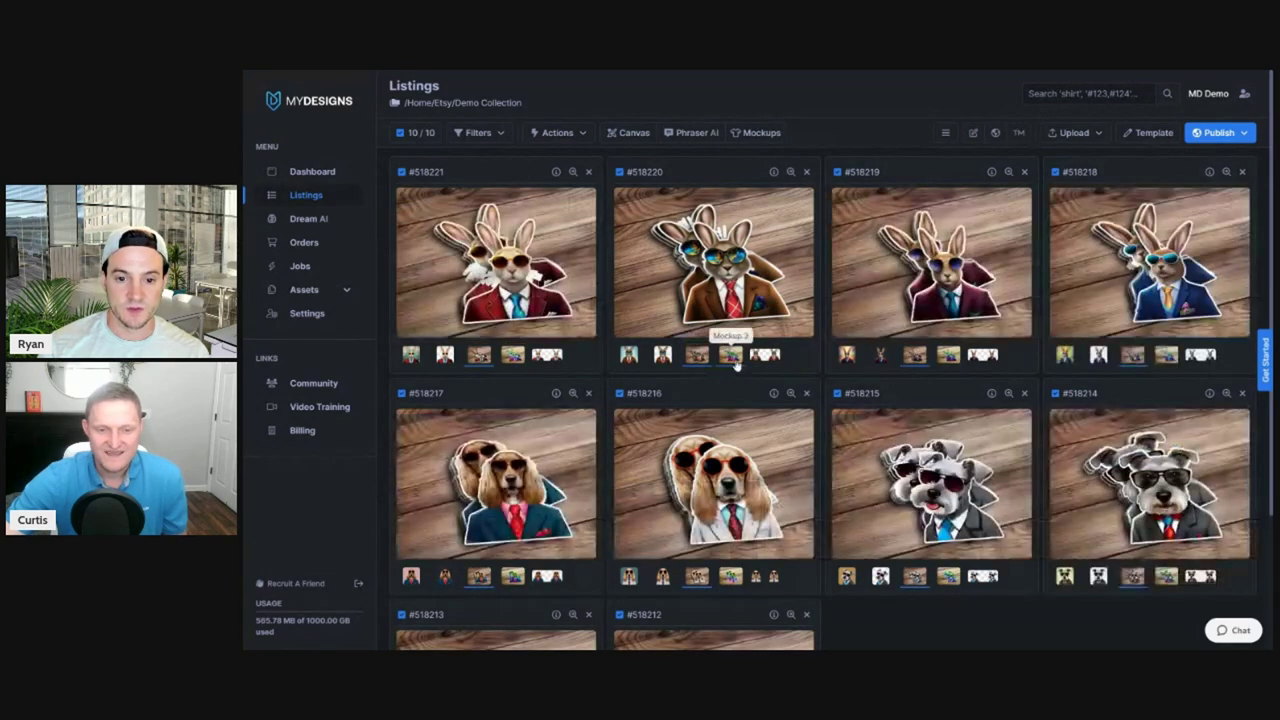
click(733, 362)
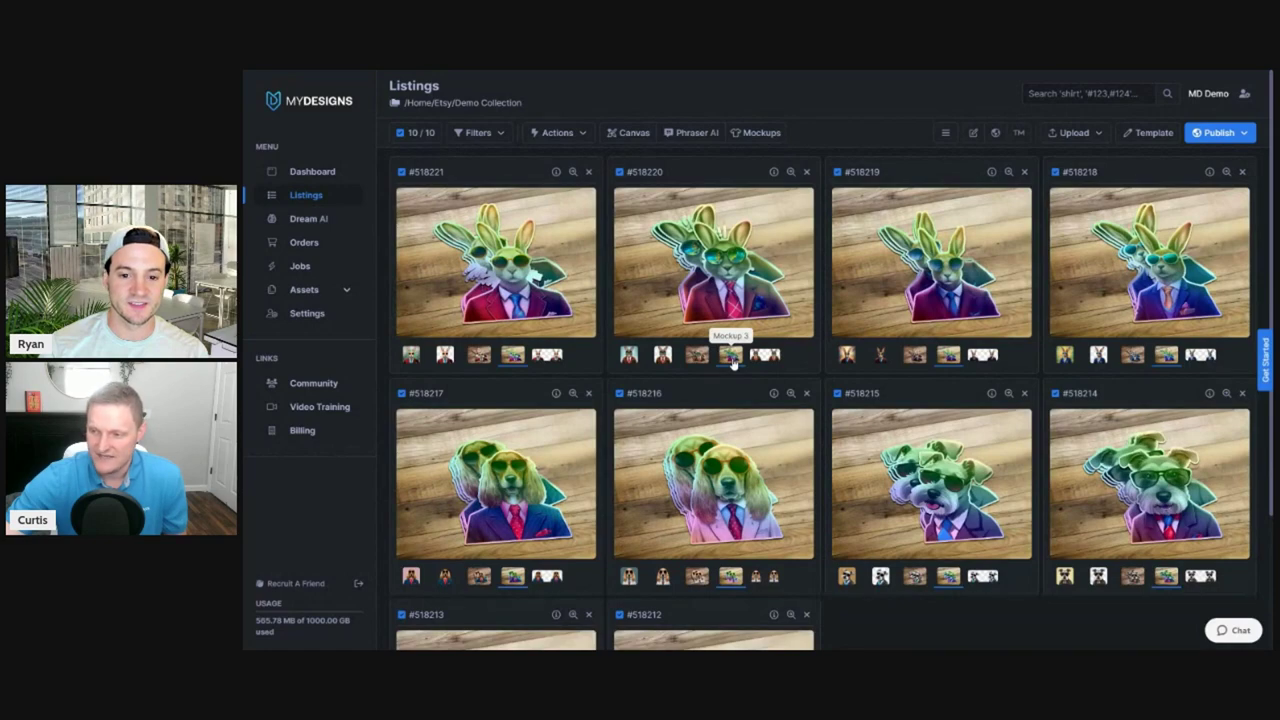
scroll(740, 360, down, 2)
scroll(758, 345, up, 2)
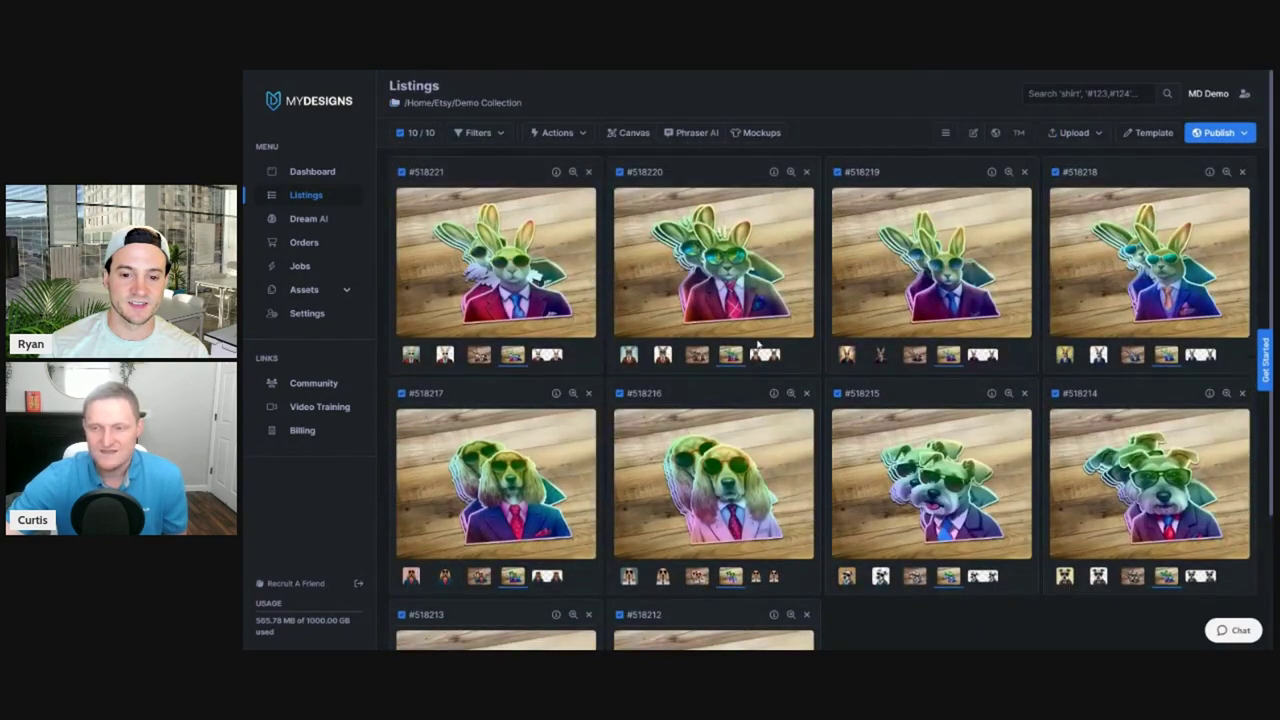
click(765, 354)
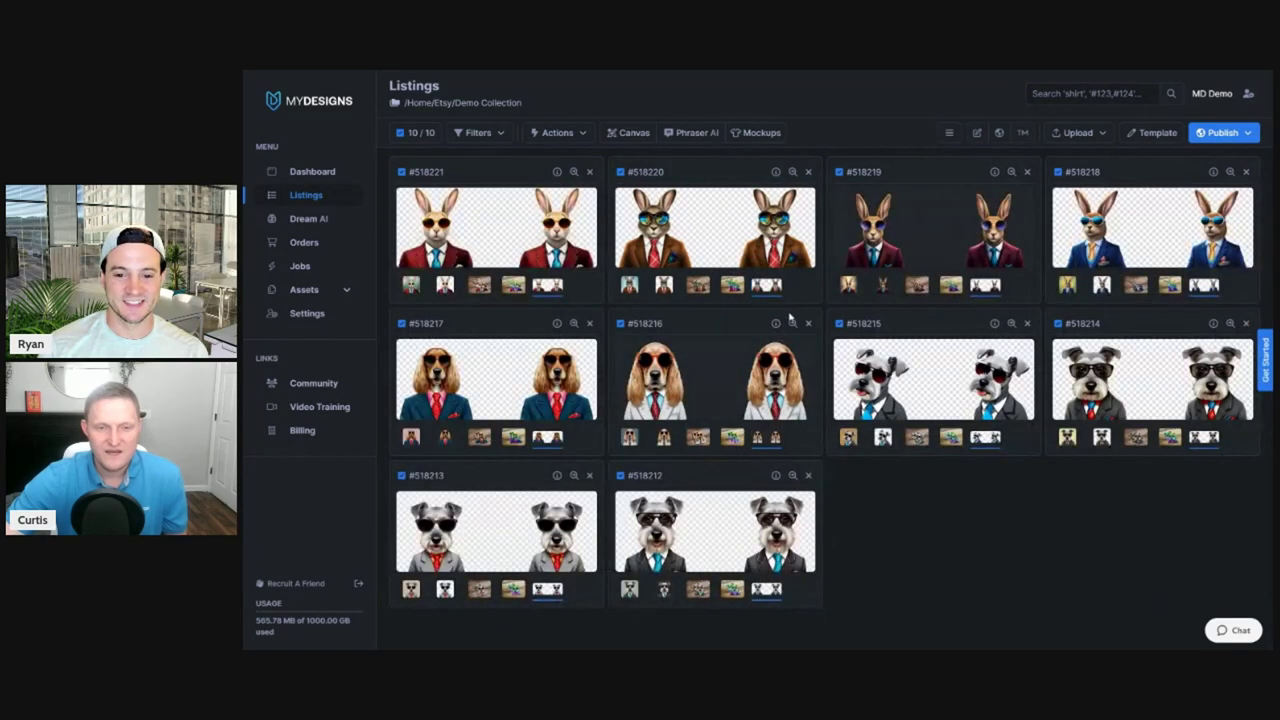
Pick the 11OZ WHITE MUG STUDIO MOCKUP by searching '11oz' among Drinkware mockups
click(758, 132)
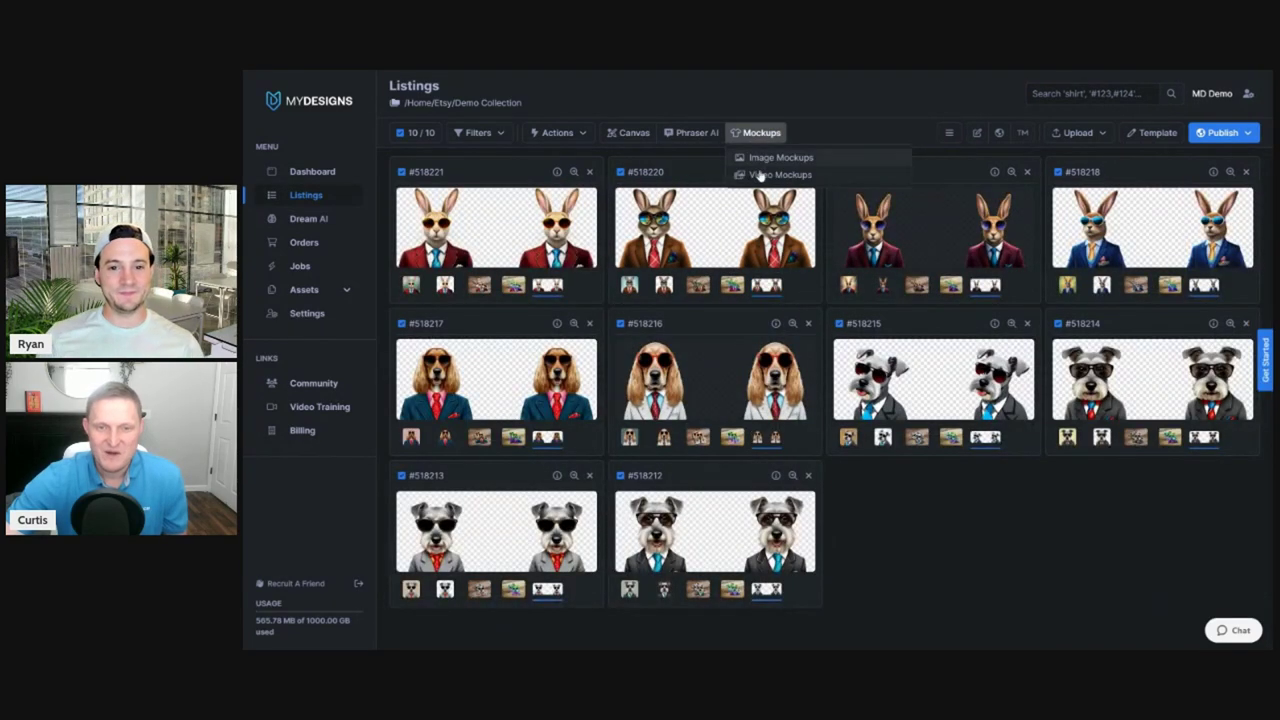
click(762, 174)
click(580, 160)
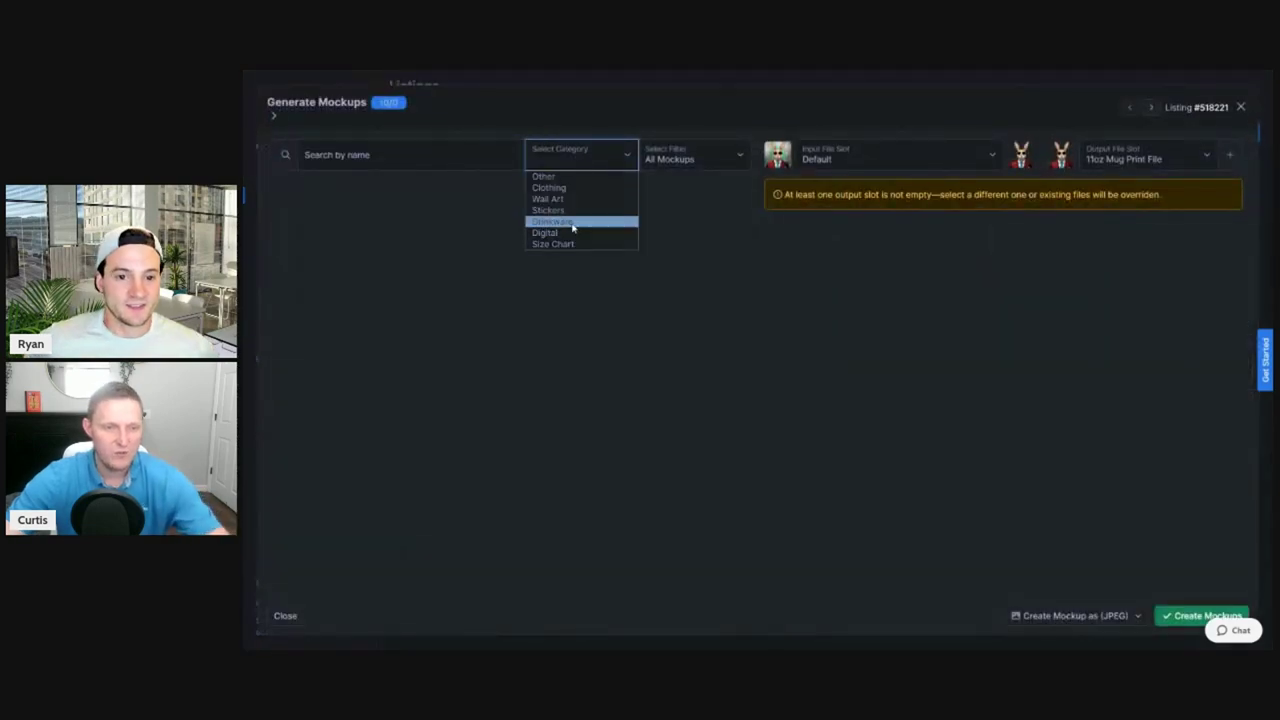
click(571, 219)
click(453, 162)
text(11oz)
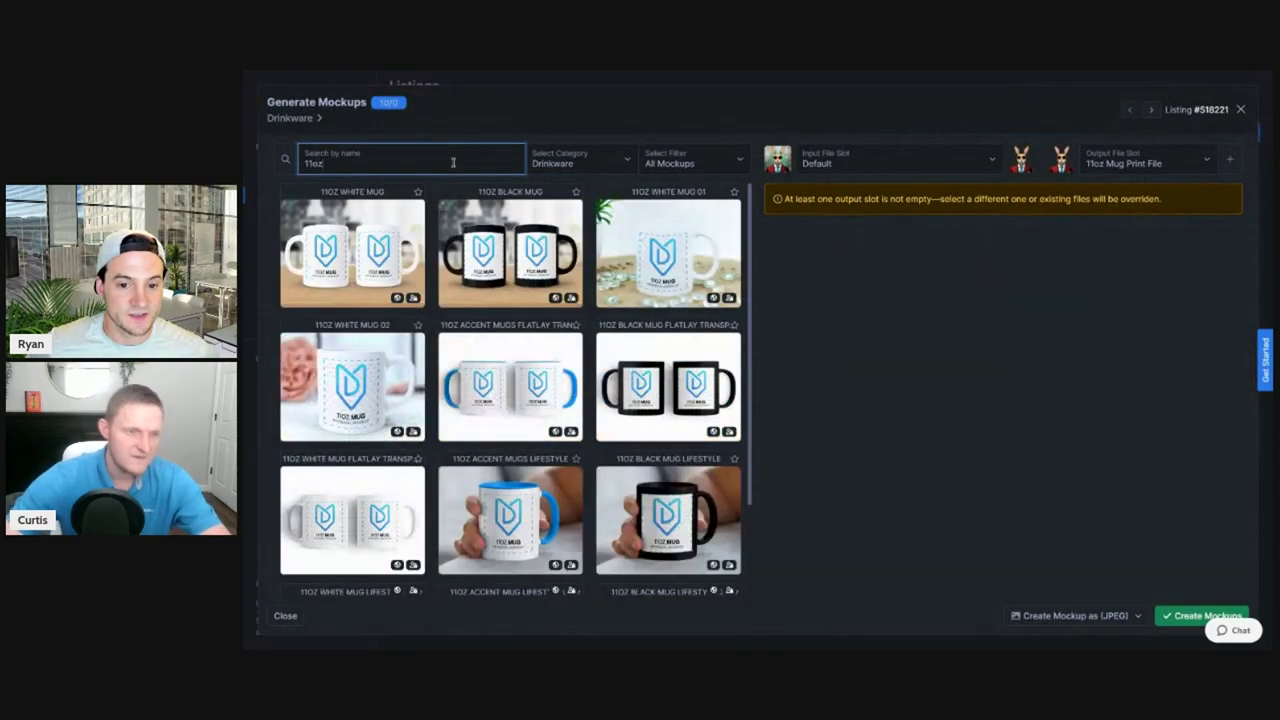
scroll(583, 346, down, 10)
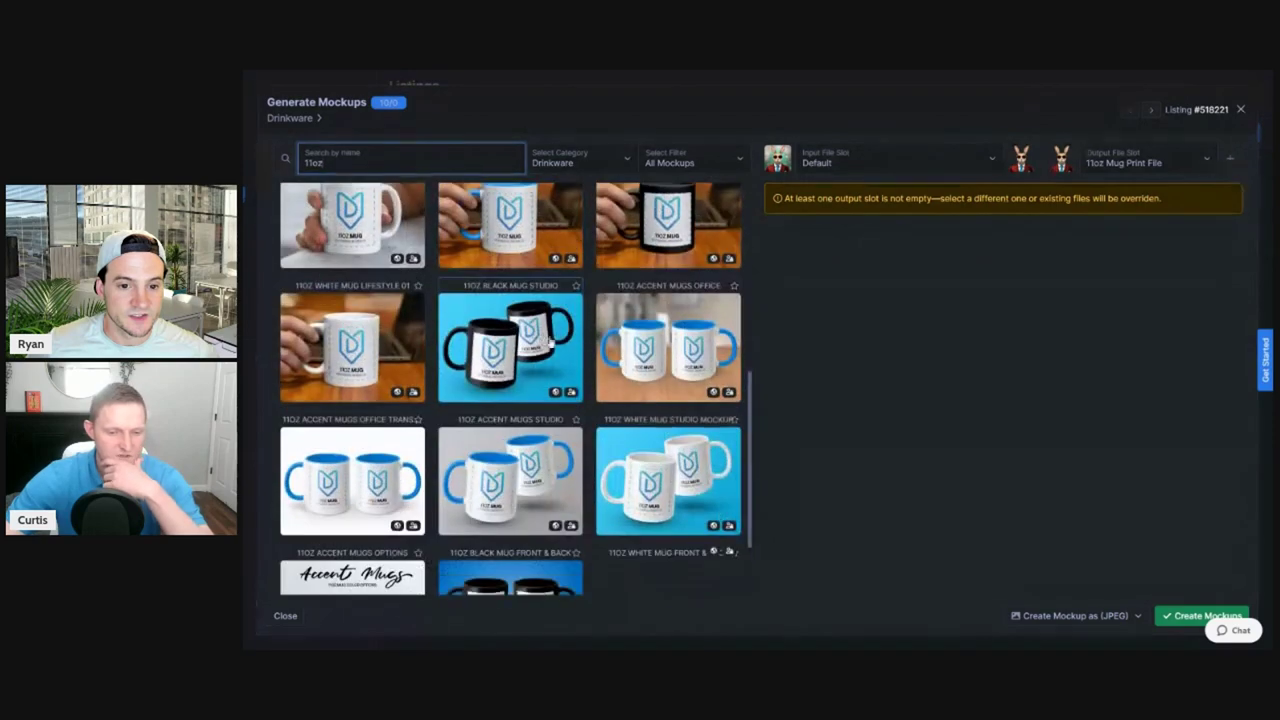
click(668, 370)
Use the 11oz Mug Print File as input and sample mug colour #3cc9f5
click(990, 162)
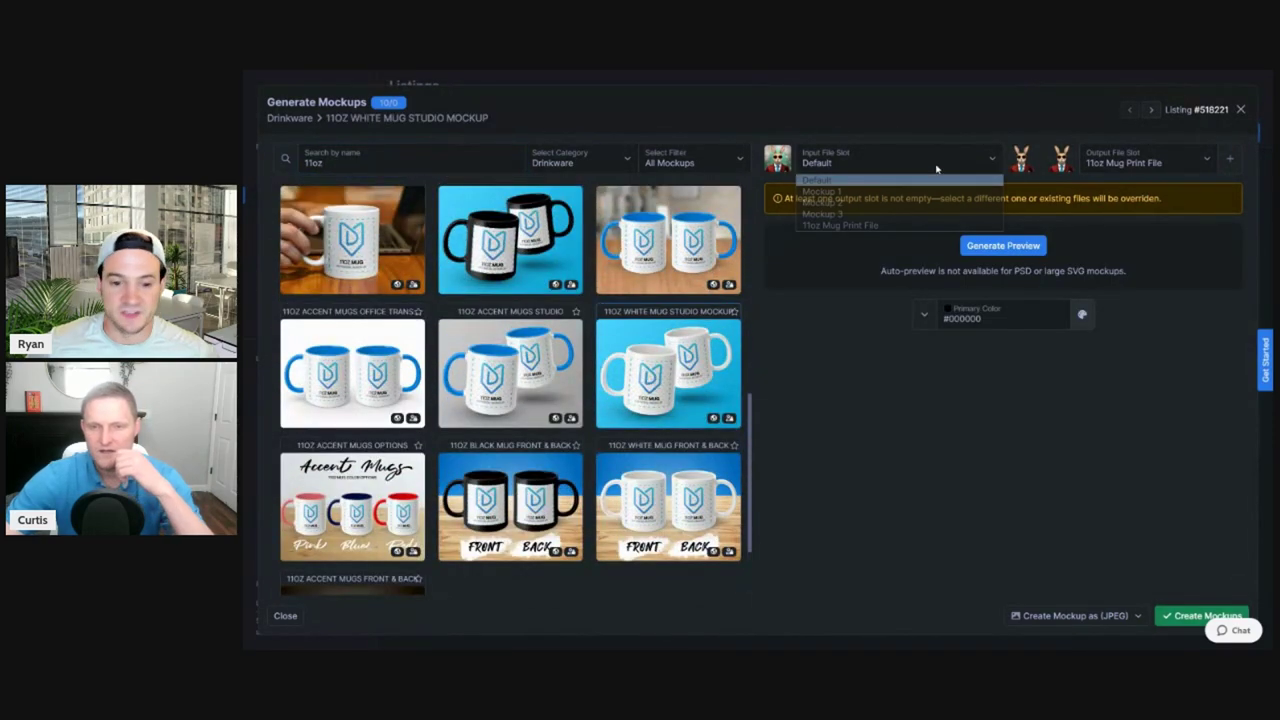
click(949, 167)
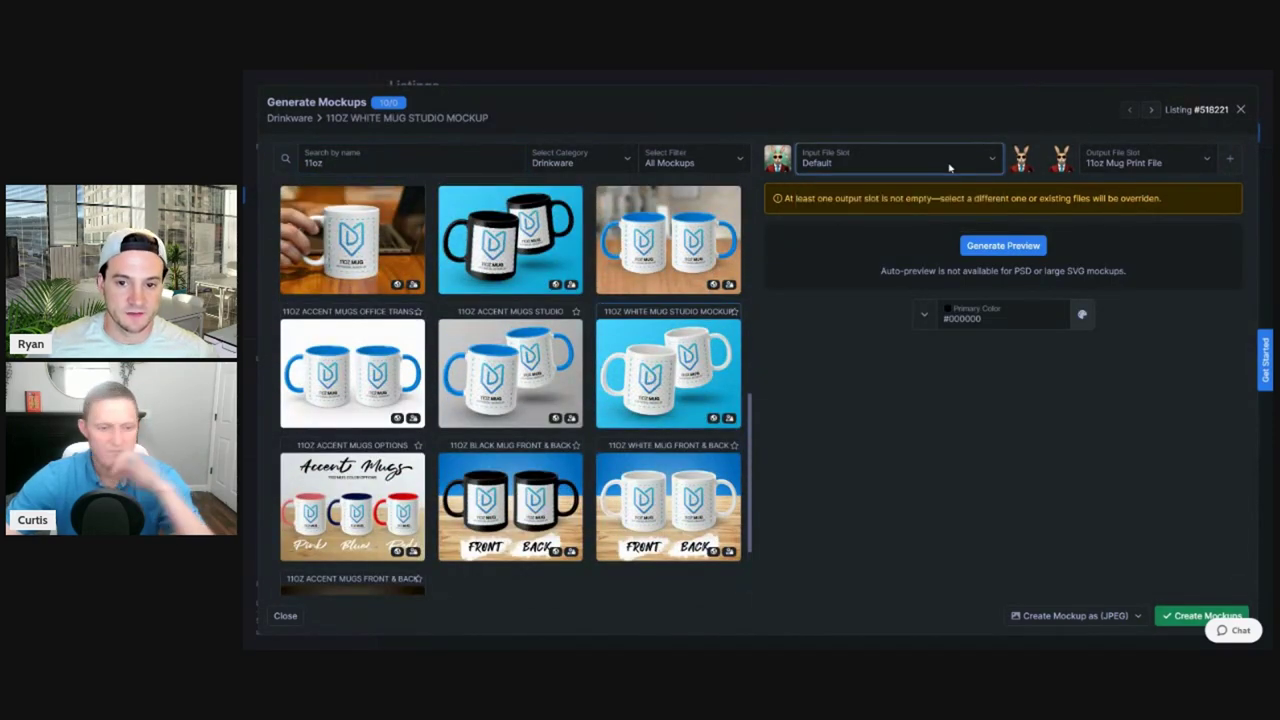
click(949, 167)
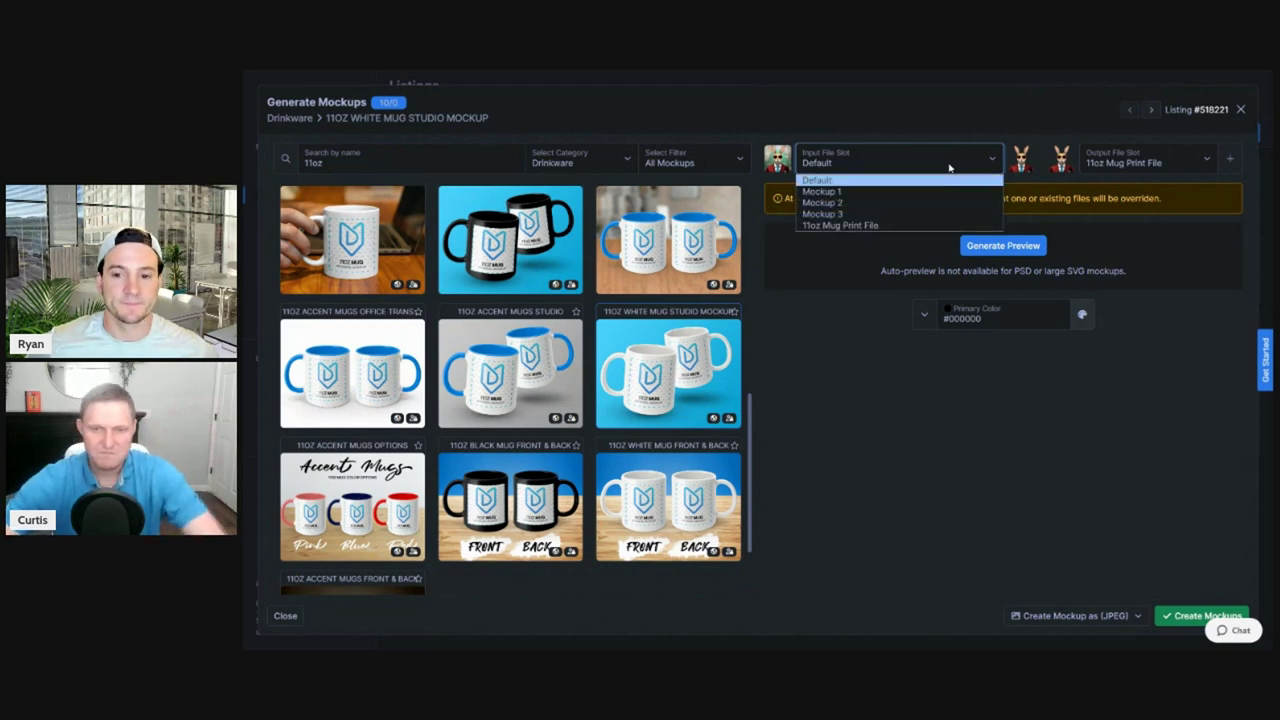
click(830, 226)
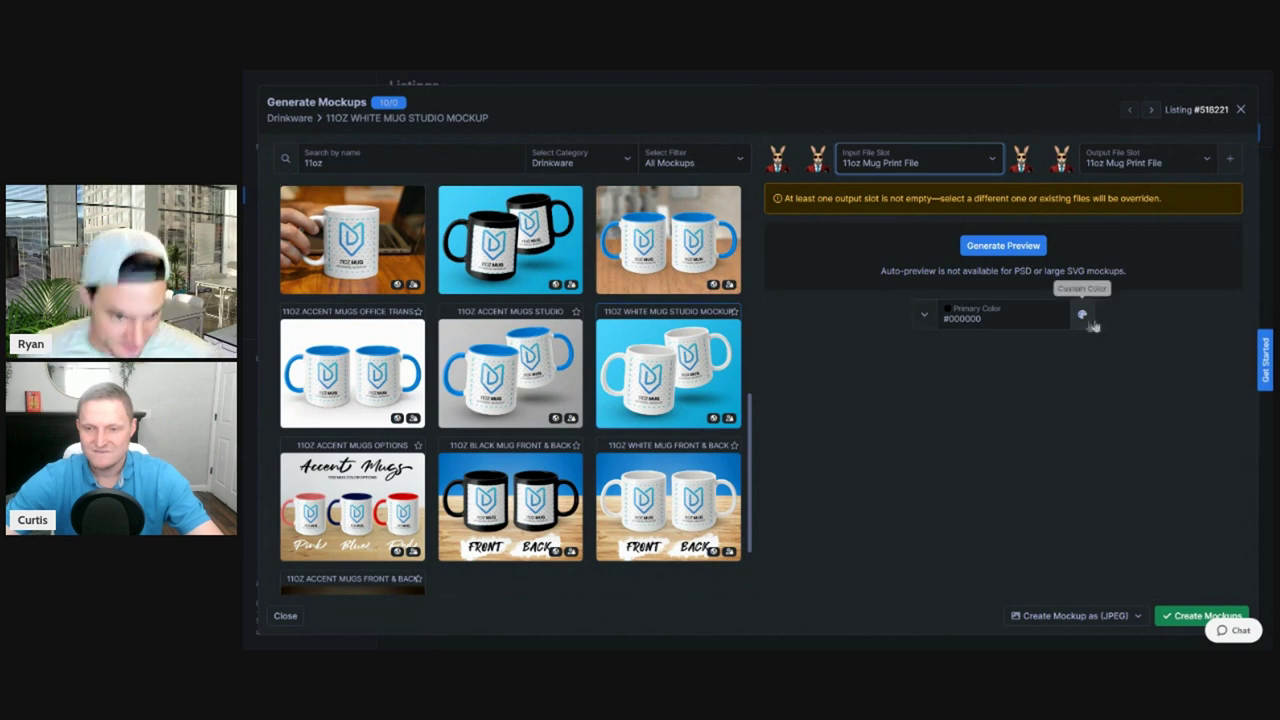
click(1075, 333)
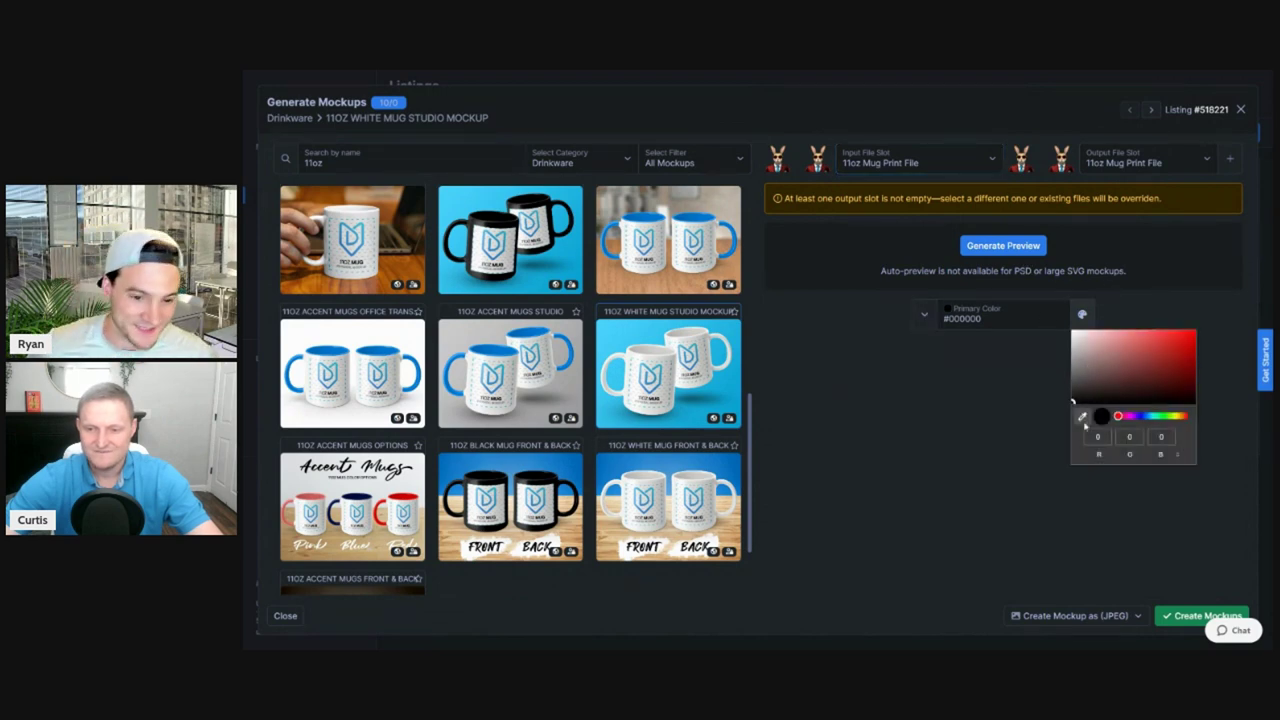
click(1082, 416)
click(652, 336)
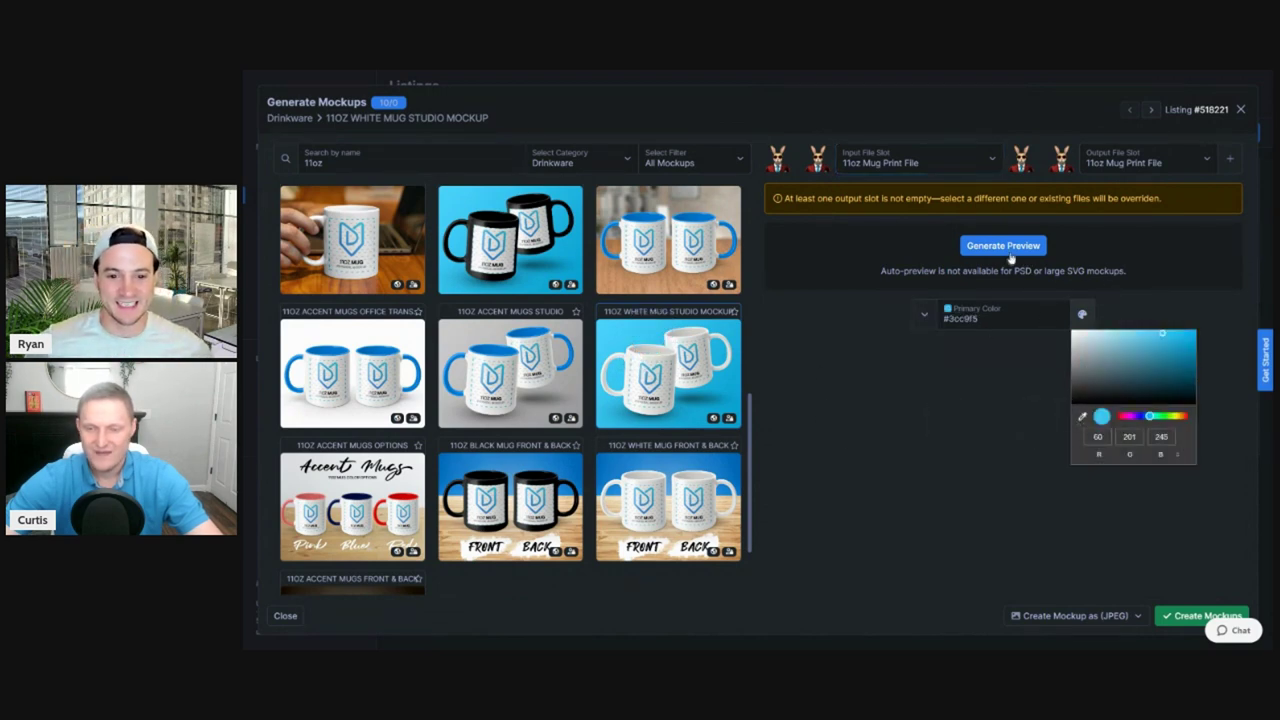
Add a 'Mug Mockup' output slot and generate the mug mockups for all ten listings
click(1230, 158)
click(1157, 165)
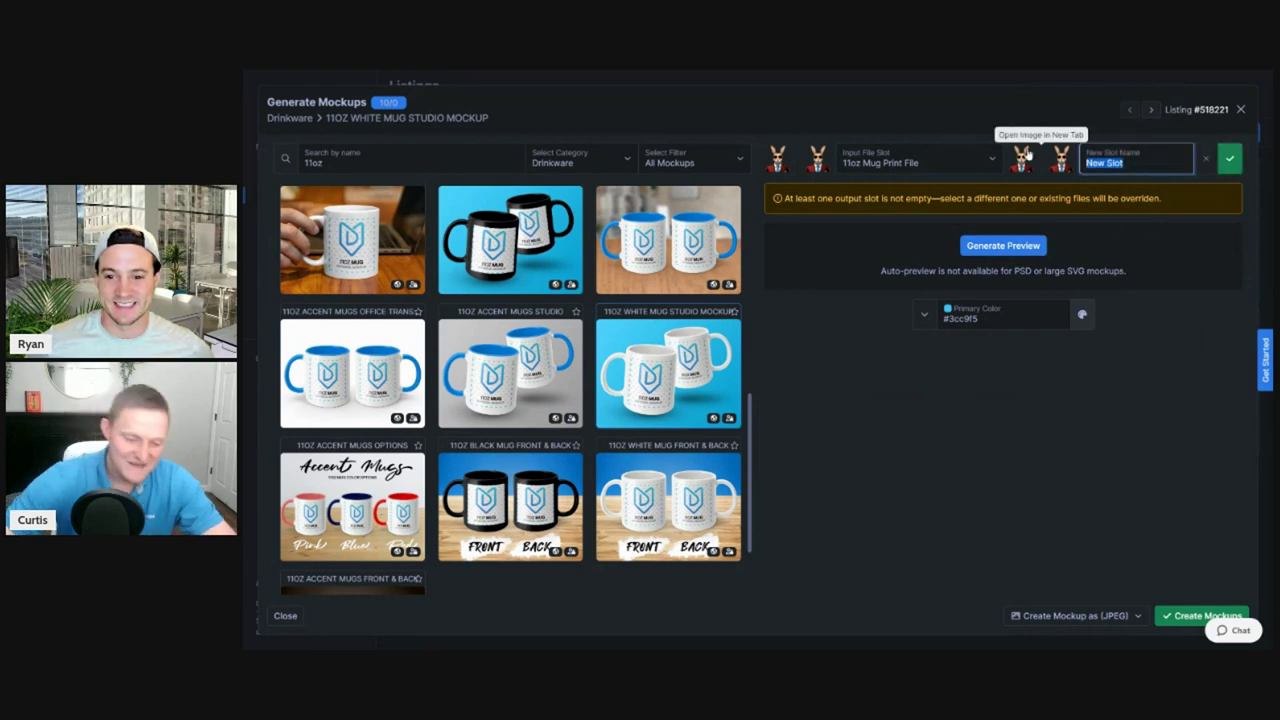
text(N)
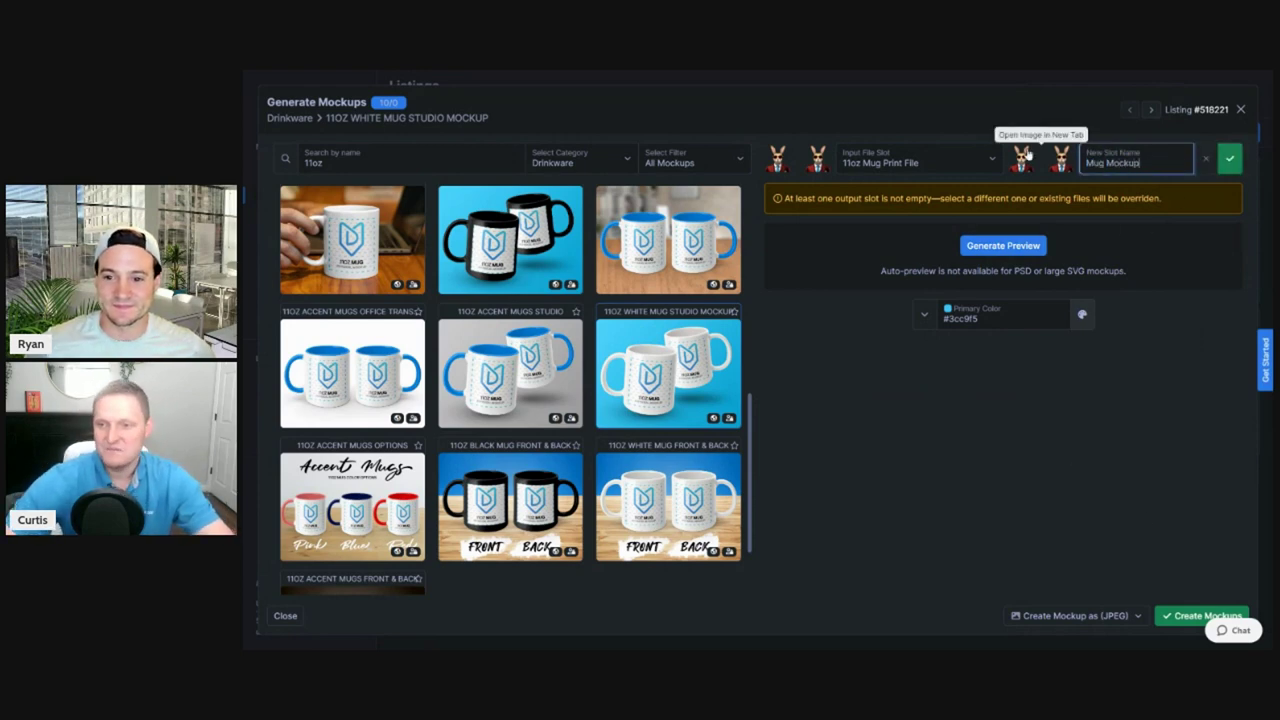
click(1230, 158)
click(866, 175)
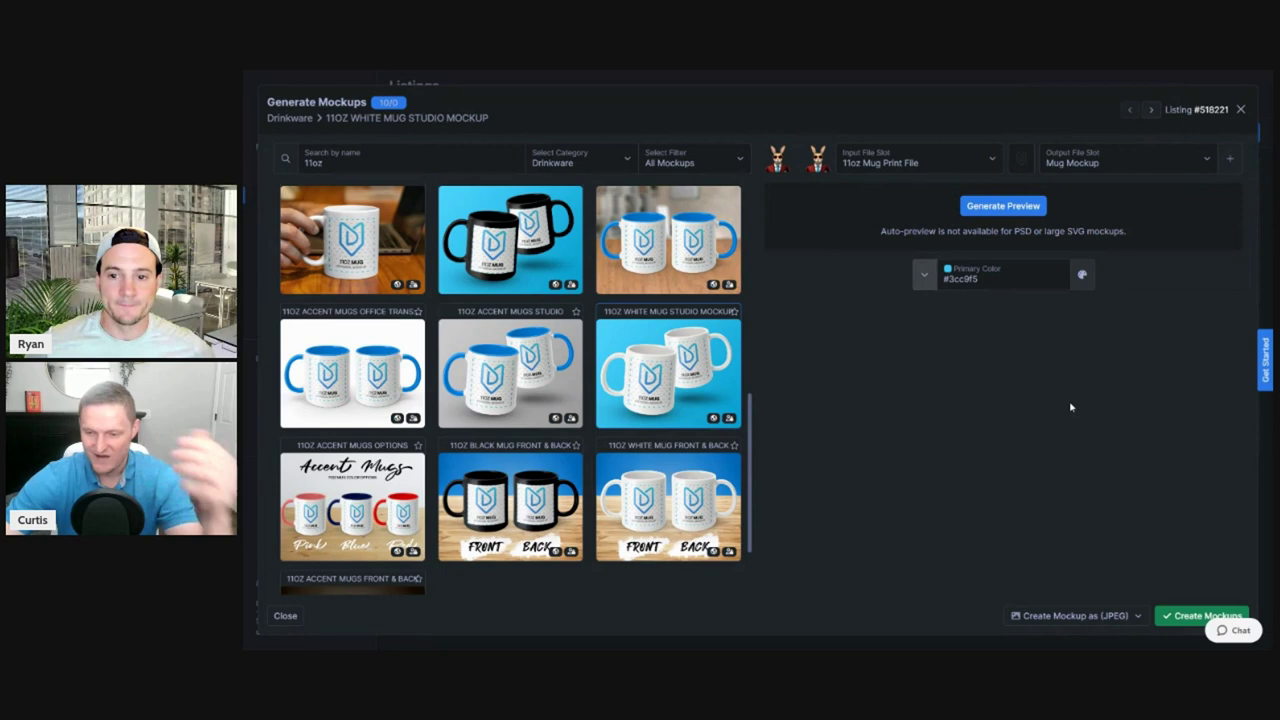
click(1168, 614)
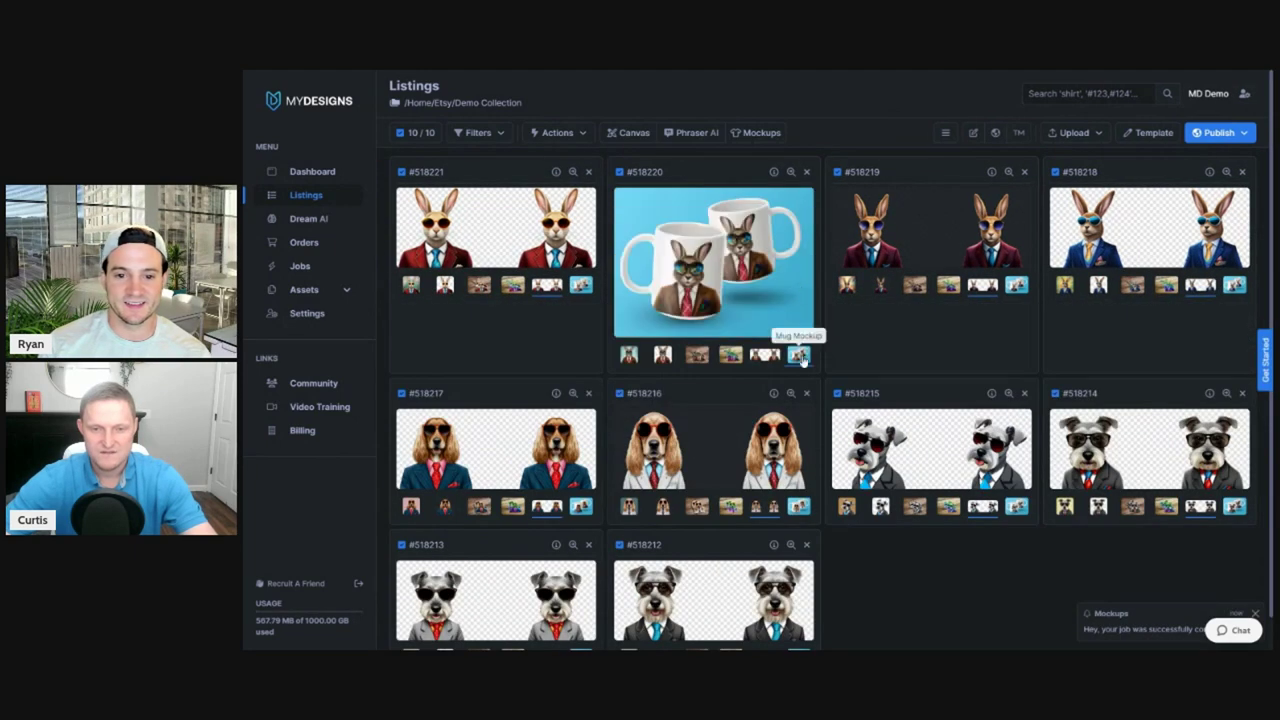
Scroll the listing grid to check each listing's new blue-background two-mug mockup
scroll(1090, 300, down, 3)
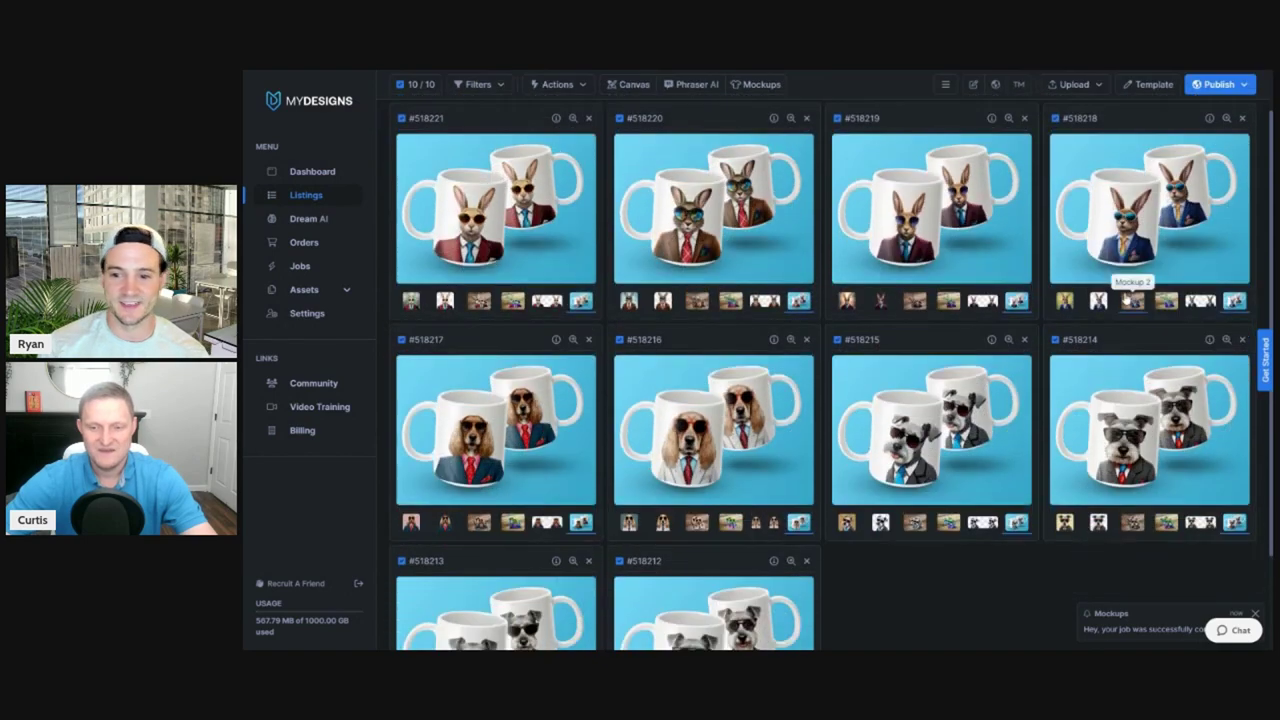
scroll(1087, 313, up, 3)
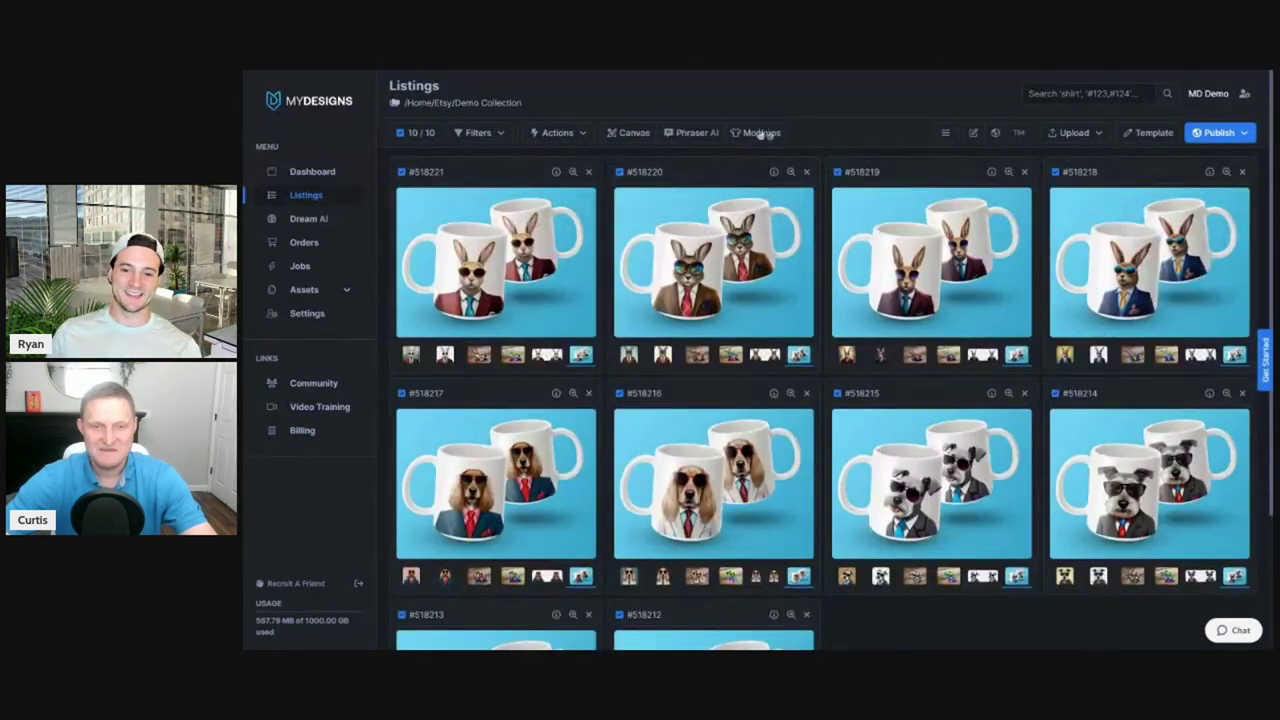
In the canvas editor, apply the Black Mug 11oz template found by searching 'mug'
click(622, 133)
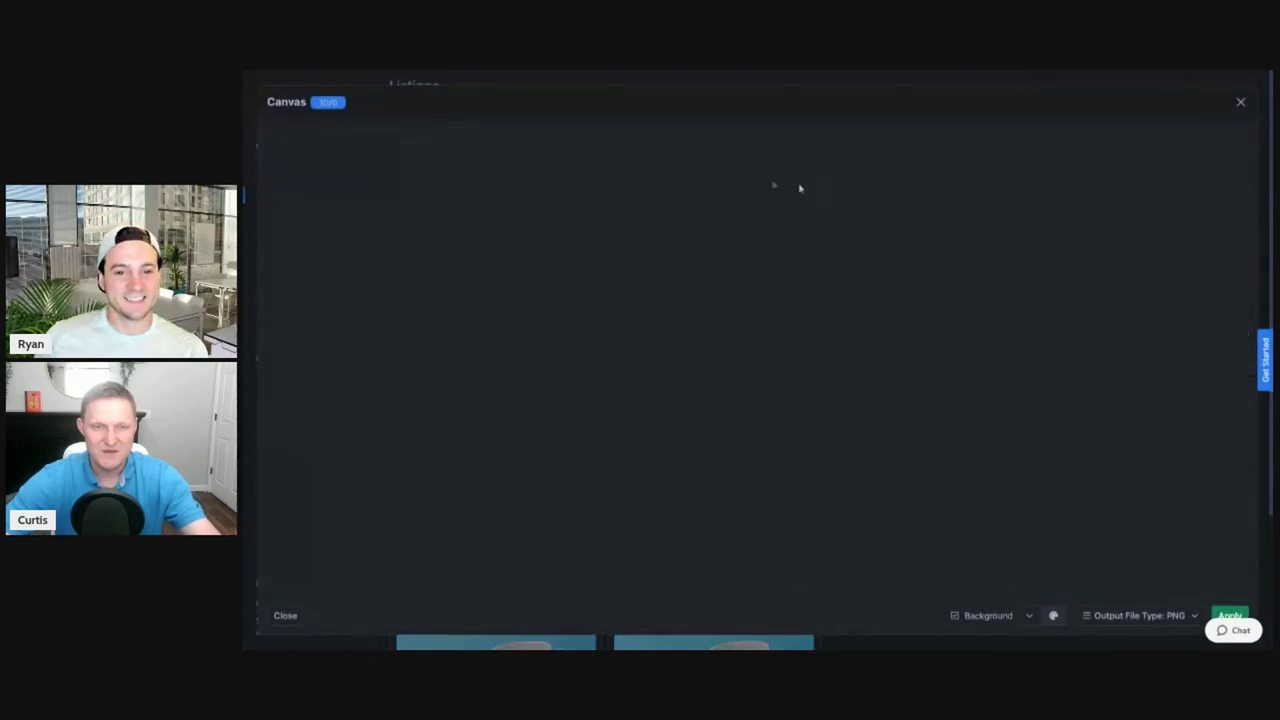
click(361, 236)
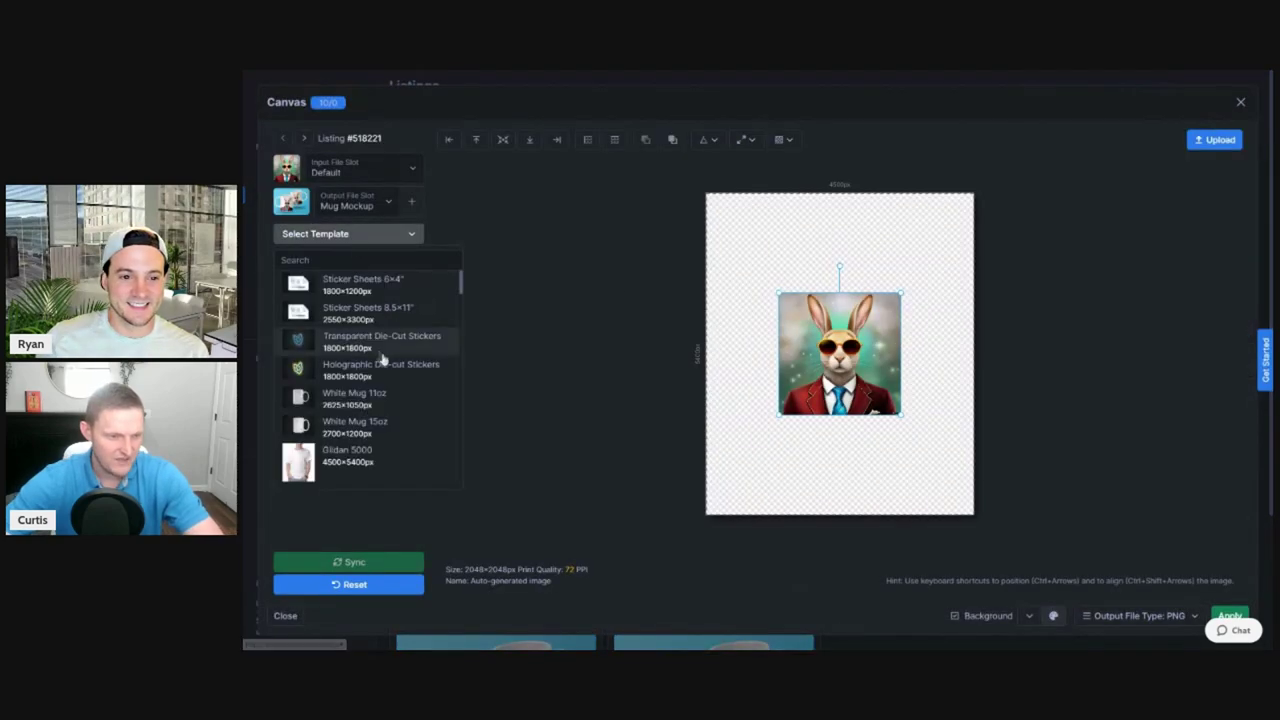
scroll(386, 357, down, 5)
click(336, 260)
text(mug)
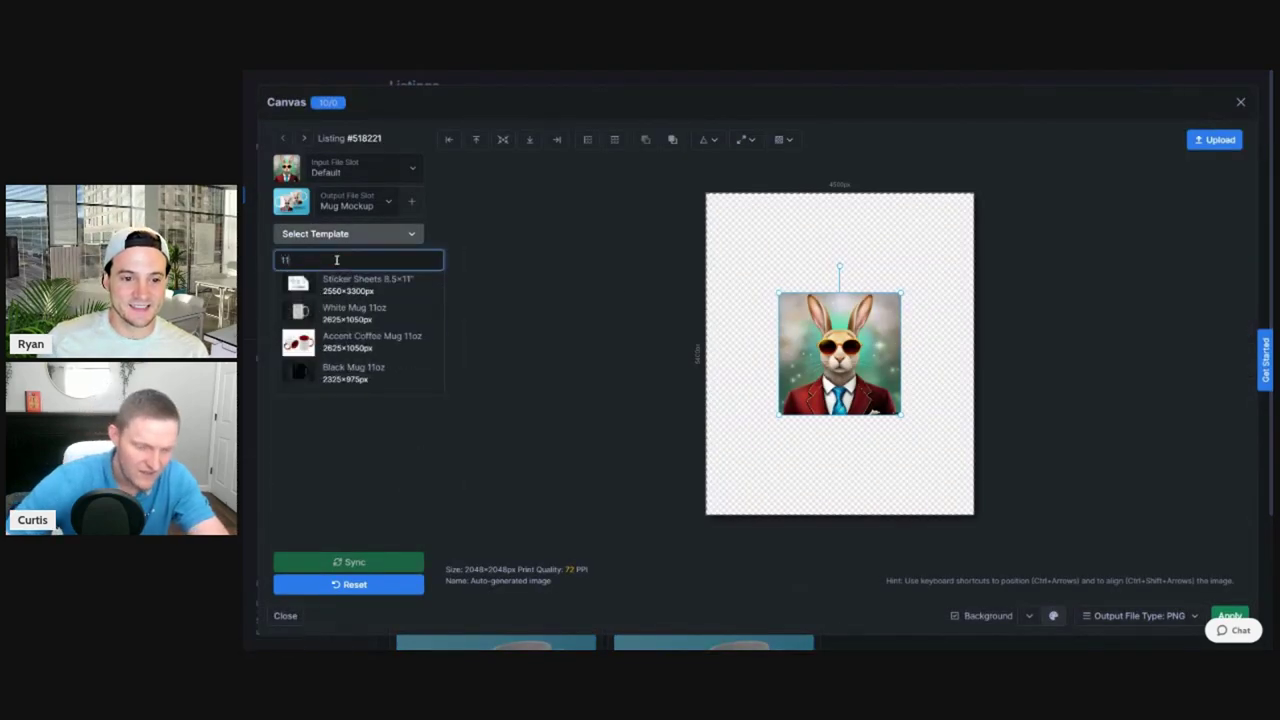
click(337, 339)
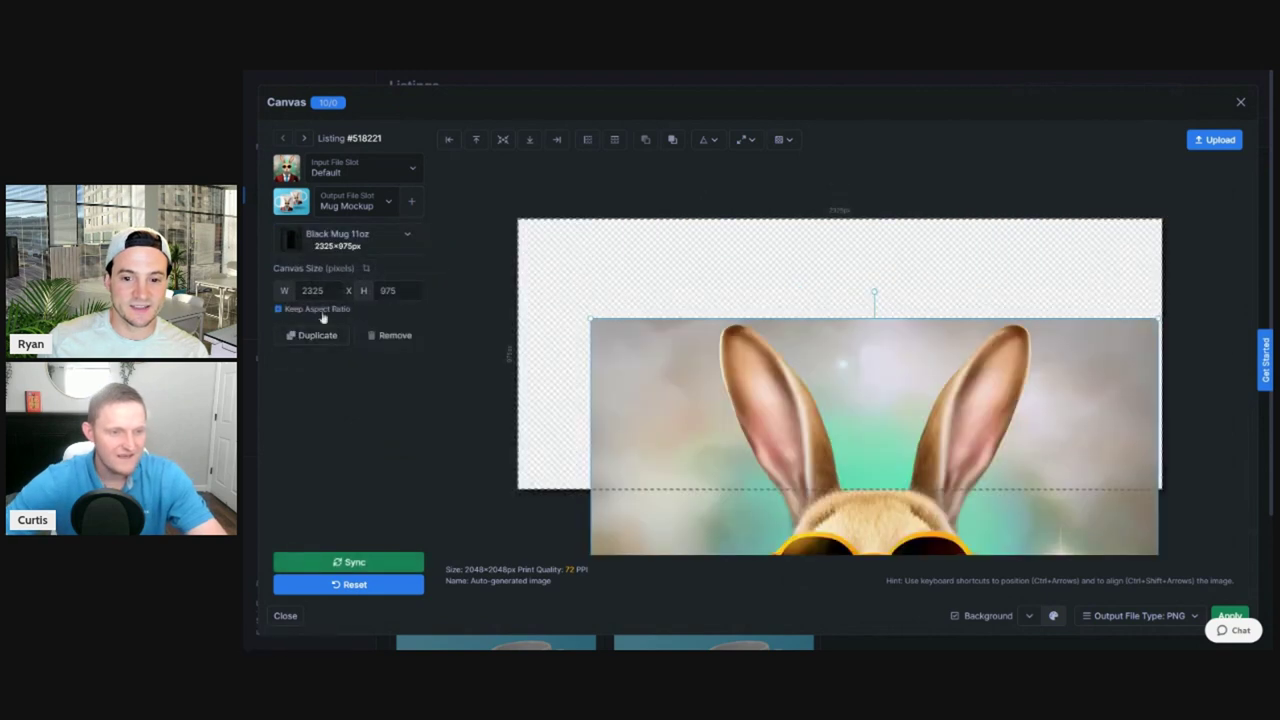
Use Mockup 1 as input, fit the bunny at the left edge and duplicate it to the right
click(355, 176)
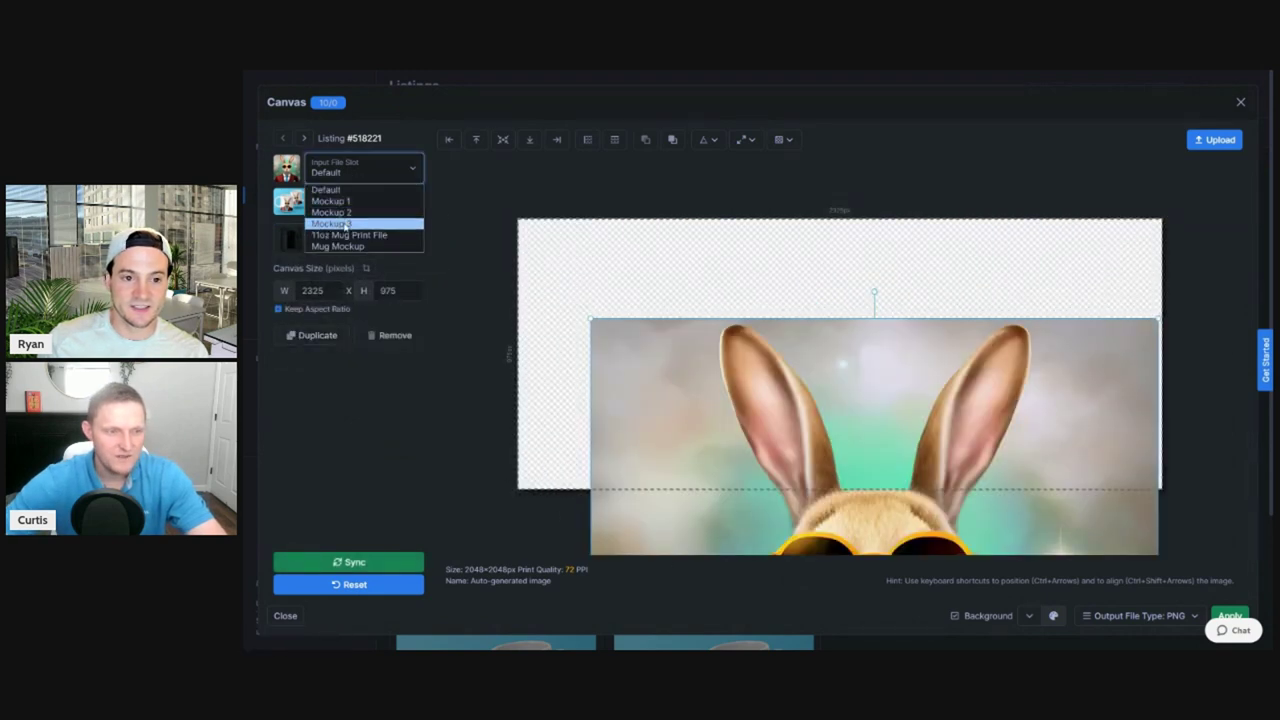
click(340, 203)
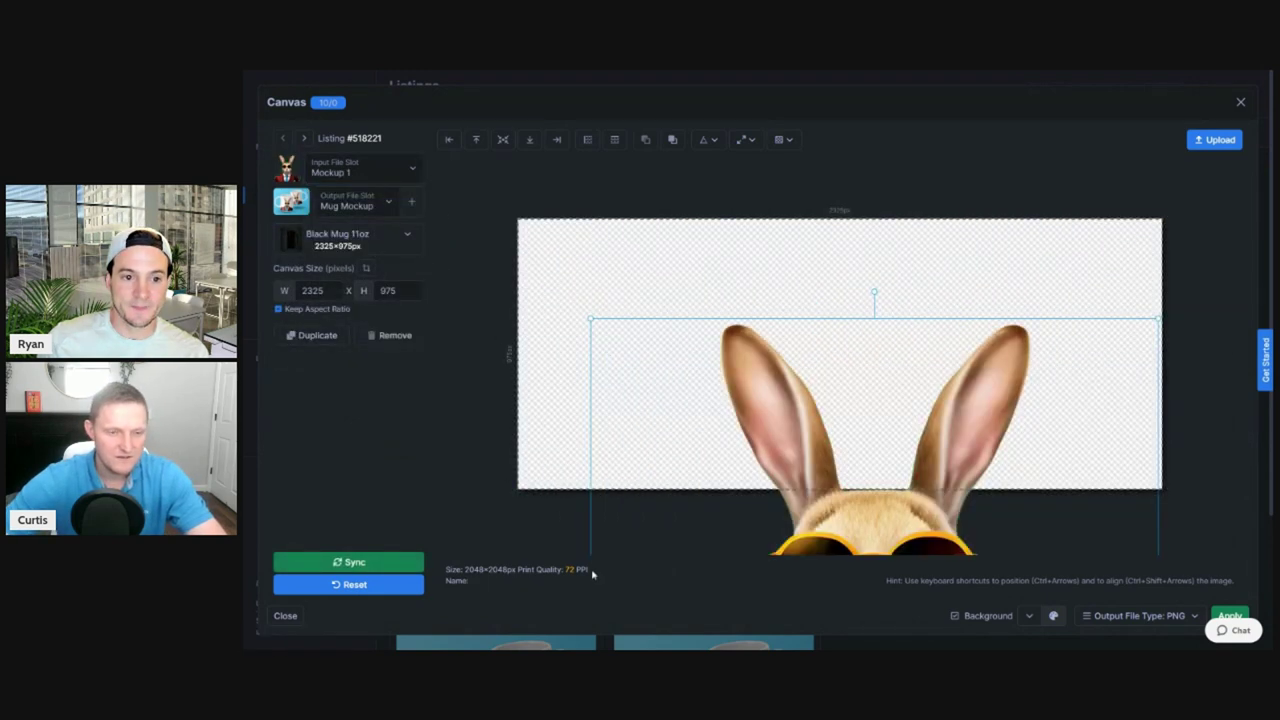
click(556, 140)
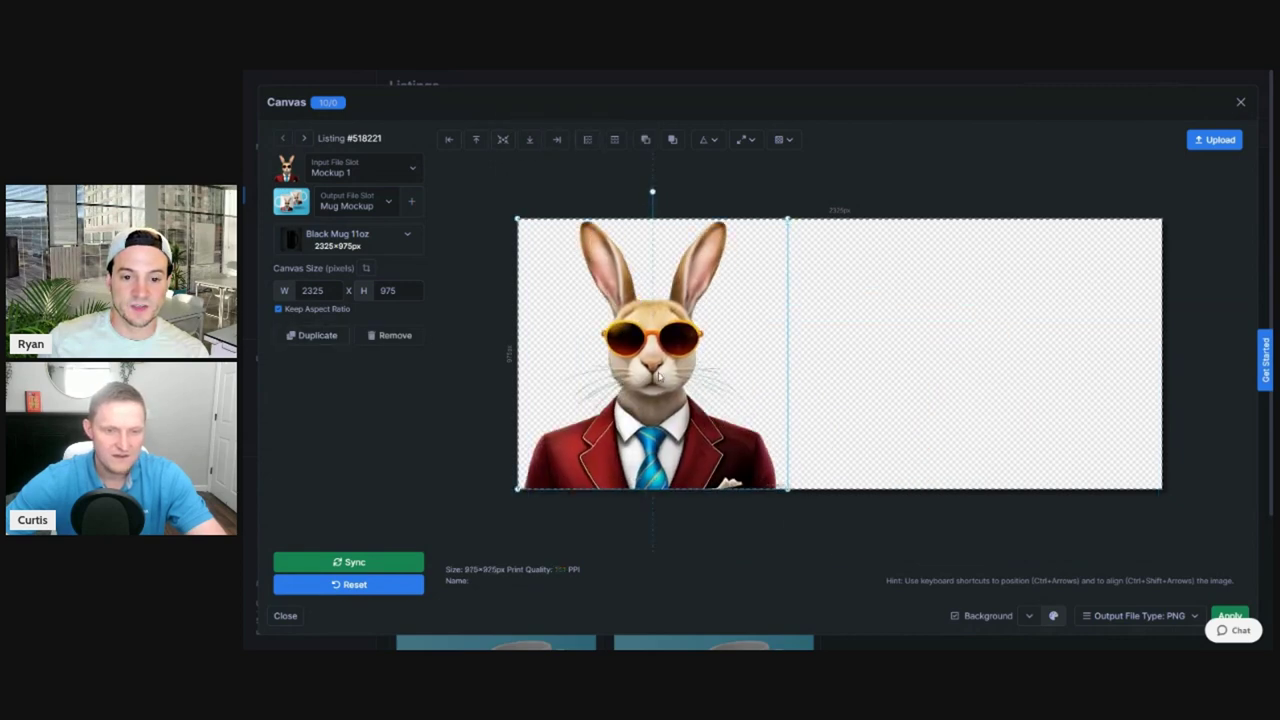
key(ctrl+shift+Right)
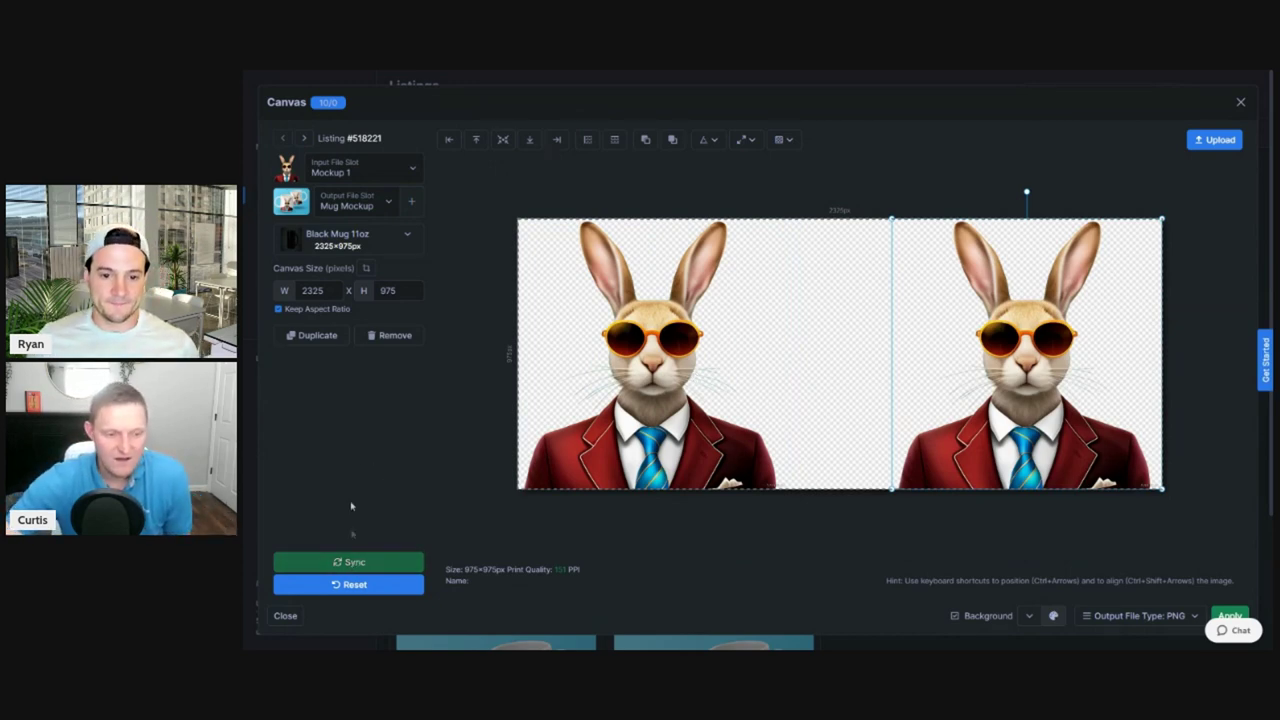
Add a 'Black Mug Print File' output slot to Demo Collection and apply the layout to all listings
click(389, 200)
triple_click(354, 206)
text(B)
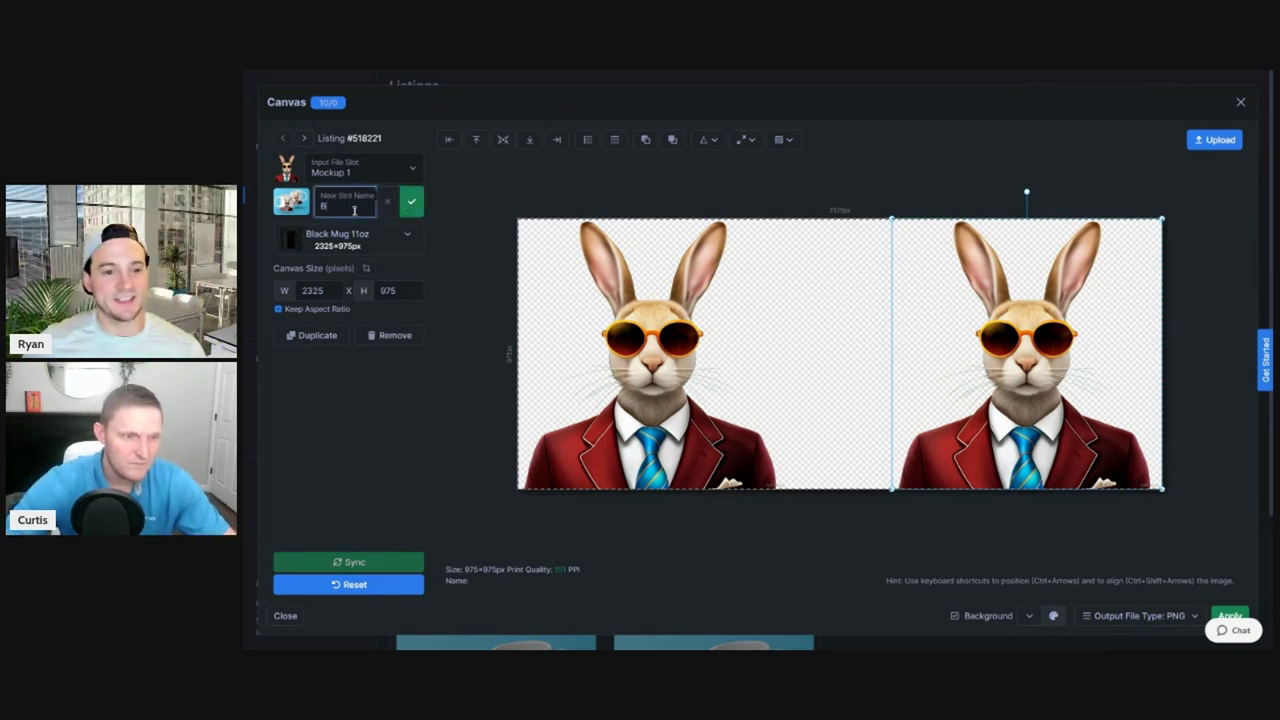
text(lack Mug )
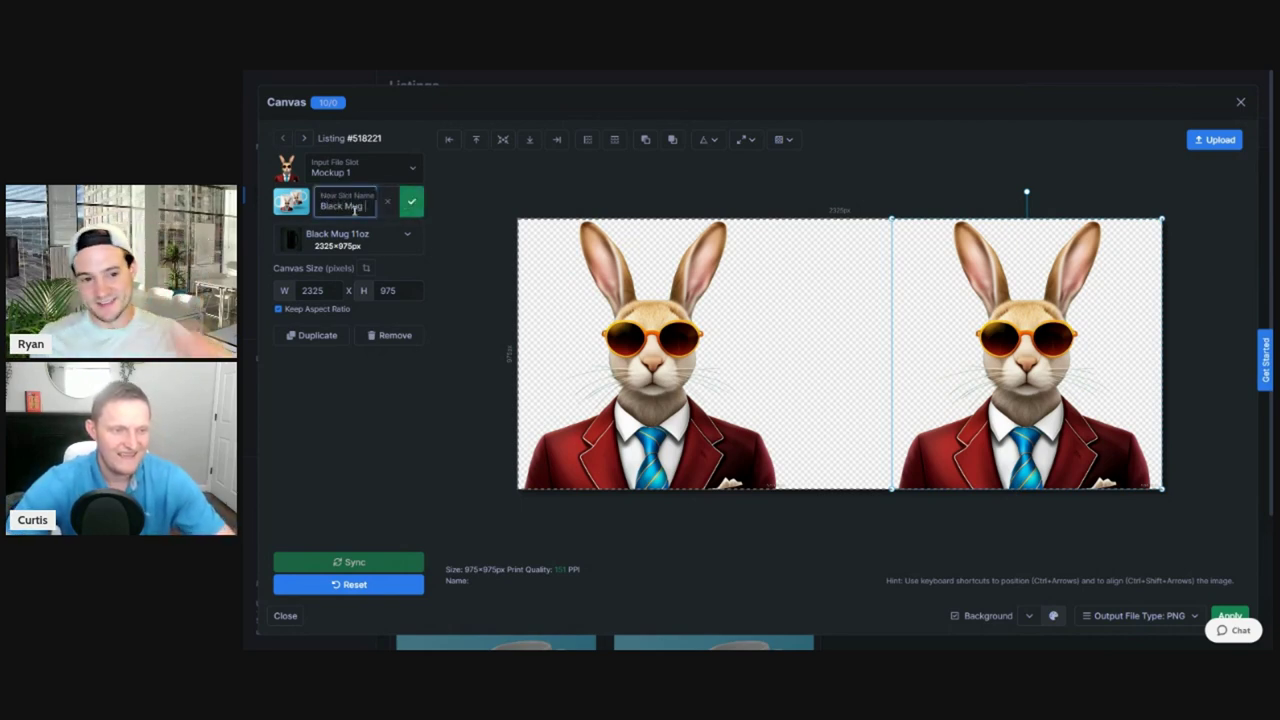
text(11oz)
key(BackSpace)
key(BackSpace)
key(BackSpace)
key(BackSpace)
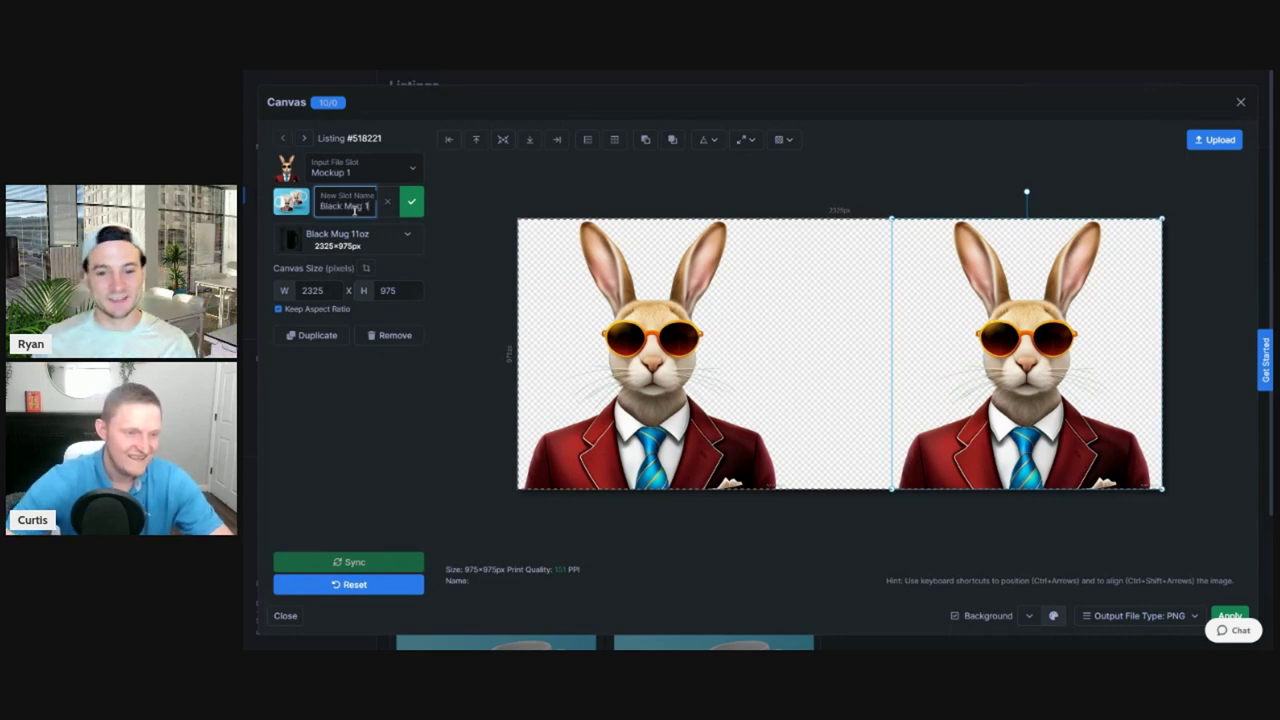
text(Print File)
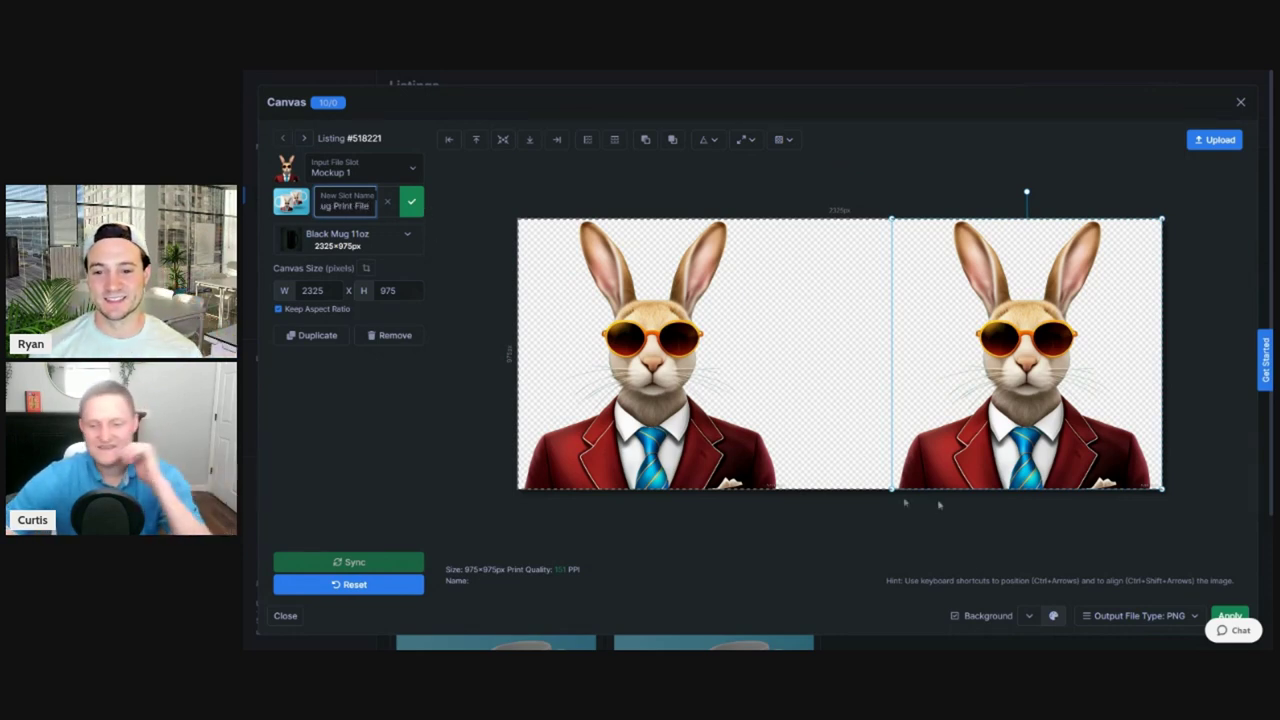
drag(888, 580, 1230, 580)
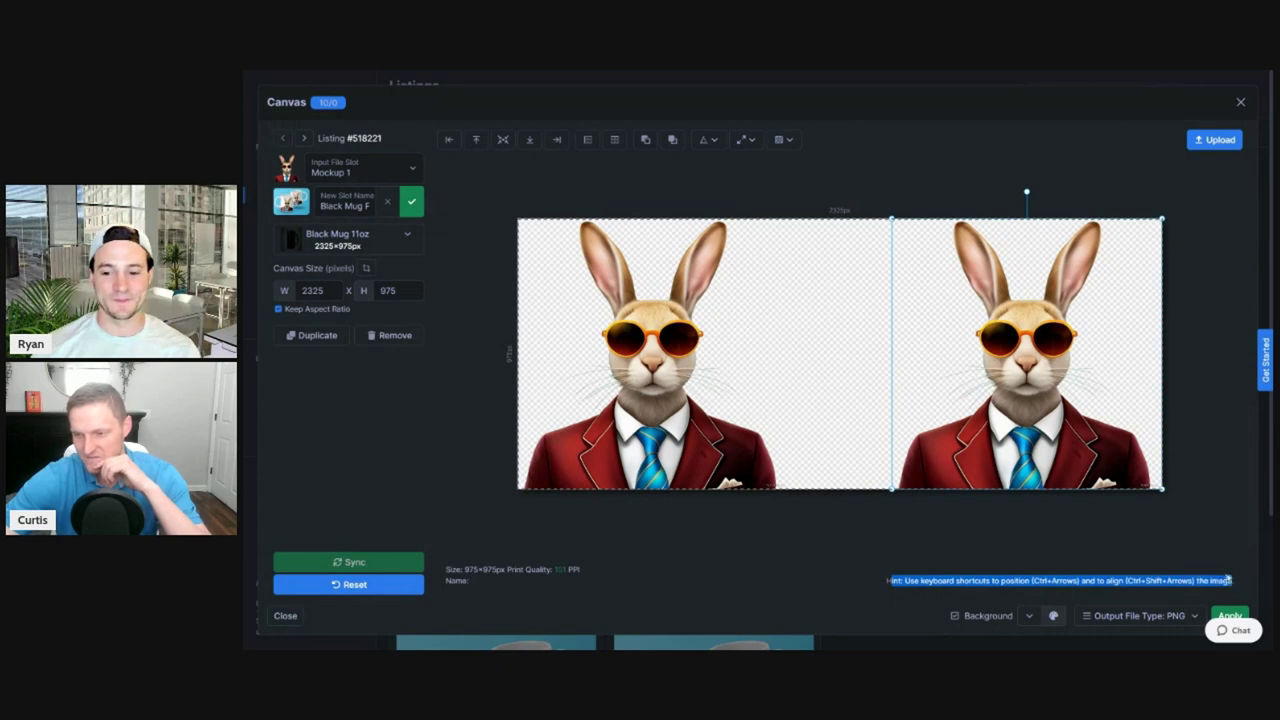
click(1068, 581)
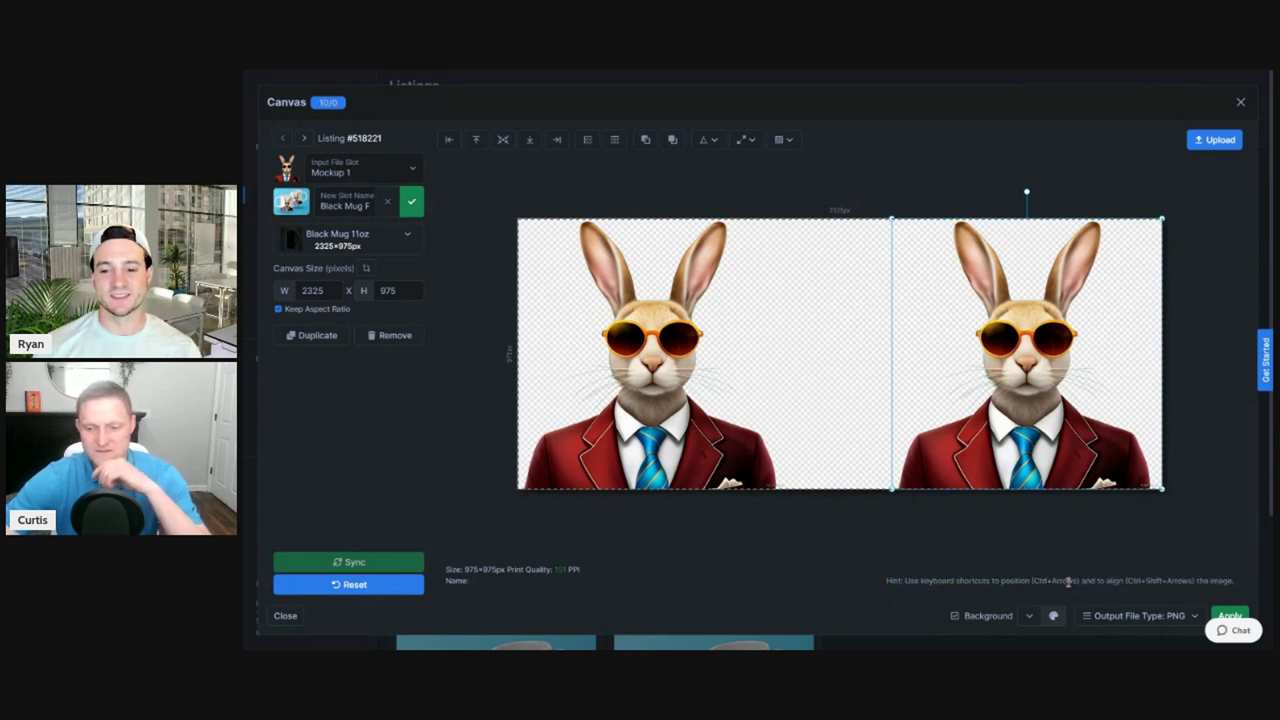
click(411, 202)
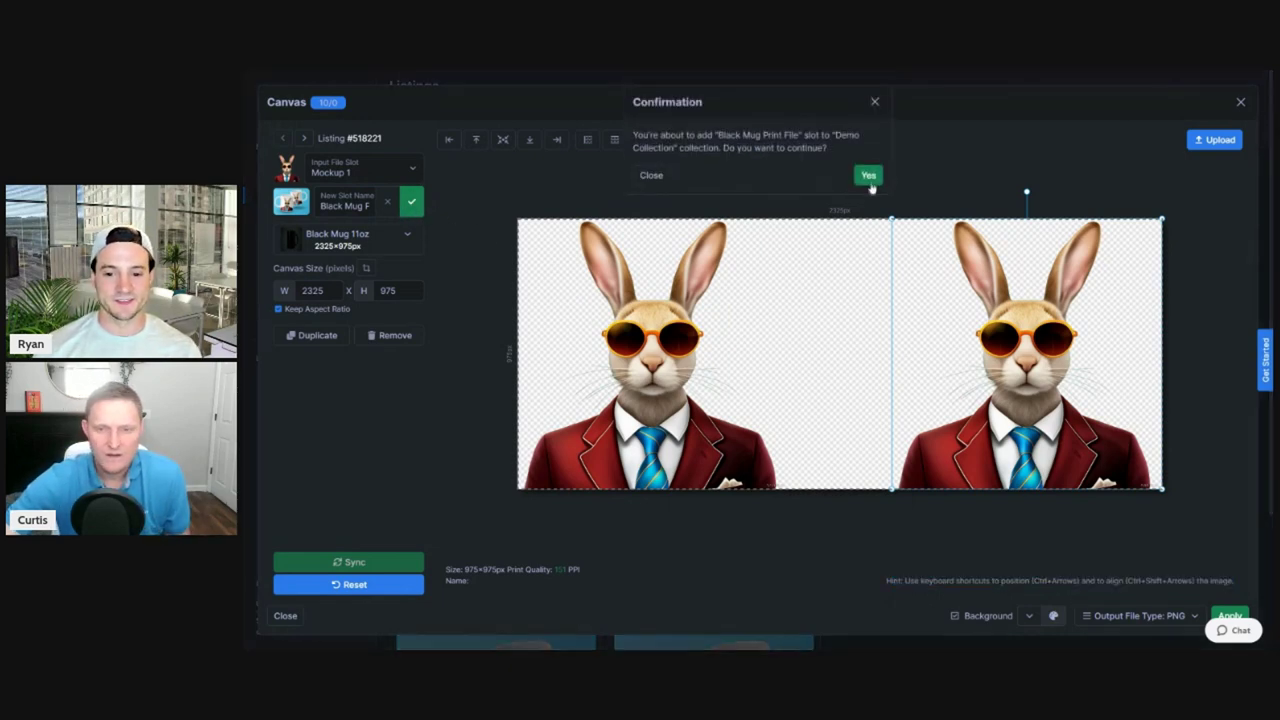
click(870, 180)
click(1224, 613)
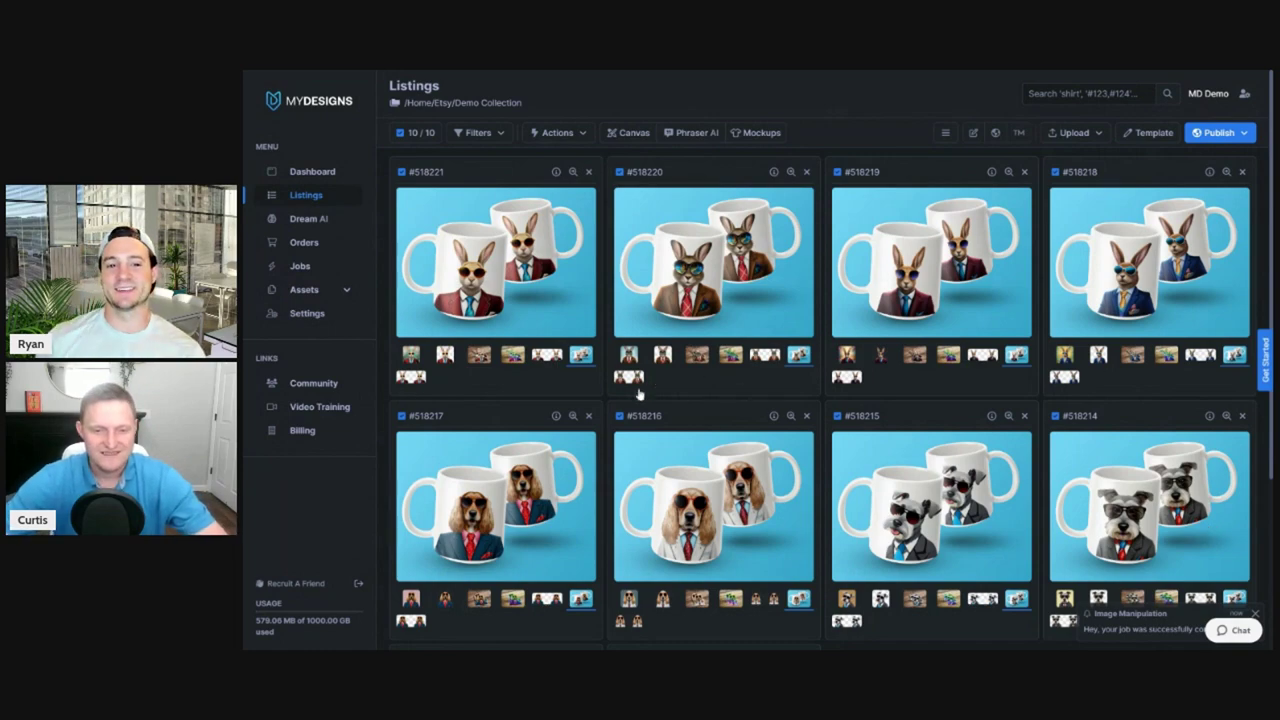
Pick the 11oz Black Mug Front & Back image mockup from the Drinkware category
click(758, 132)
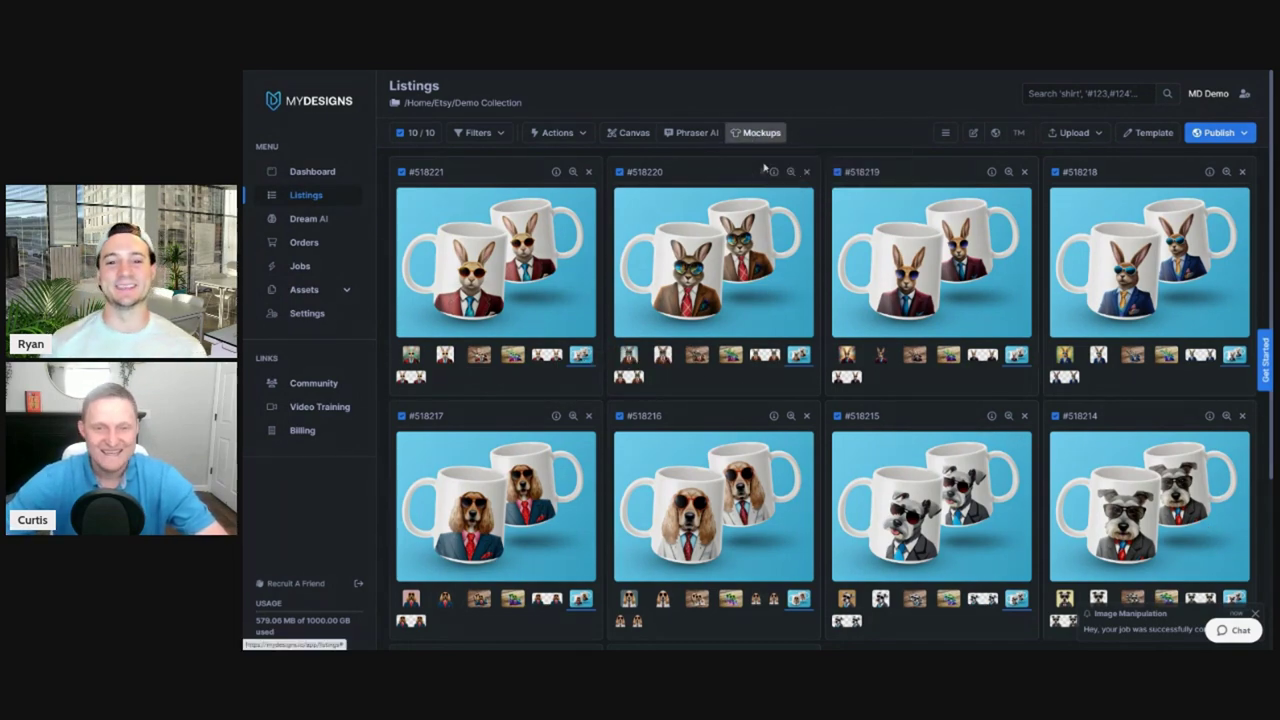
click(765, 158)
click(575, 154)
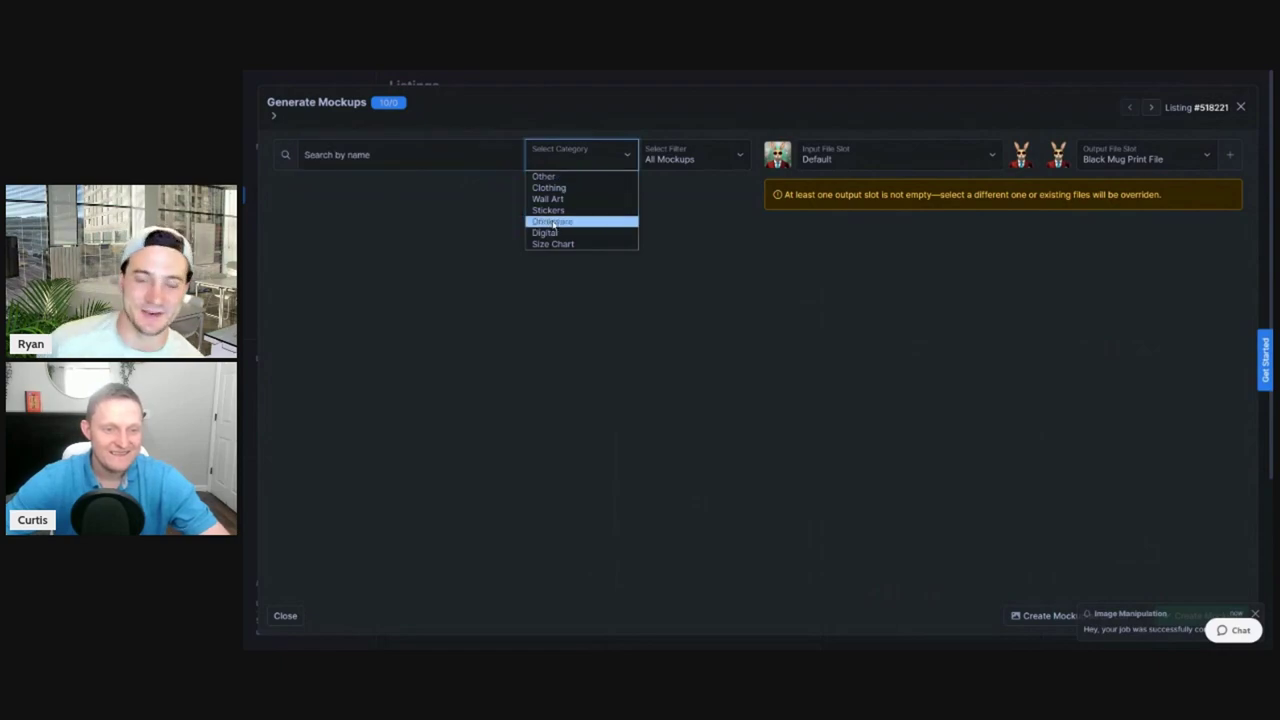
click(552, 222)
click(477, 160)
text(11oz)
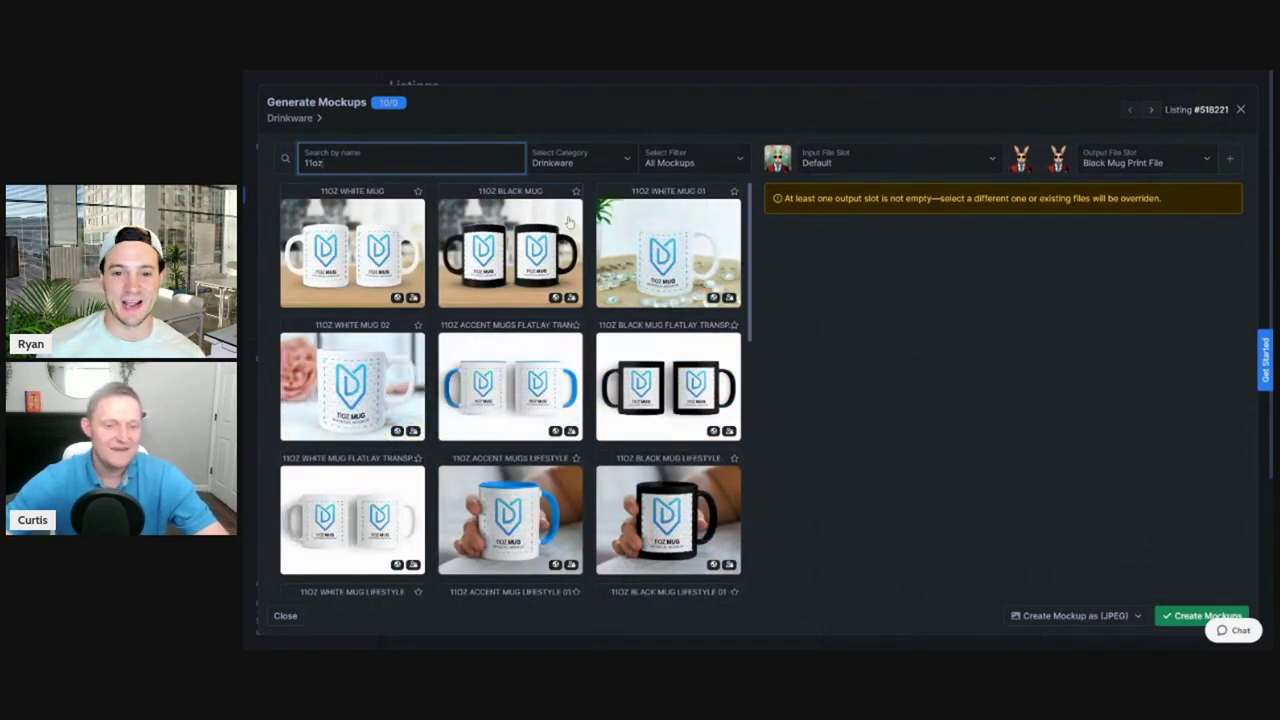
scroll(568, 222, down, 10)
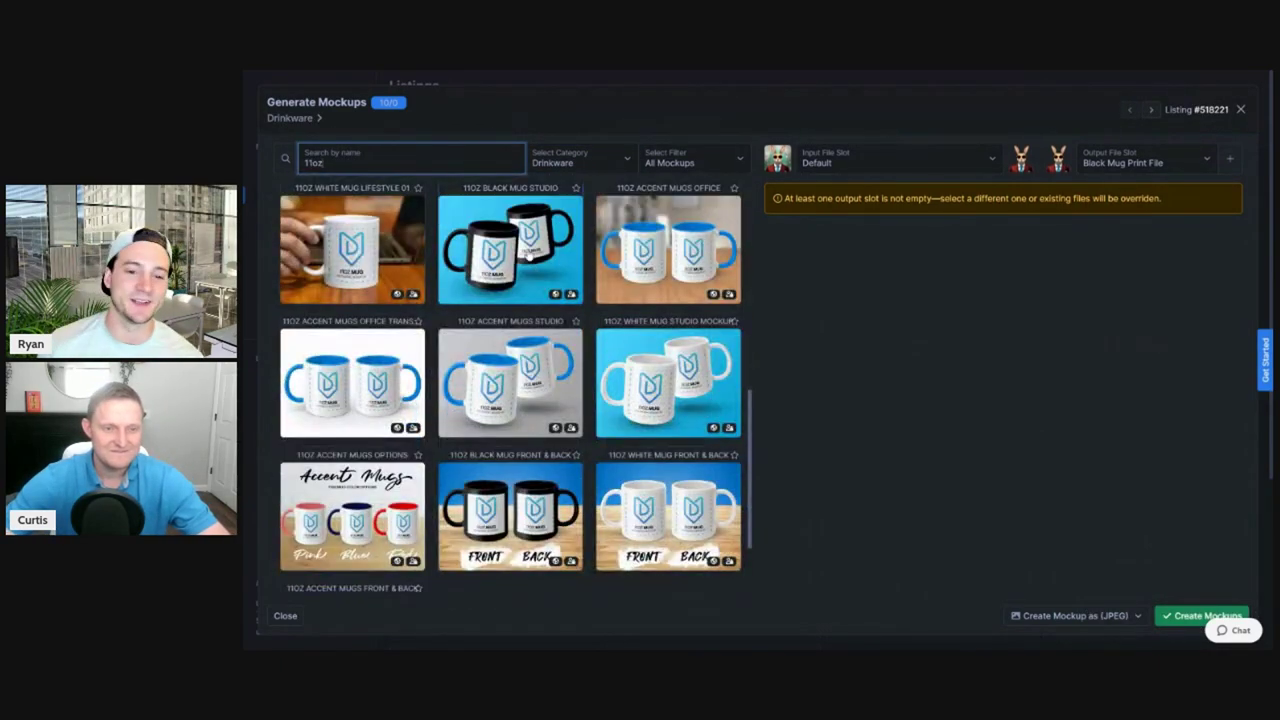
click(510, 512)
Set the mockup's primary colour by sampling the blue backdrop with the eyedropper
scroll(530, 400, down, 2)
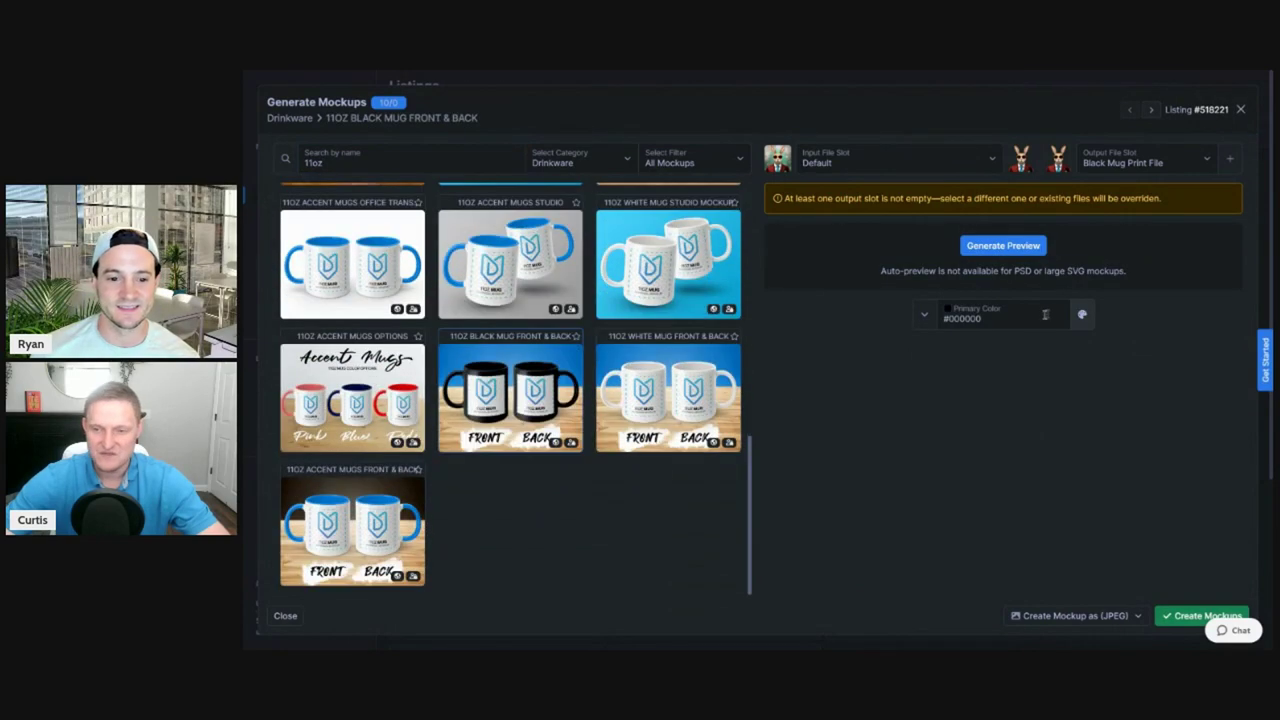
click(1082, 314)
click(1076, 343)
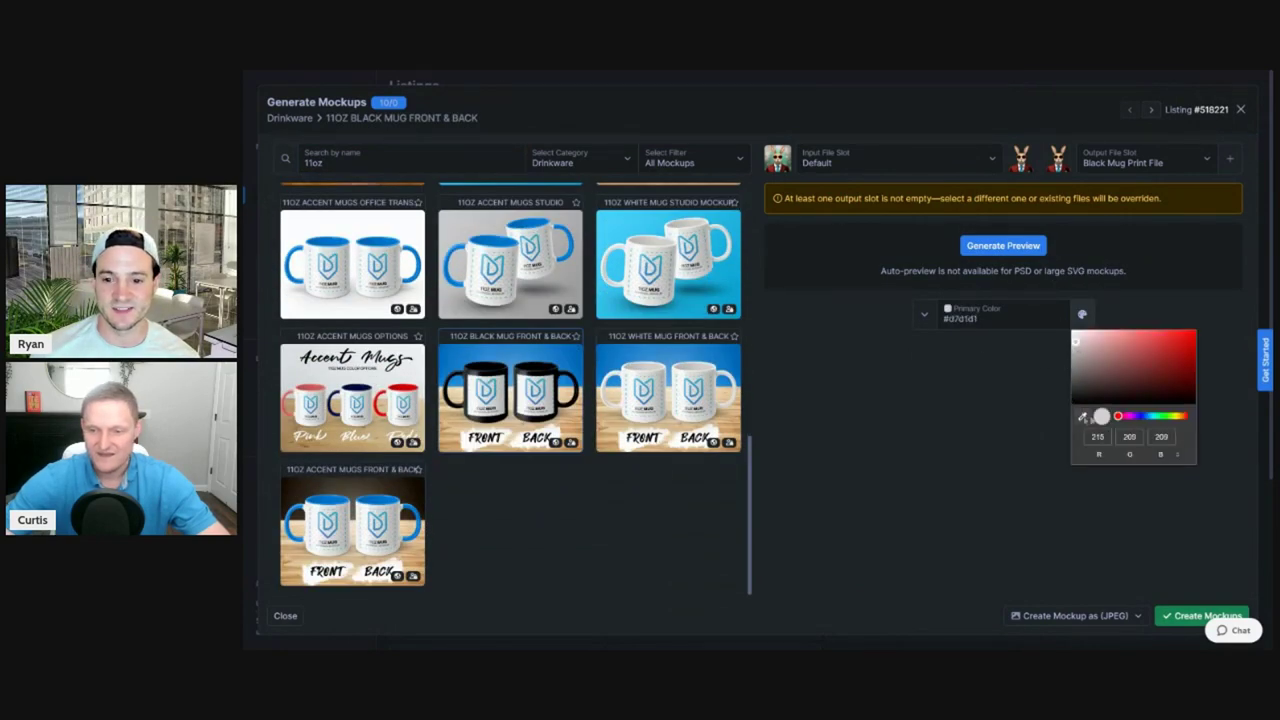
click(1082, 416)
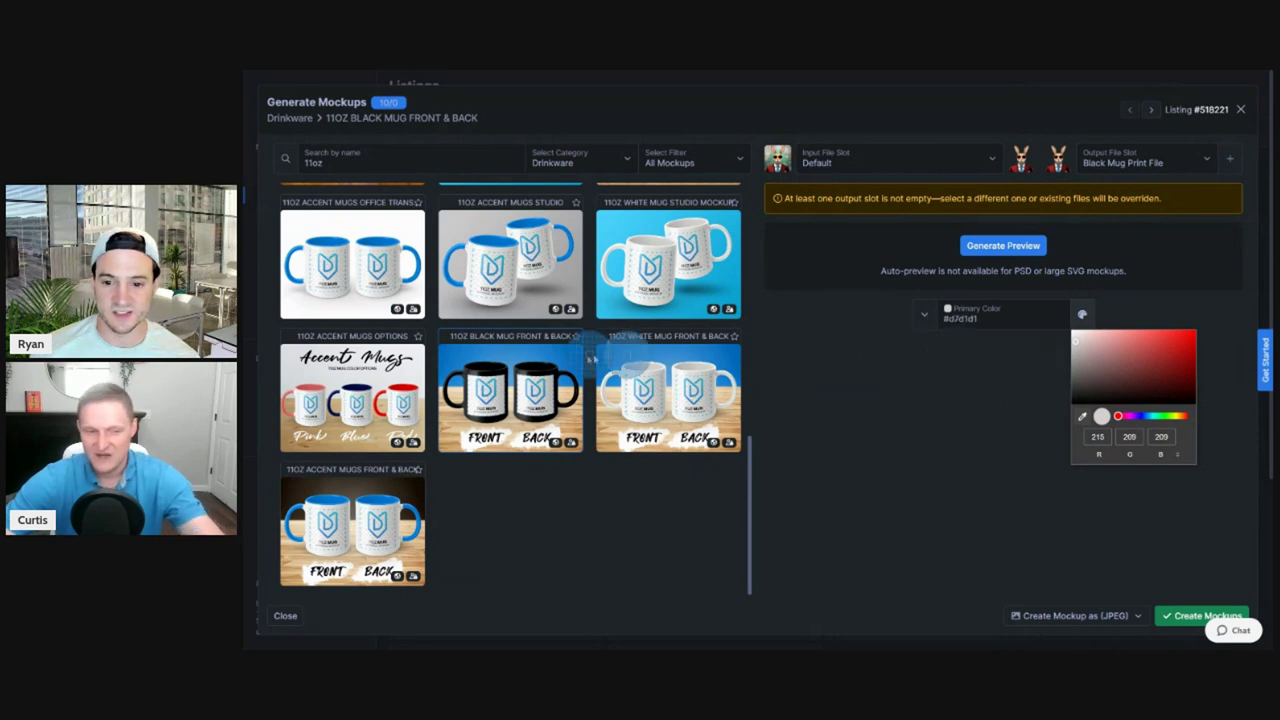
click(506, 360)
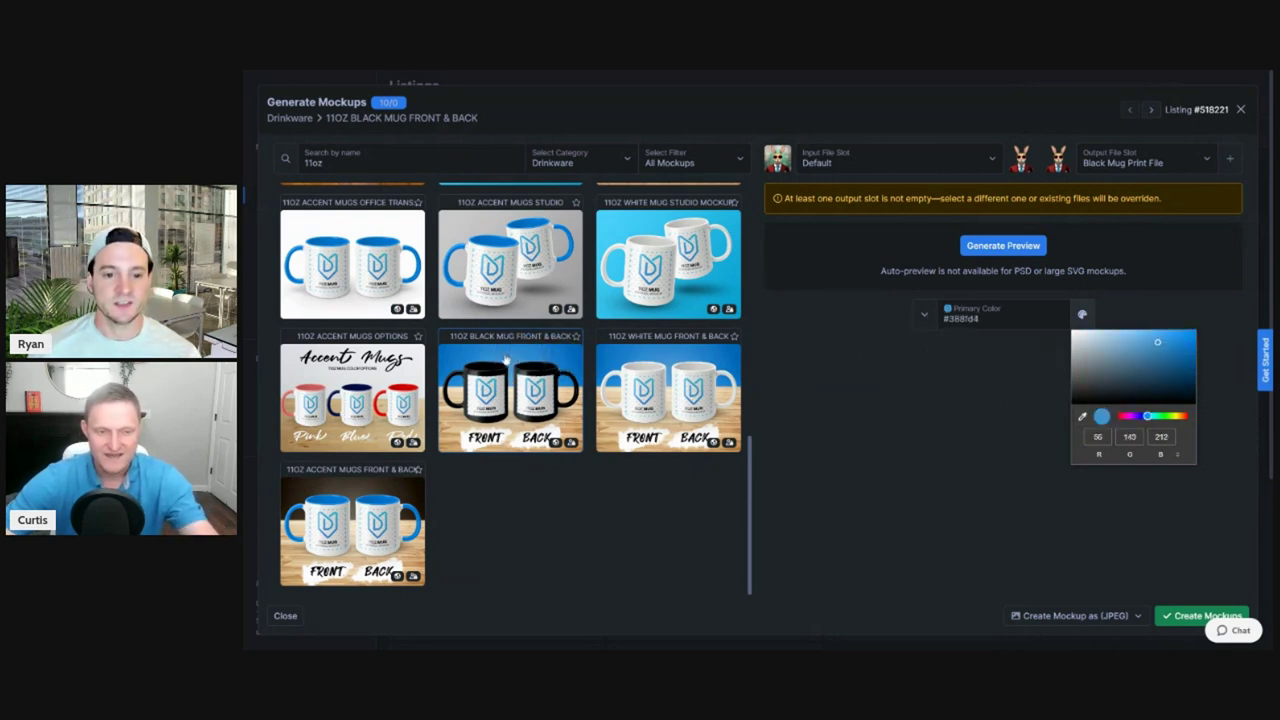
click(955, 393)
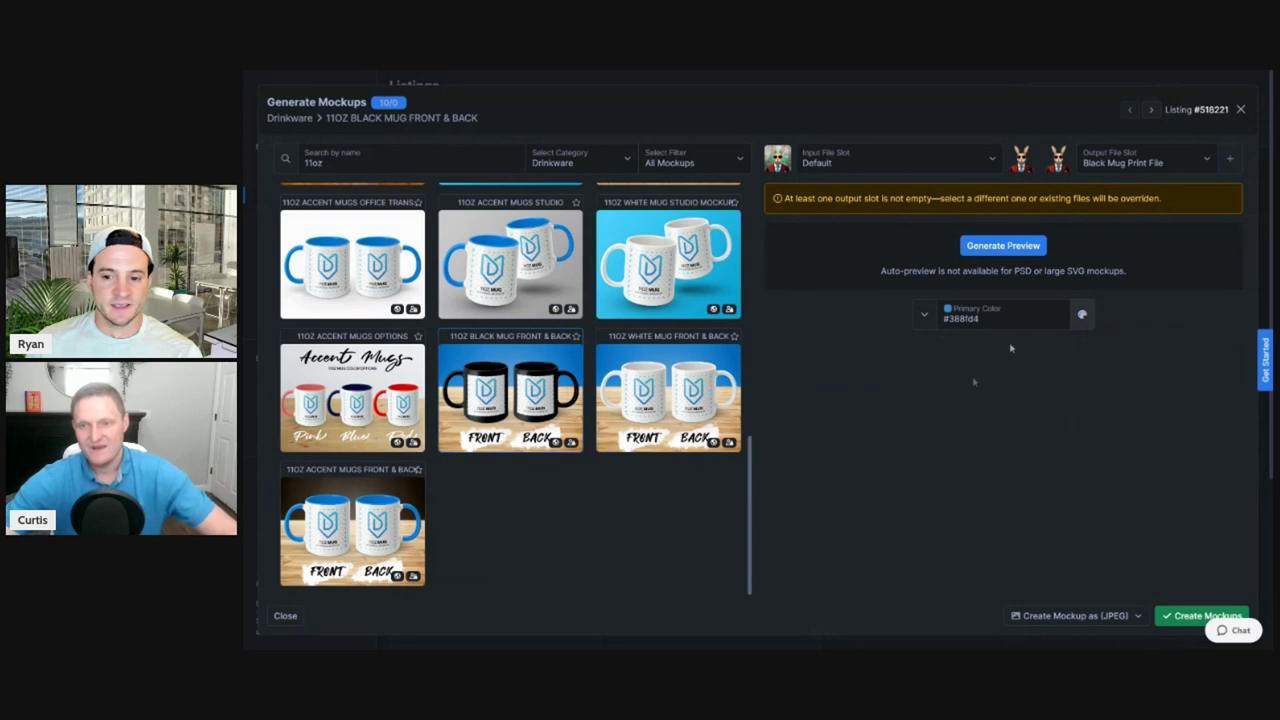
Use Black Mug Print File as input, output to a new 'Black Mug Mockup' slot, and generate
click(912, 158)
click(868, 247)
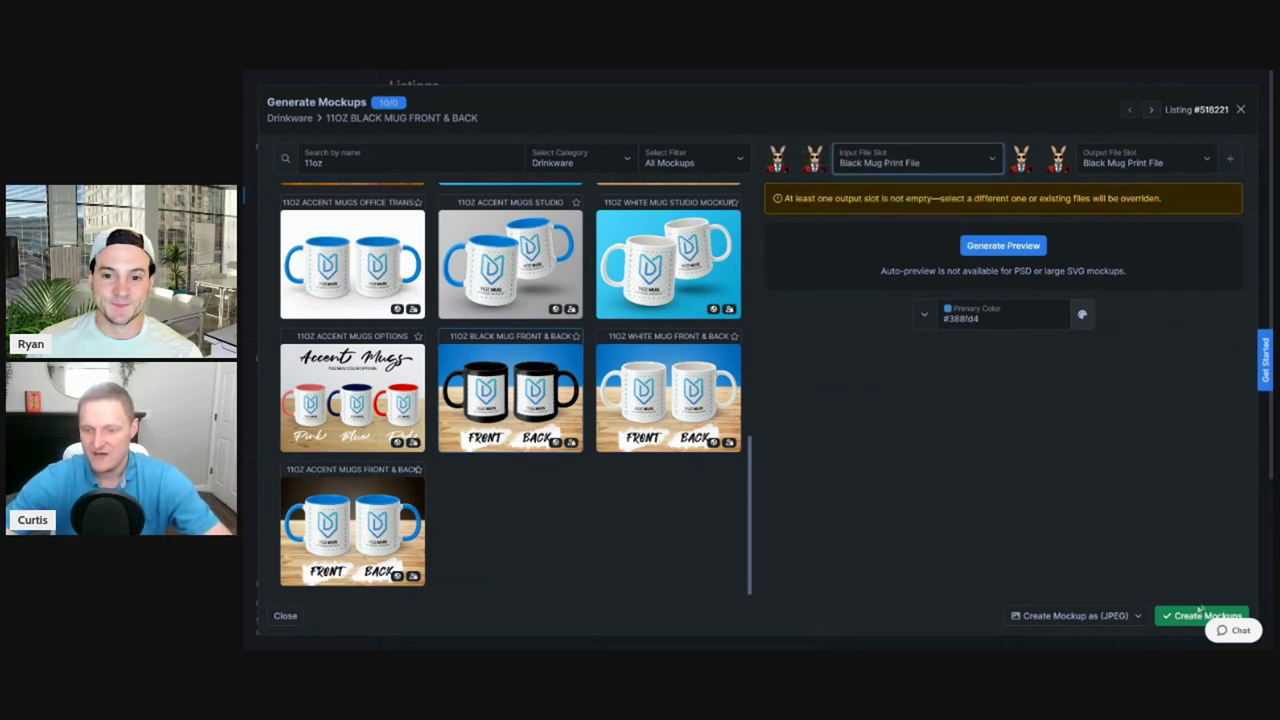
click(1228, 160)
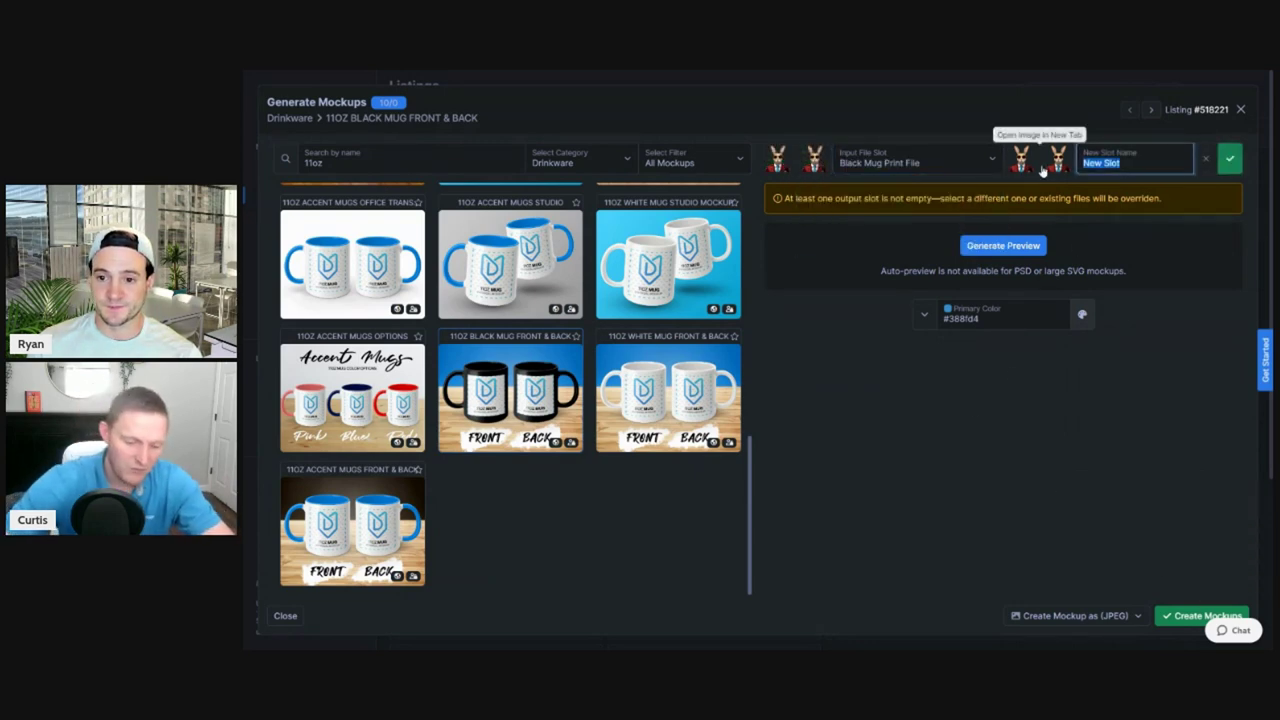
text(Black Mug Mockup)
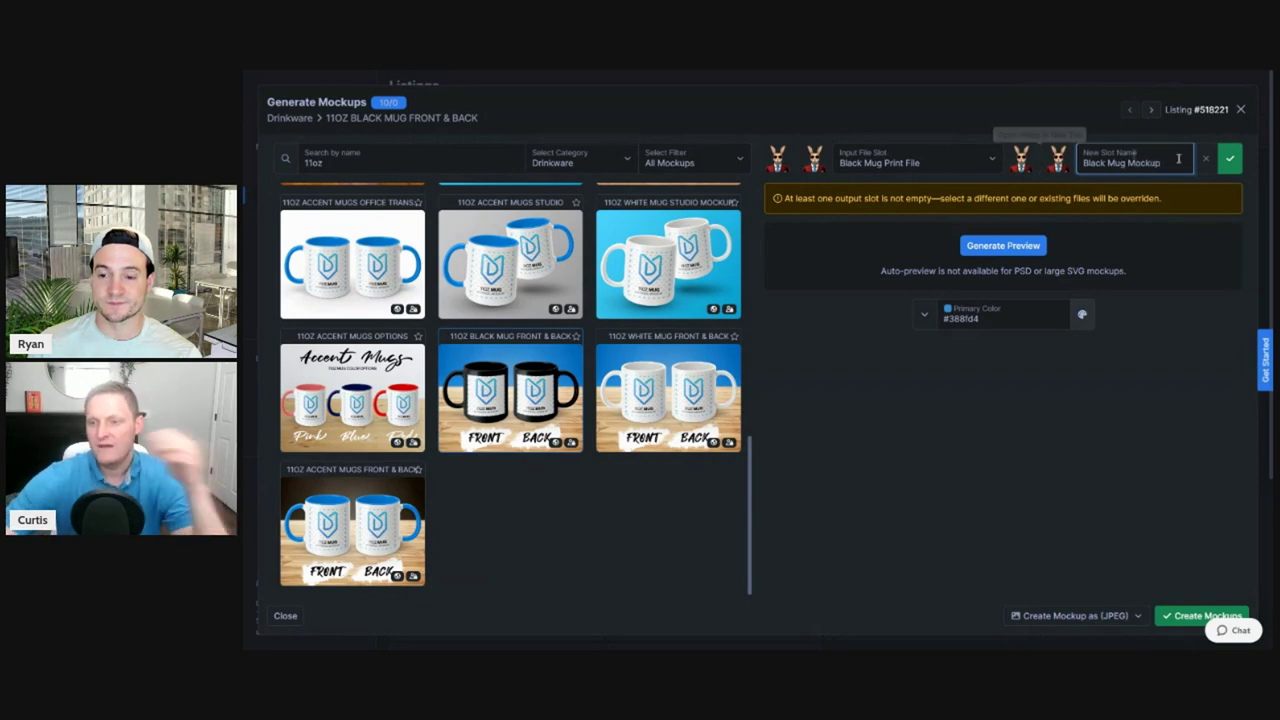
key(Return)
click(868, 175)
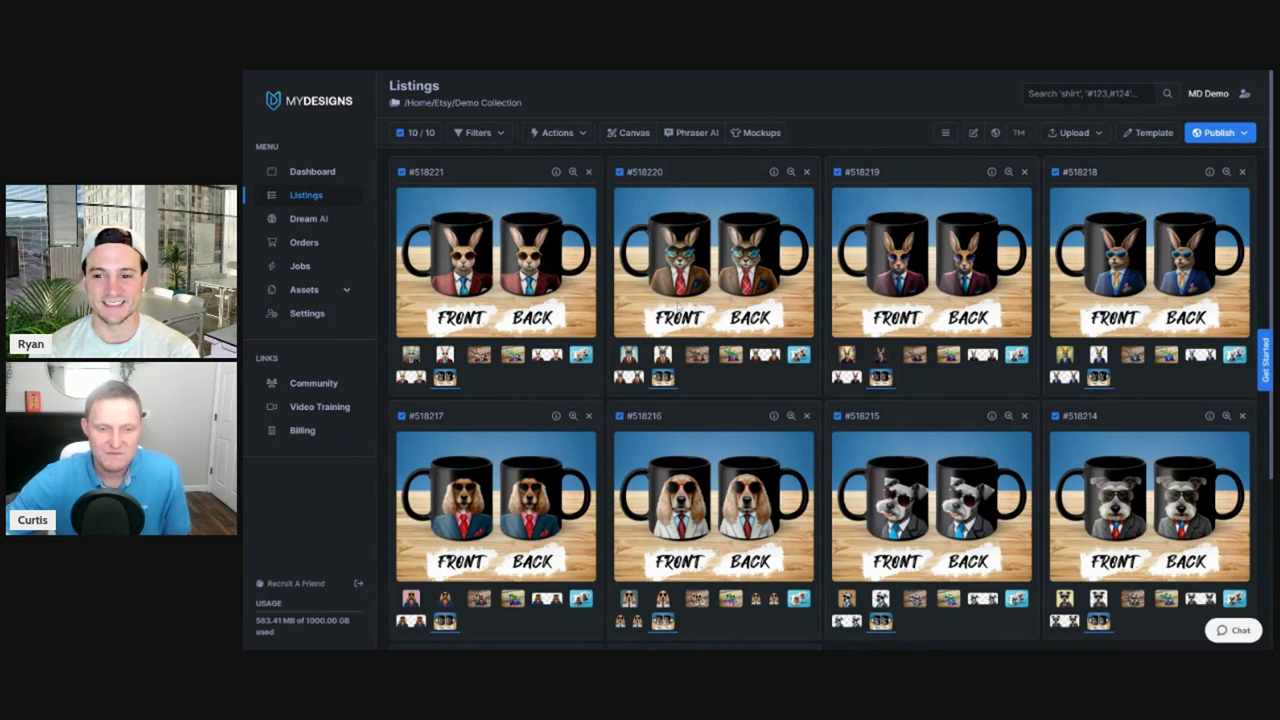
Scroll through the black mug mockup cards, then switch Demo Collection to the editable list view
scroll(740, 320, down, 3)
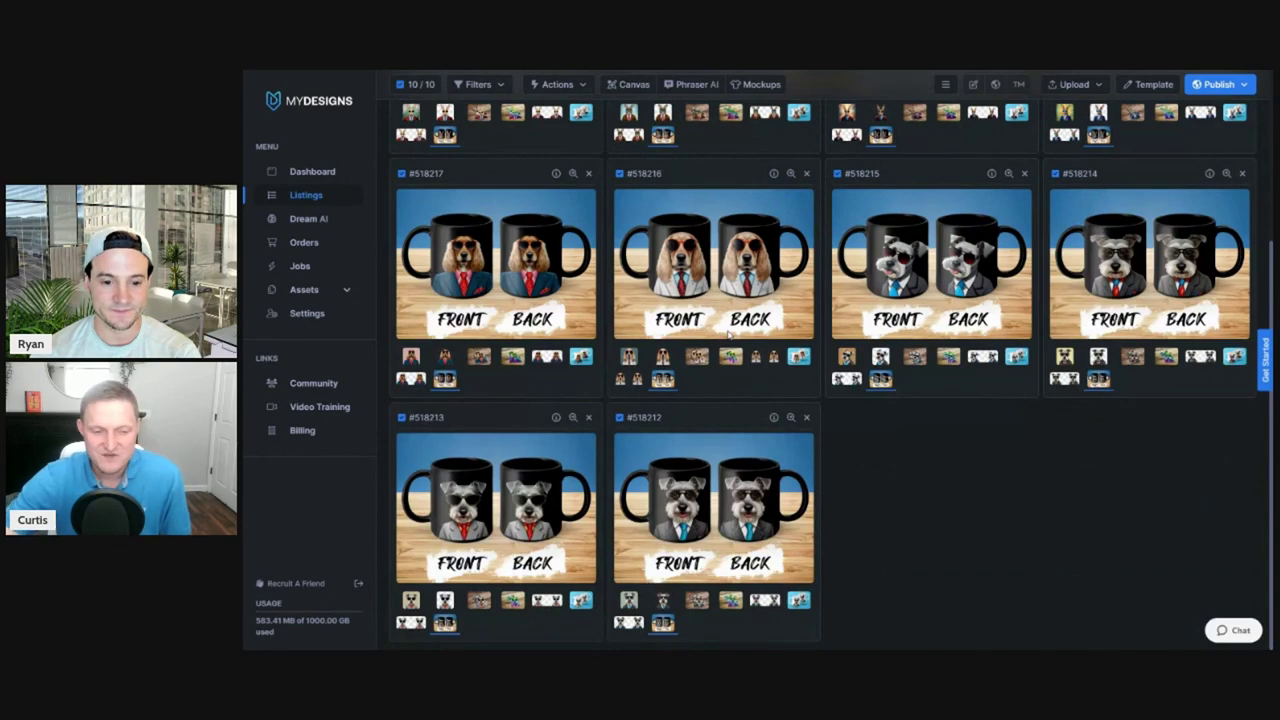
scroll(706, 342, up, 4)
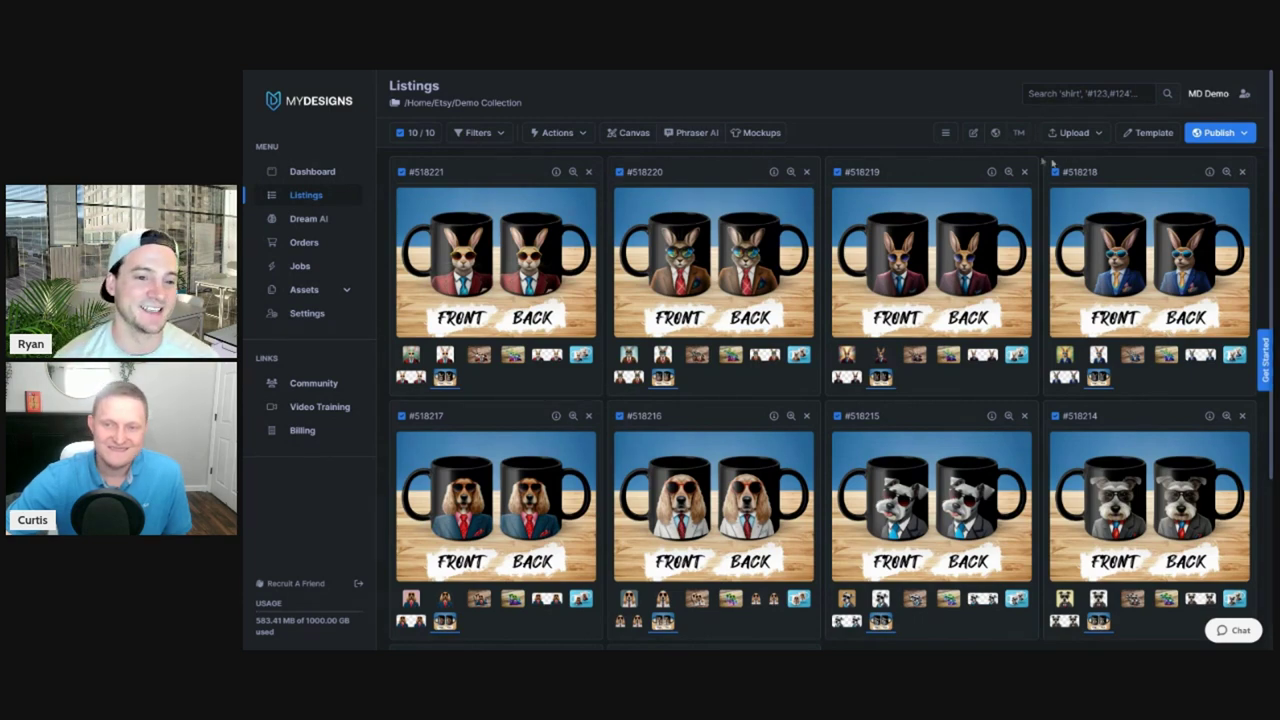
click(947, 133)
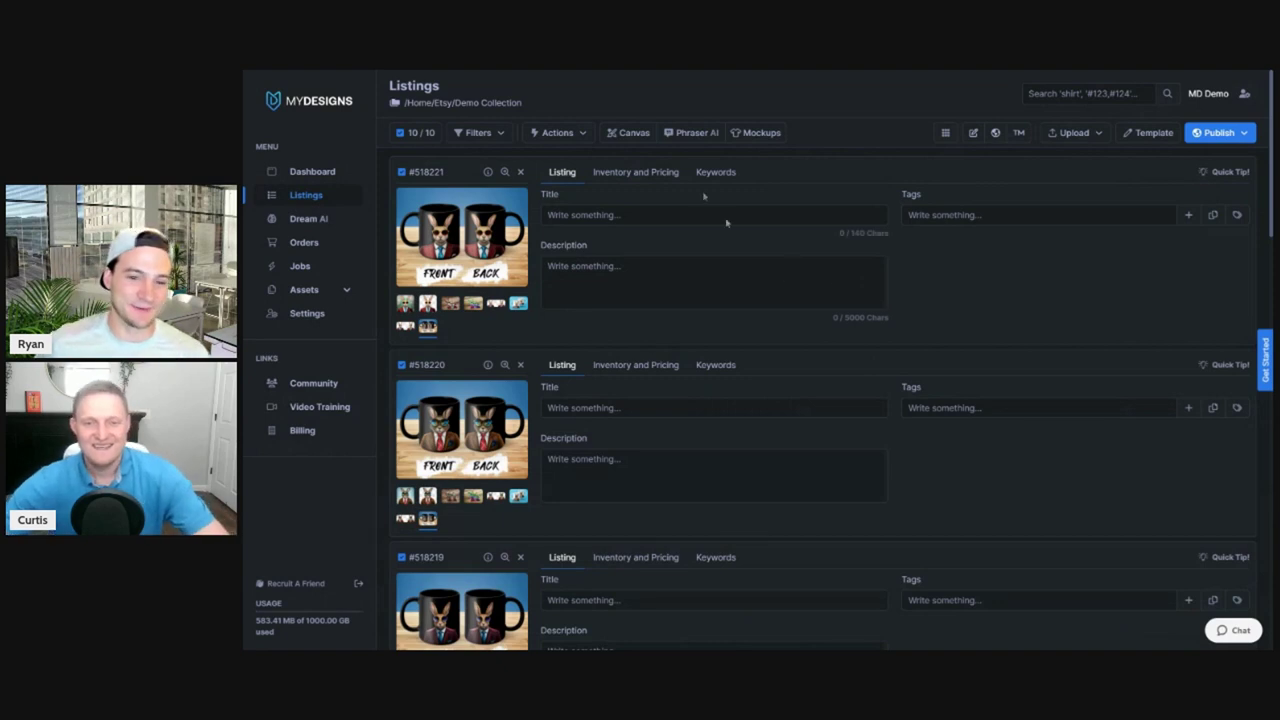
Enter 'Rabbit wearing Sunglasses' as the first listing's primary keyword and copy it
click(716, 172)
click(943, 218)
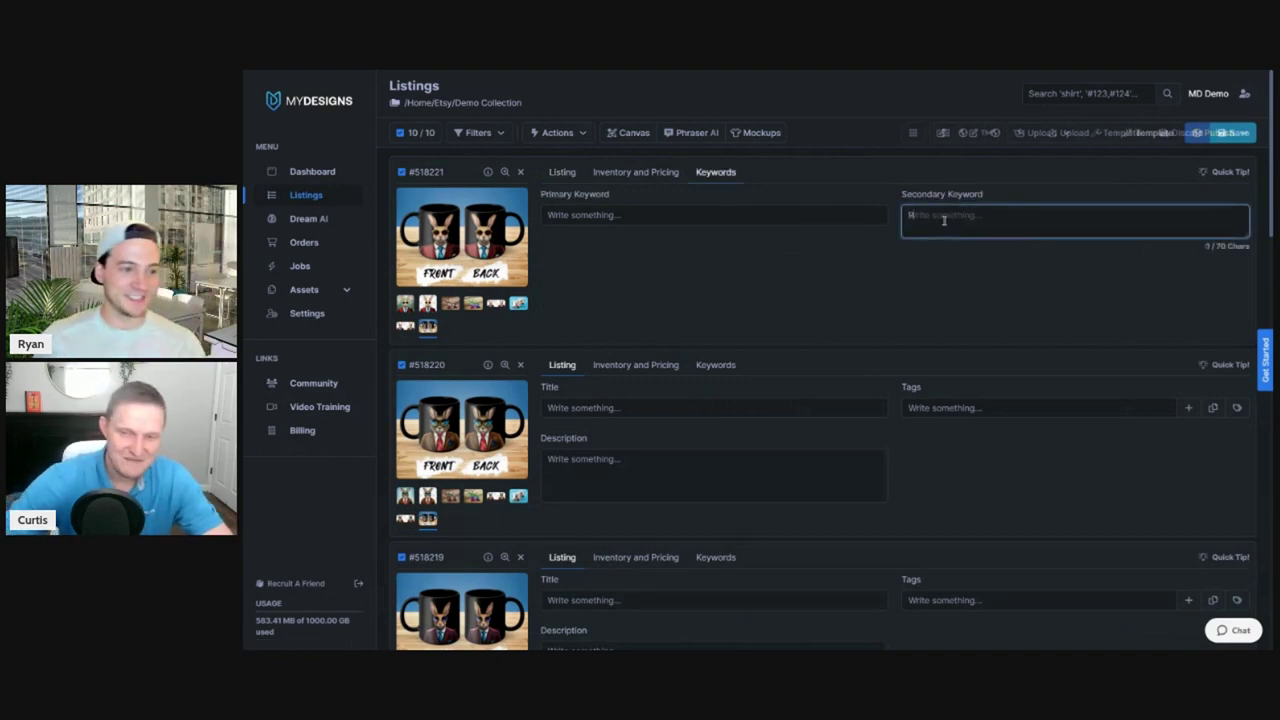
click(677, 218)
text(Rabbit)
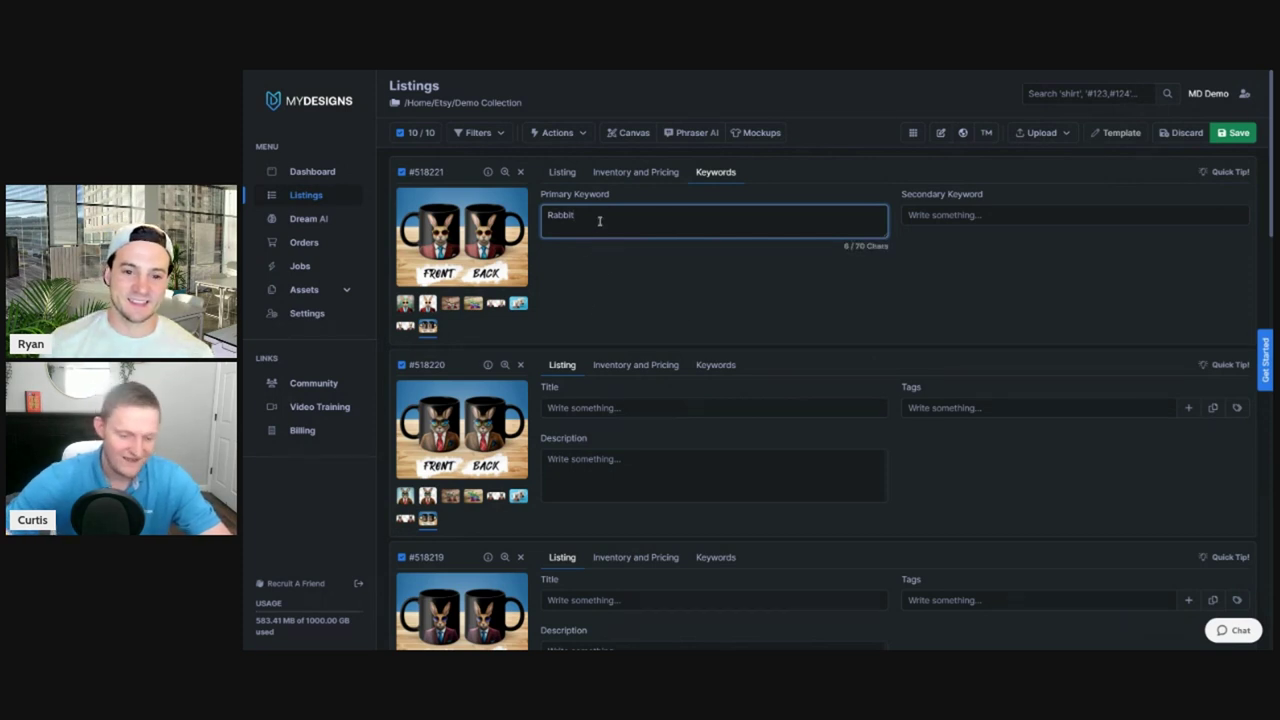
text( wearing Sunglasses)
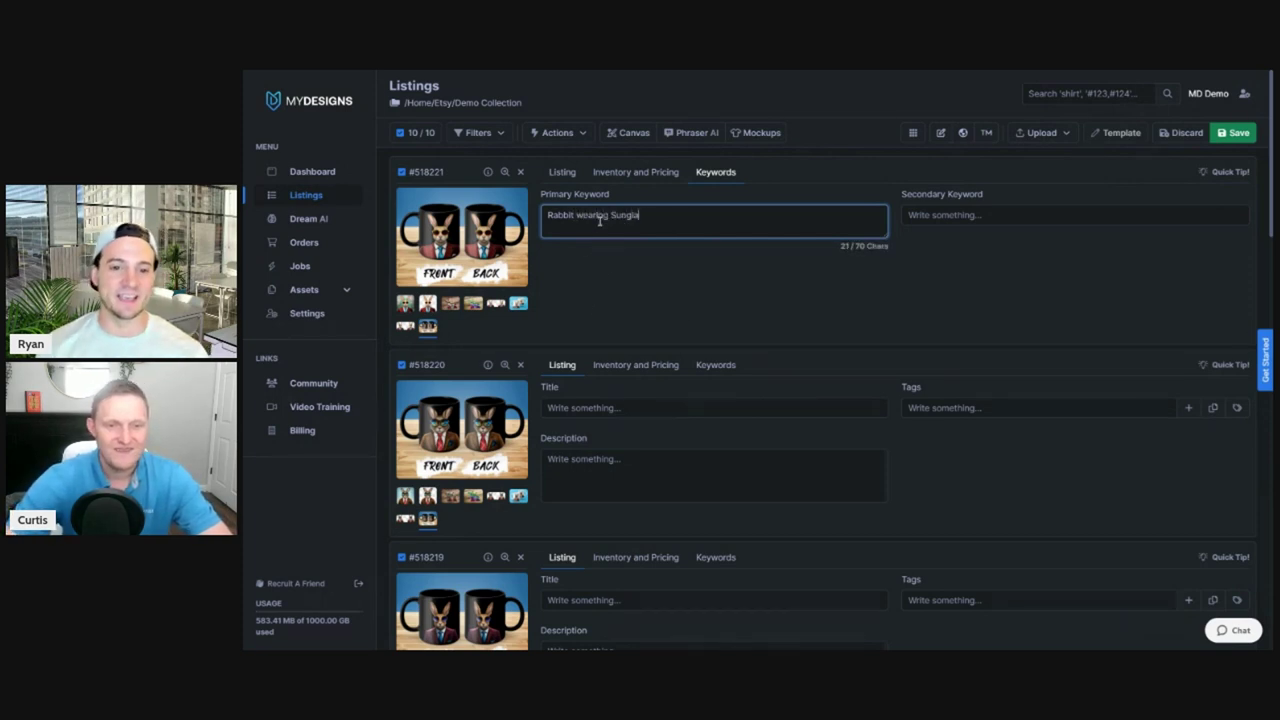
key(ctrl+a)
key(ctrl+c)
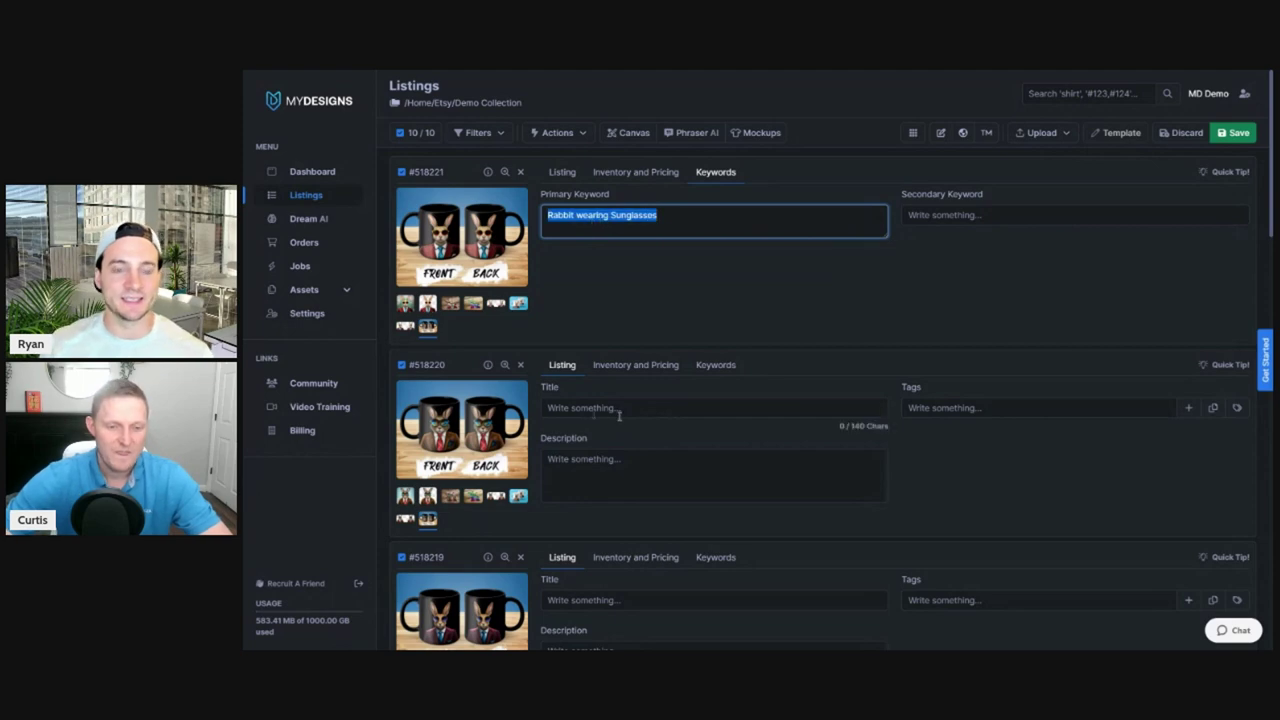
Paste the rabbit keyword into the second listing, #518219 and #518218
click(715, 364)
click(647, 403)
key(ctrl+v)
scroll(647, 420, down, 2)
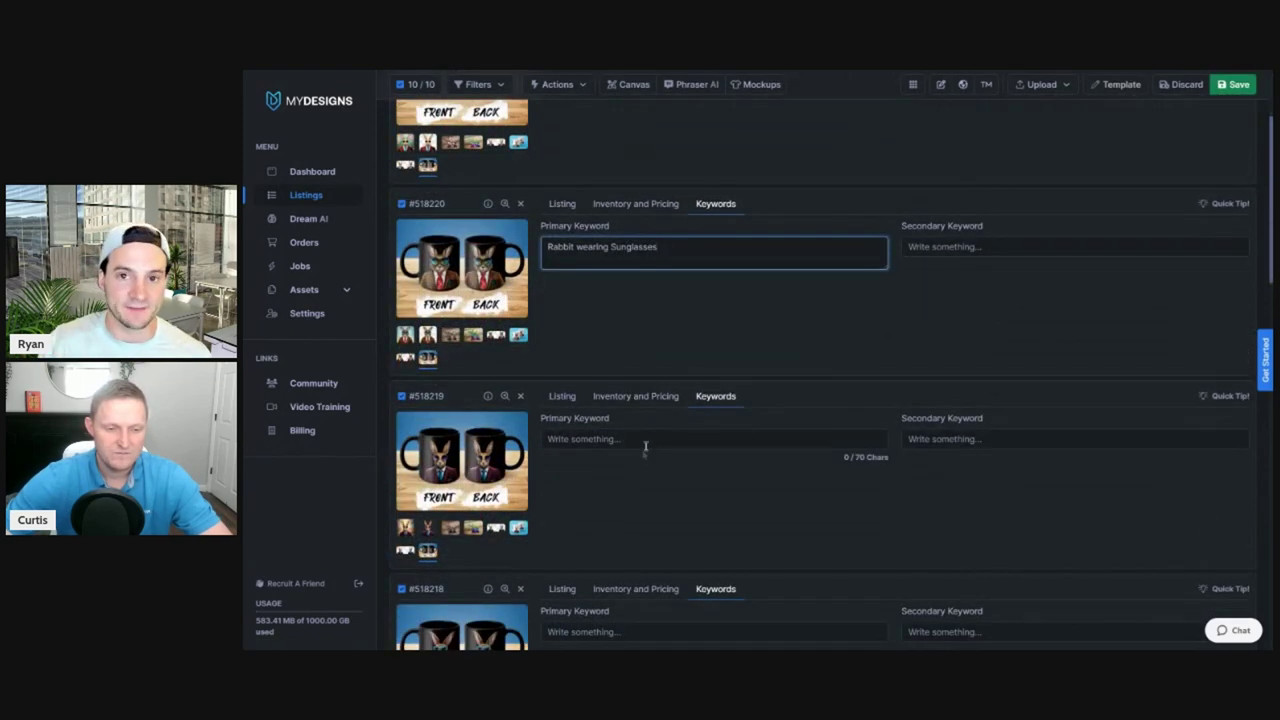
click(647, 443)
key(ctrl+v)
scroll(648, 440, down, 1)
click(648, 522)
key(ctrl+v)
Give #518217 and #518216 the primary keyword Cocker Spaniel
scroll(648, 412, down, 2)
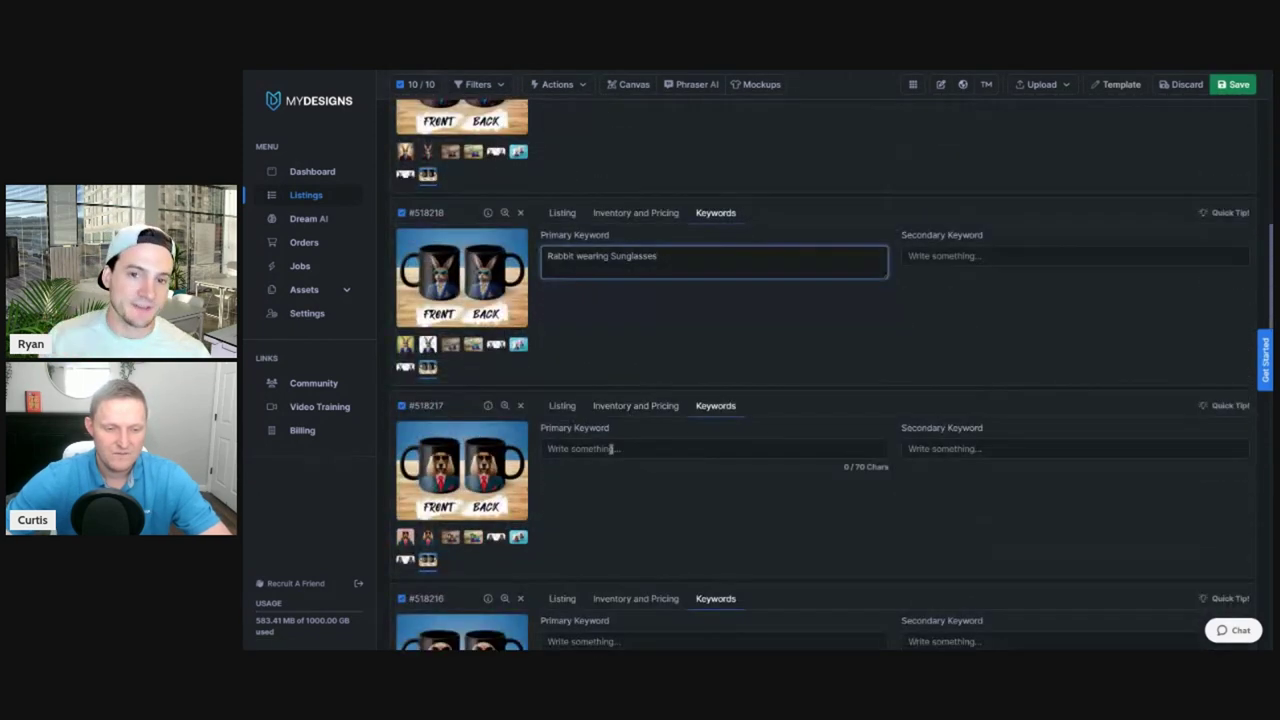
click(610, 450)
text(Cocker Spaniel)
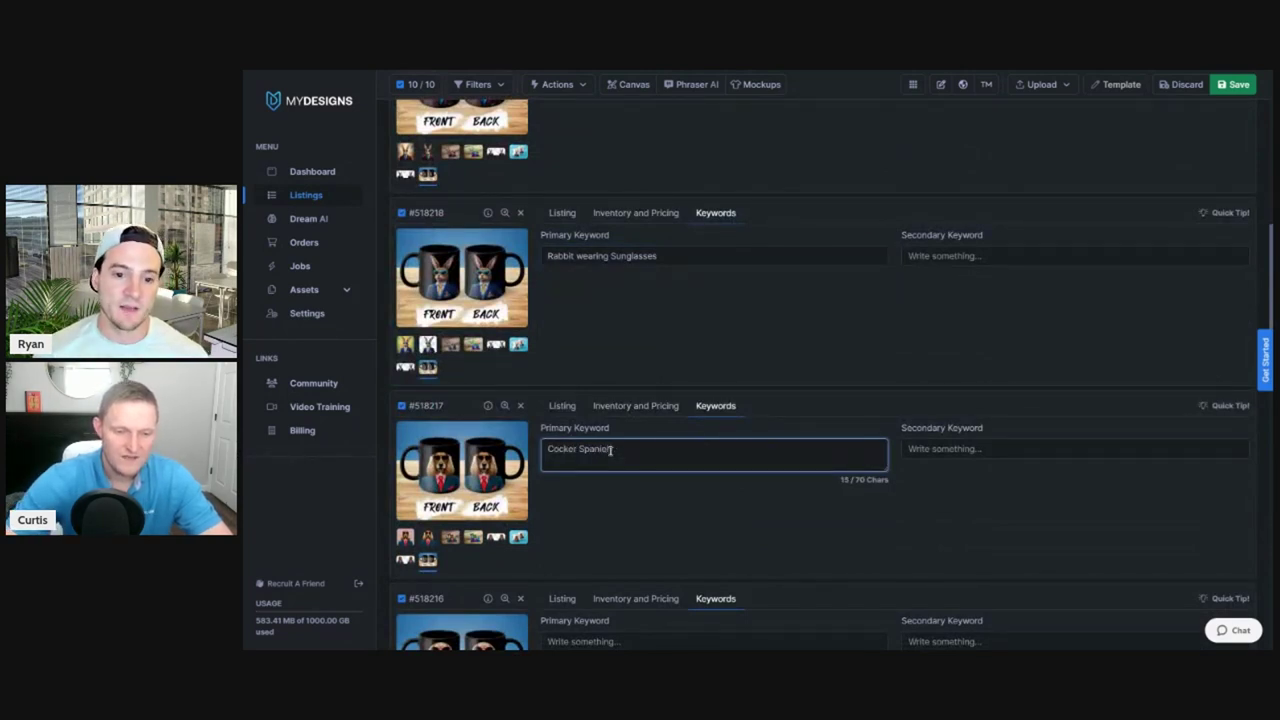
key(ctrl+a)
key(ctrl+c)
scroll(634, 394, down, 2)
click(620, 430)
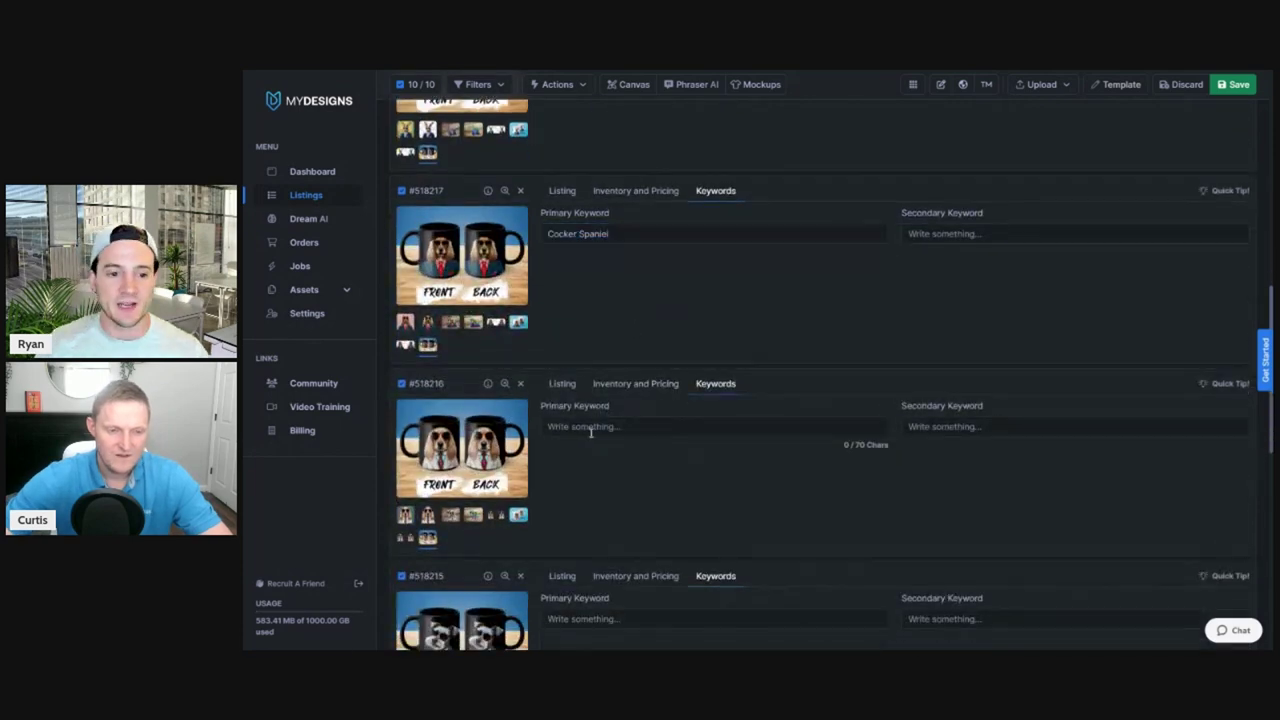
key(ctrl+v)
Give #518215, #518214, #518213 and #518212 the primary keyword Schnauzer
scroll(620, 400, down, 1)
click(601, 458)
text(S)
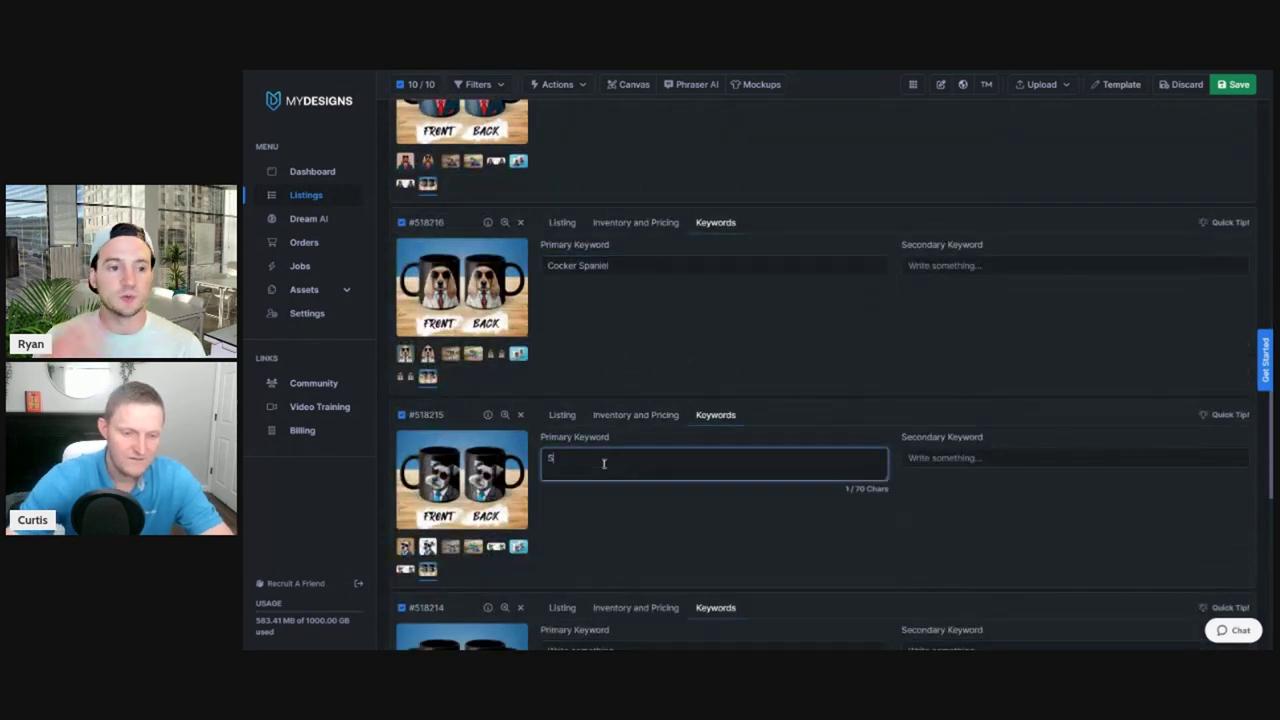
text(chnauzer)
key(ctrl+a)
key(ctrl+c)
scroll(603, 463, down, 2)
click(591, 487)
key(ctrl+v)
scroll(598, 463, down, 2)
click(598, 464)
key(ctrl+v)
scroll(599, 475, down, 2)
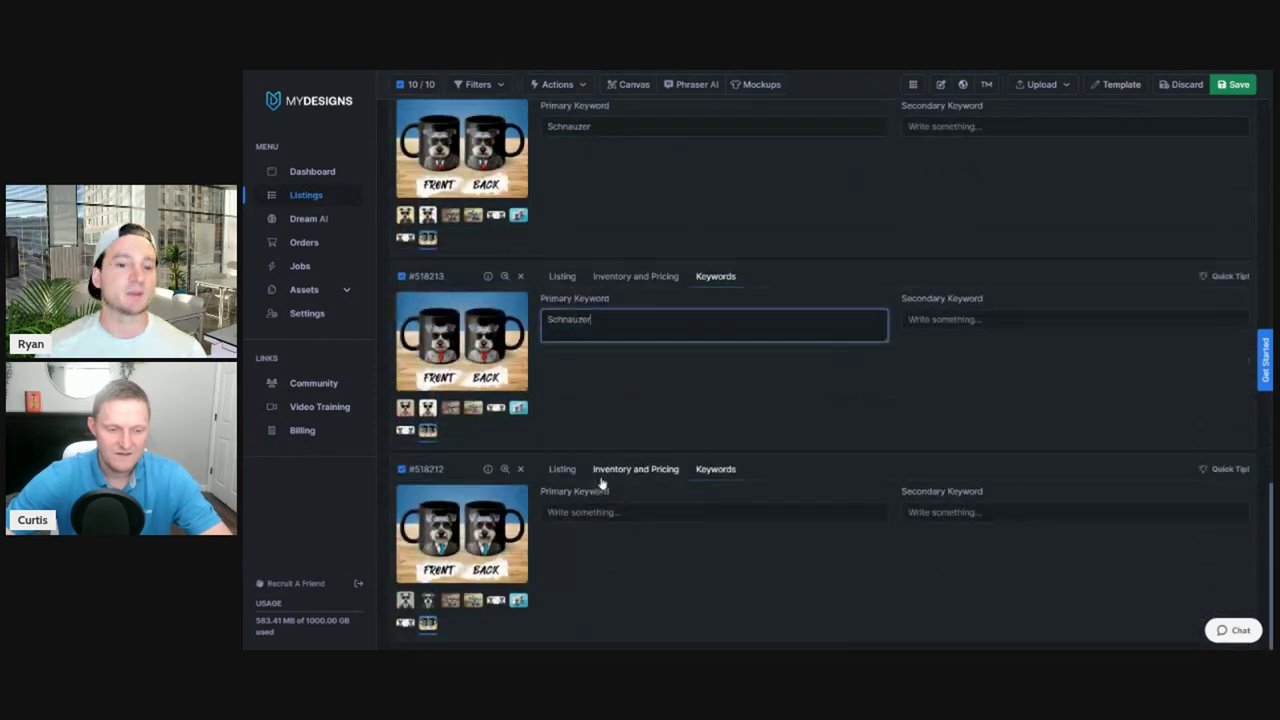
click(586, 509)
key(ctrl+v)
Review the saved primary keywords on the first listing and on #518217
scroll(631, 477, up, 15)
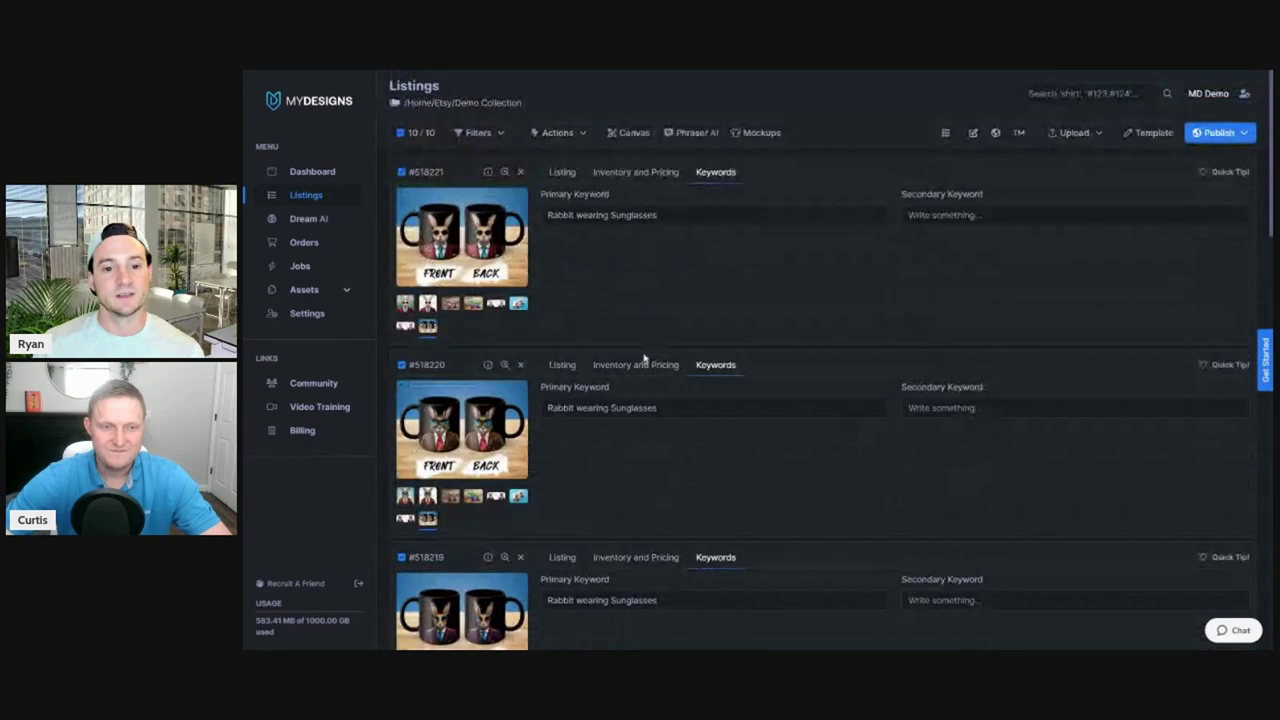
click(662, 190)
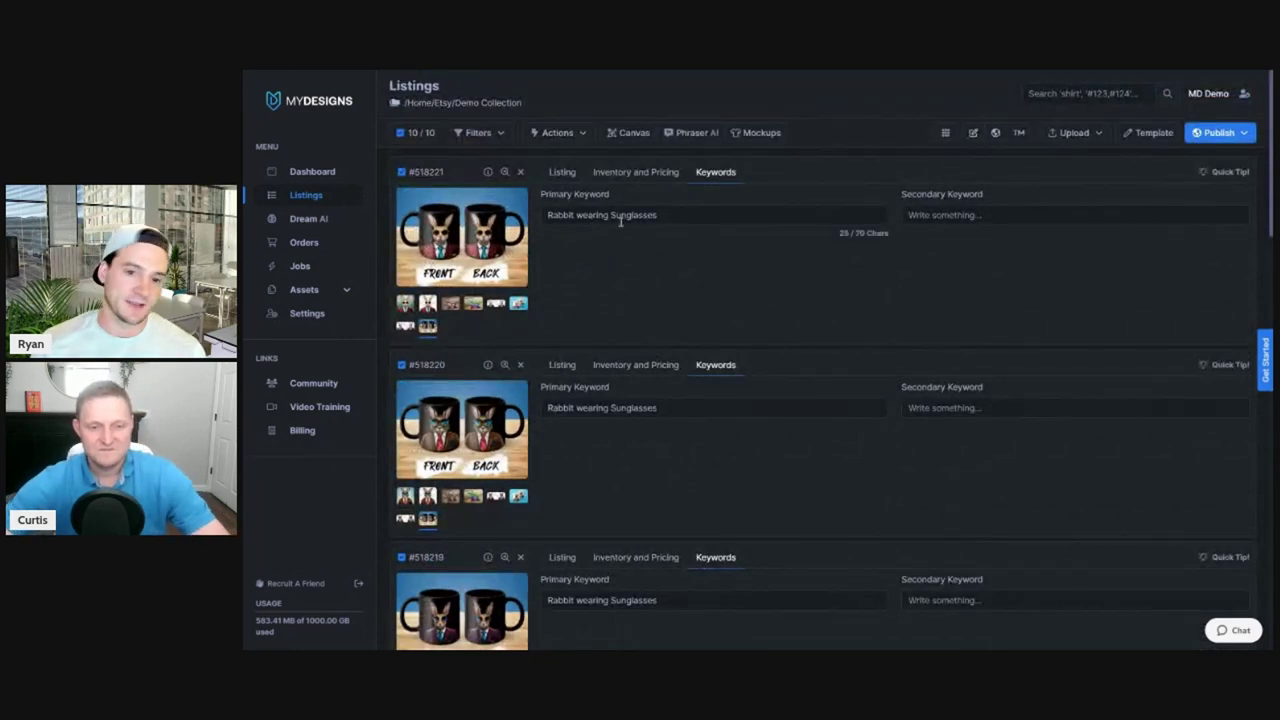
click(742, 218)
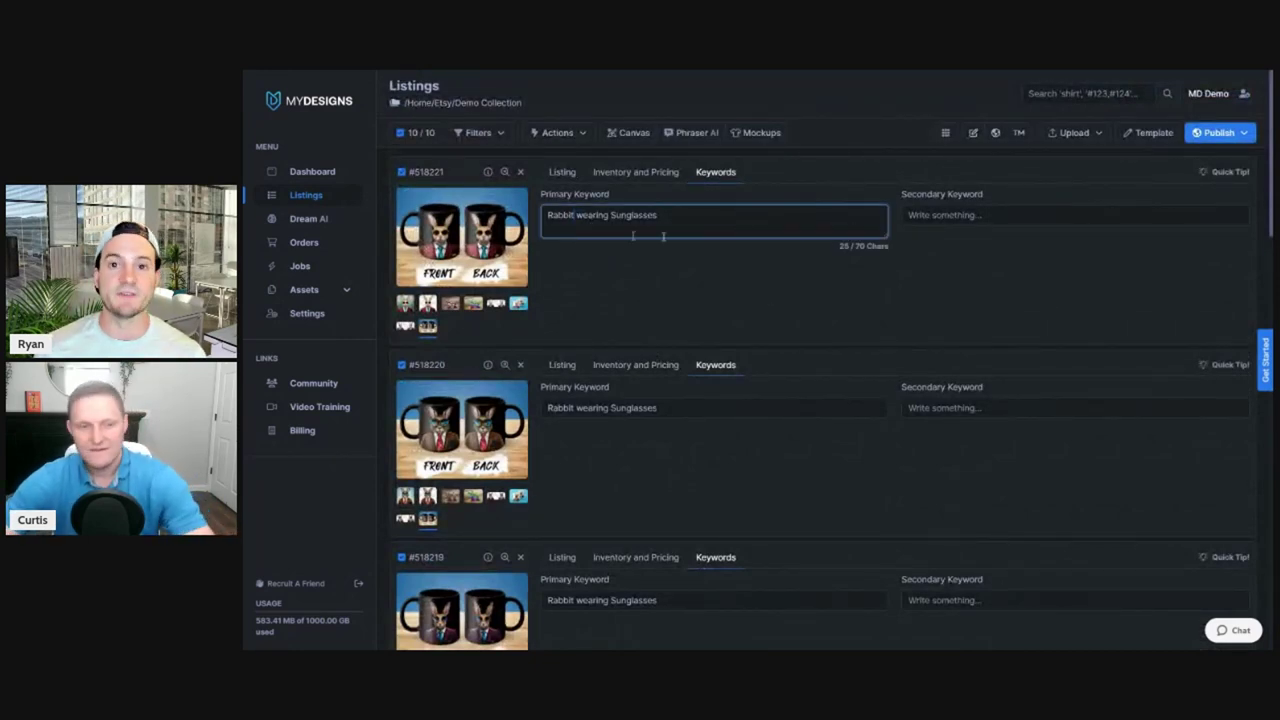
click(656, 264)
click(564, 176)
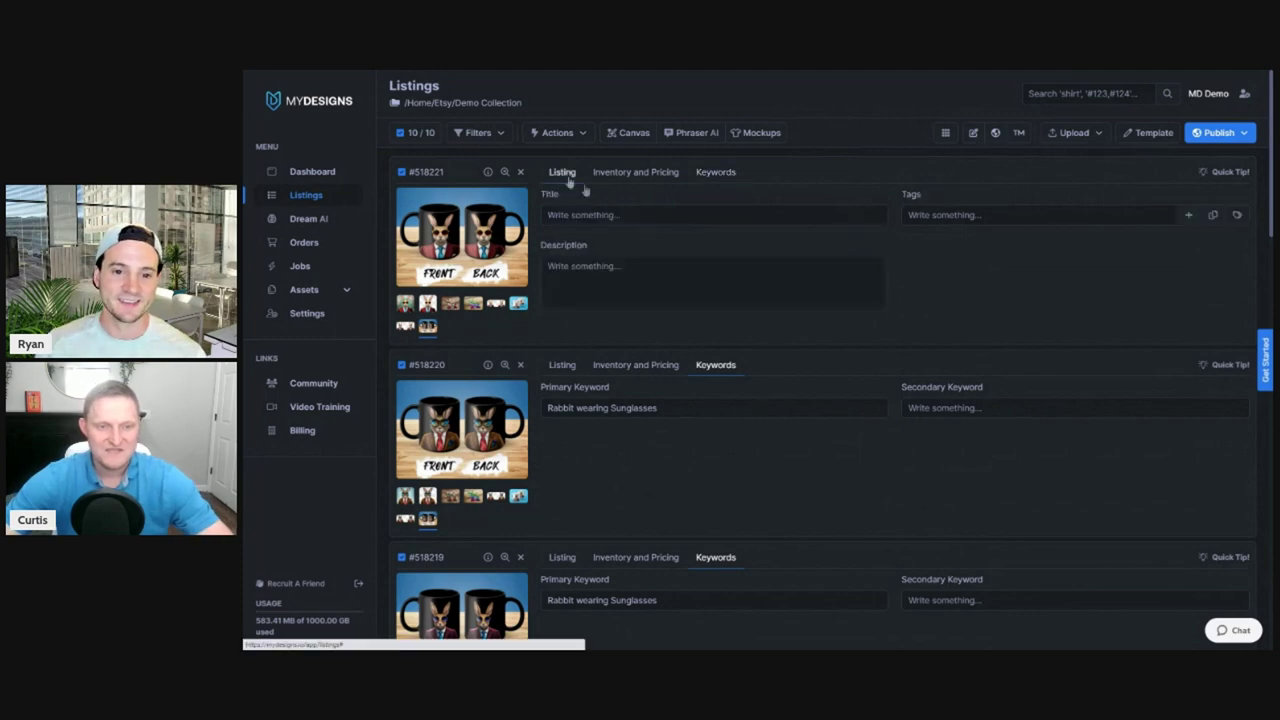
click(718, 175)
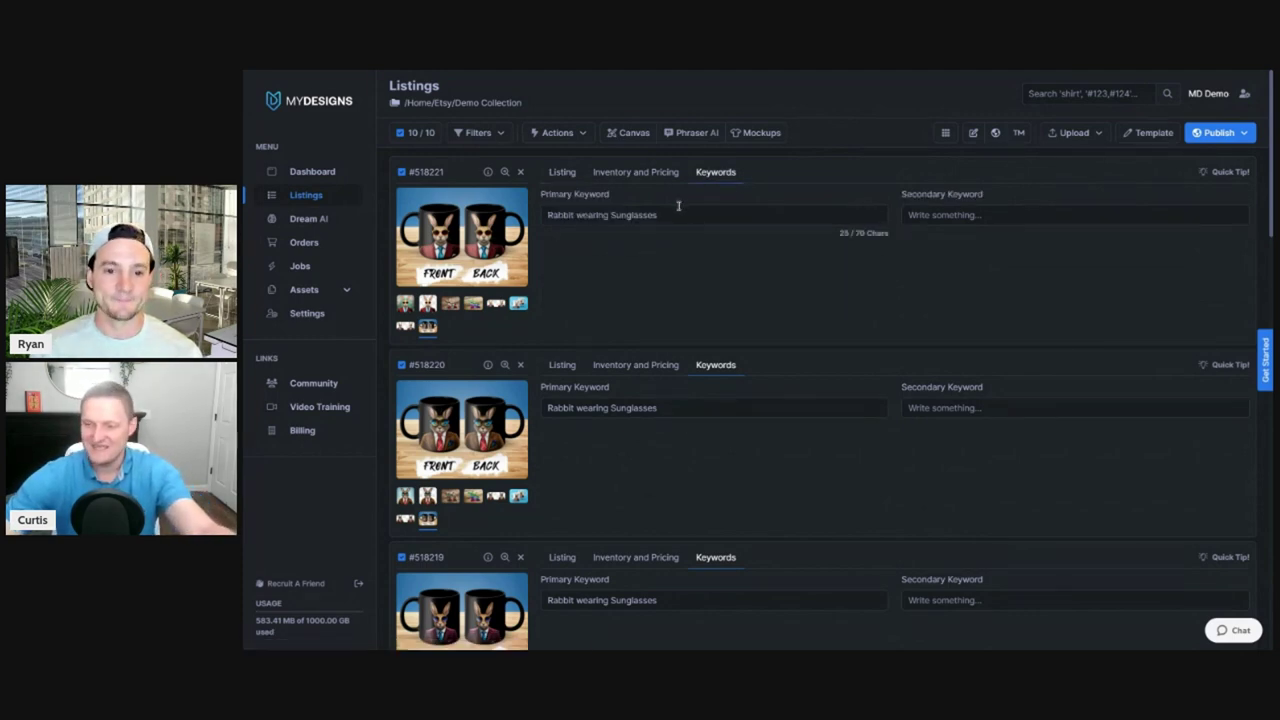
scroll(690, 245, down, 4)
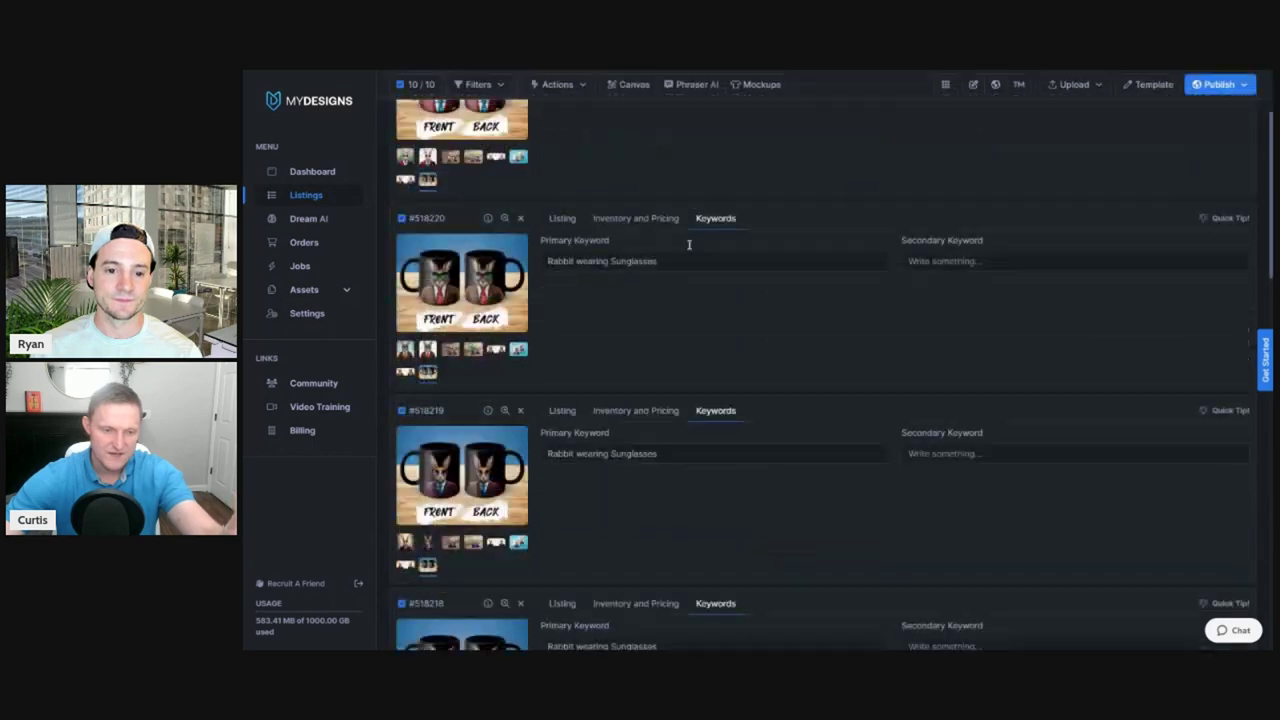
scroll(613, 317, down, 3)
click(575, 341)
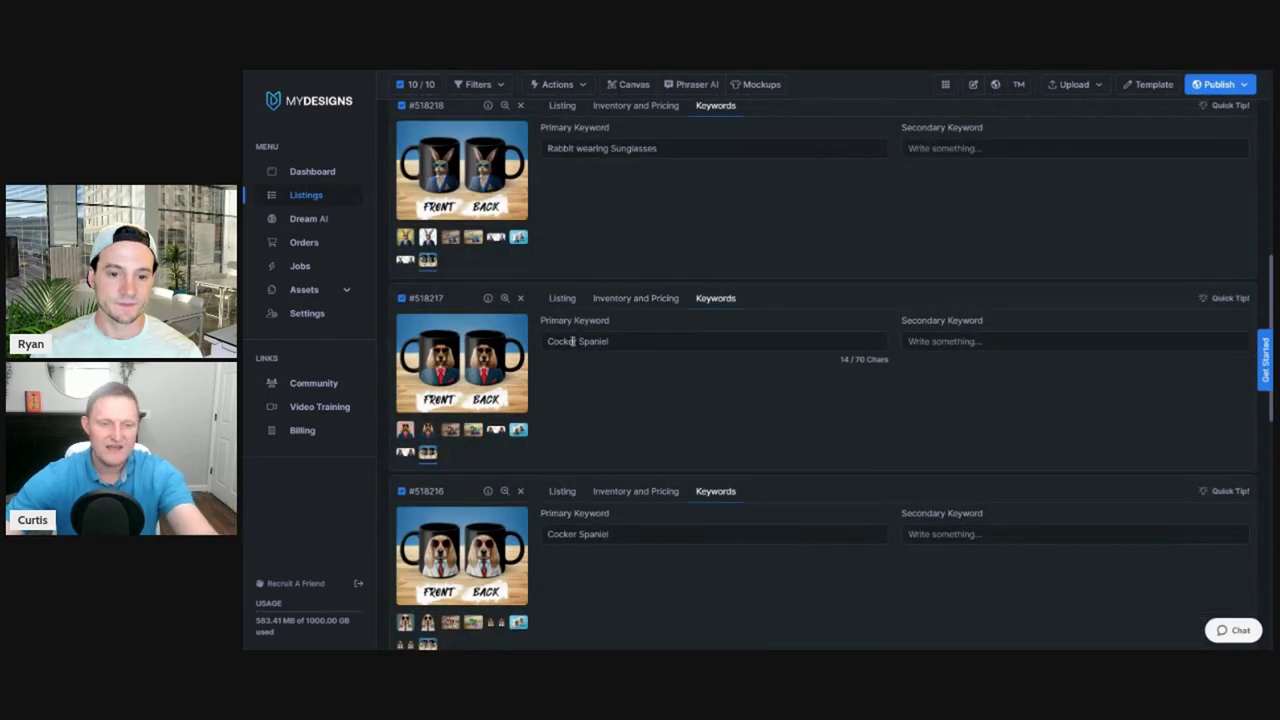
scroll(594, 320, up, 10)
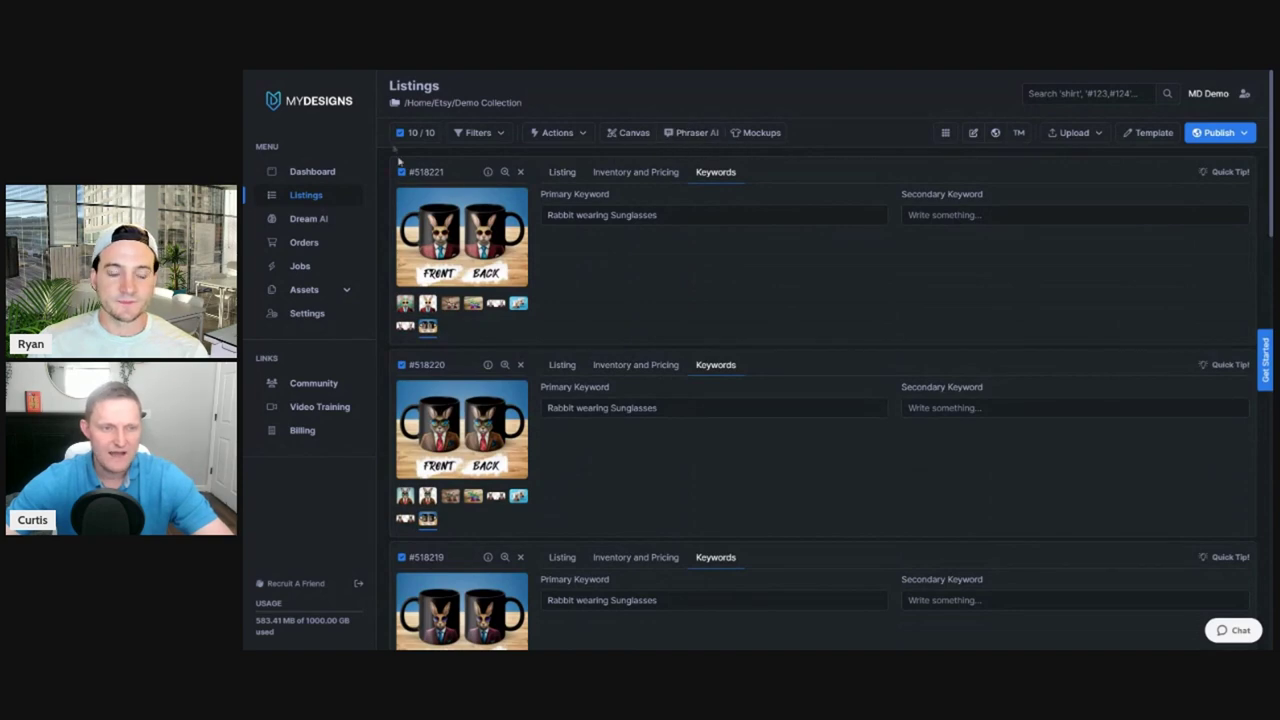
In Phraser AI, use Primary Keyword as the source and save output to Title and Tags
click(562, 173)
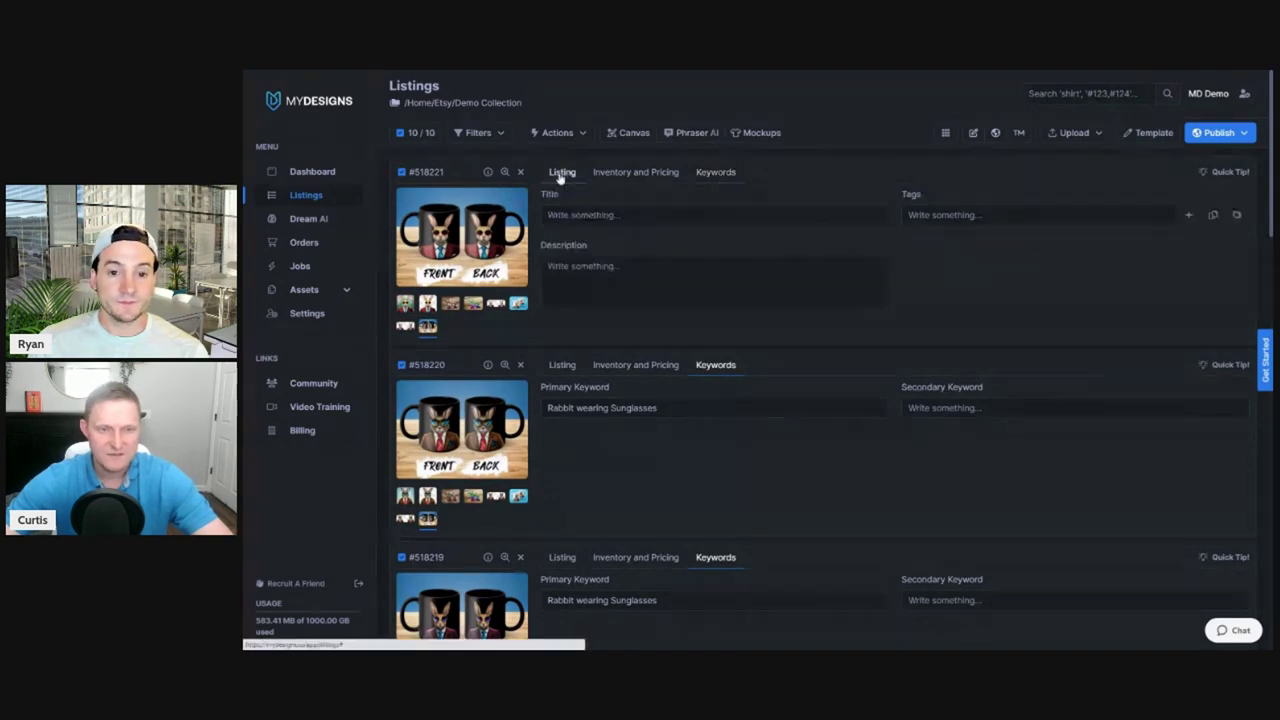
click(694, 133)
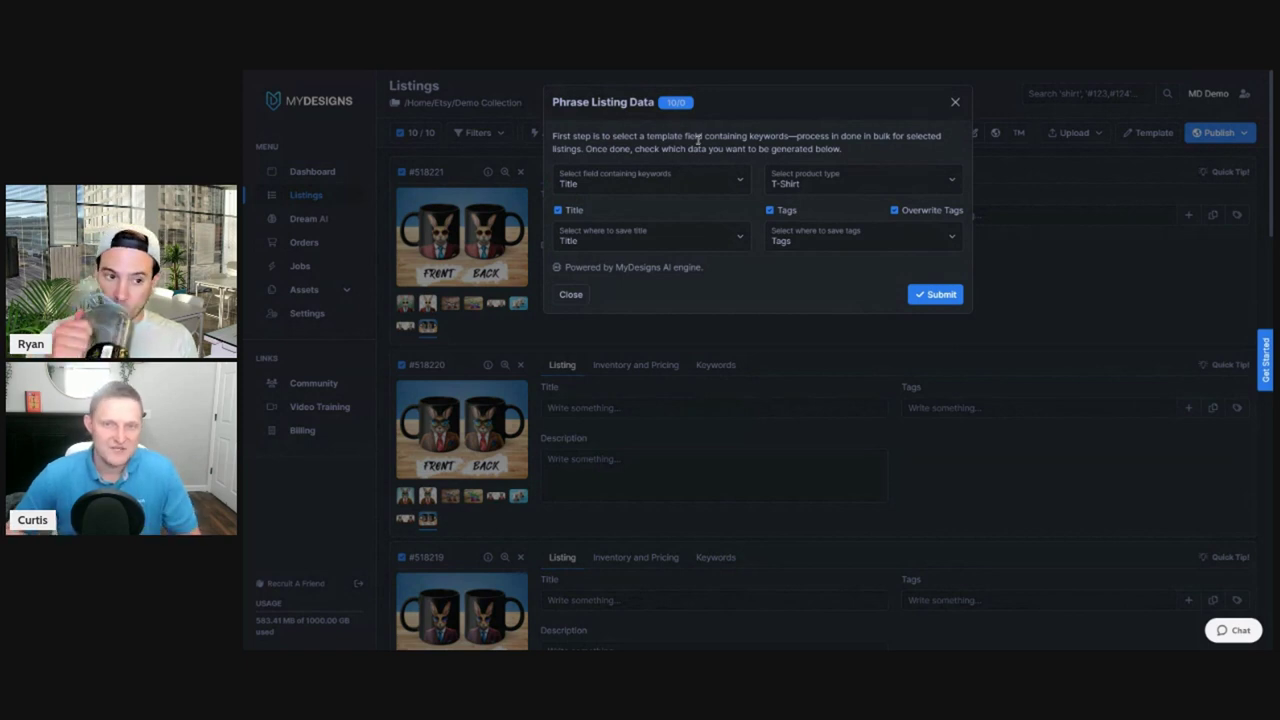
click(606, 186)
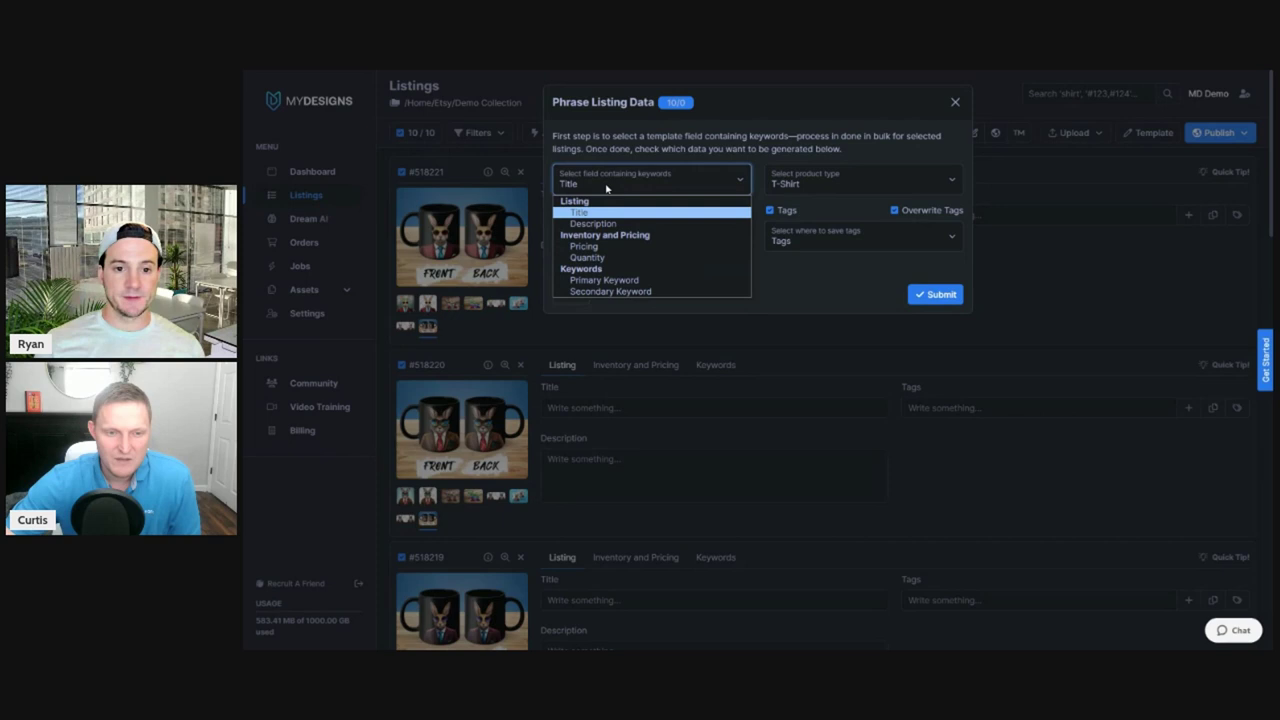
click(572, 281)
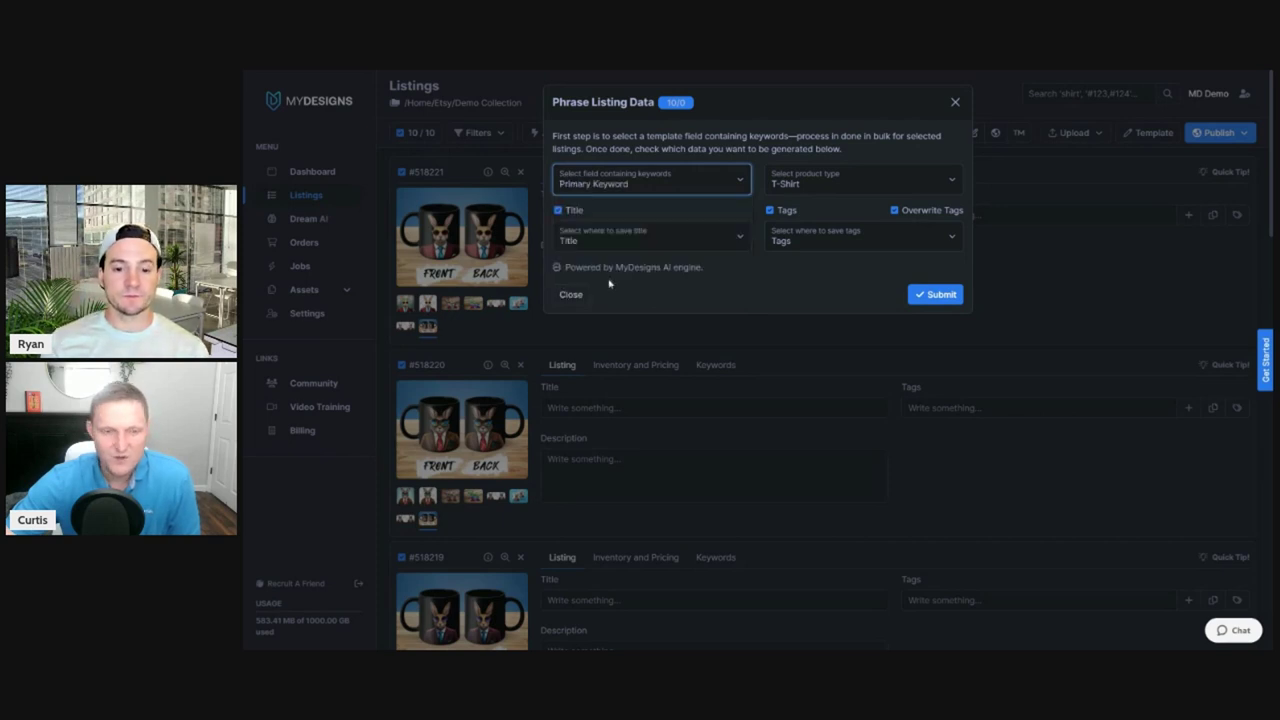
click(570, 240)
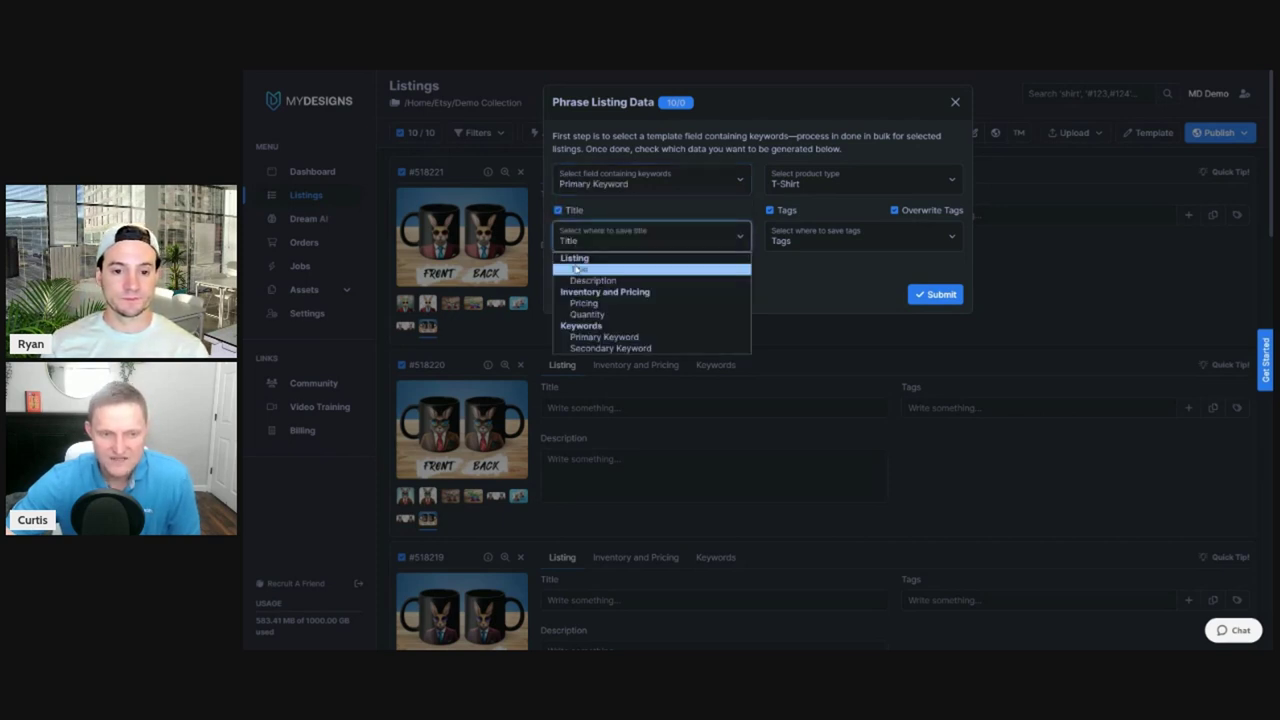
click(577, 267)
click(785, 240)
click(787, 270)
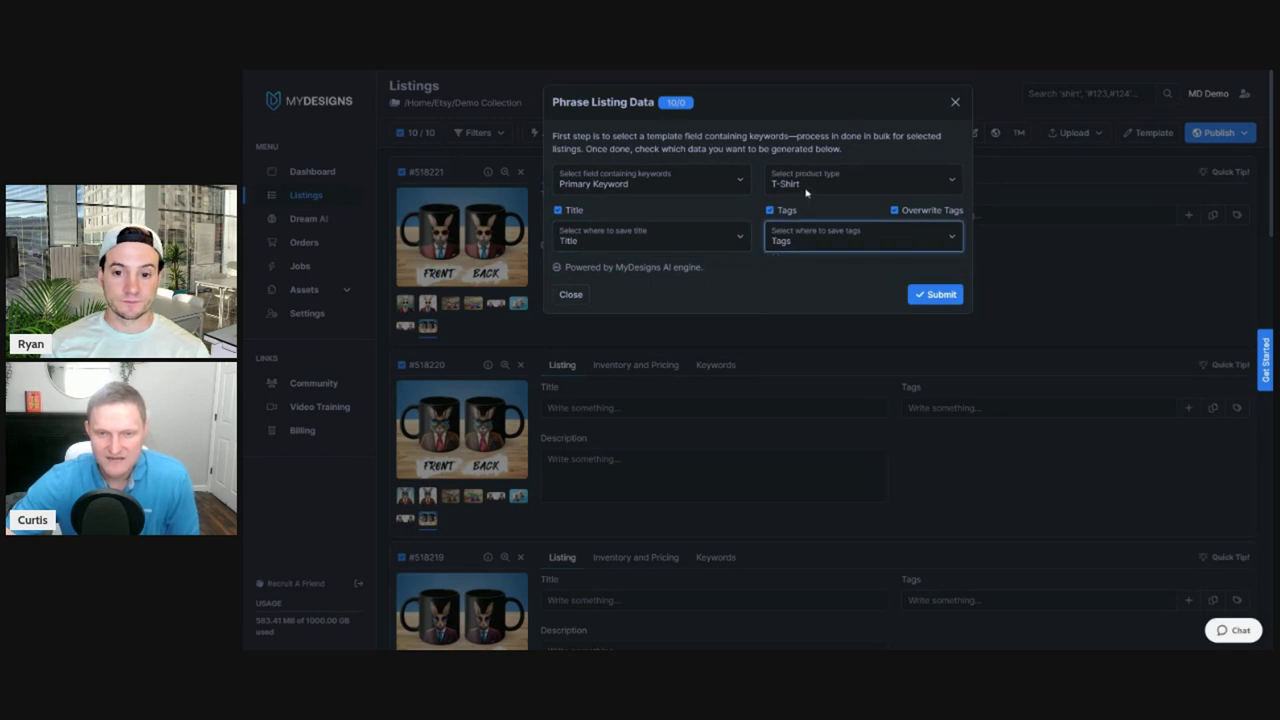
Set the product type to Mug and generate text for all 10 listings
click(806, 188)
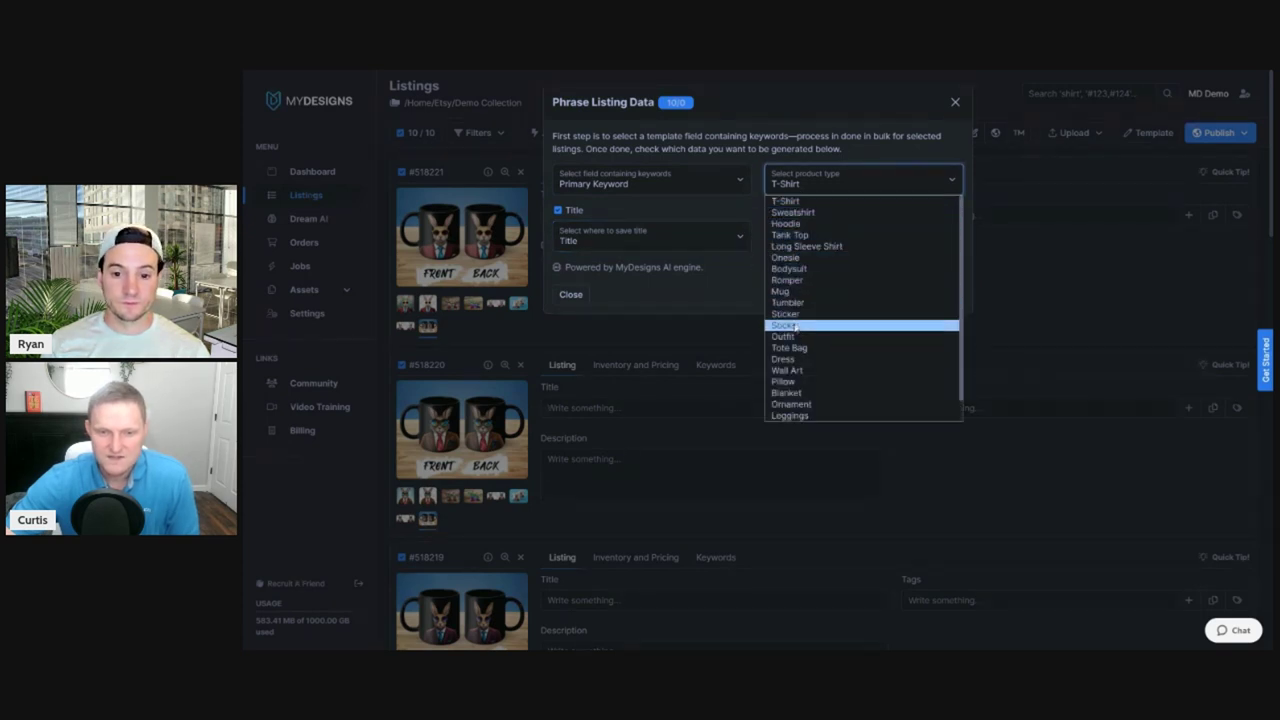
scroll(792, 340, down, 2)
scroll(794, 290, up, 2)
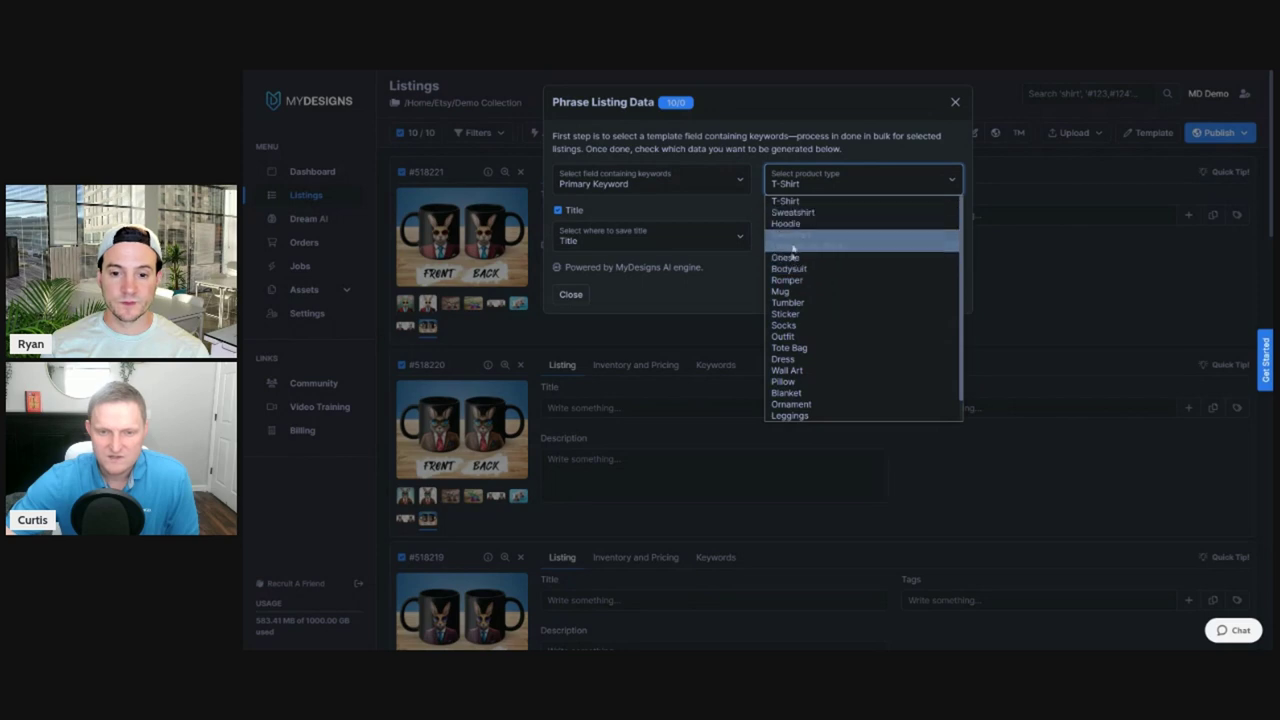
click(781, 291)
click(935, 294)
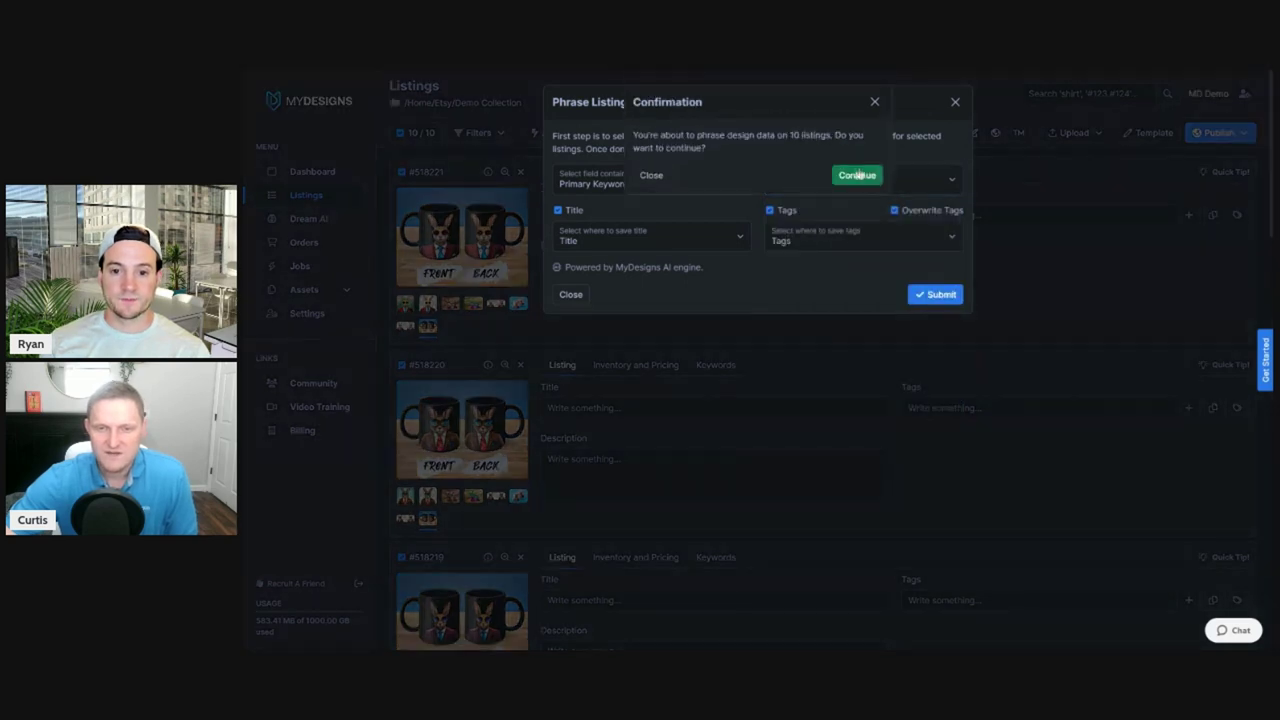
click(857, 175)
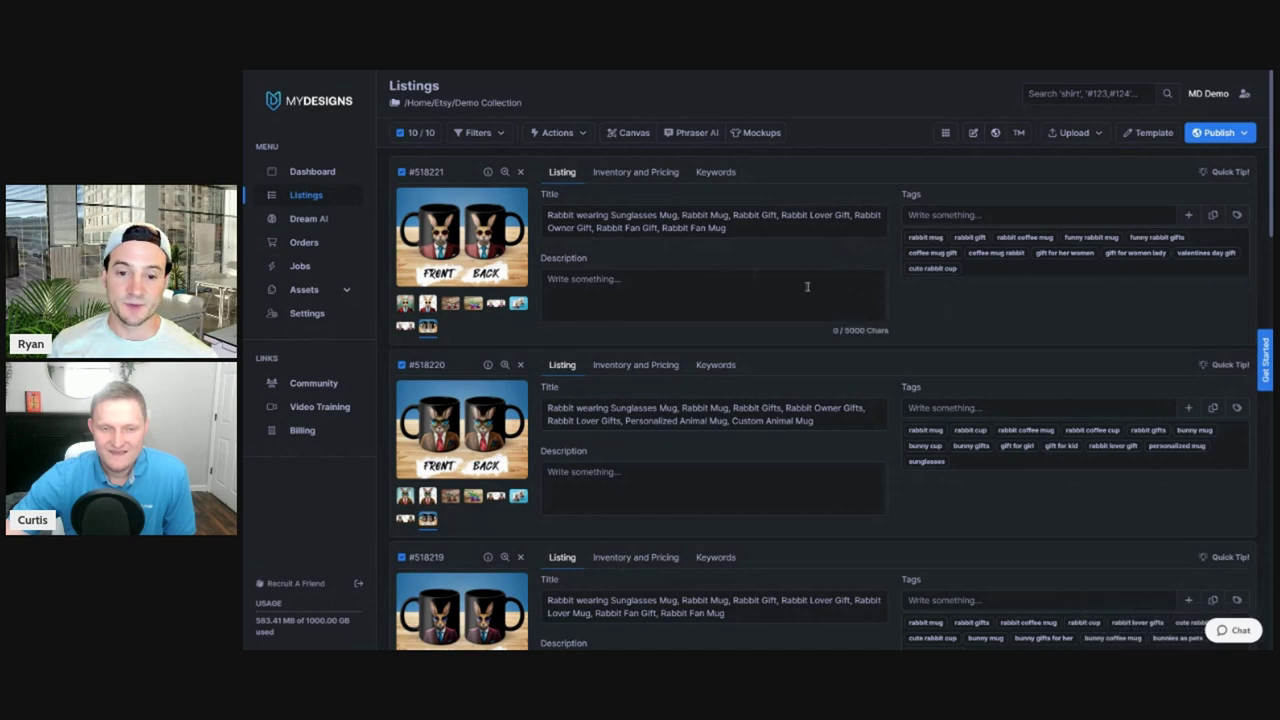
Scroll through the listings to review the generated titles and tags
scroll(780, 266, down, 1)
scroll(737, 340, up, 1)
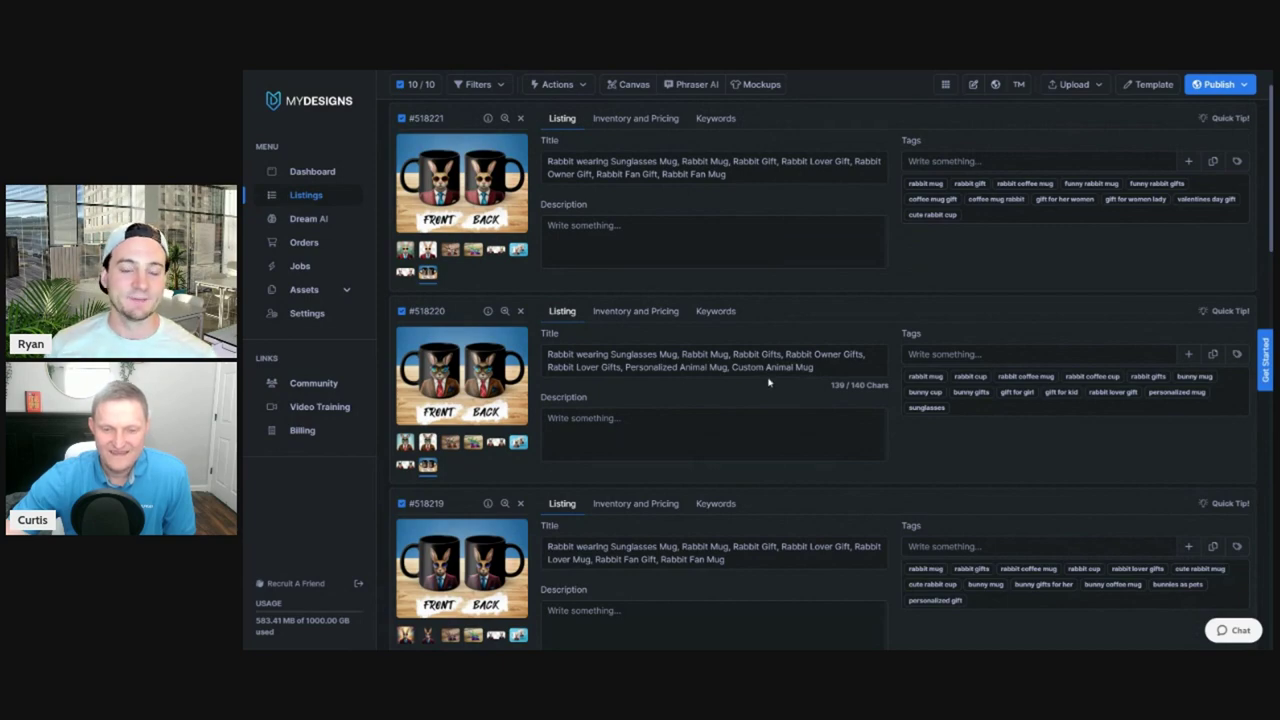
scroll(790, 380, down, 4)
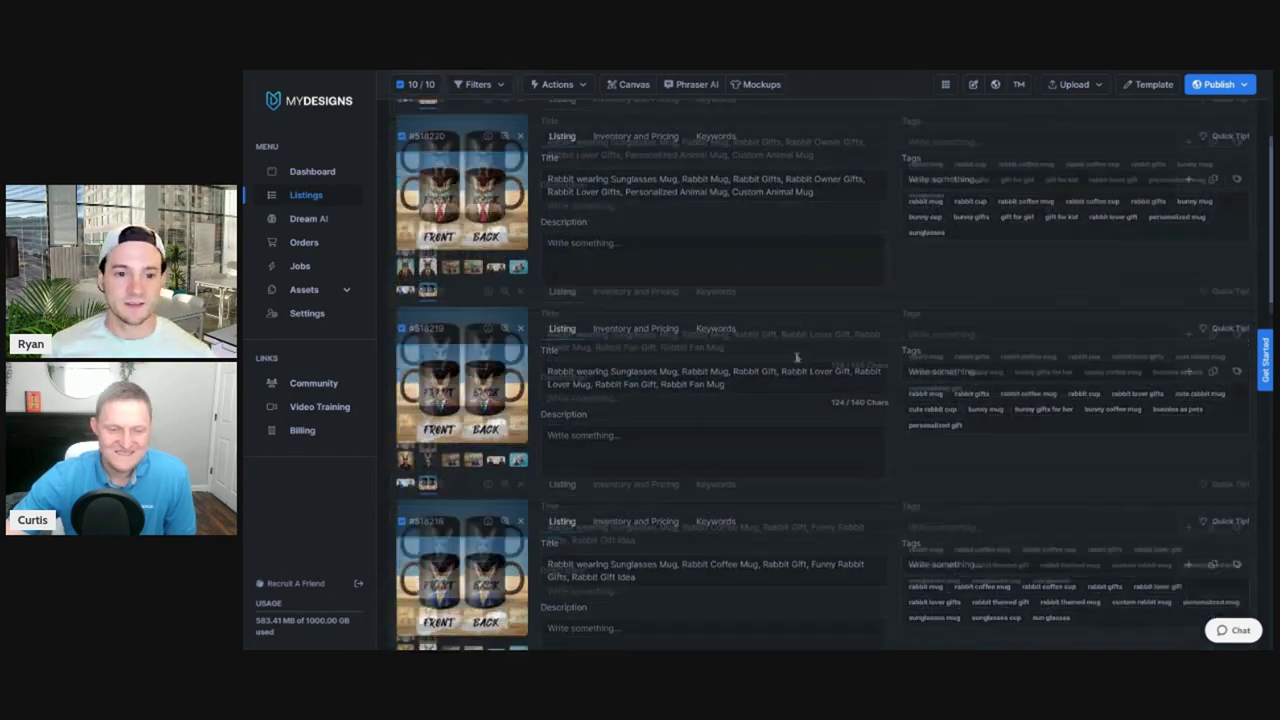
scroll(792, 358, down, 3)
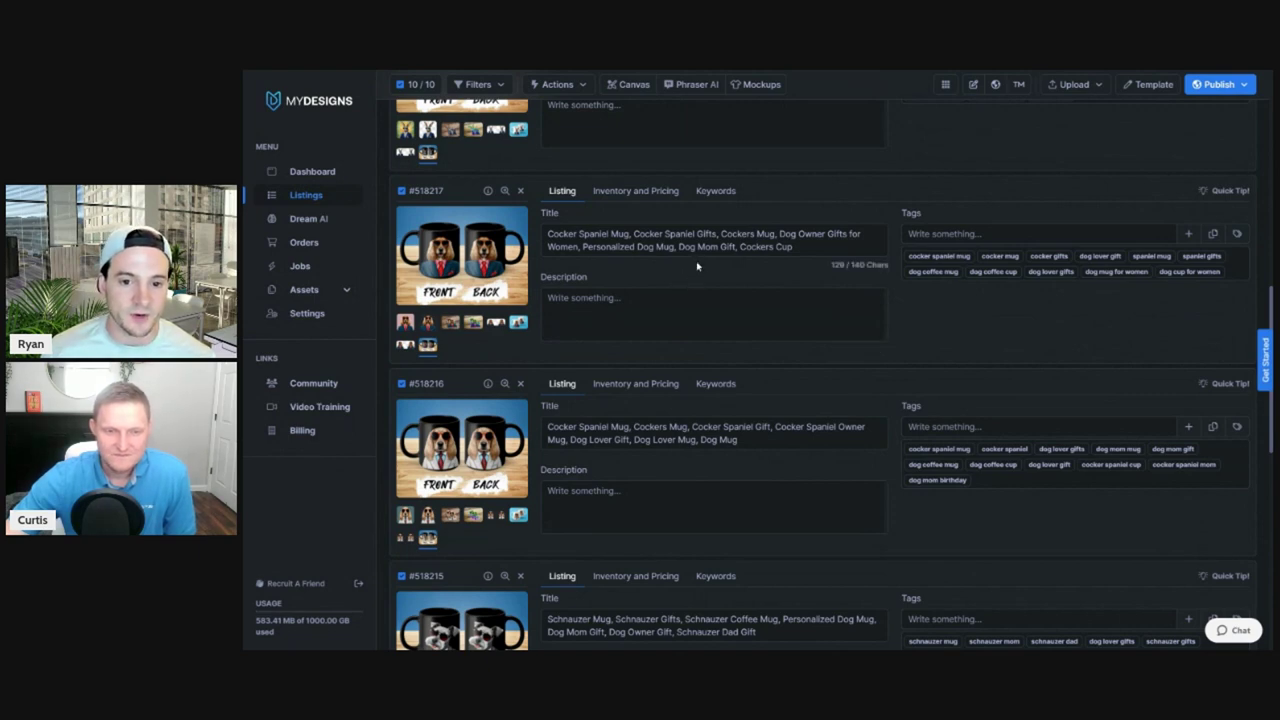
scroll(751, 279, down, 1)
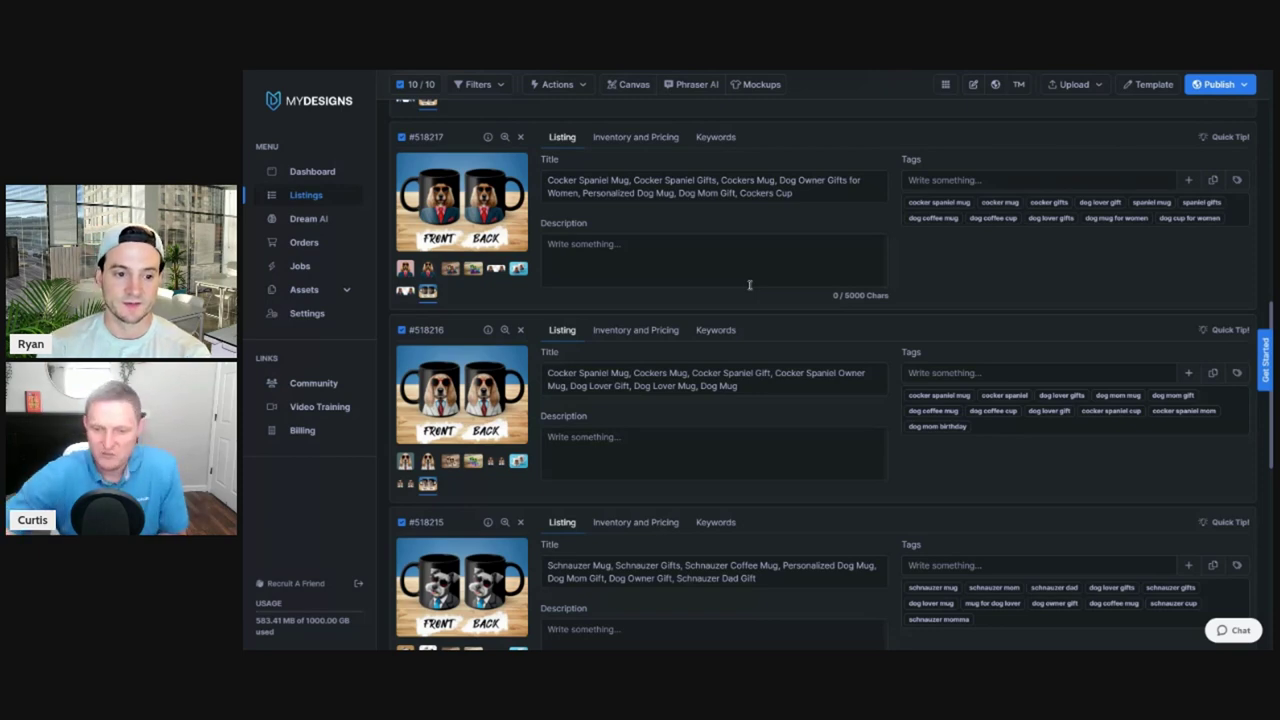
scroll(735, 300, down, 3)
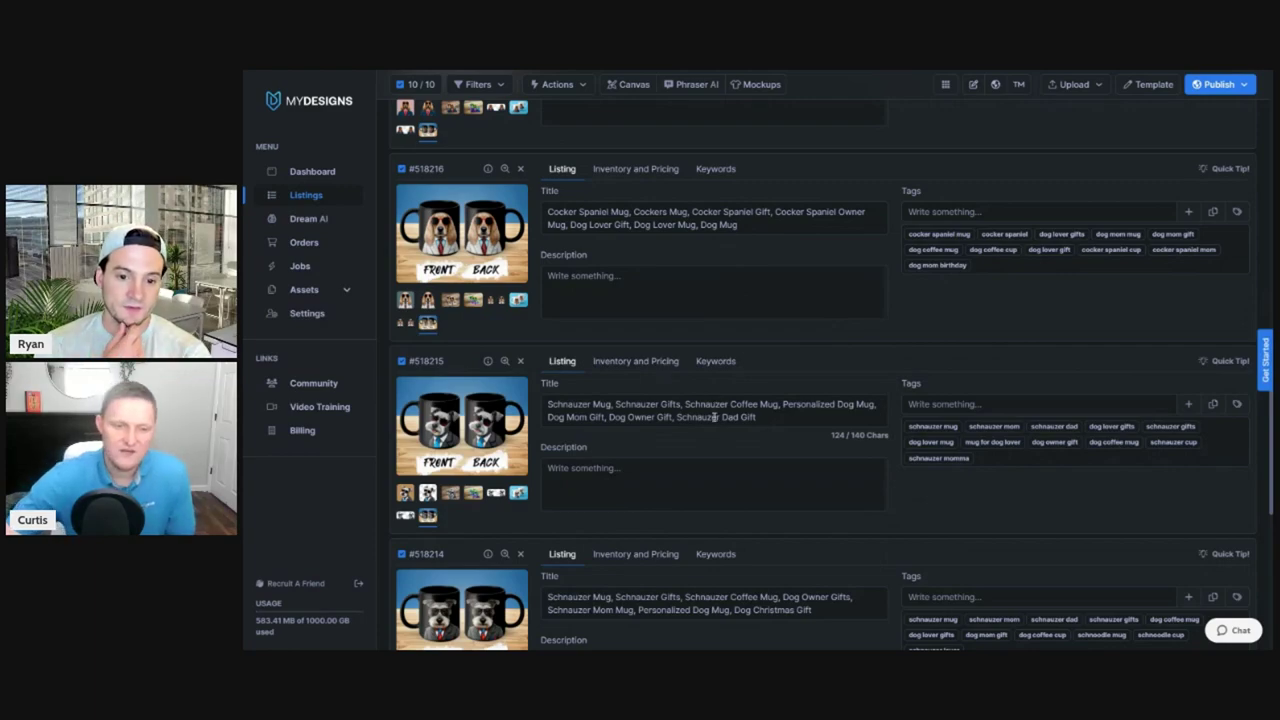
scroll(719, 410, down, 1)
scroll(719, 410, down, 5)
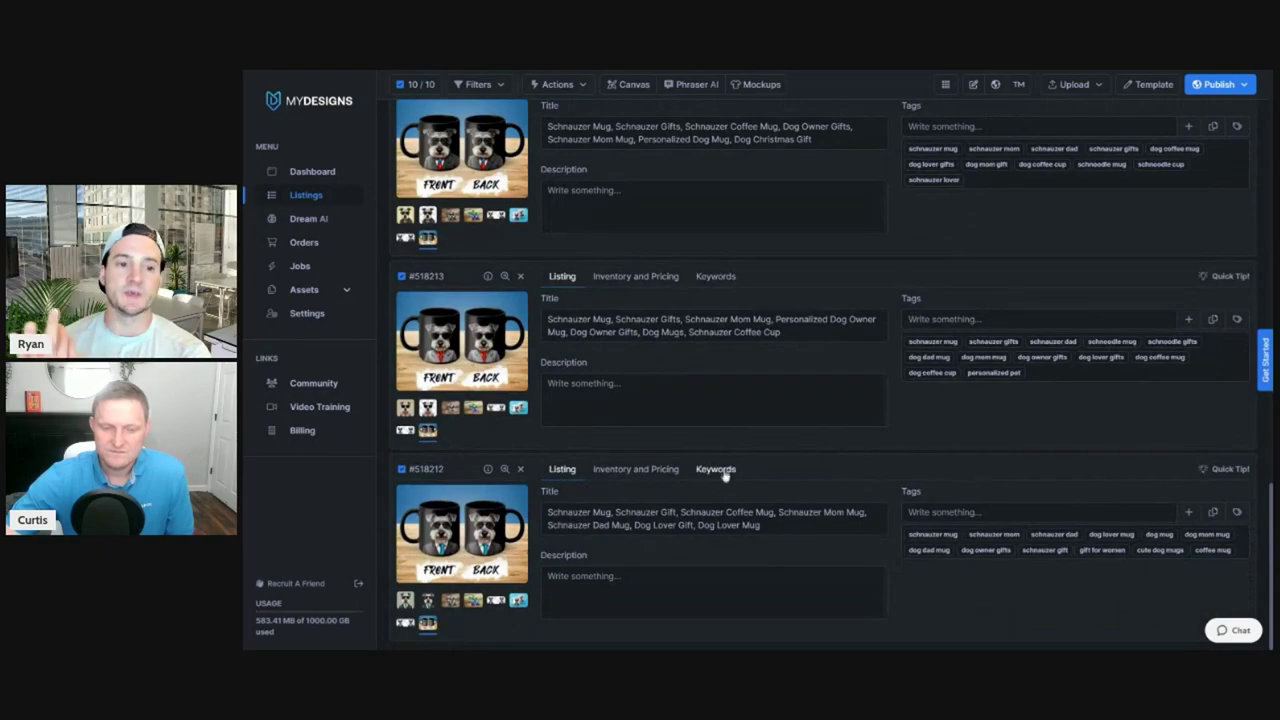
scroll(725, 472, up, 5)
scroll(725, 472, up, 18)
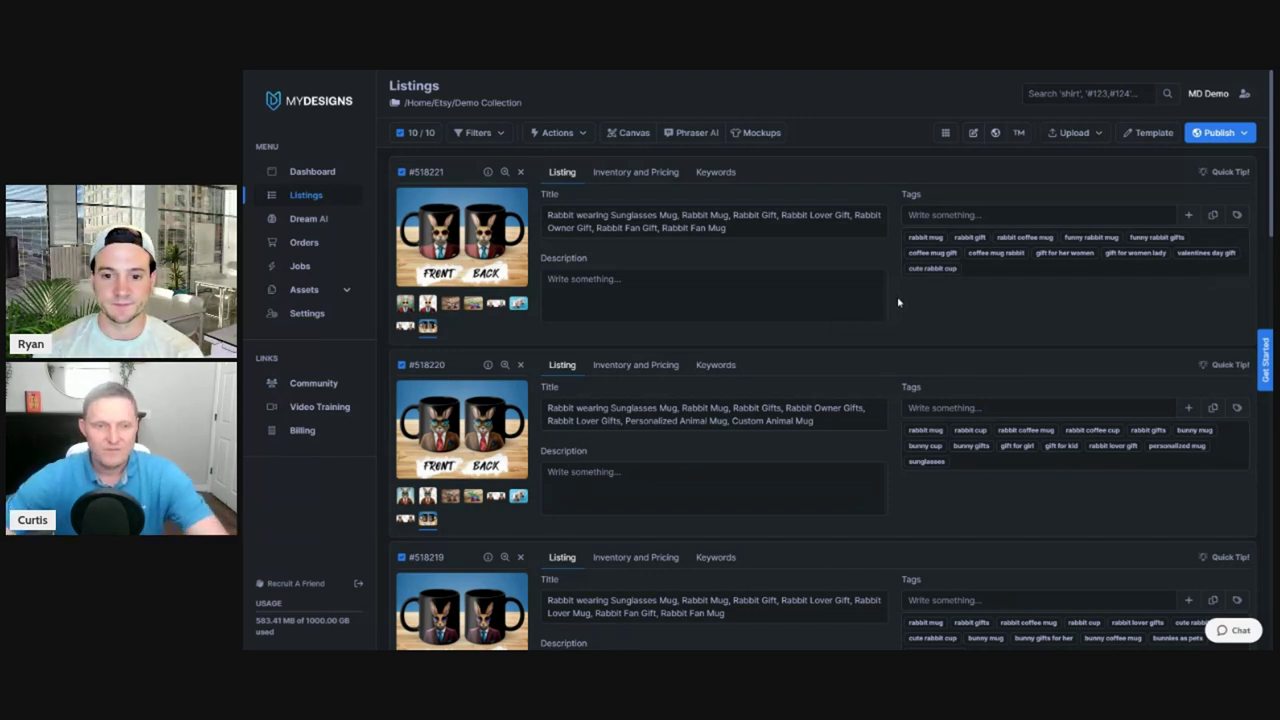
Inspect #518221's empty description and its tags, then open the Mockups menu
click(690, 279)
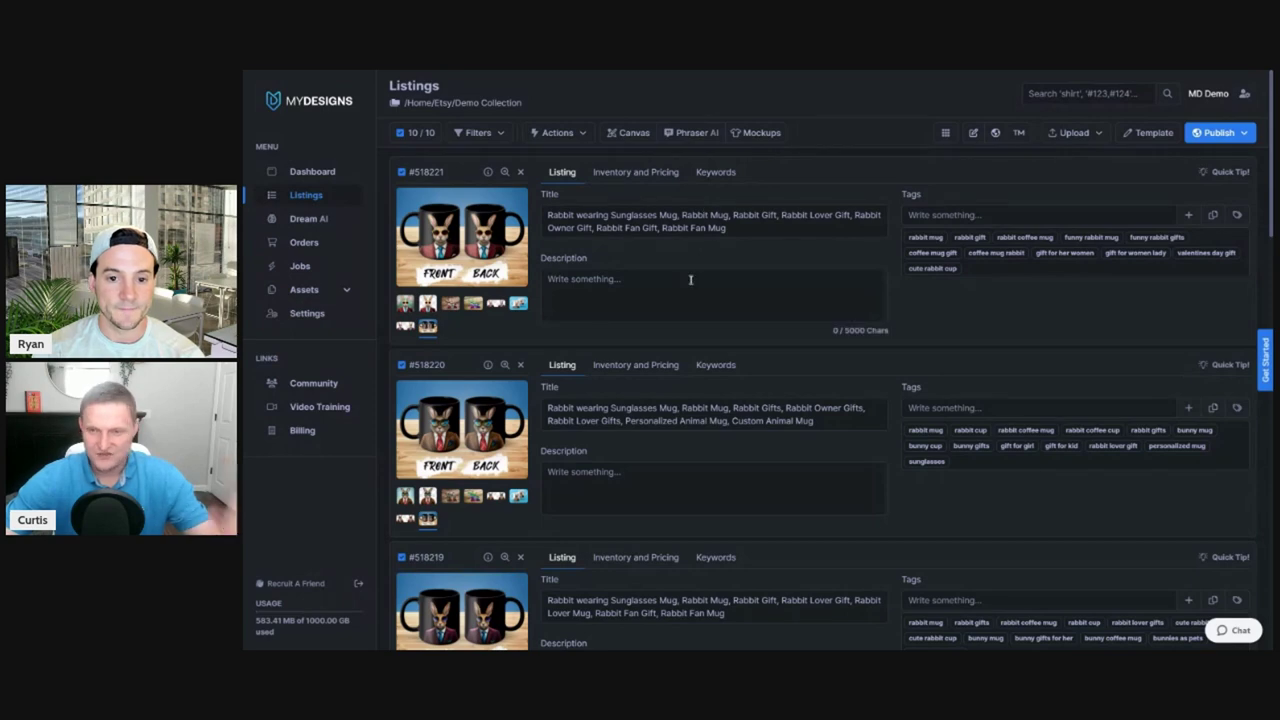
click(938, 256)
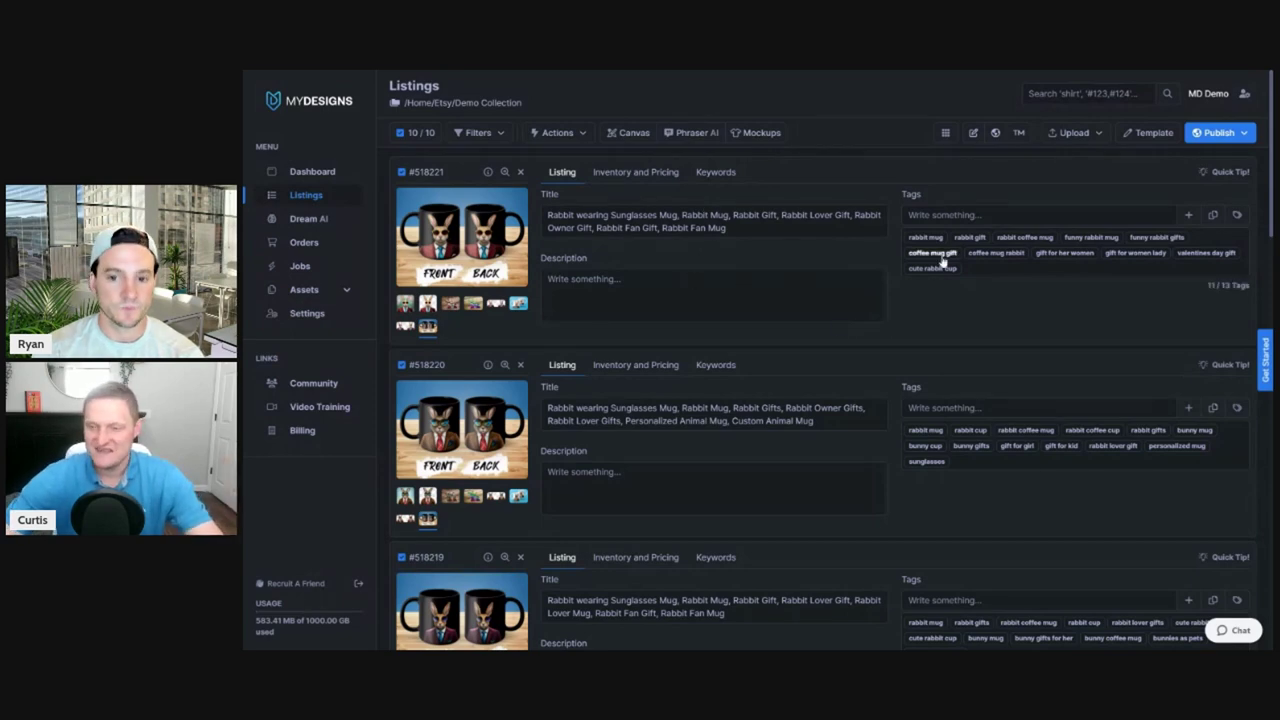
click(757, 132)
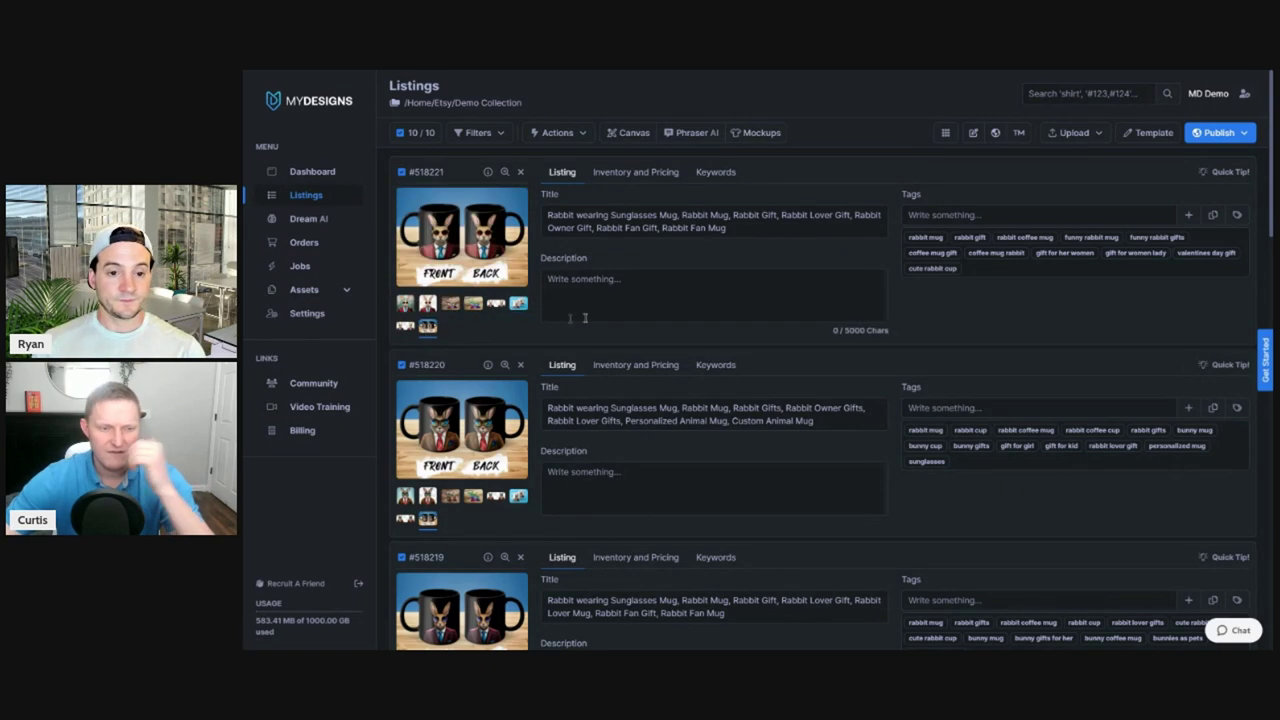
Start video mockups, excluding Default, Mockup 1 and both print files from the inputs
mouse_move(743, 147)
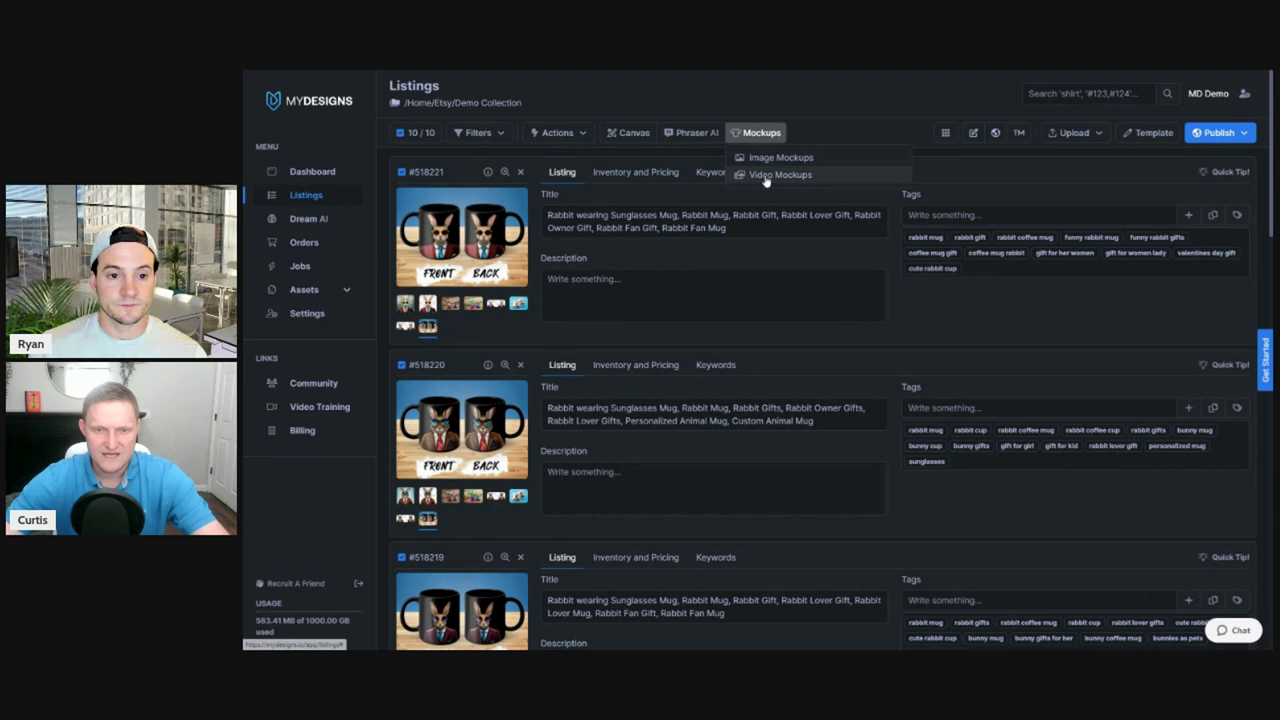
click(758, 174)
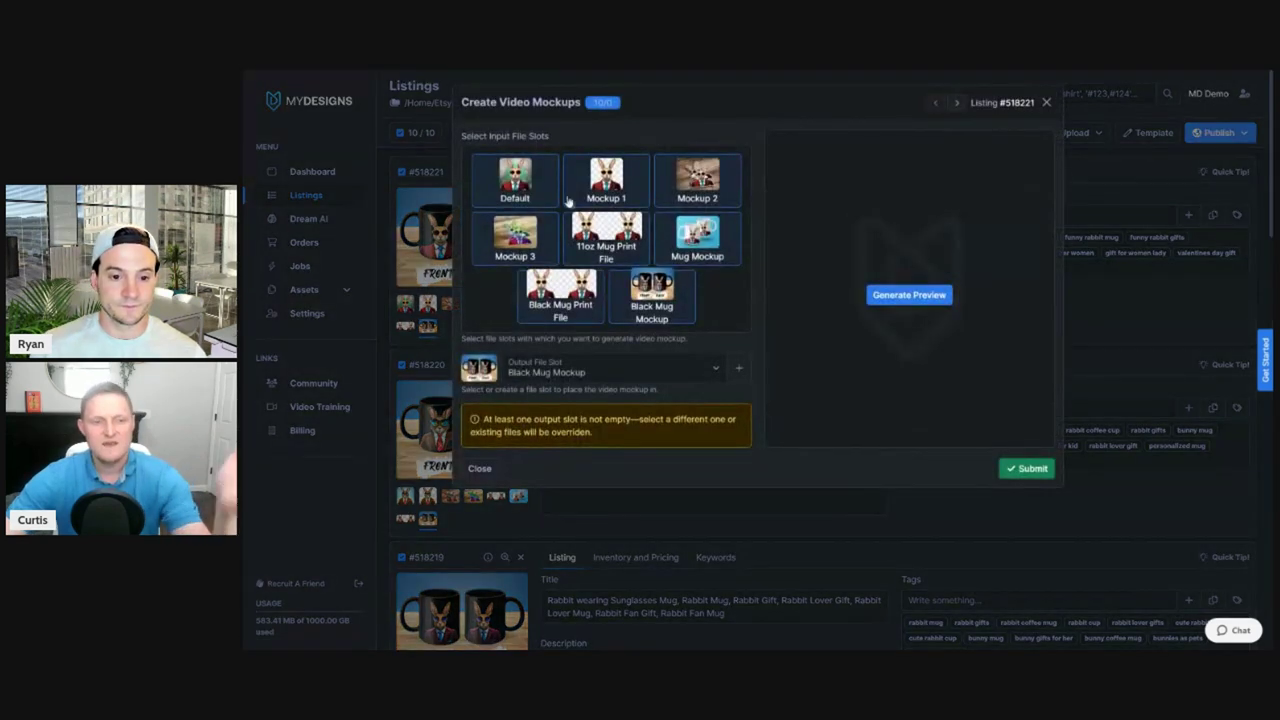
click(530, 183)
click(565, 190)
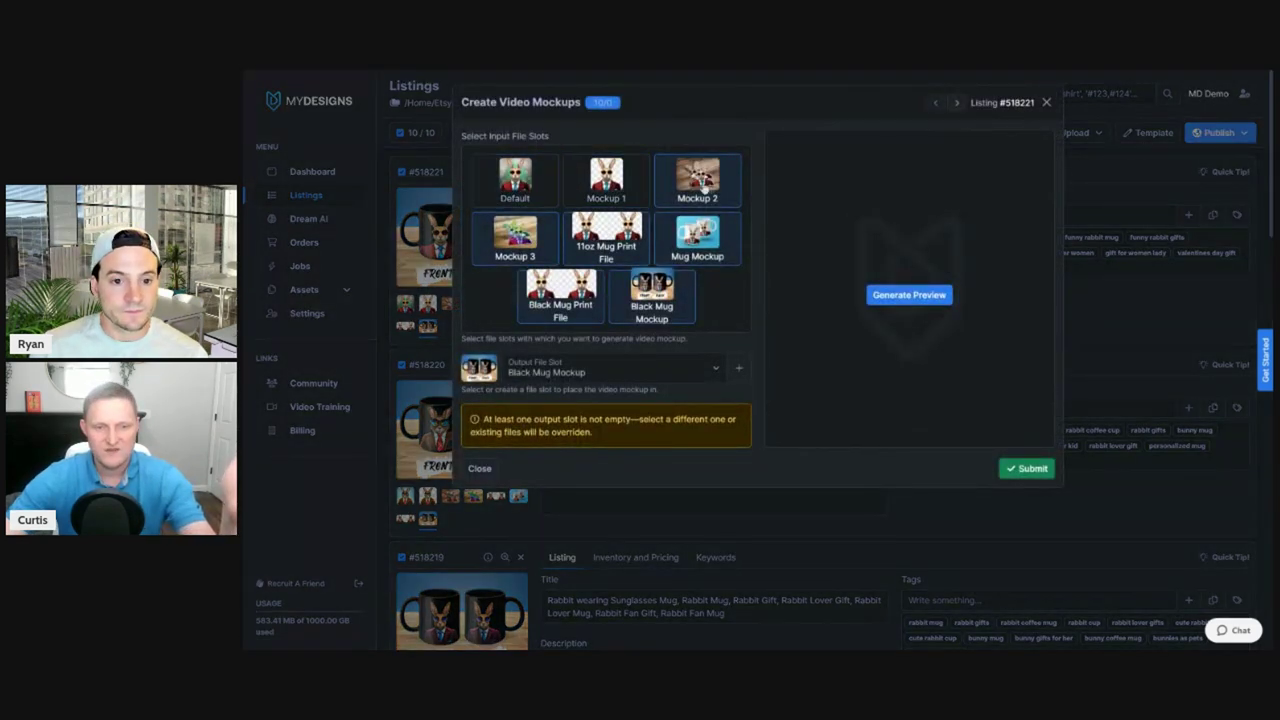
click(606, 240)
click(562, 300)
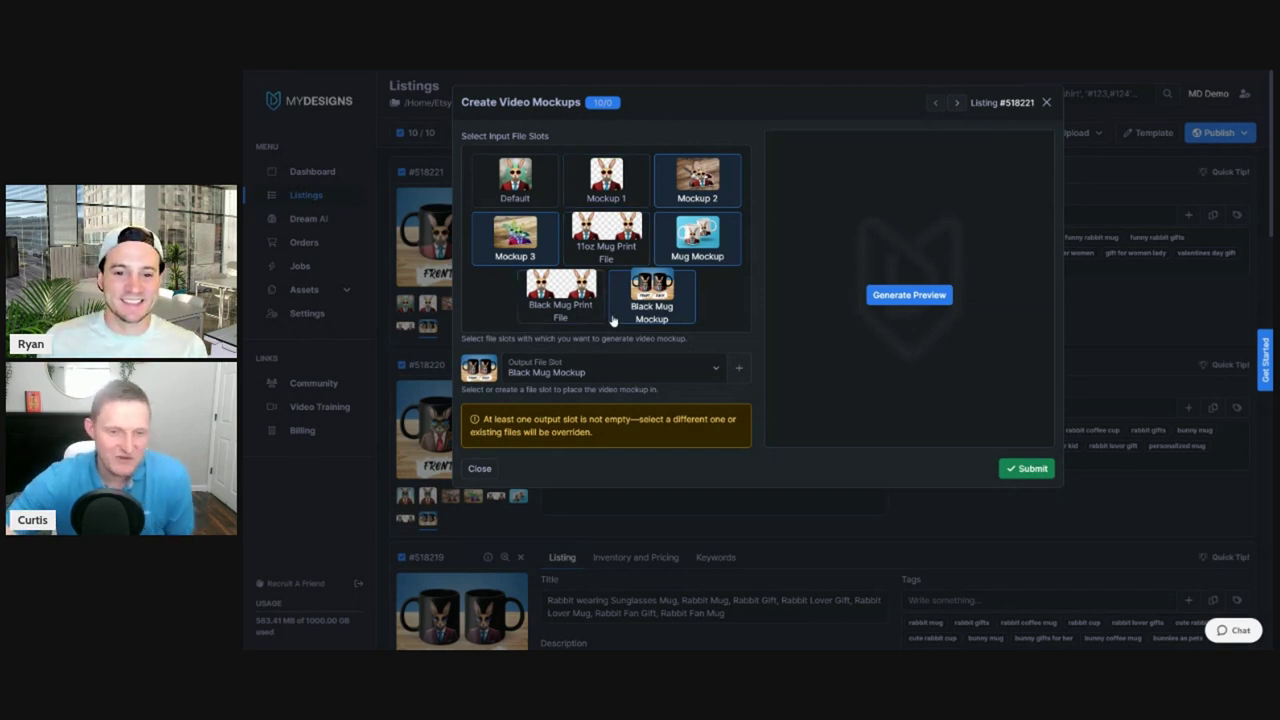
Add a 'Video' output slot to Demo Collection and submit video generation for all ten listings
click(739, 367)
text(Video)
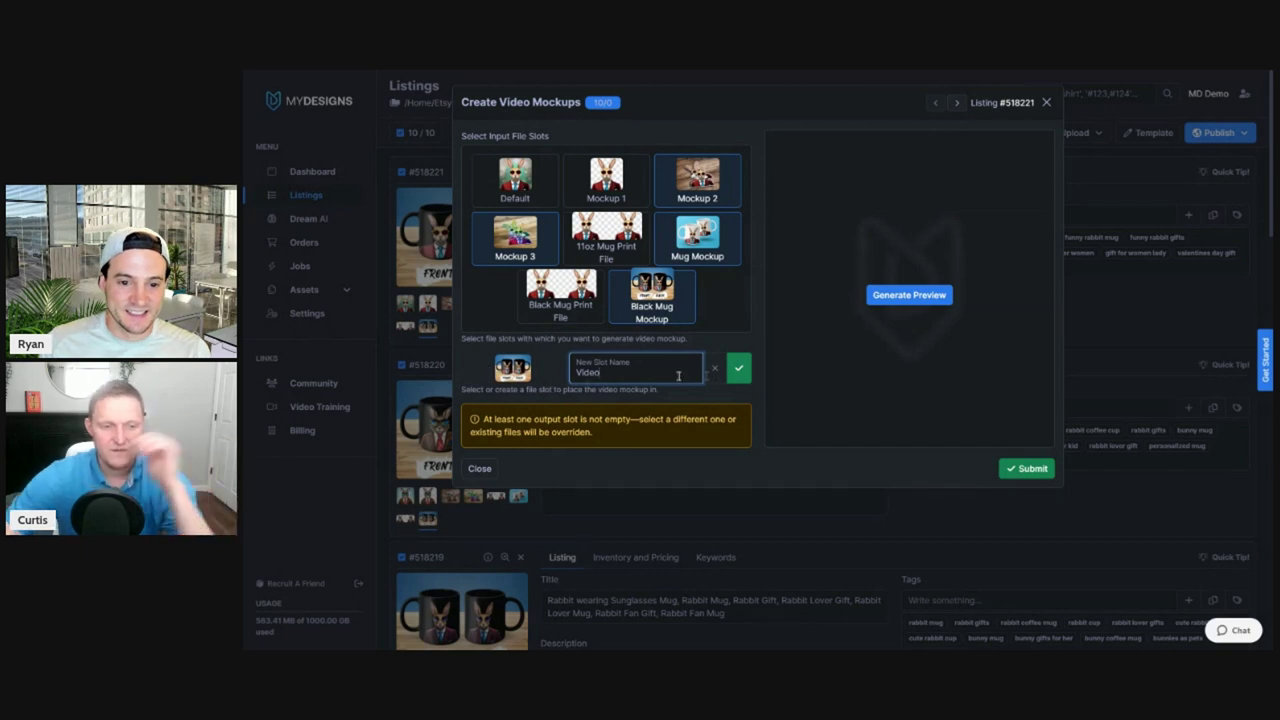
click(738, 368)
click(865, 174)
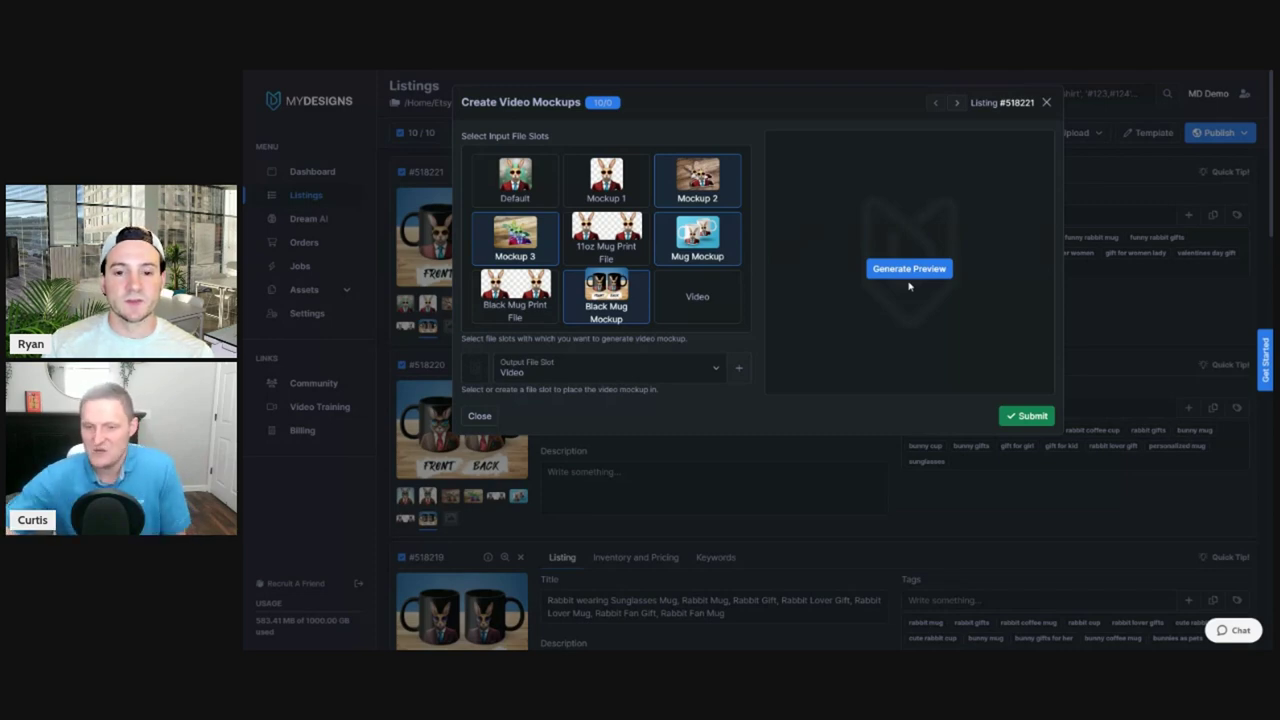
click(1018, 418)
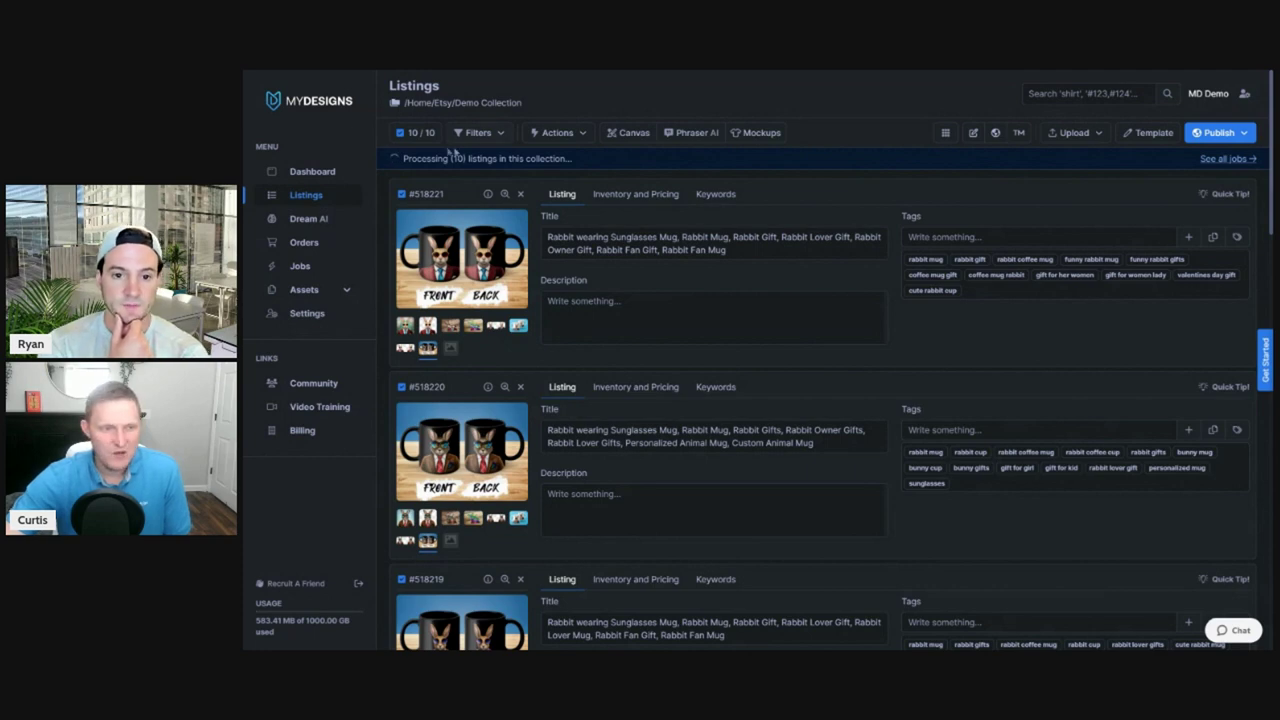
Create a folder named 'Test' inside Demo Collection and open its empty listings page
click(512, 104)
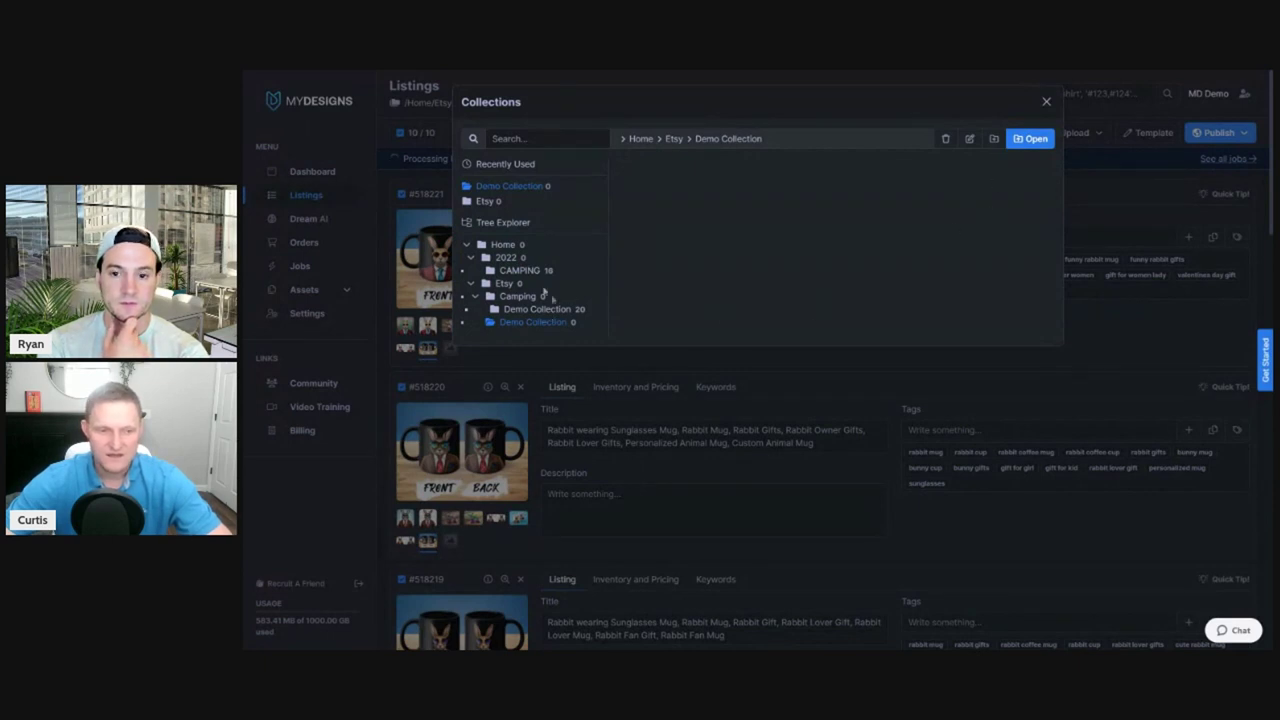
click(993, 138)
text(Test)
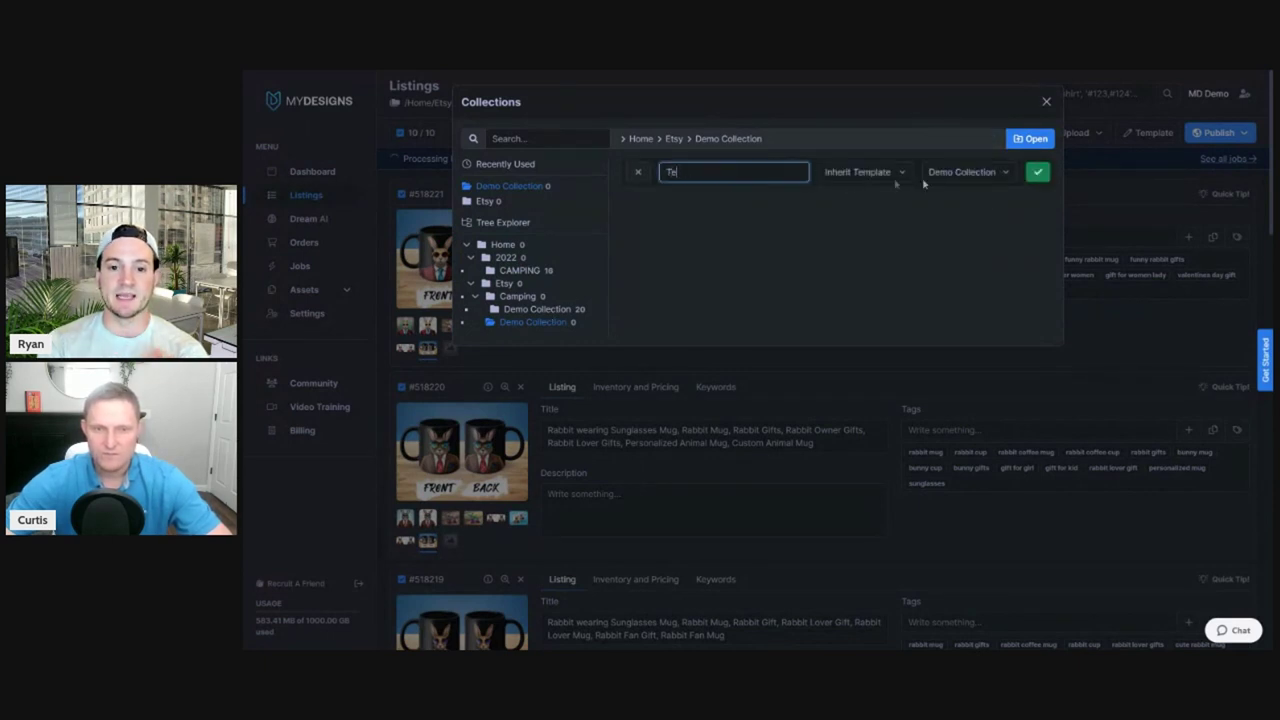
click(1038, 172)
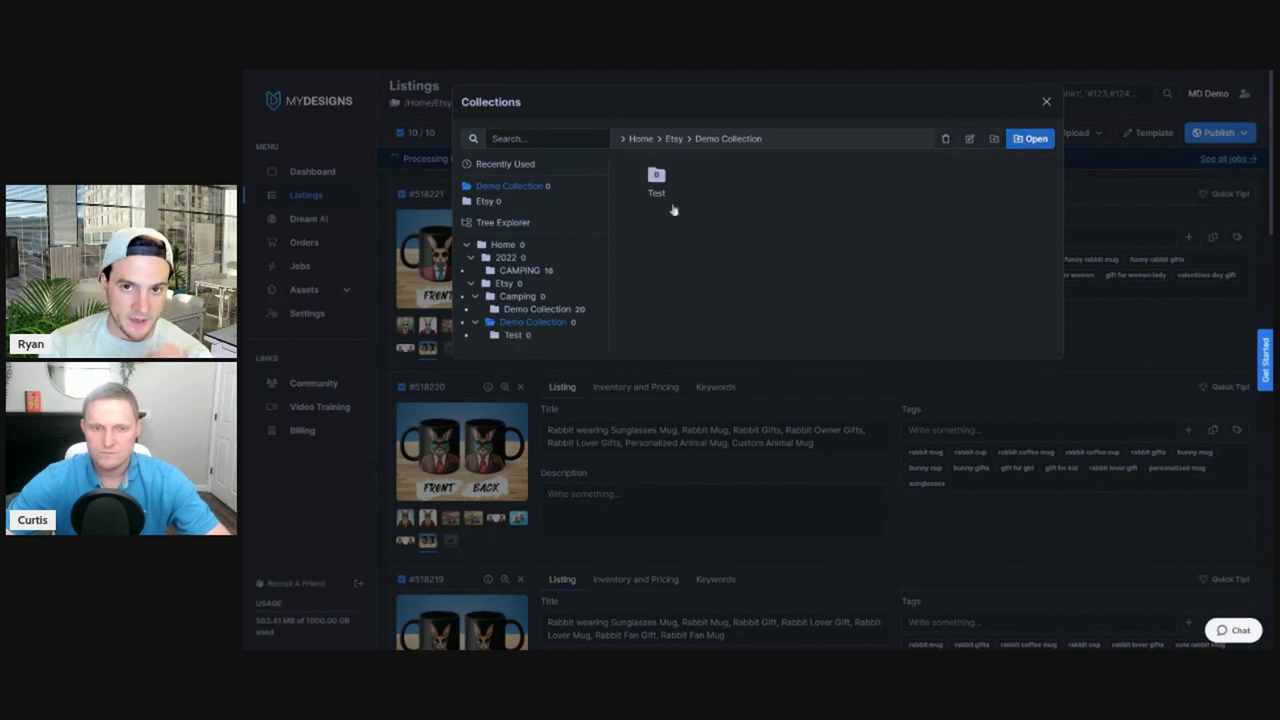
double_click(660, 190)
click(1032, 140)
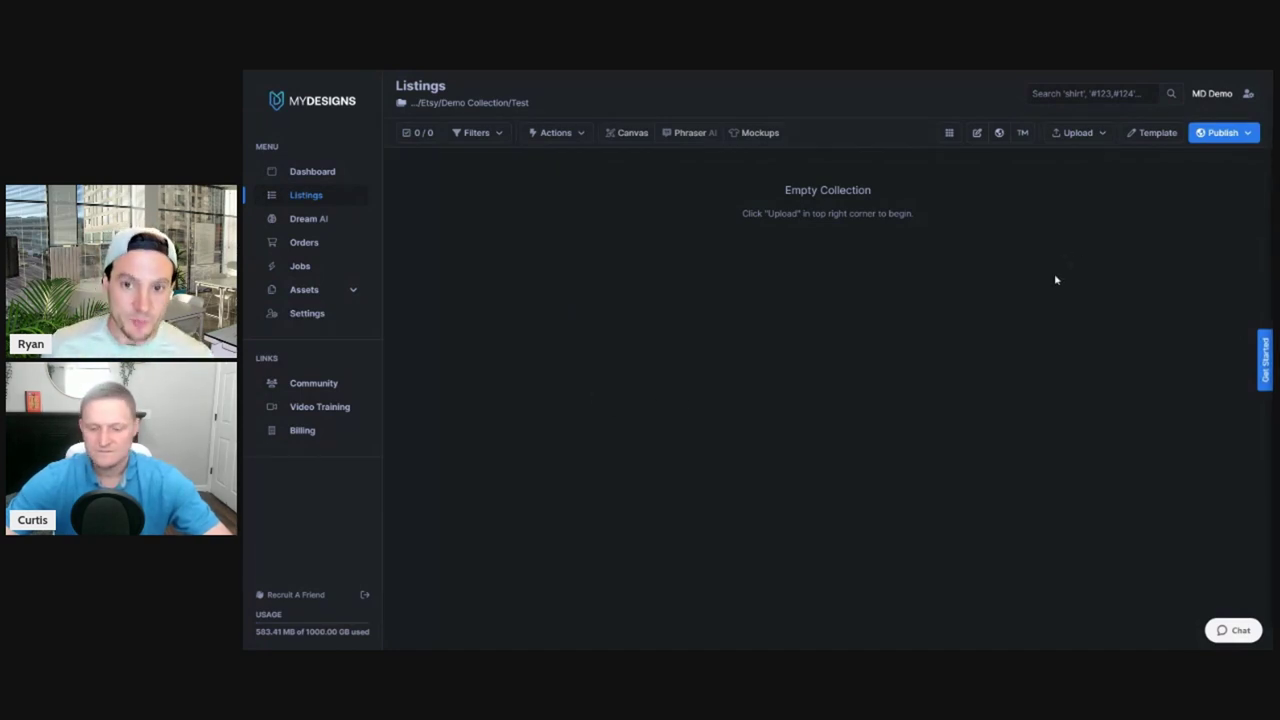
Exit full screen with F11 and minimize the browser window
key(F11)
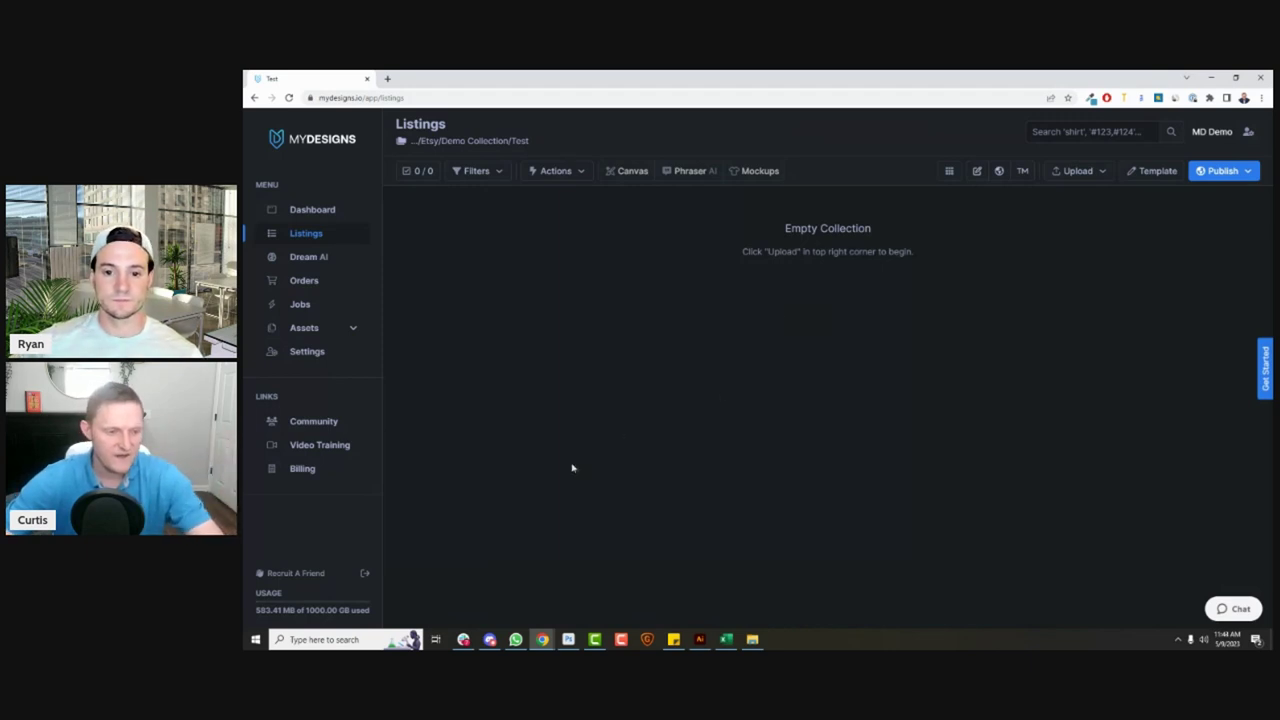
click(1210, 77)
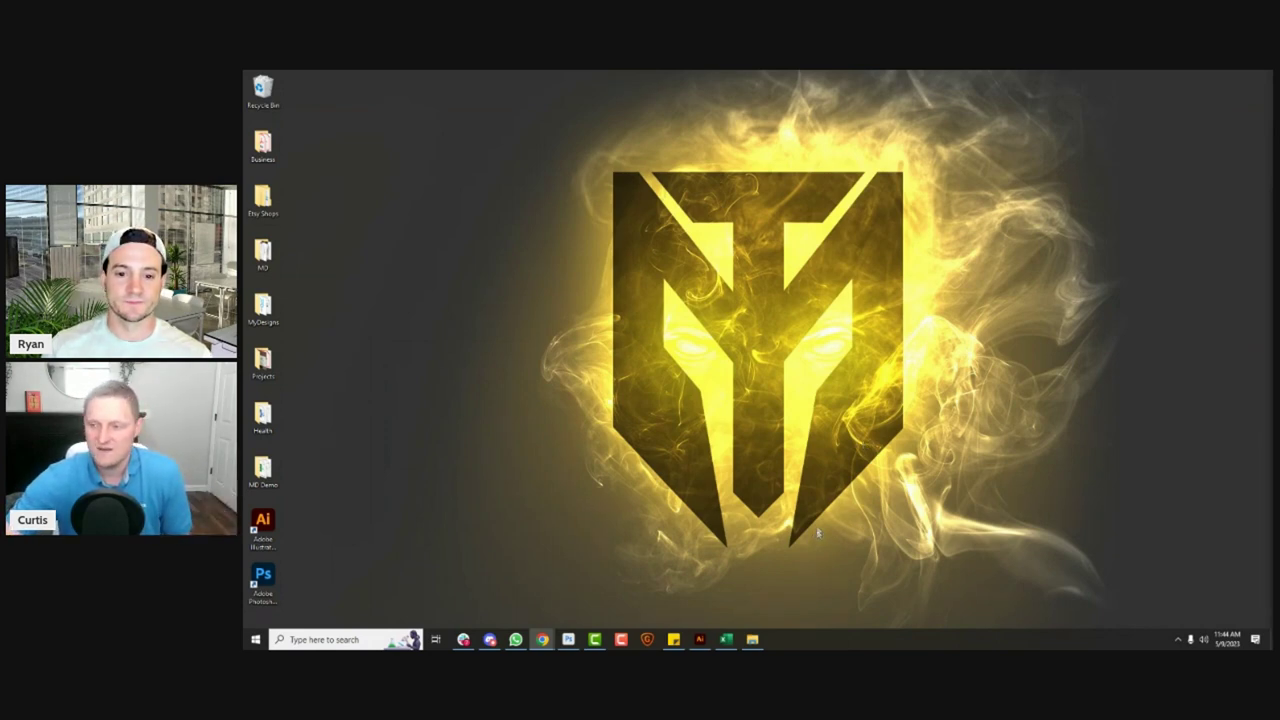
Browse the design images in the Designs folder, including _Example Photo Card.jpg
click(752, 639)
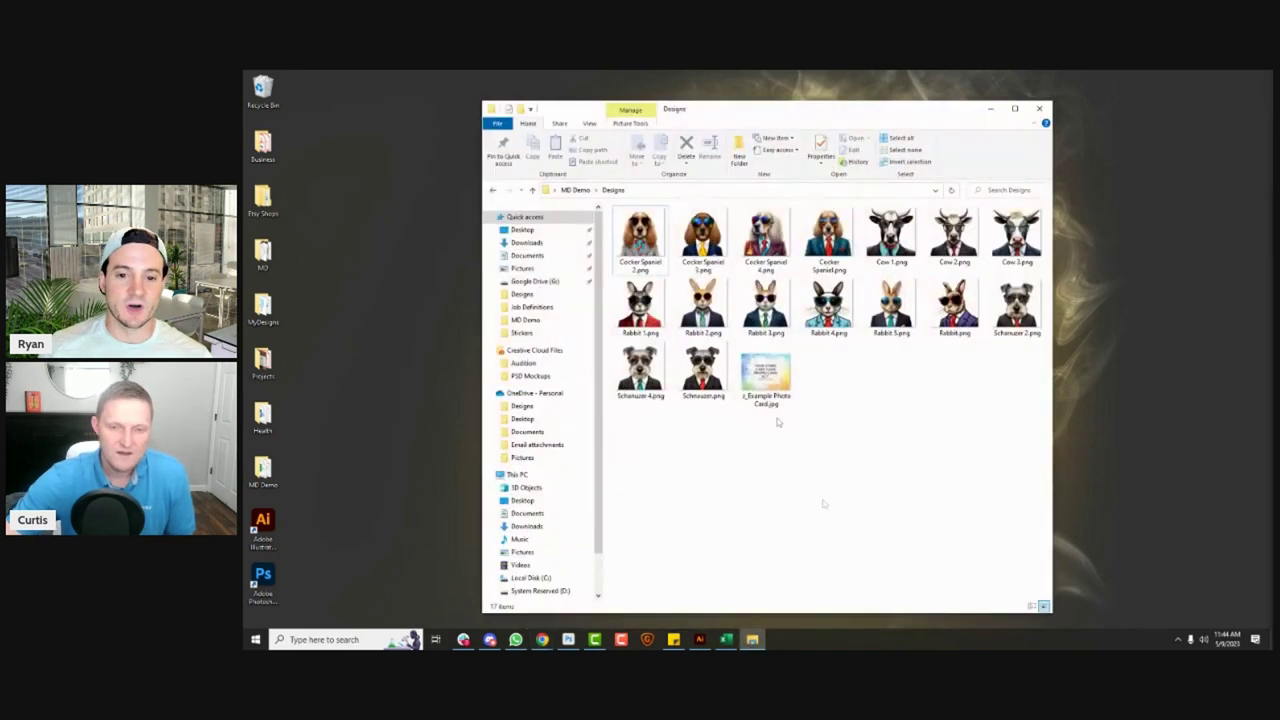
click(640, 238)
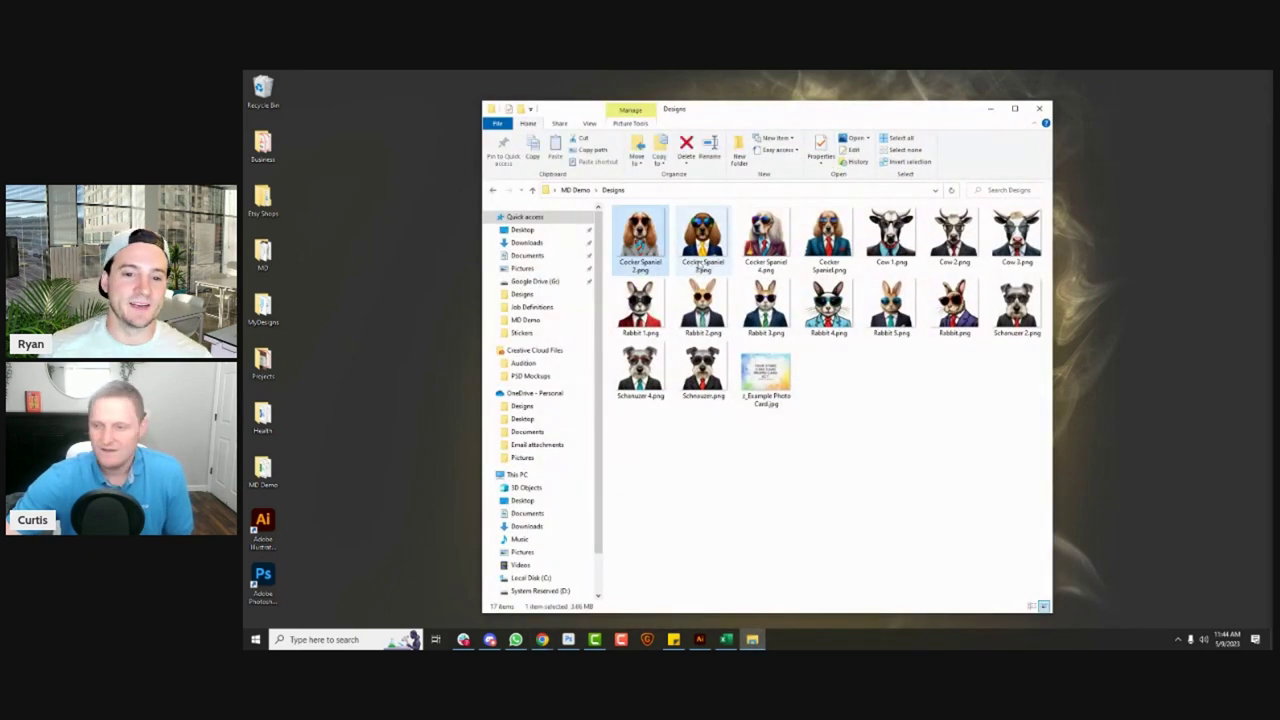
click(773, 463)
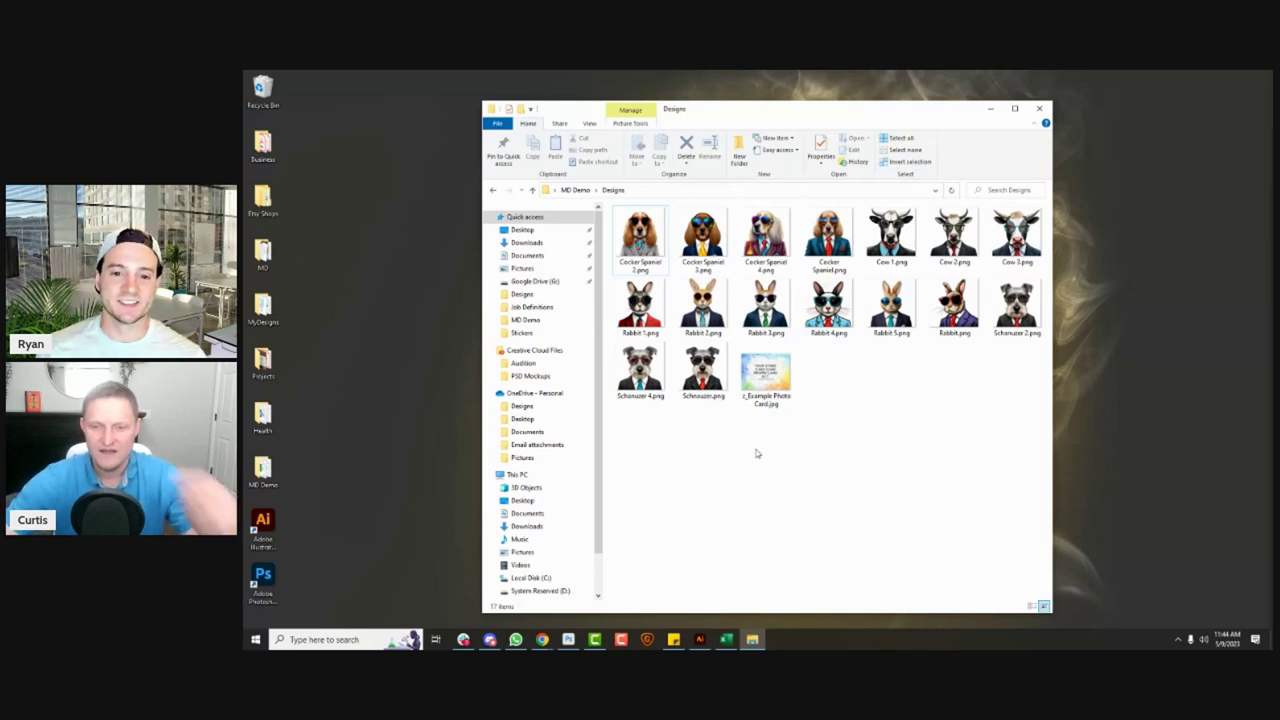
key(Right)
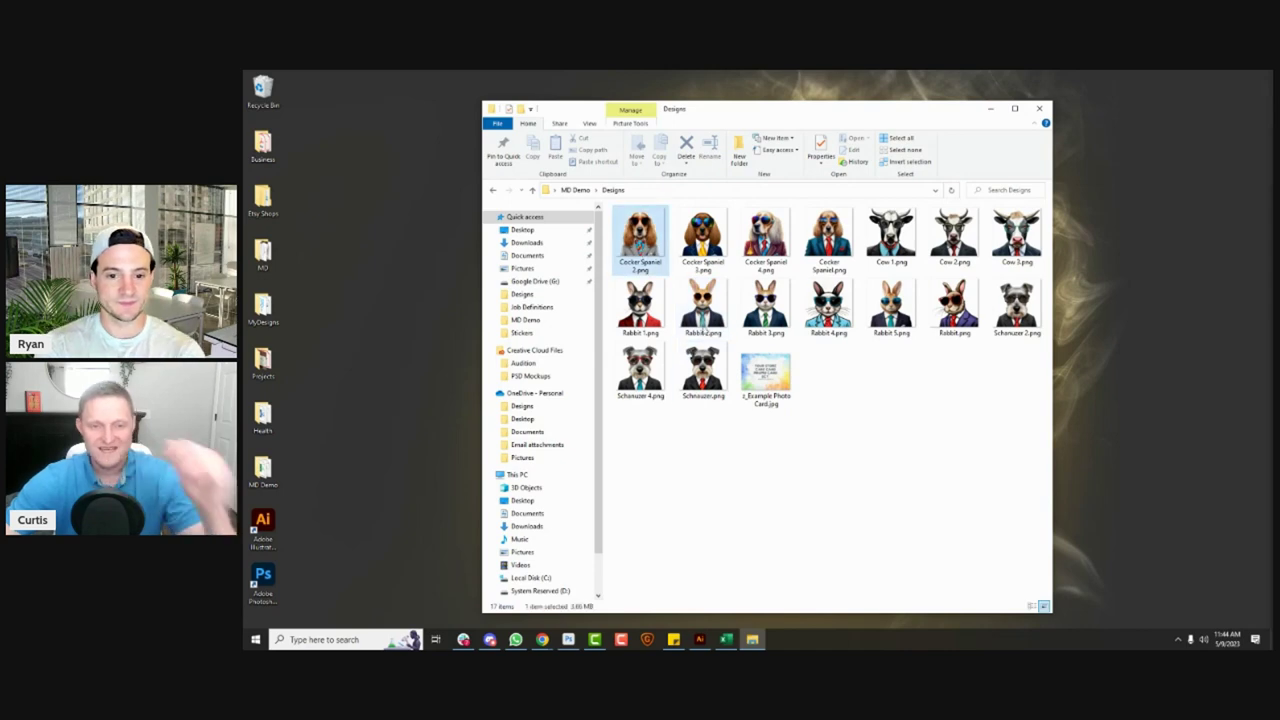
click(797, 390)
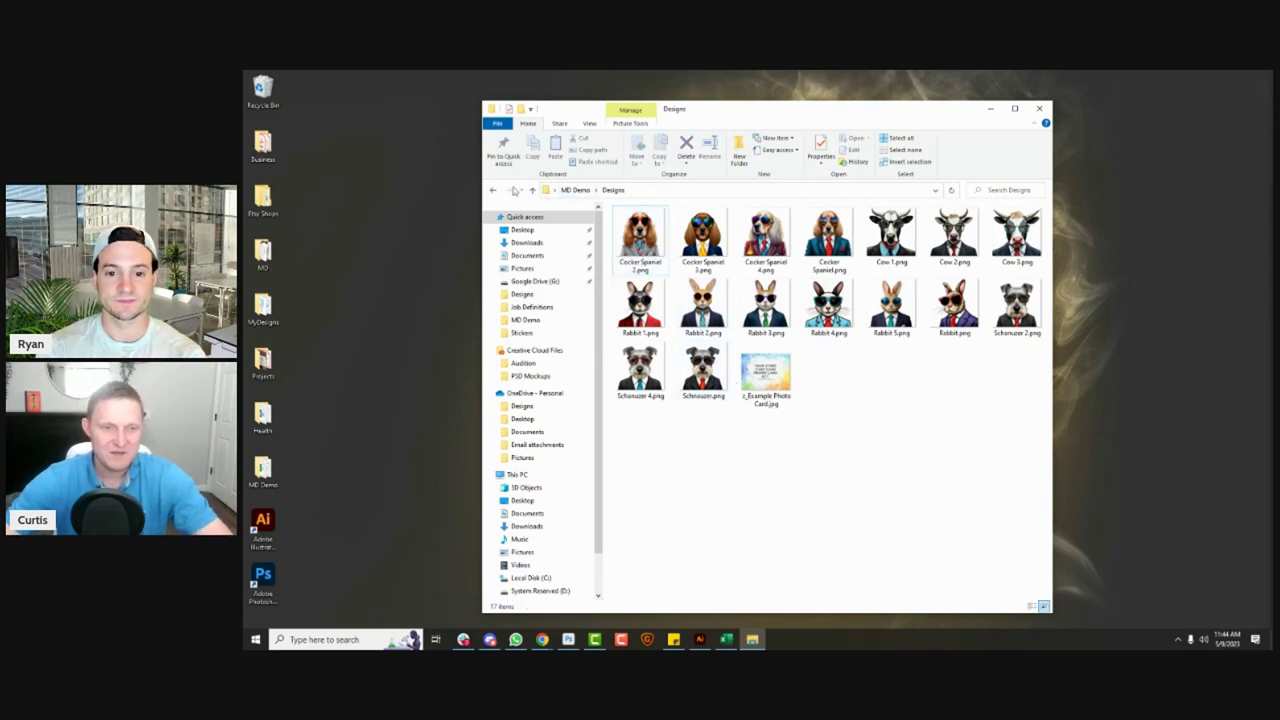
click(578, 191)
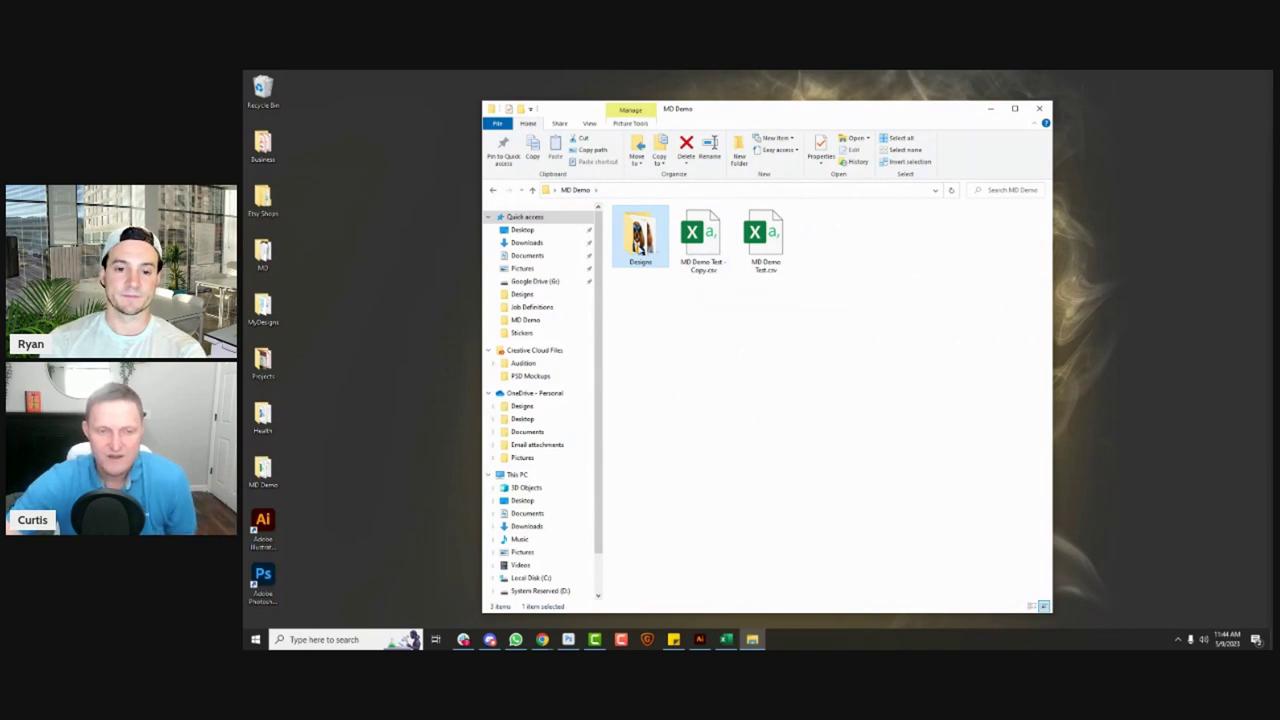
double_click(641, 247)
click(766, 378)
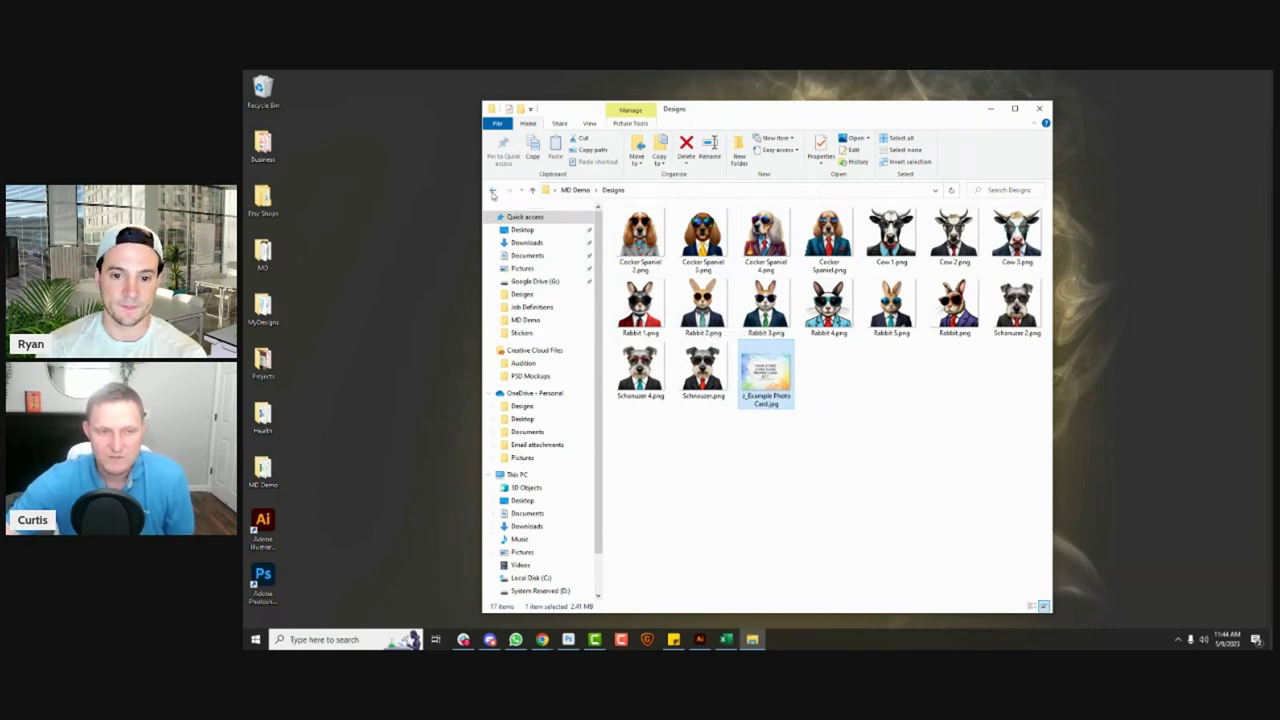
Return to MD Demo and select the design file paths A2:A17 in MD Demo Test.csv
click(492, 190)
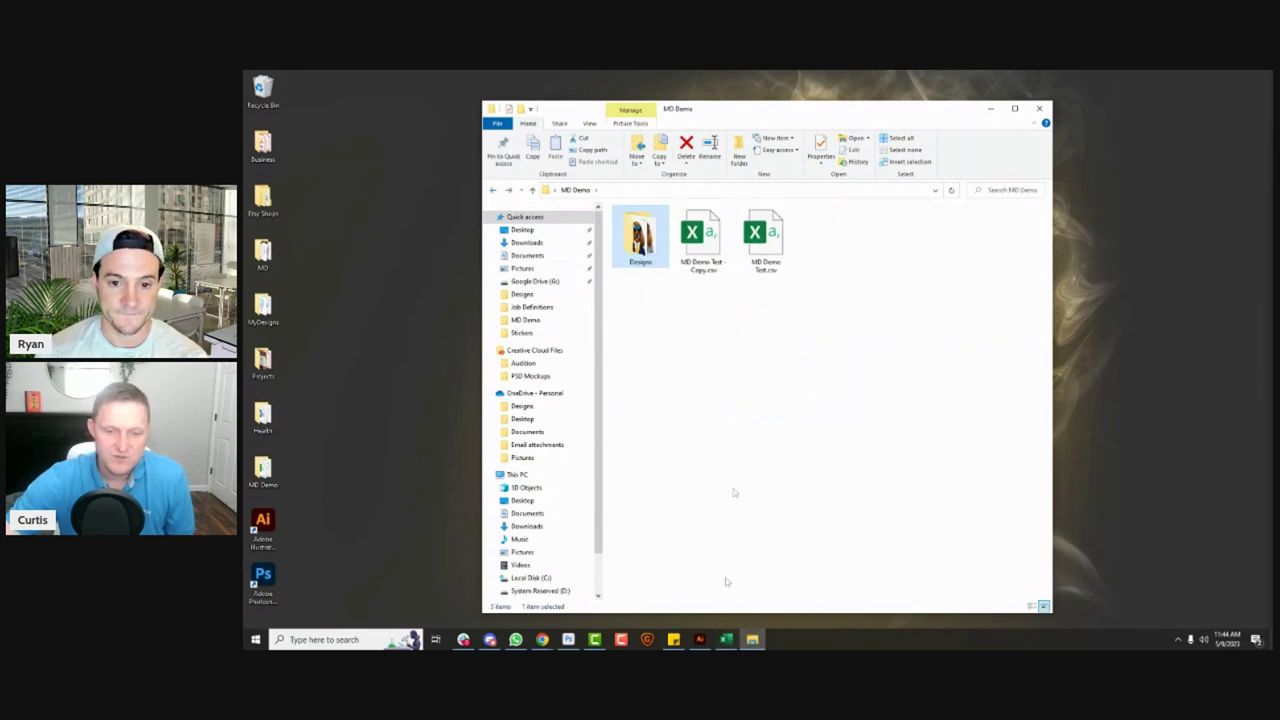
click(726, 639)
drag(385, 228, 395, 388)
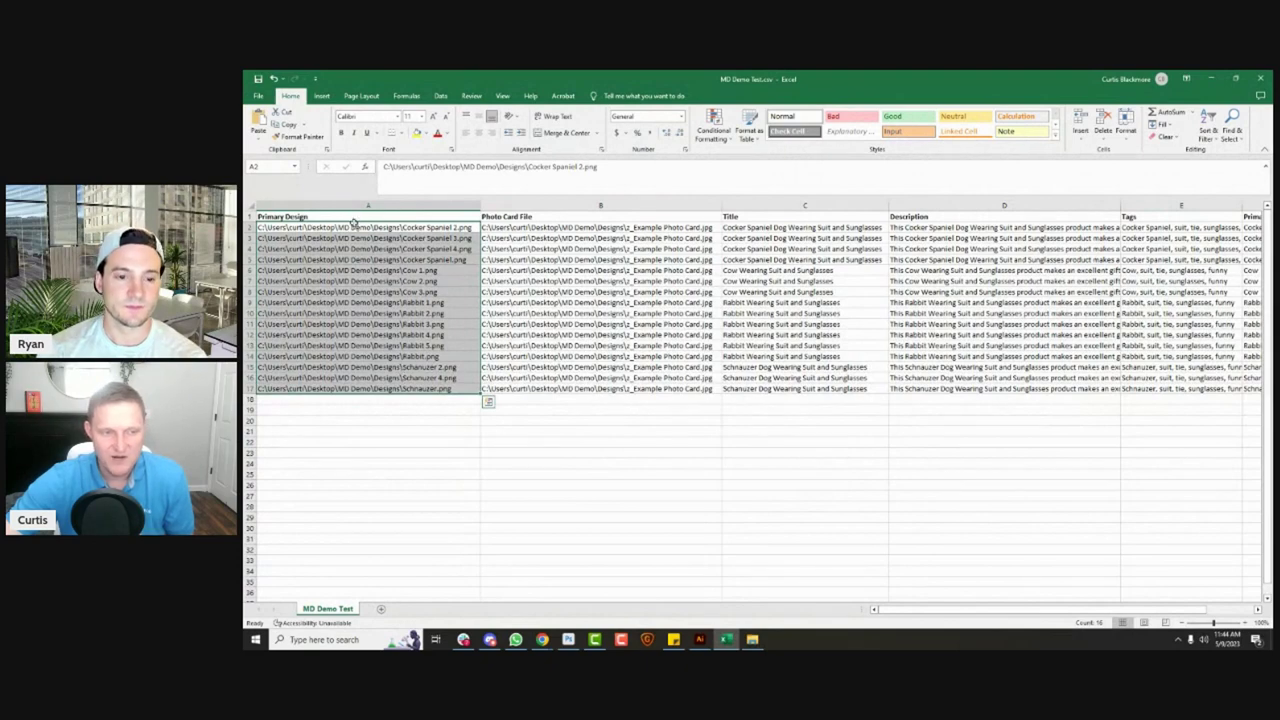
Review the photo card paths in B2:B17 and the titles from C2 onward, then minimize Excel
drag(540, 230, 620, 388)
click(780, 228)
mouse_move(894, 610)
mouse_down()
mouse_move(997, 610)
mouse_move(905, 611)
mouse_up()
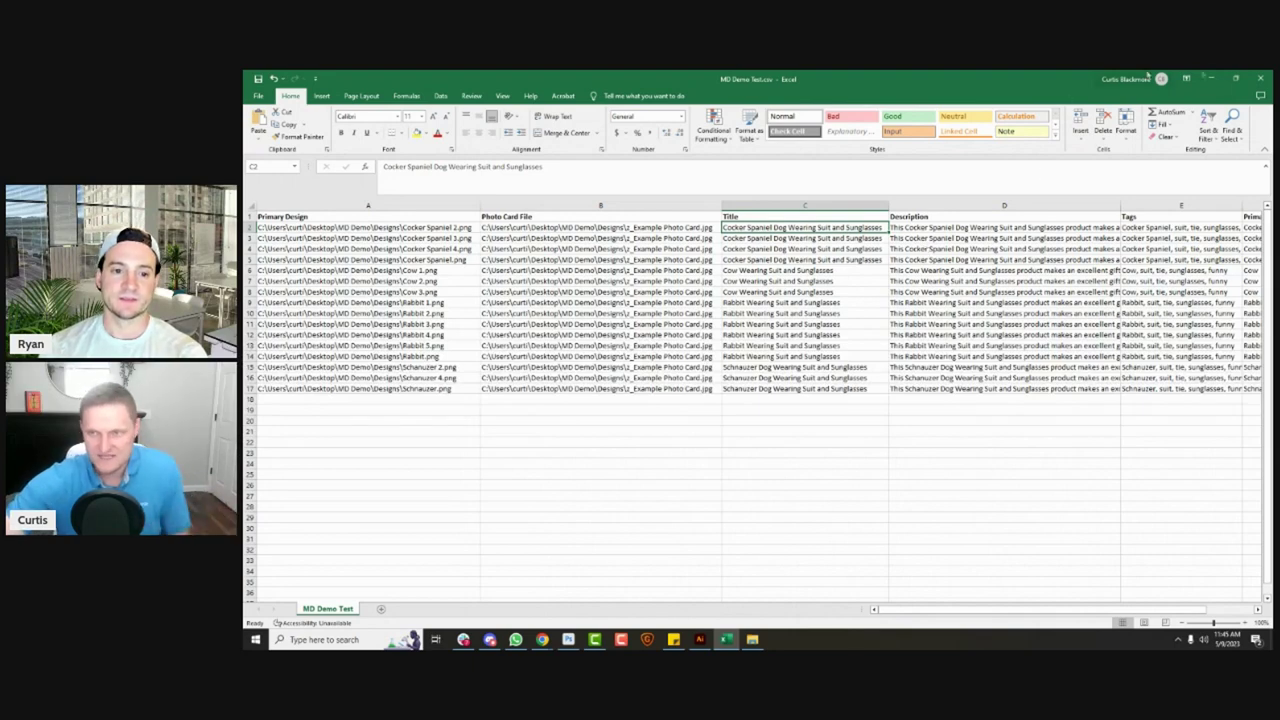
click(1210, 78)
Leave File Explorer and return to the MyDesigns browser window
click(990, 110)
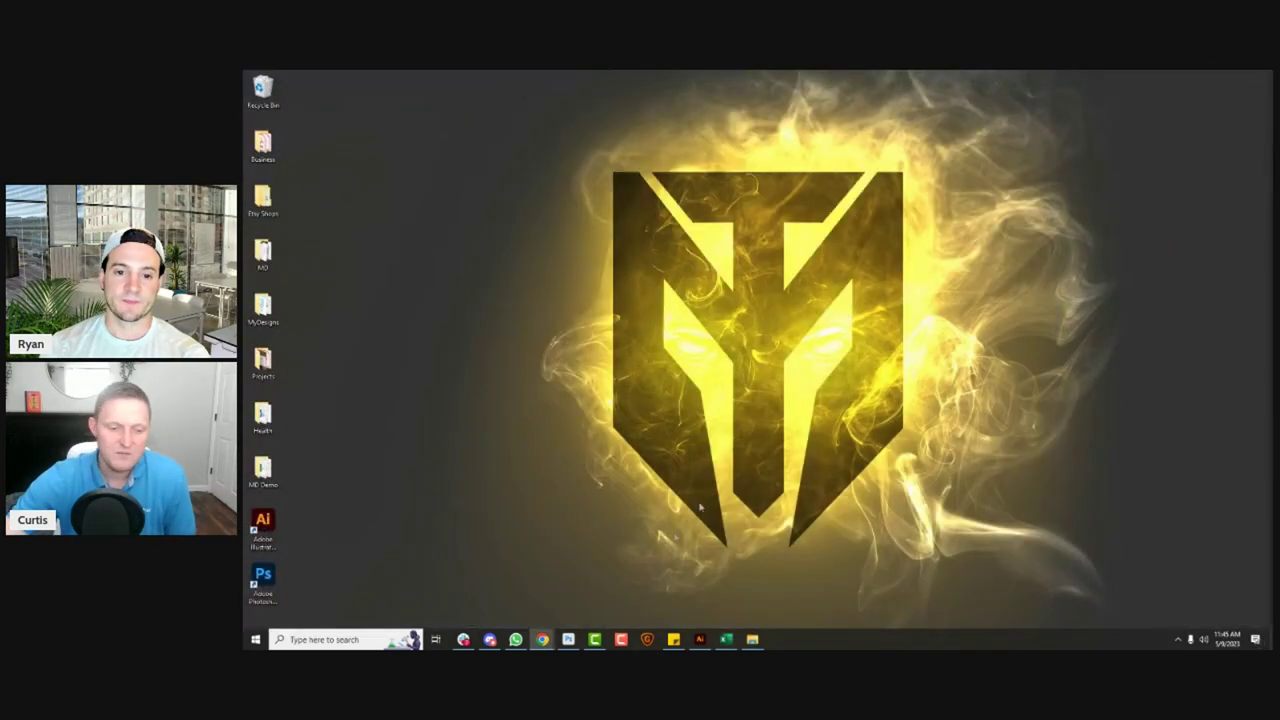
mouse_move(541, 639)
click(591, 592)
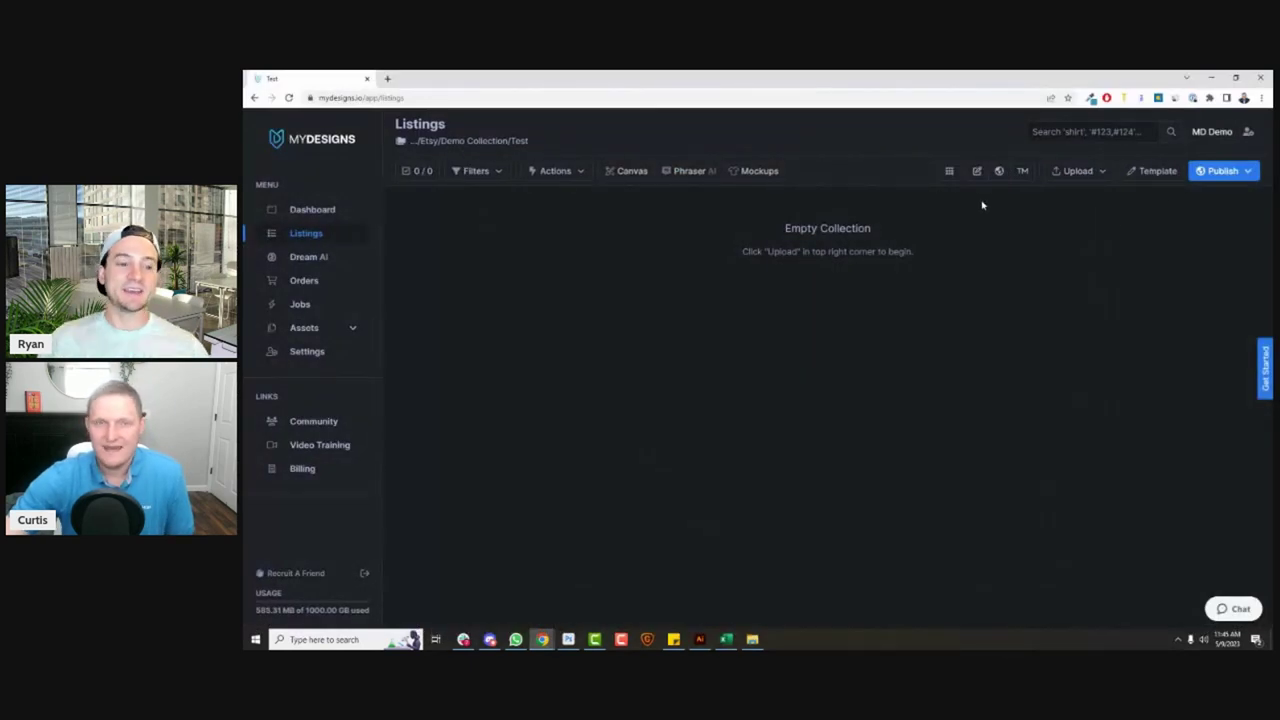
Upload the MD Demo folder's 19 files from CSV, choosing MD Demo Test.csv as the data file
click(1093, 179)
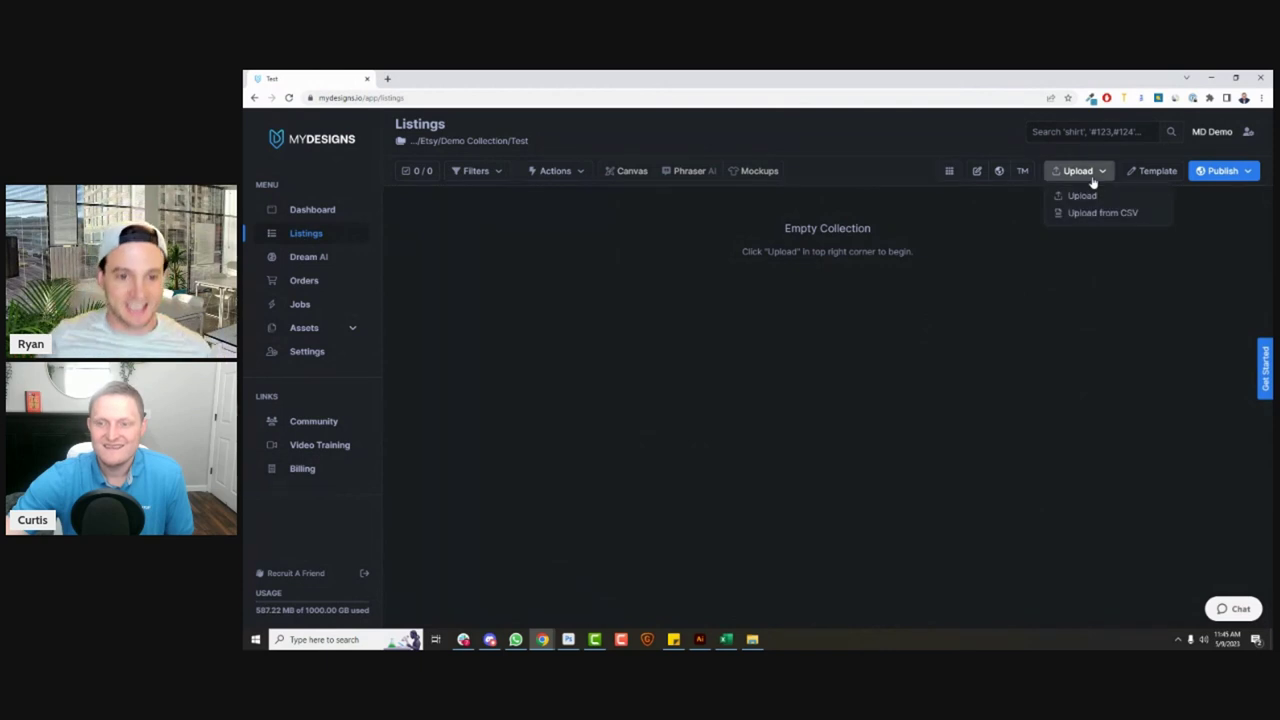
click(1088, 211)
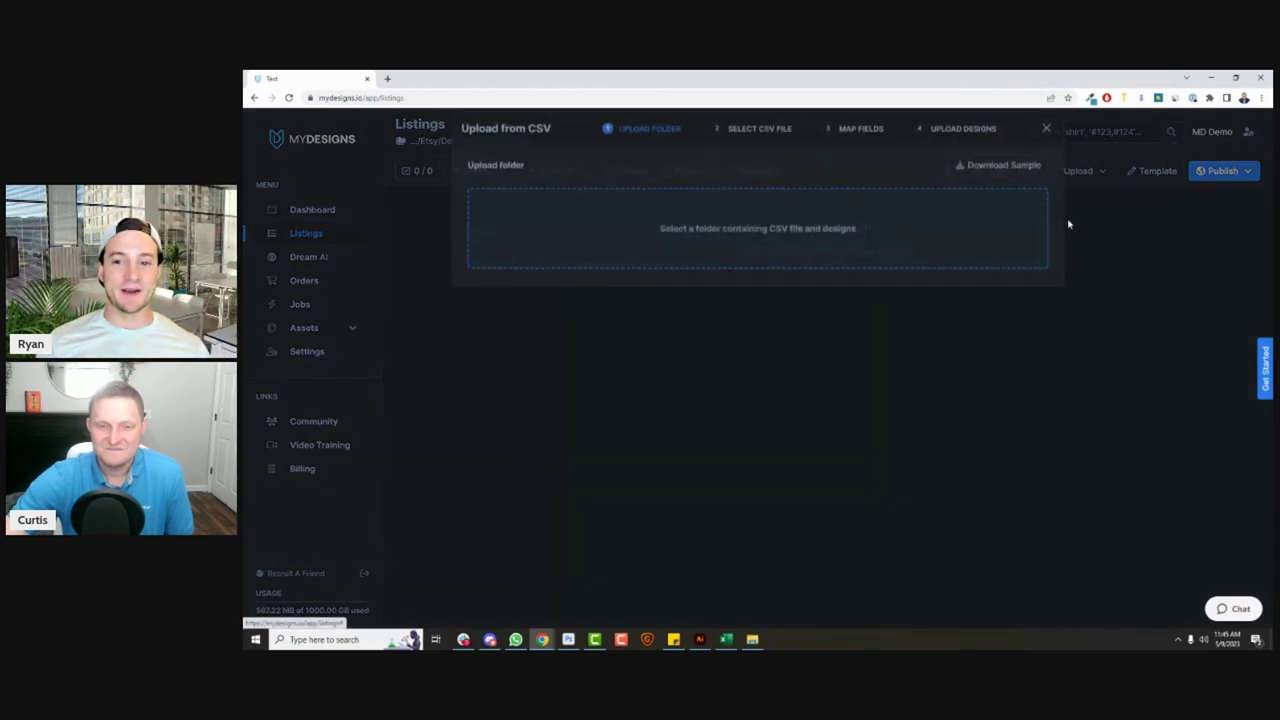
click(678, 241)
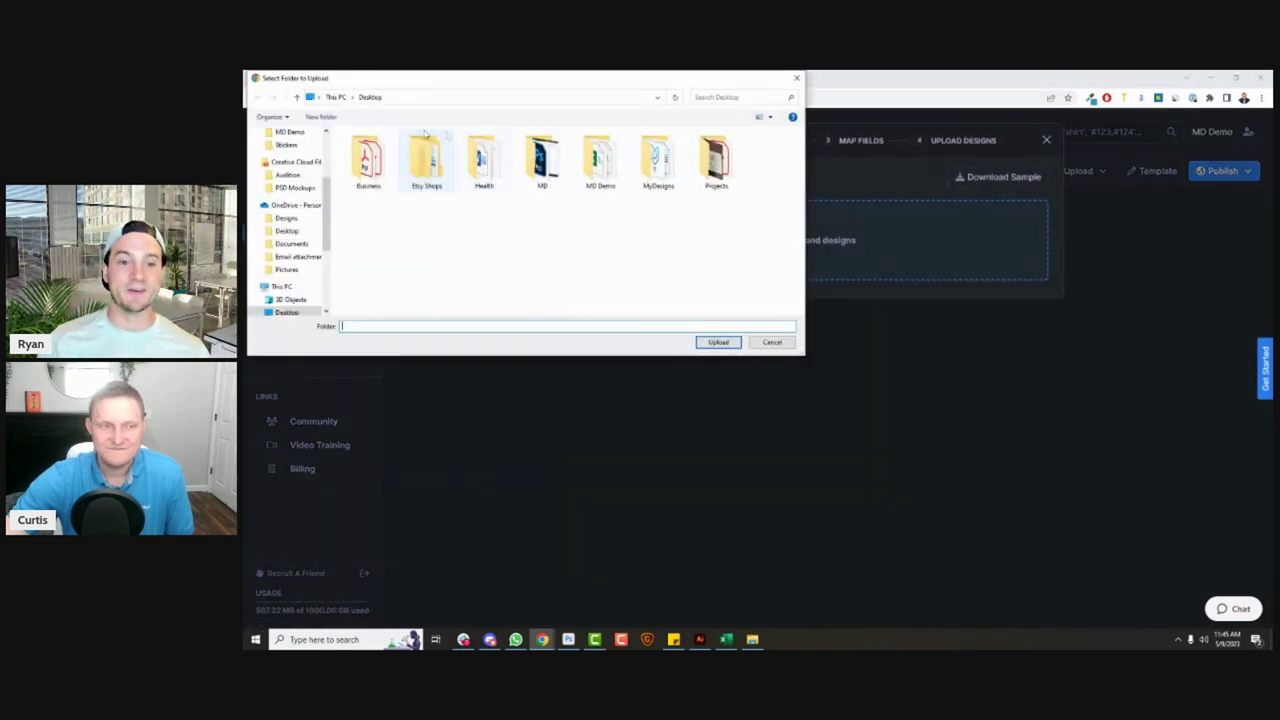
click(600, 170)
click(721, 343)
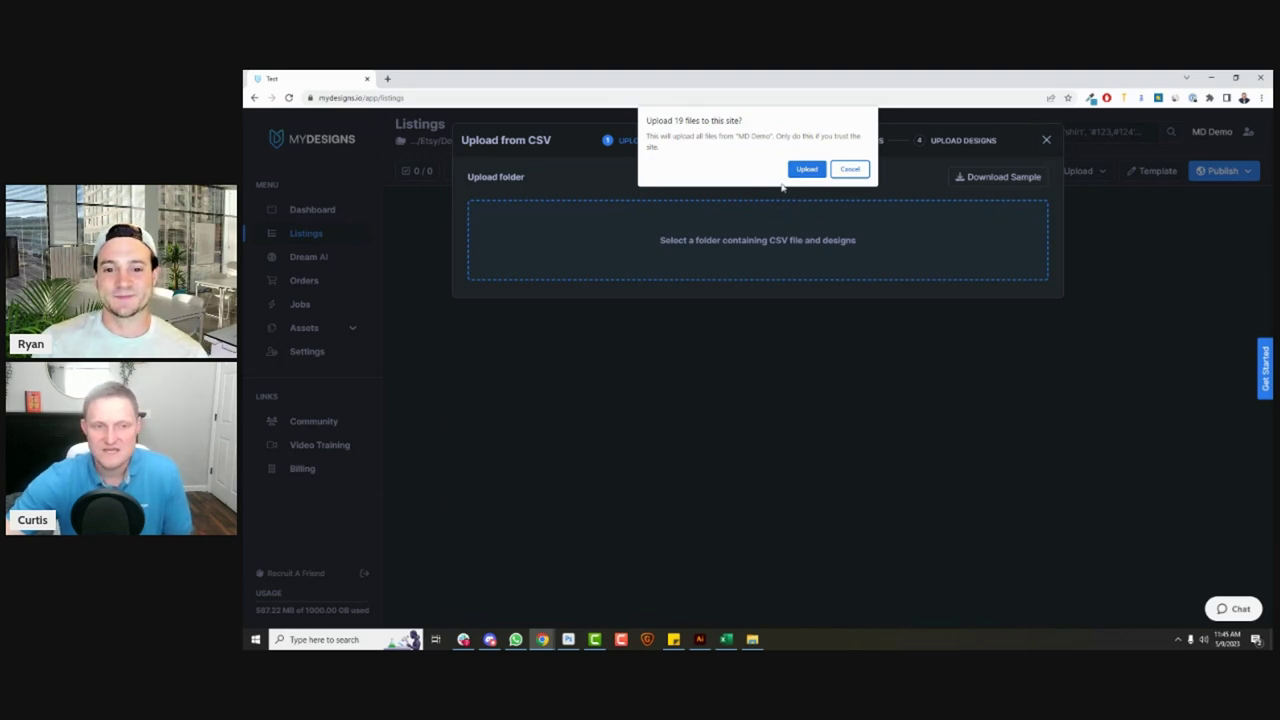
click(804, 169)
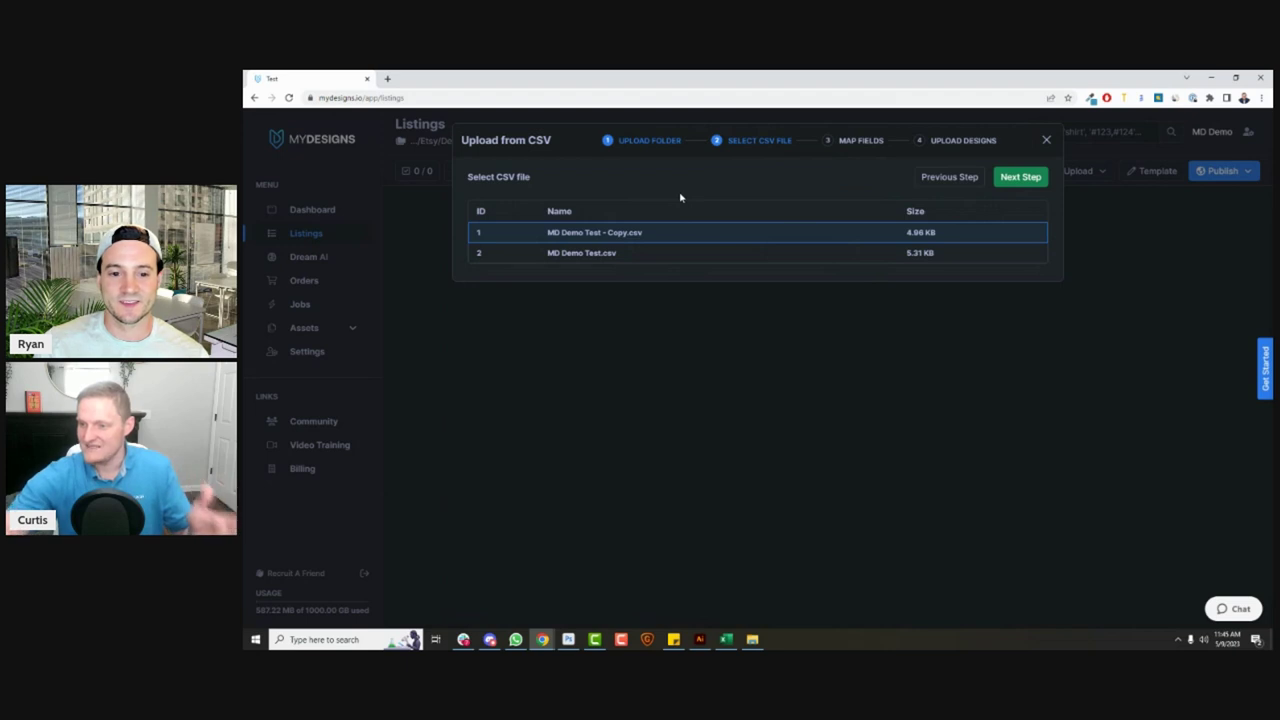
click(626, 252)
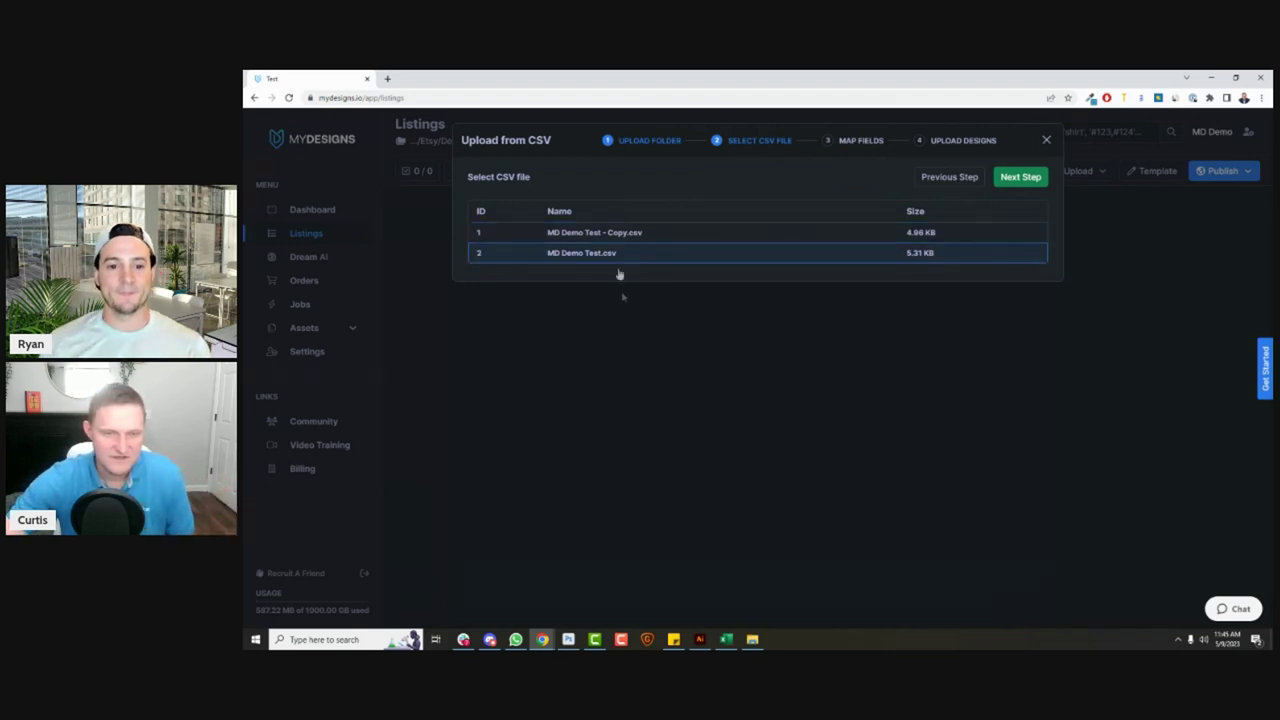
click(1040, 176)
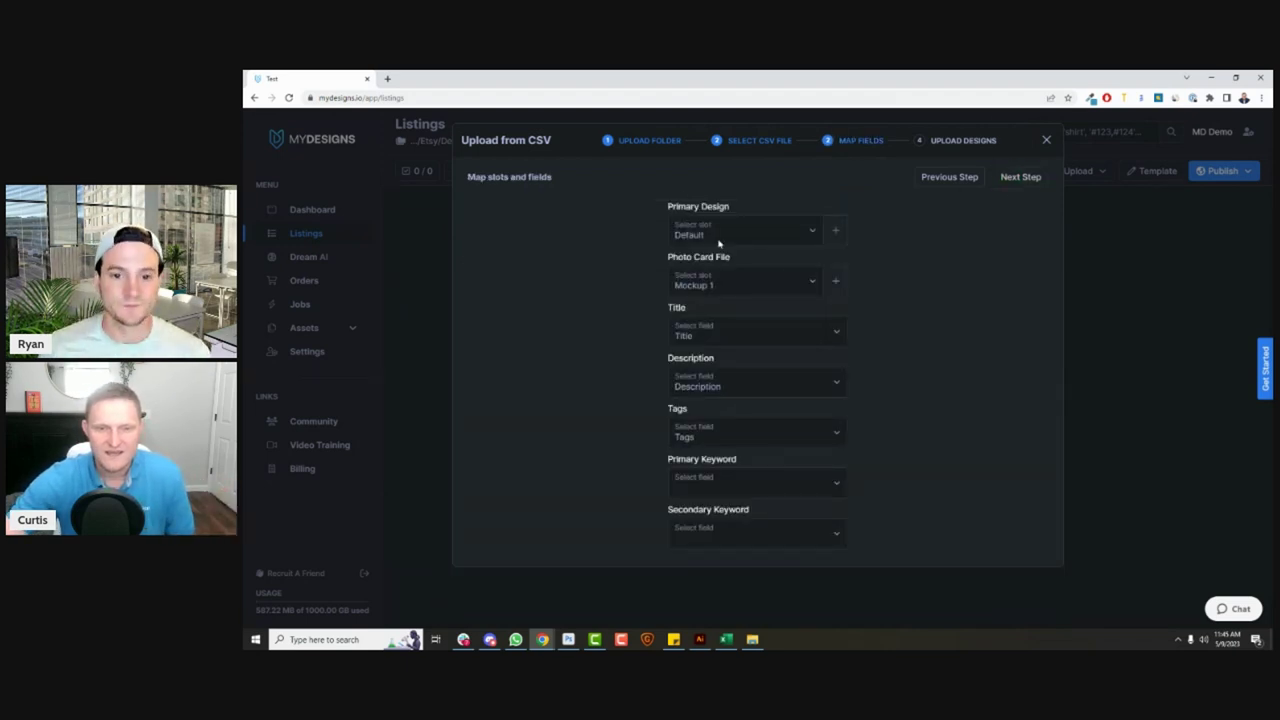
Keep the Default, Mockup 1 and Title mappings, and map the Primary and Secondary Keyword columns
click(718, 243)
click(719, 249)
click(712, 285)
click(701, 318)
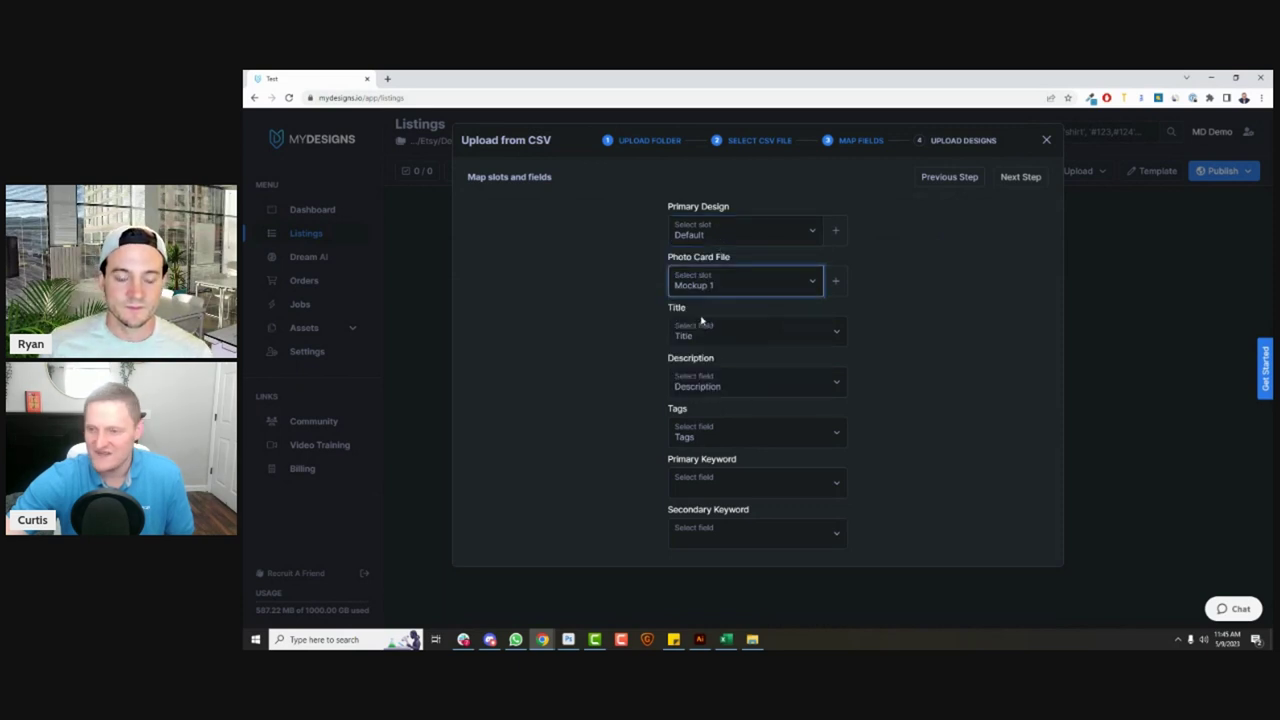
click(723, 337)
click(690, 358)
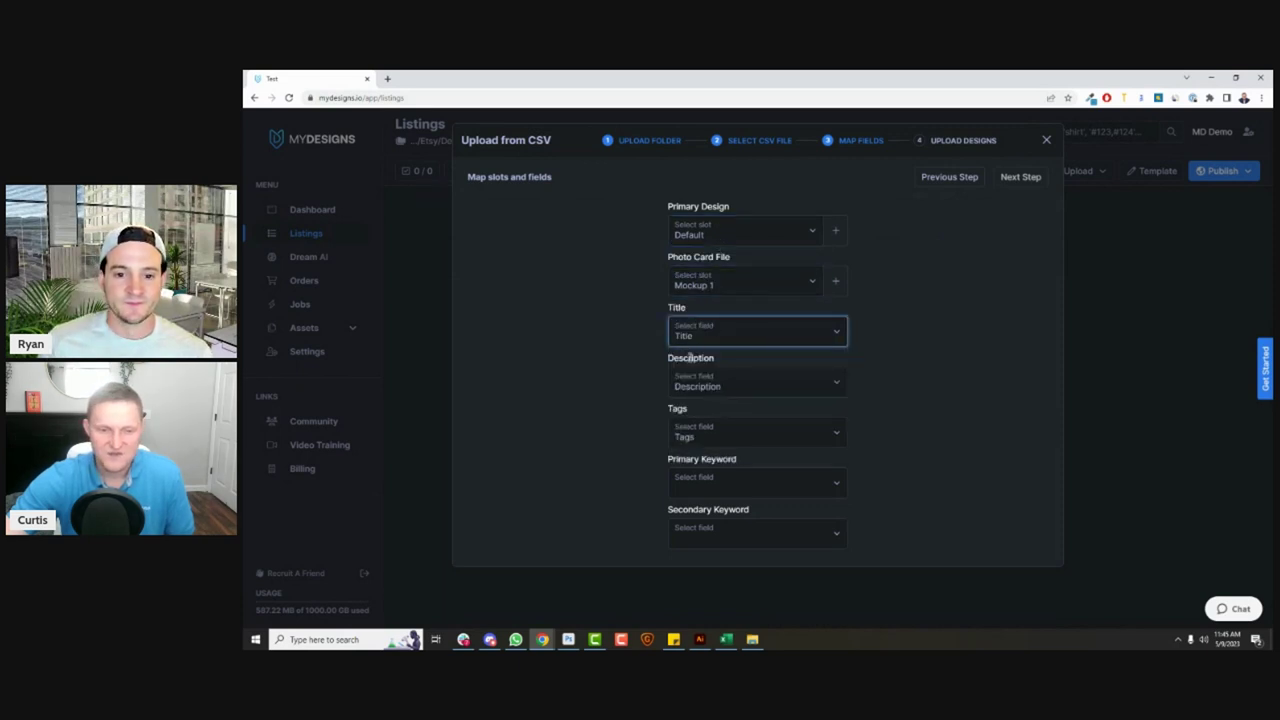
click(720, 485)
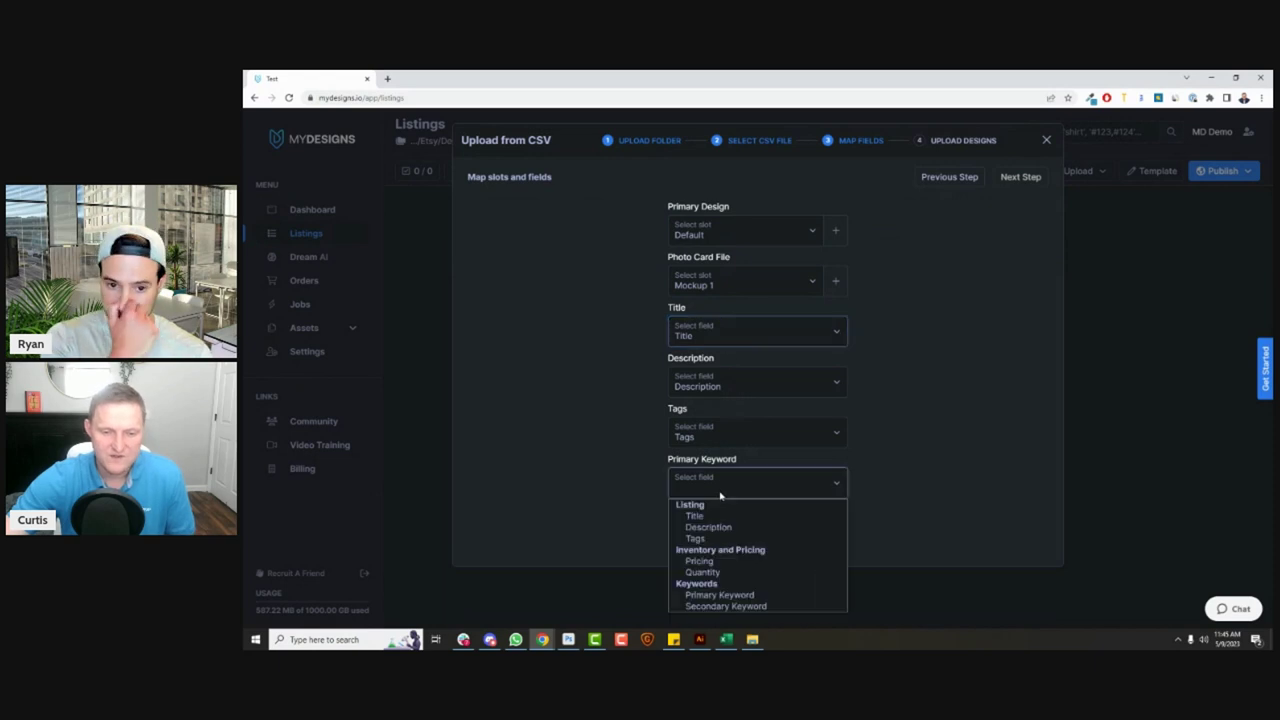
click(710, 595)
click(714, 540)
click(720, 514)
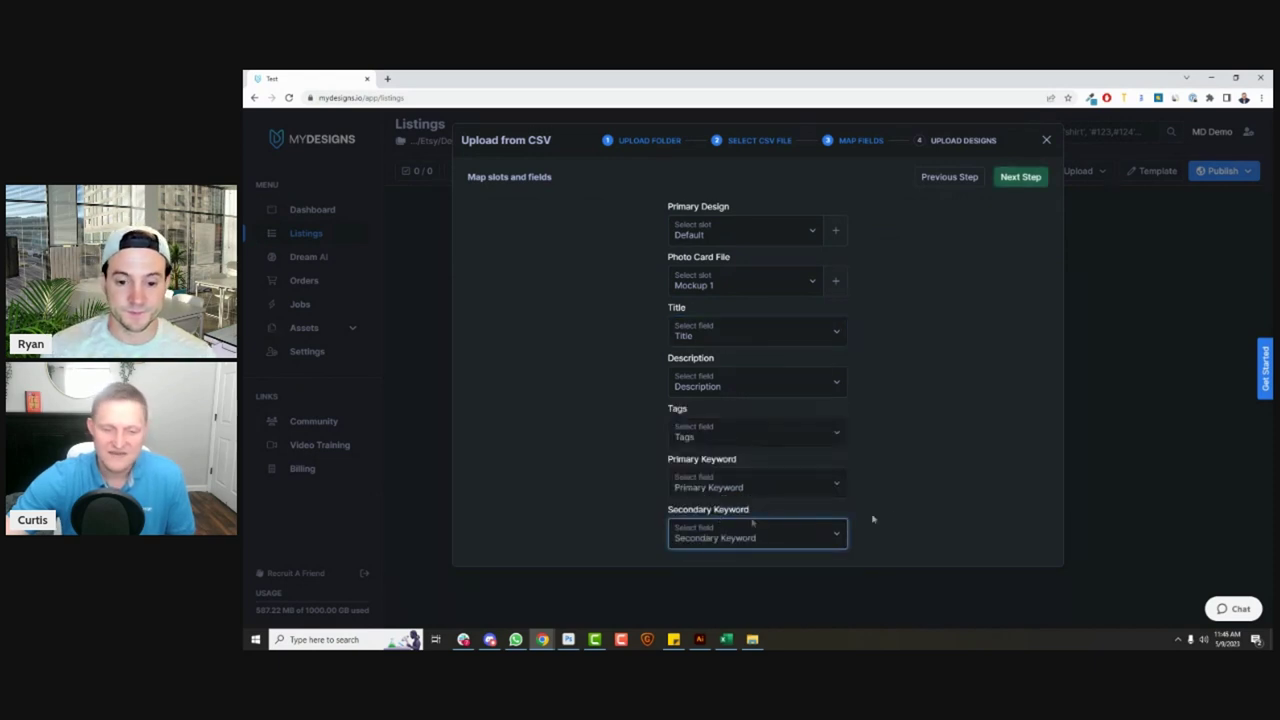
Review the list of designs and start uploading them into the Test collection
click(1024, 177)
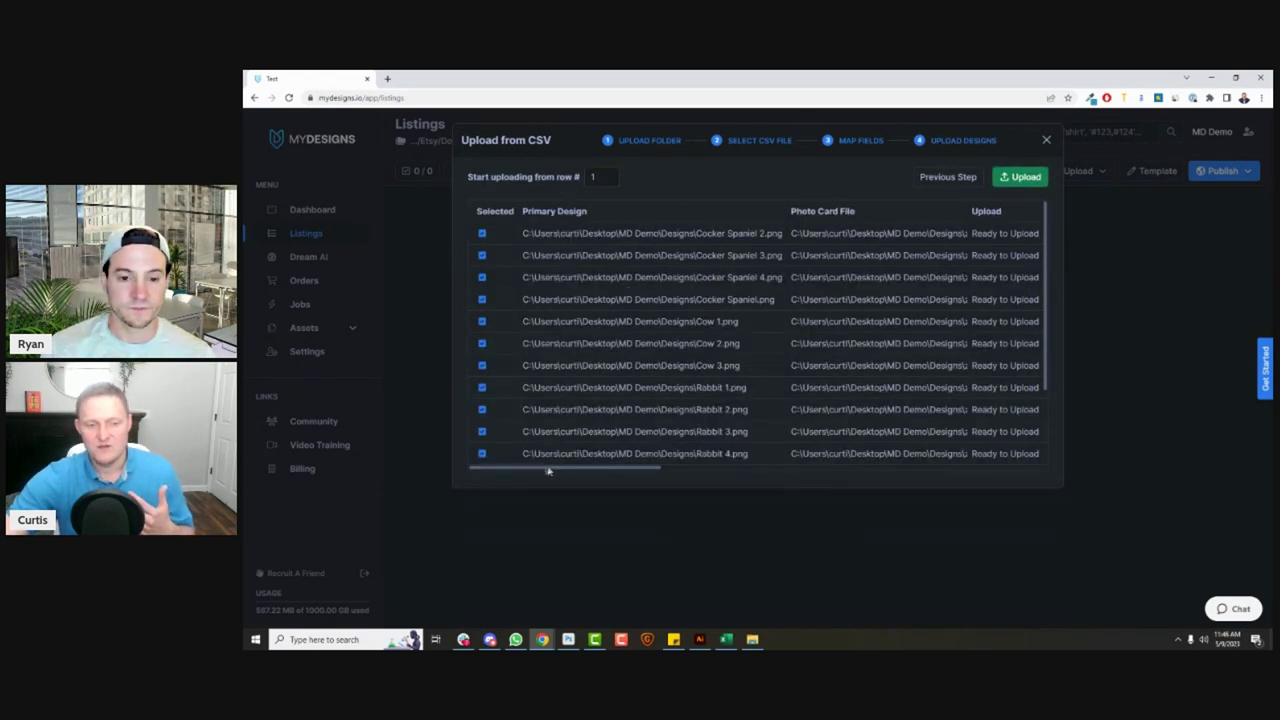
drag(548, 470, 934, 466)
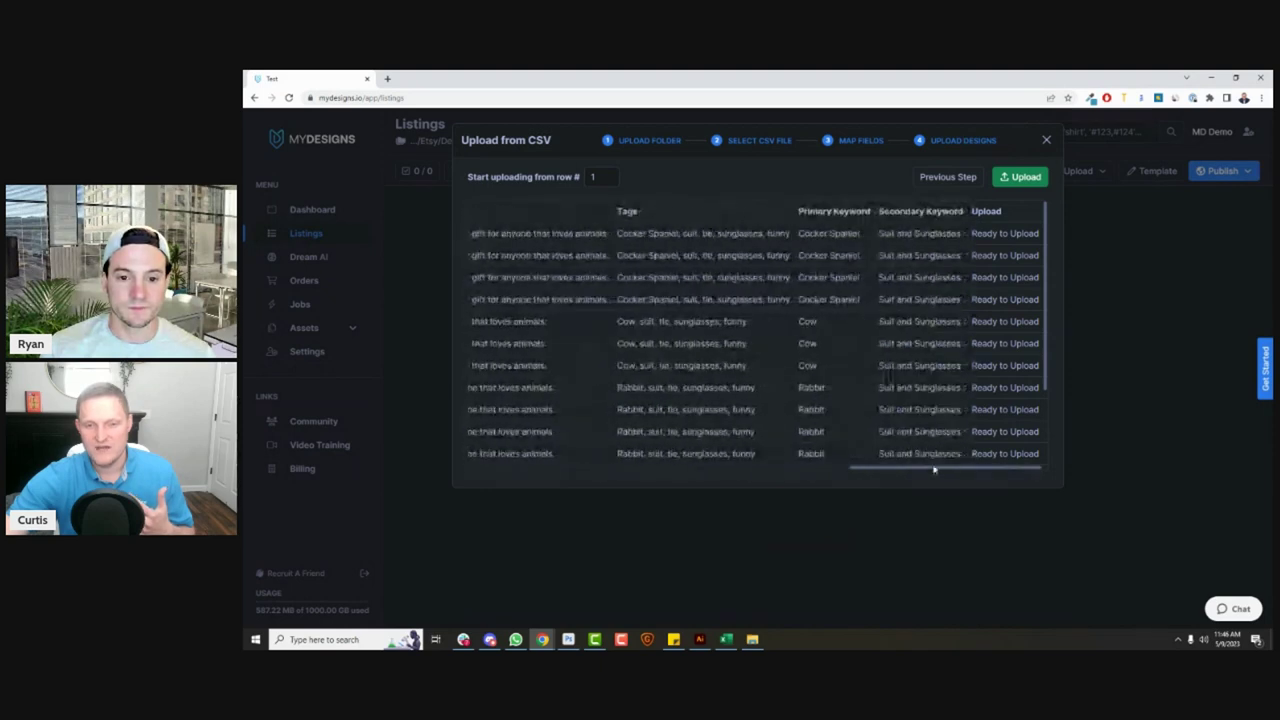
click(1015, 190)
click(843, 196)
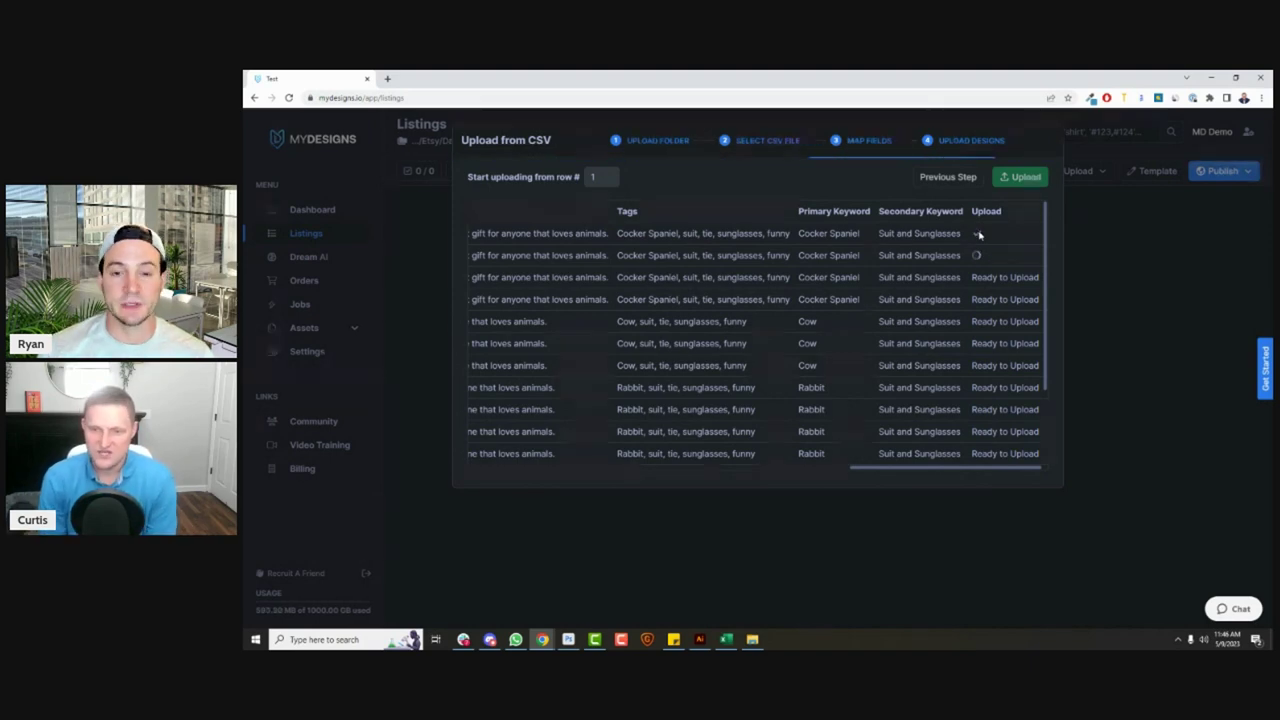
Preview the imported listings' mockups in grid view, then return to the list layout
scroll(979, 234, down, 1)
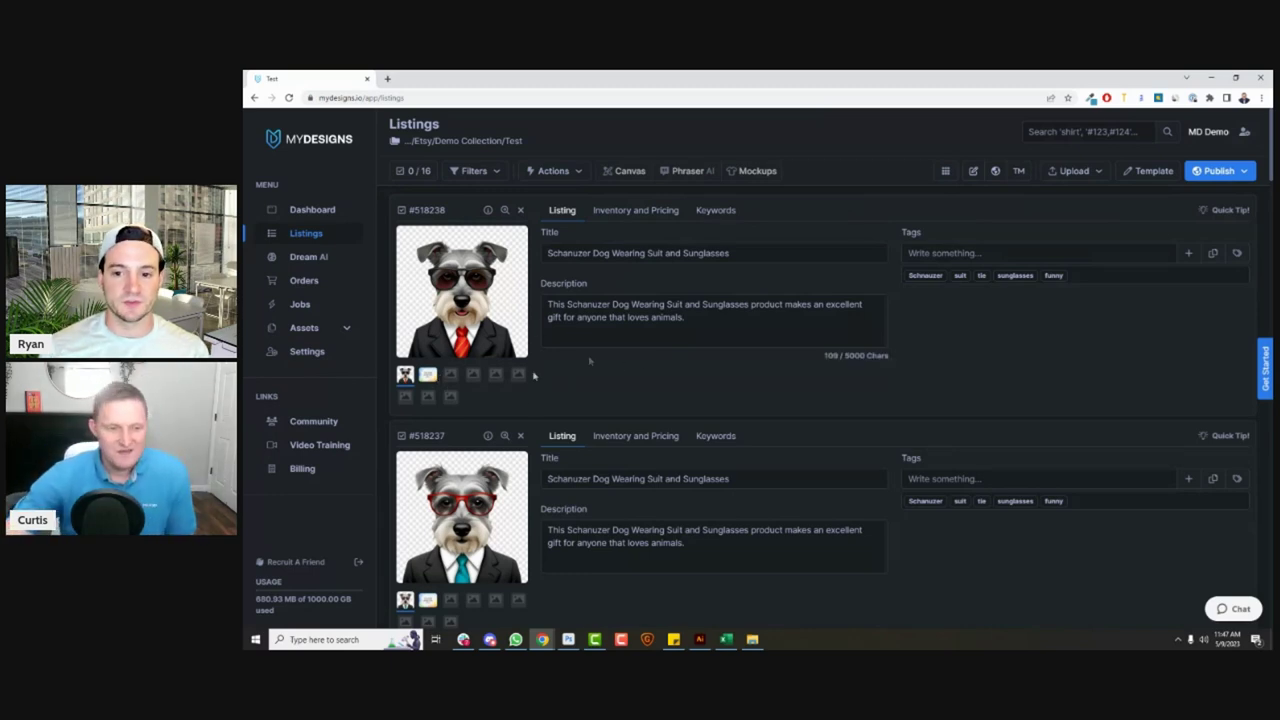
click(429, 373)
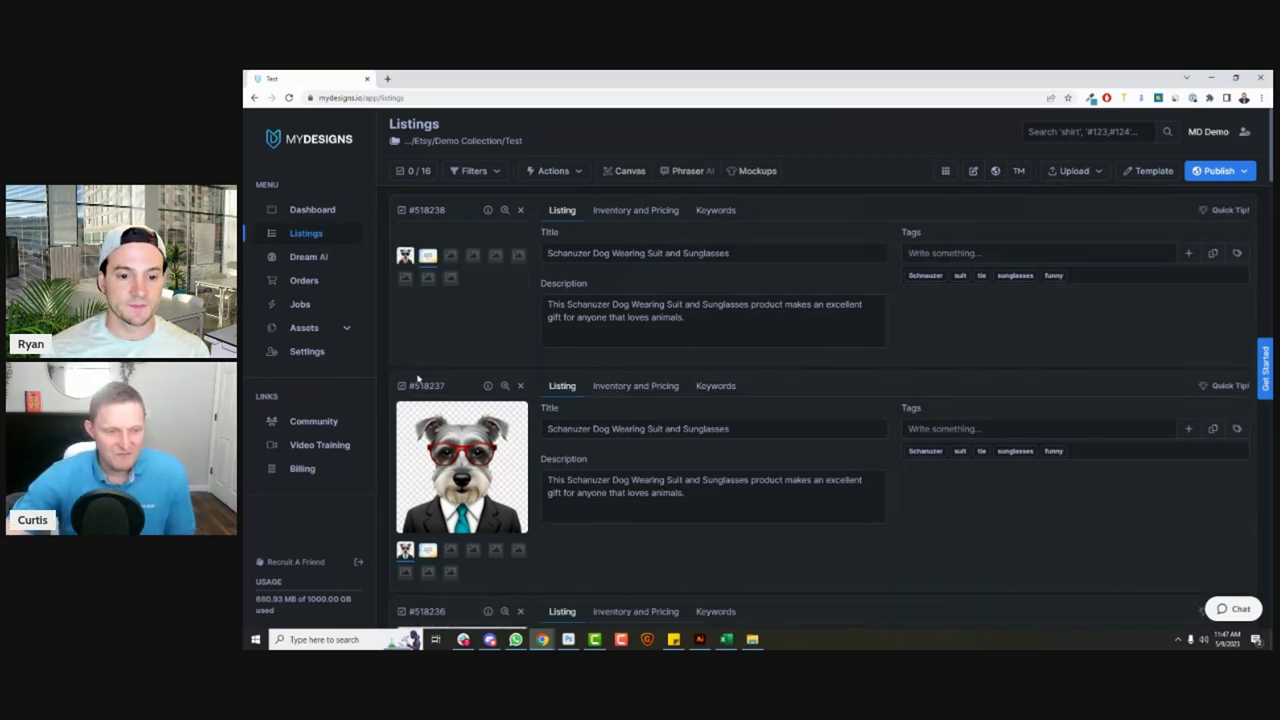
click(945, 171)
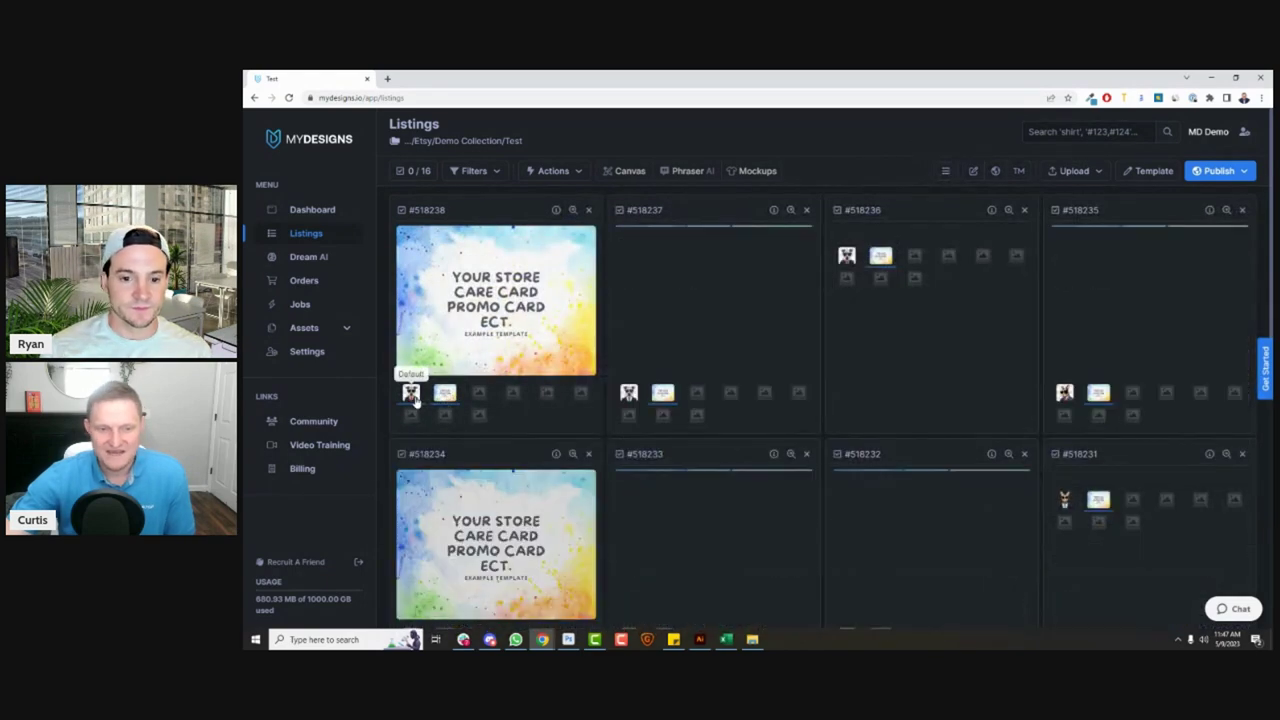
scroll(638, 318, down, 1)
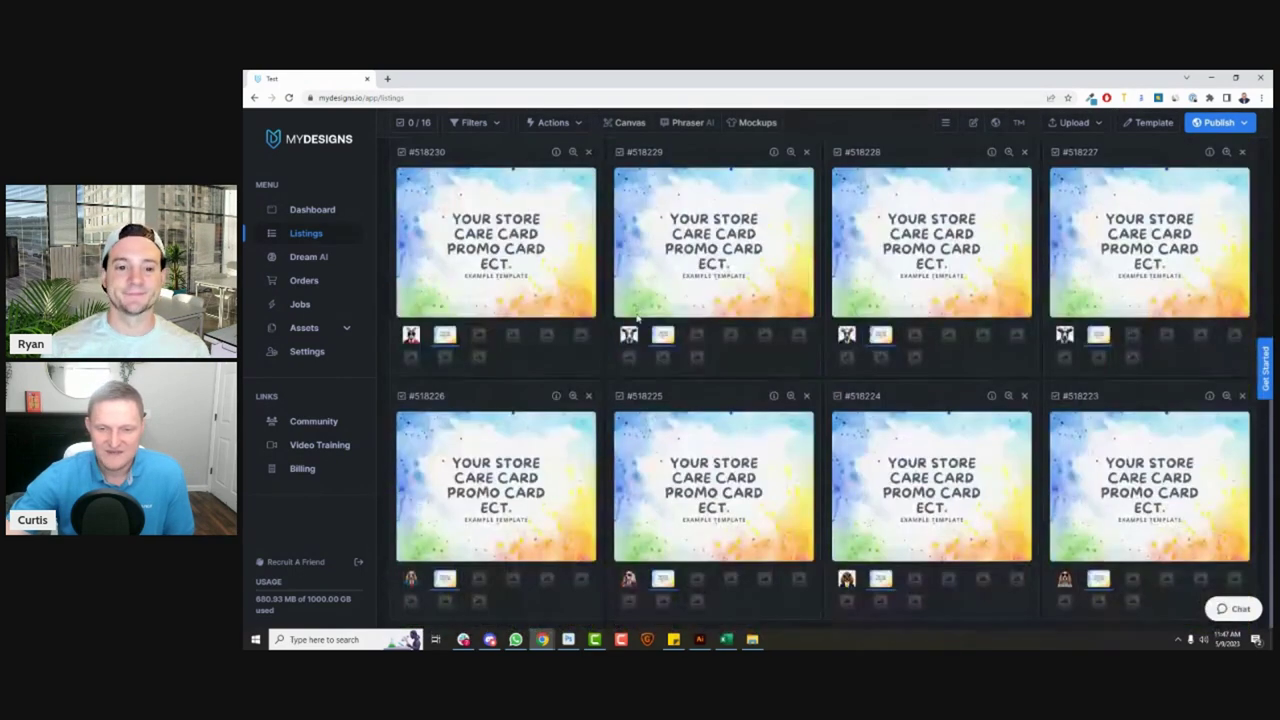
scroll(520, 340, down, 1)
scroll(408, 389, up, 2)
click(410, 391)
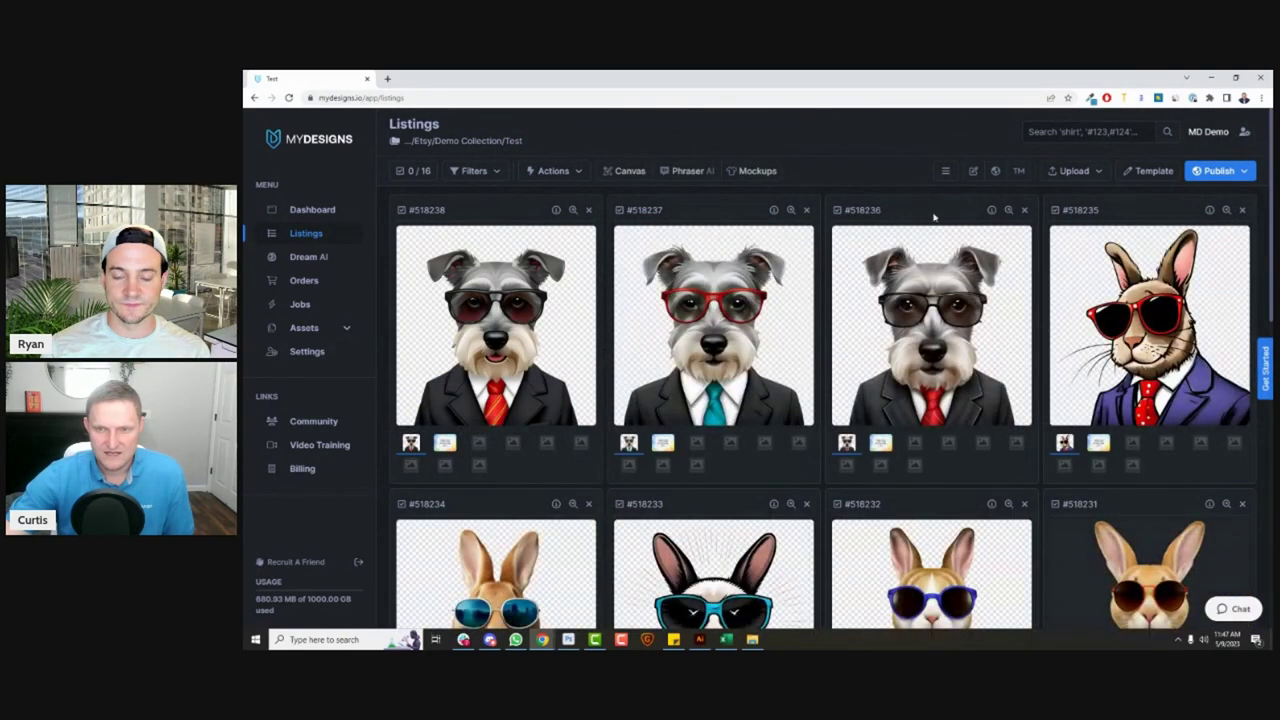
click(945, 171)
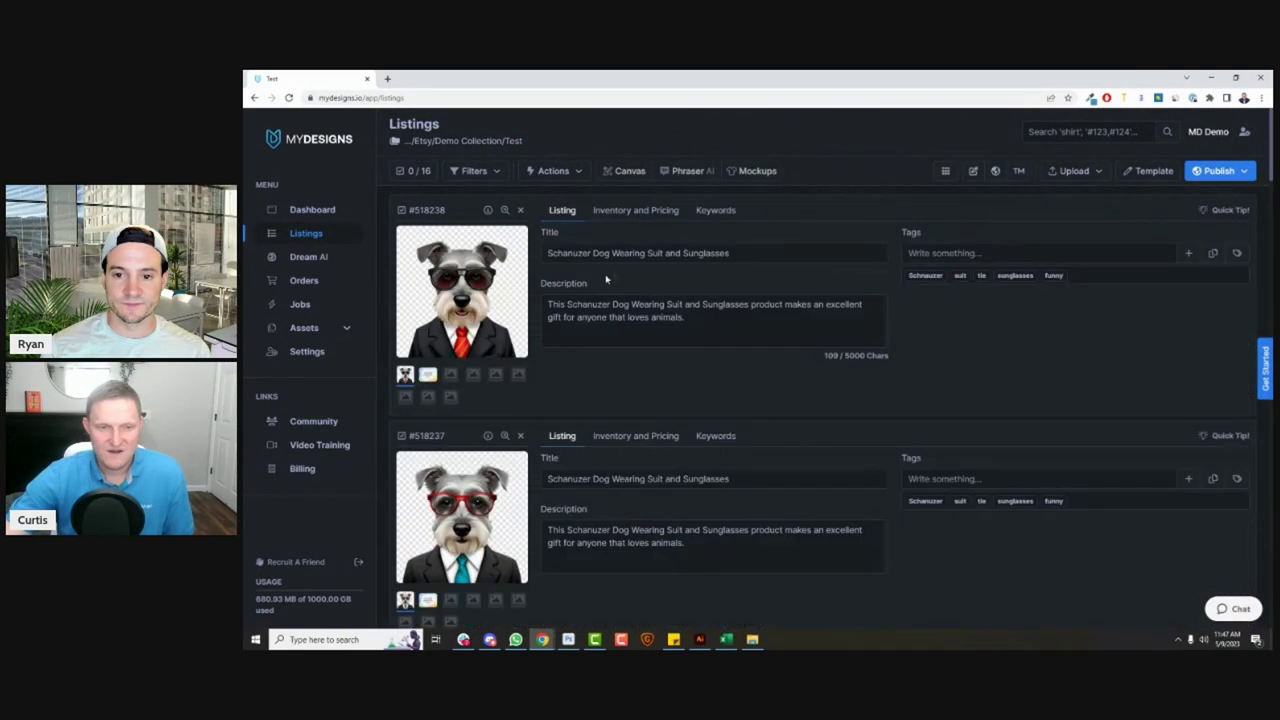
Check the first listing's Inventory and Pricing and Keywords, then return to its title and tags
click(660, 211)
click(712, 211)
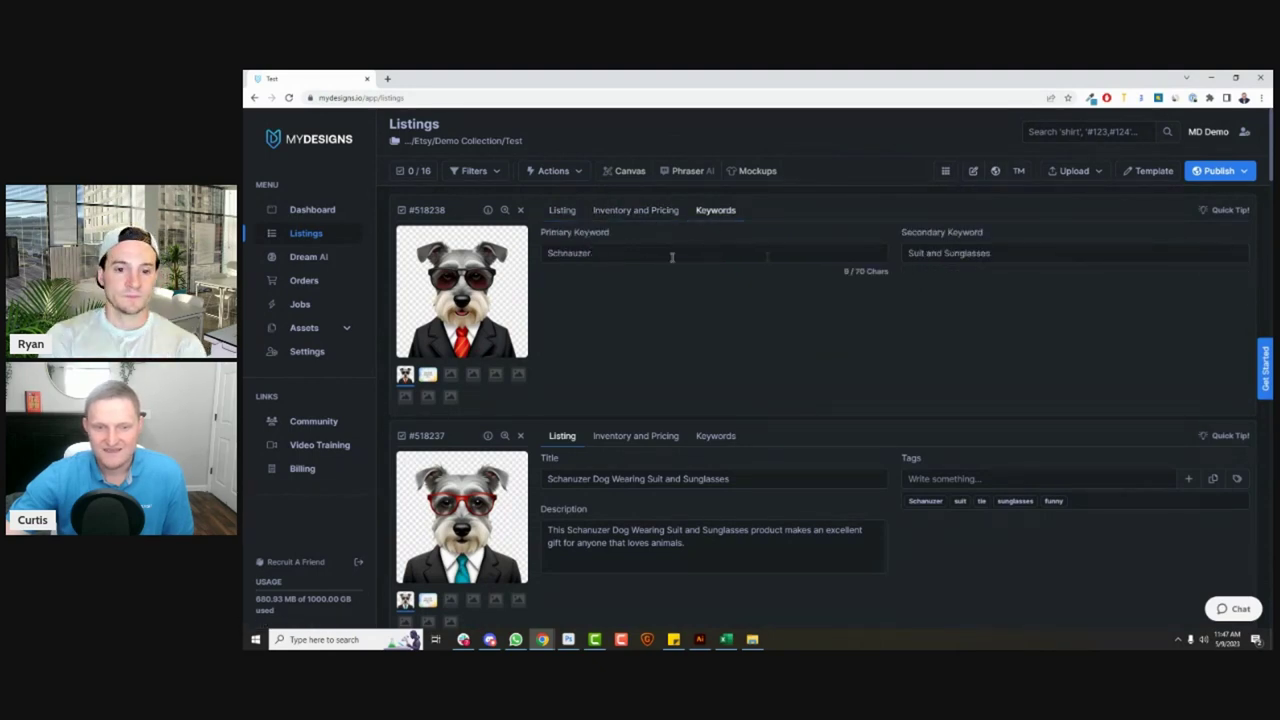
click(562, 210)
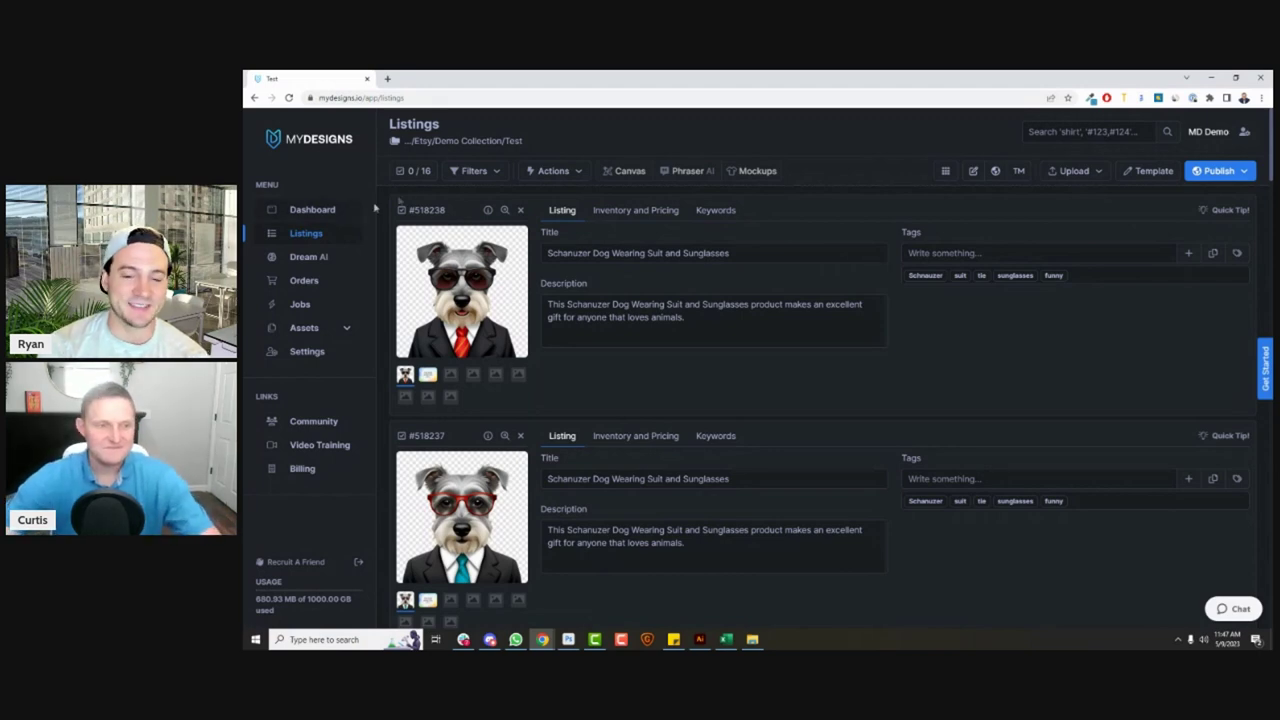
Open the Demo Collection's listings, then go to the Dream AI Create page
click(474, 146)
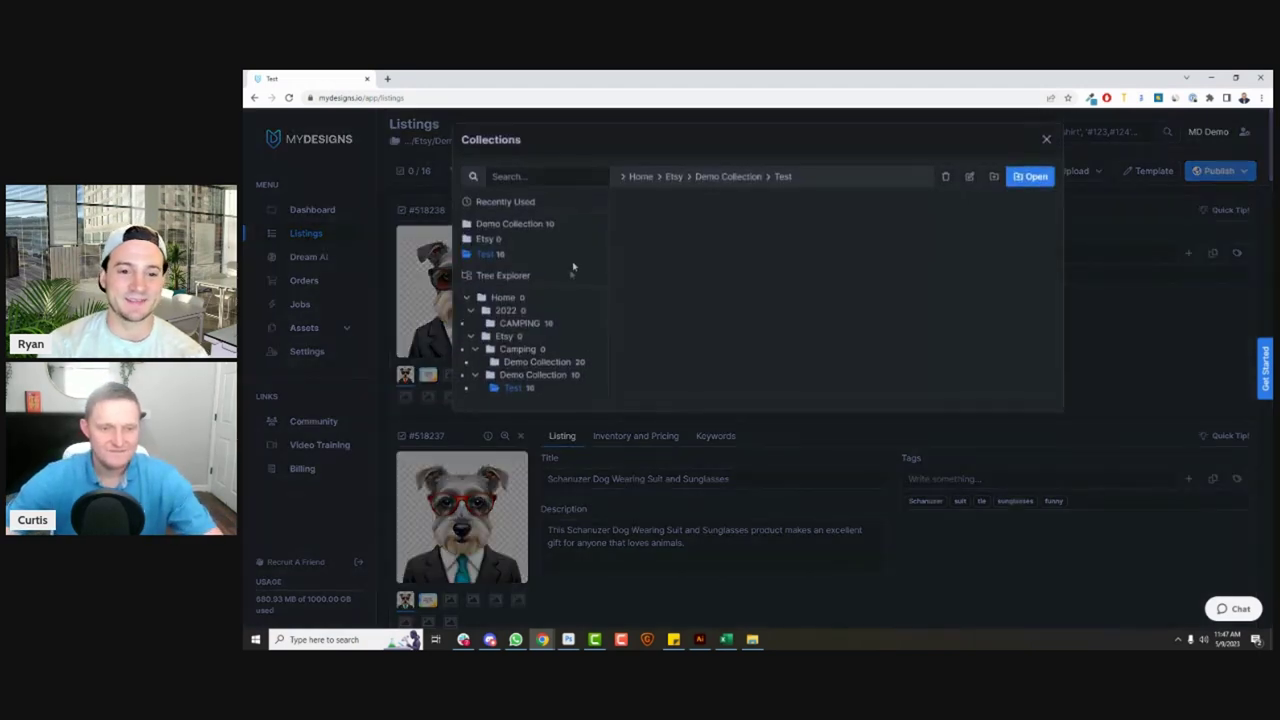
click(530, 377)
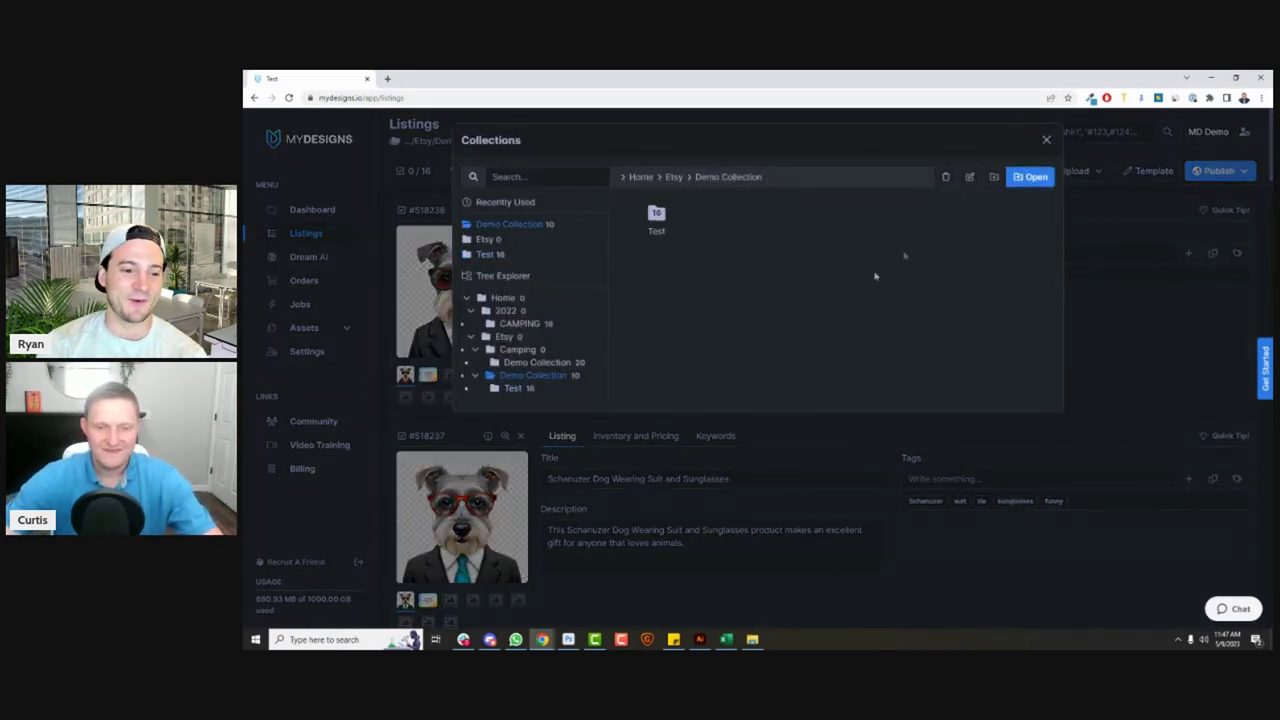
click(1030, 177)
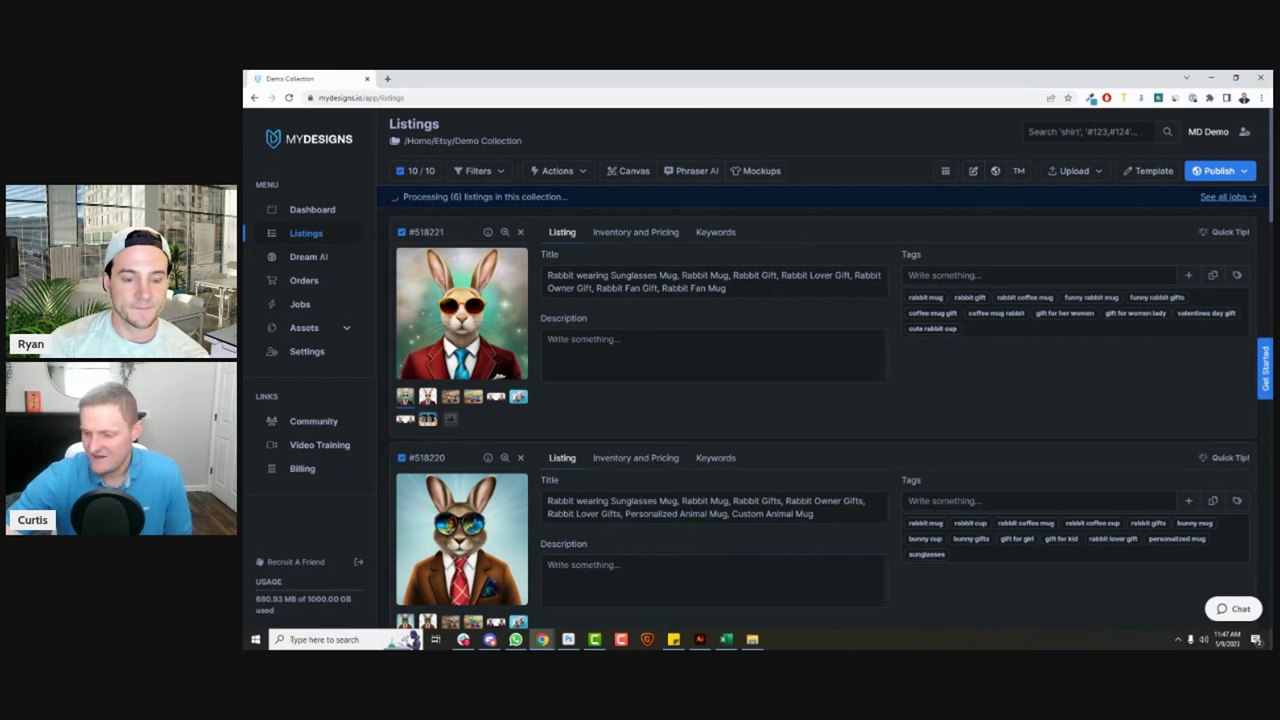
click(489, 639)
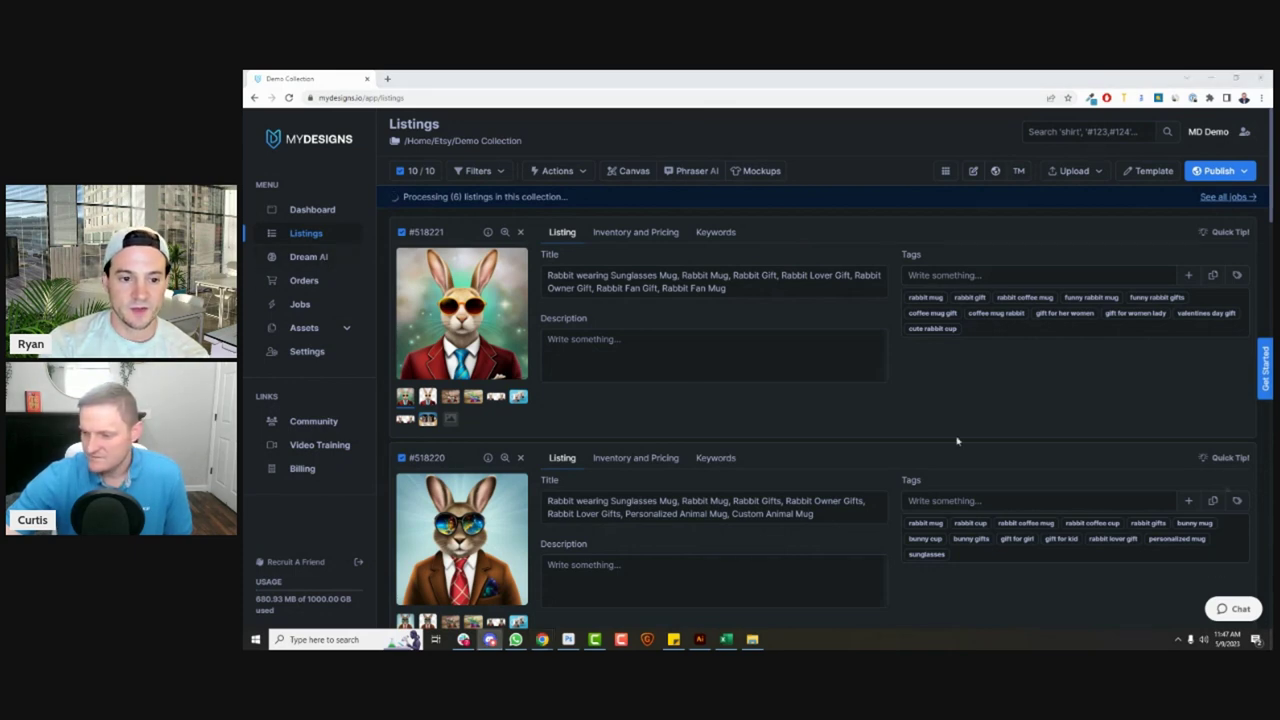
click(318, 258)
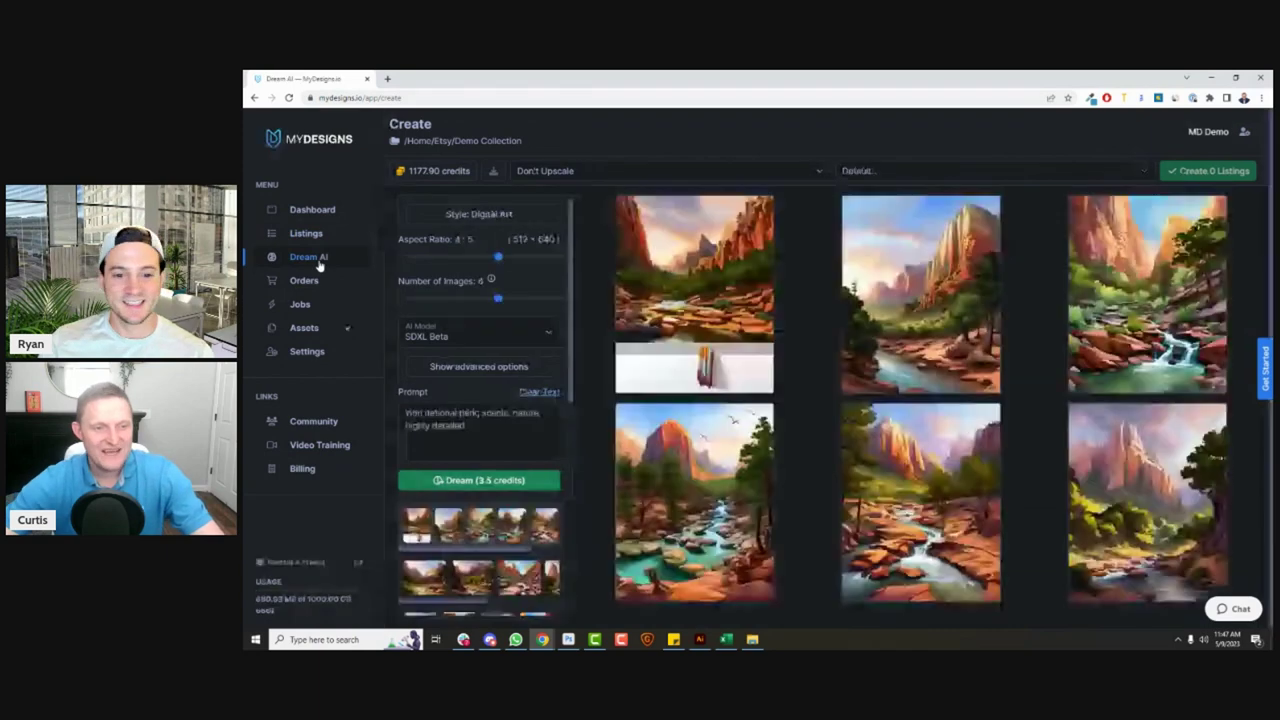
Generate Line Art images of 'a robot holding a sign with text that reads "MyDesigns"'
click(490, 218)
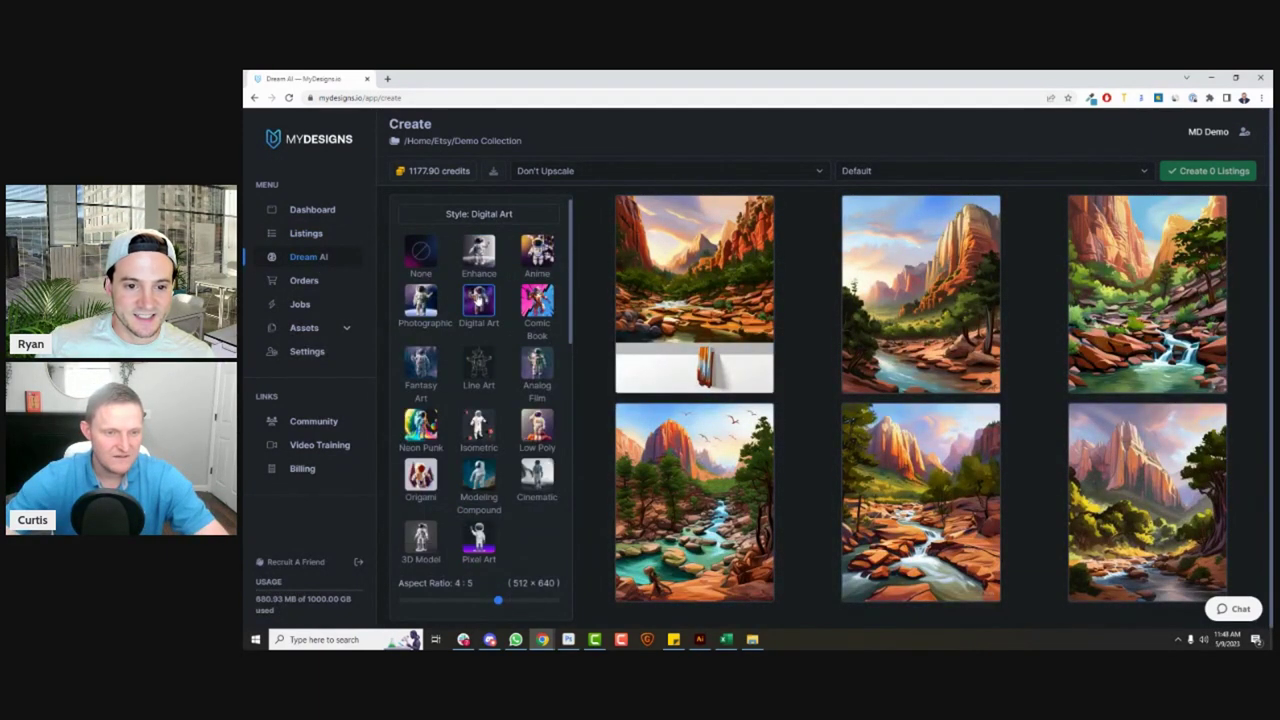
click(479, 364)
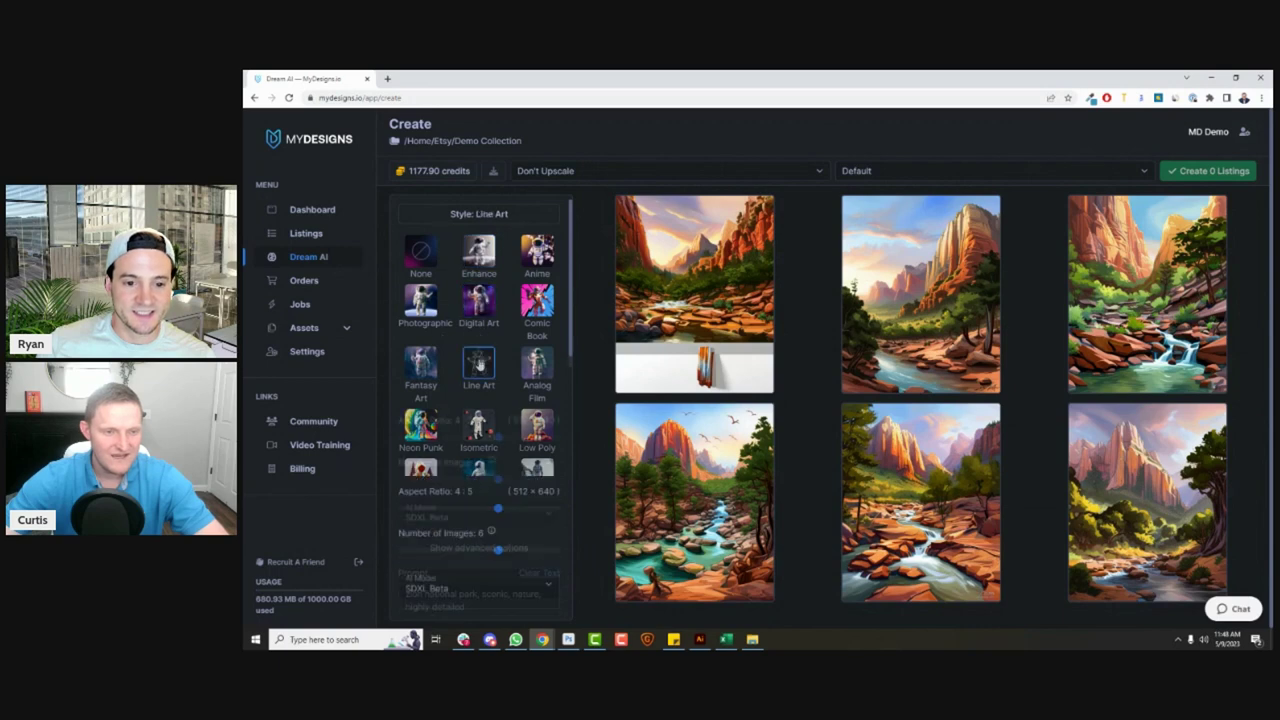
drag(475, 428, 349, 403)
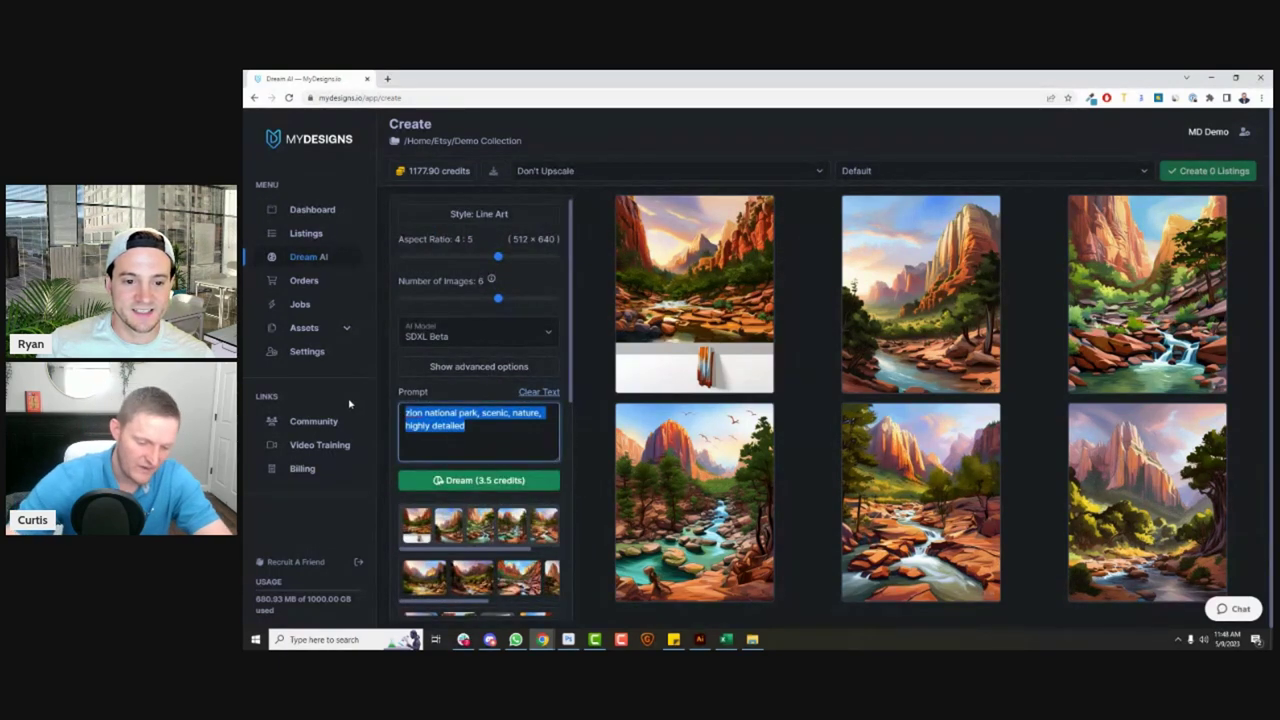
text(new york ci)
key(ctrl+a)
key(BackSpace)
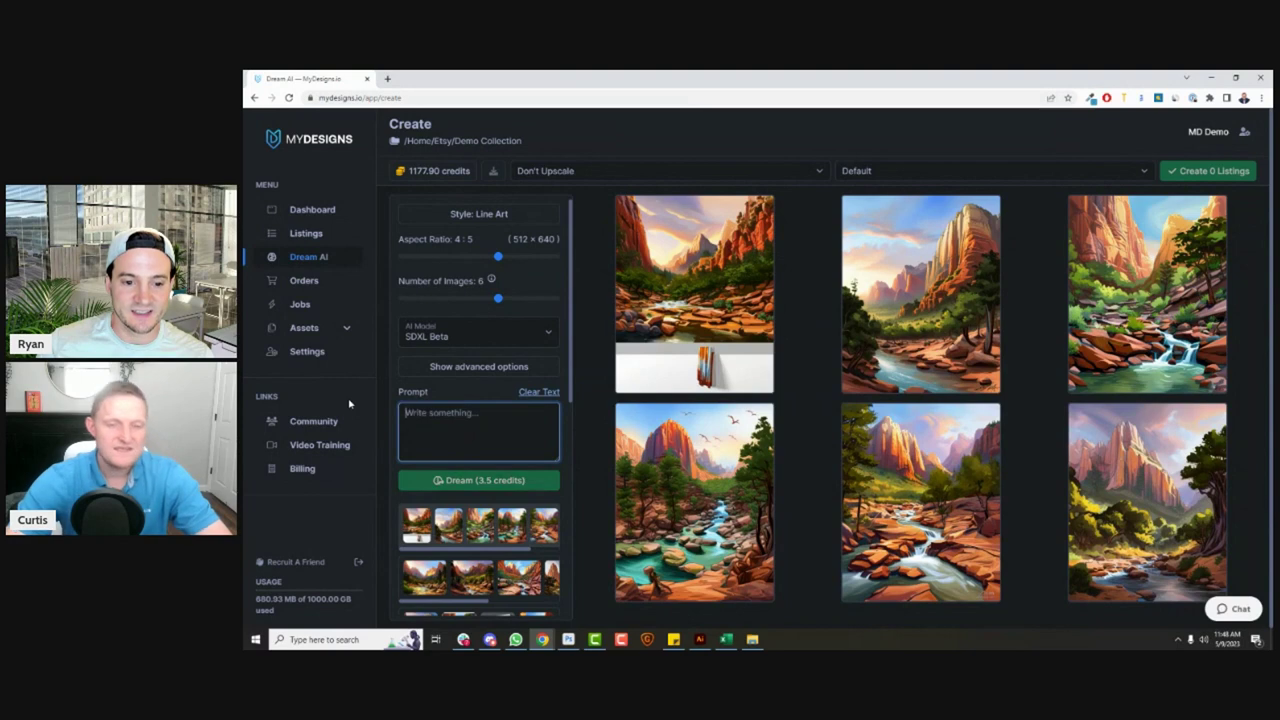
text(a robot)
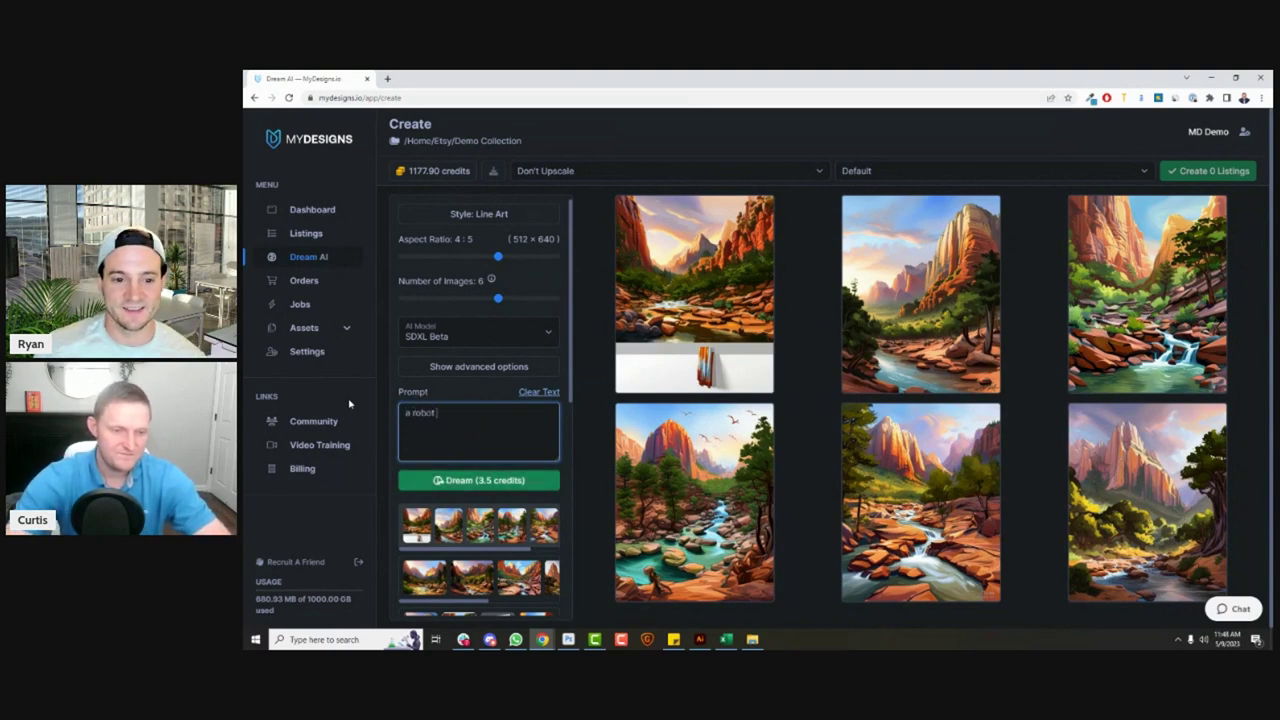
text( holding a sign that)
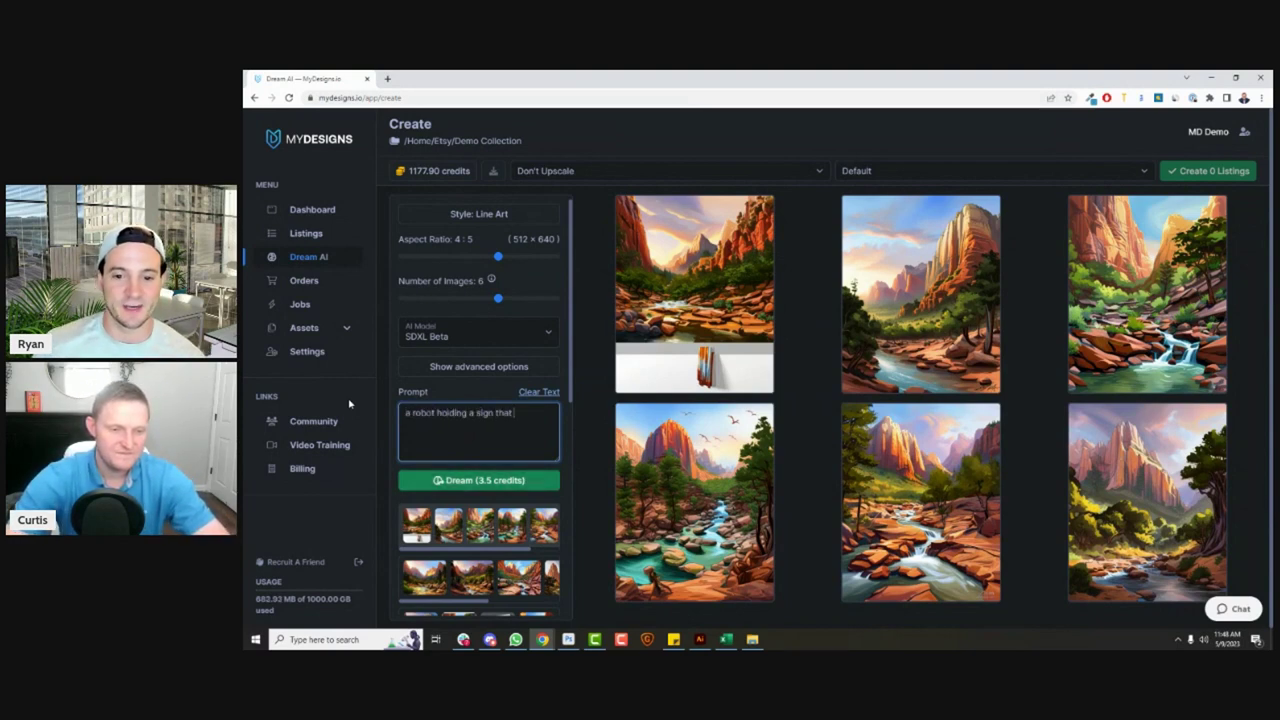
text( reads "MyDes)
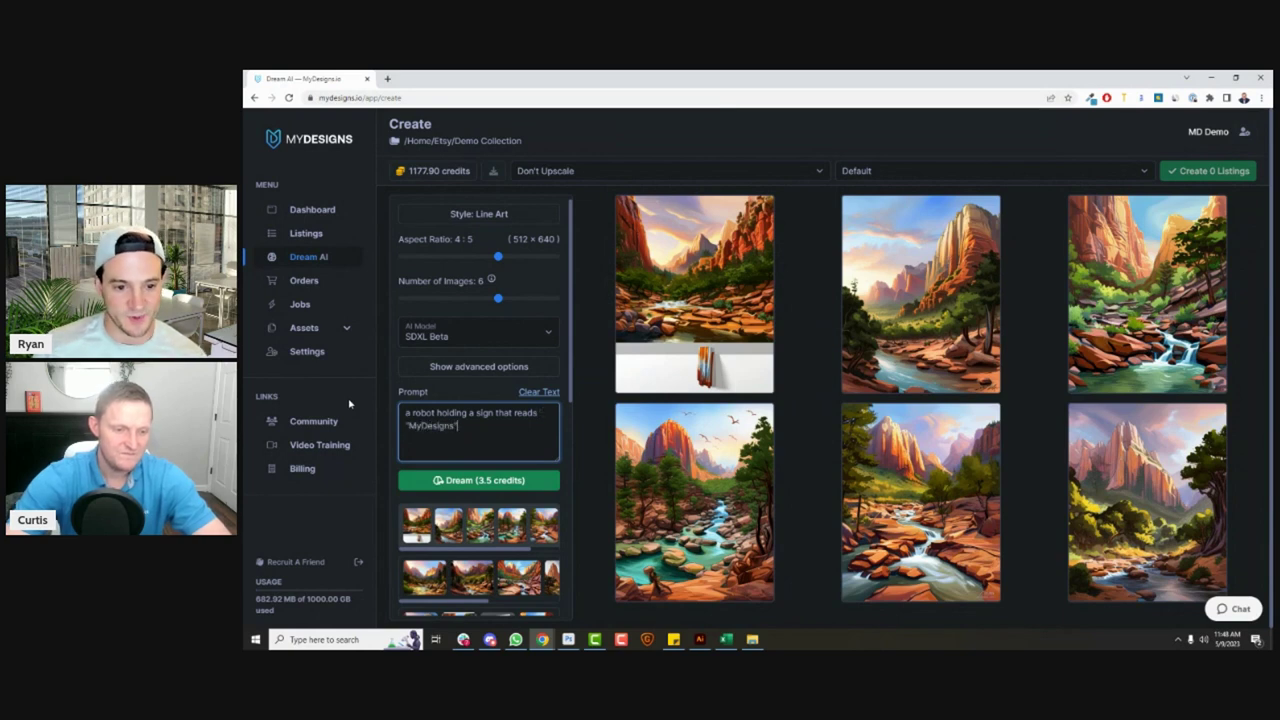
text(igns")
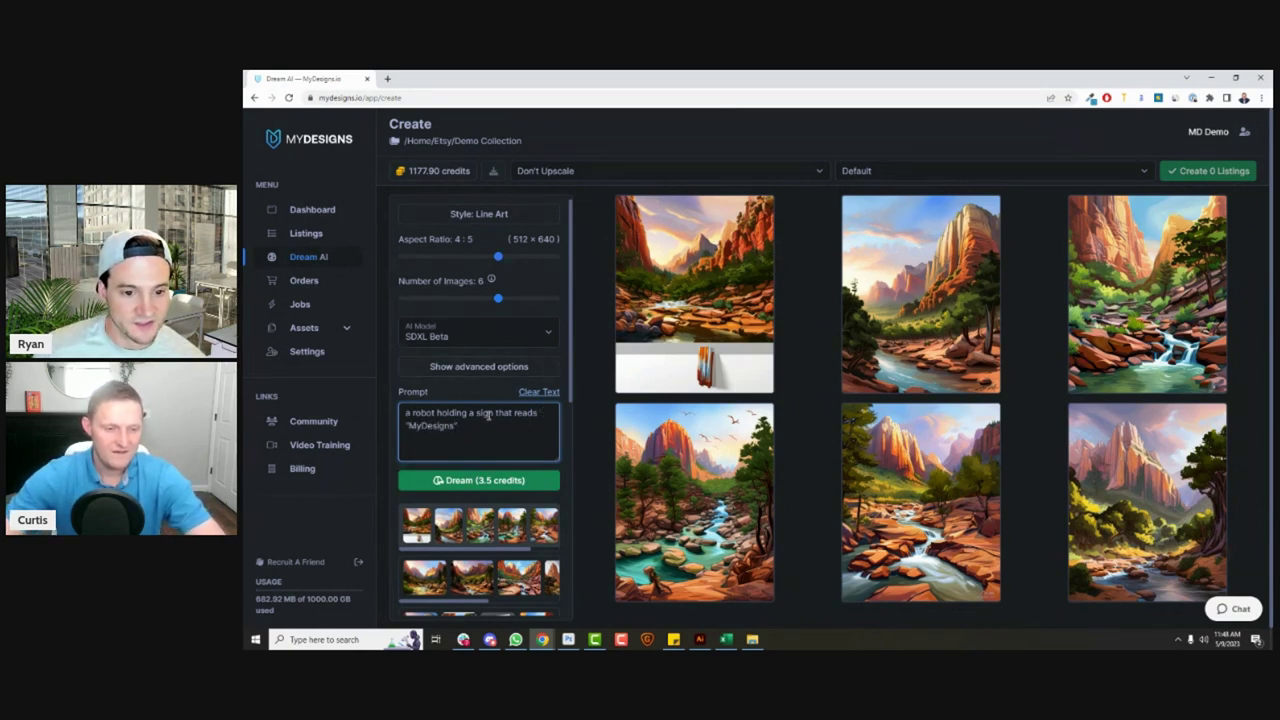
click(496, 412)
text(with text)
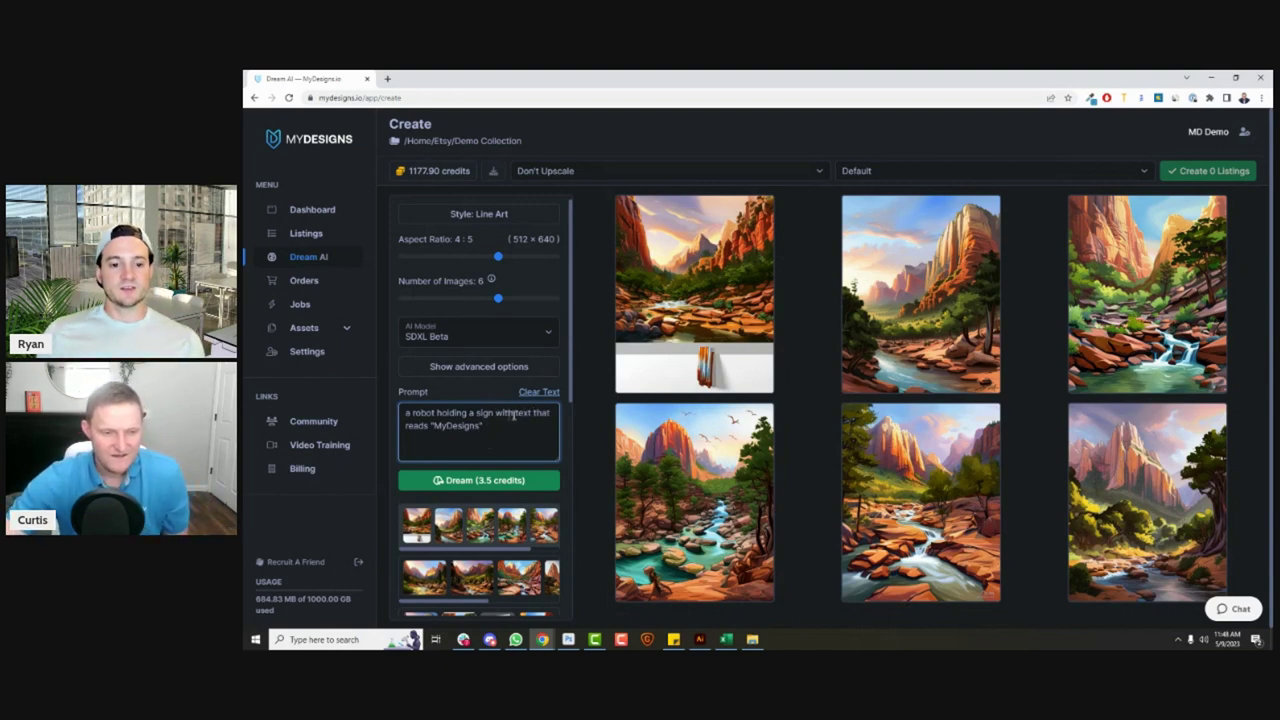
key(Return)
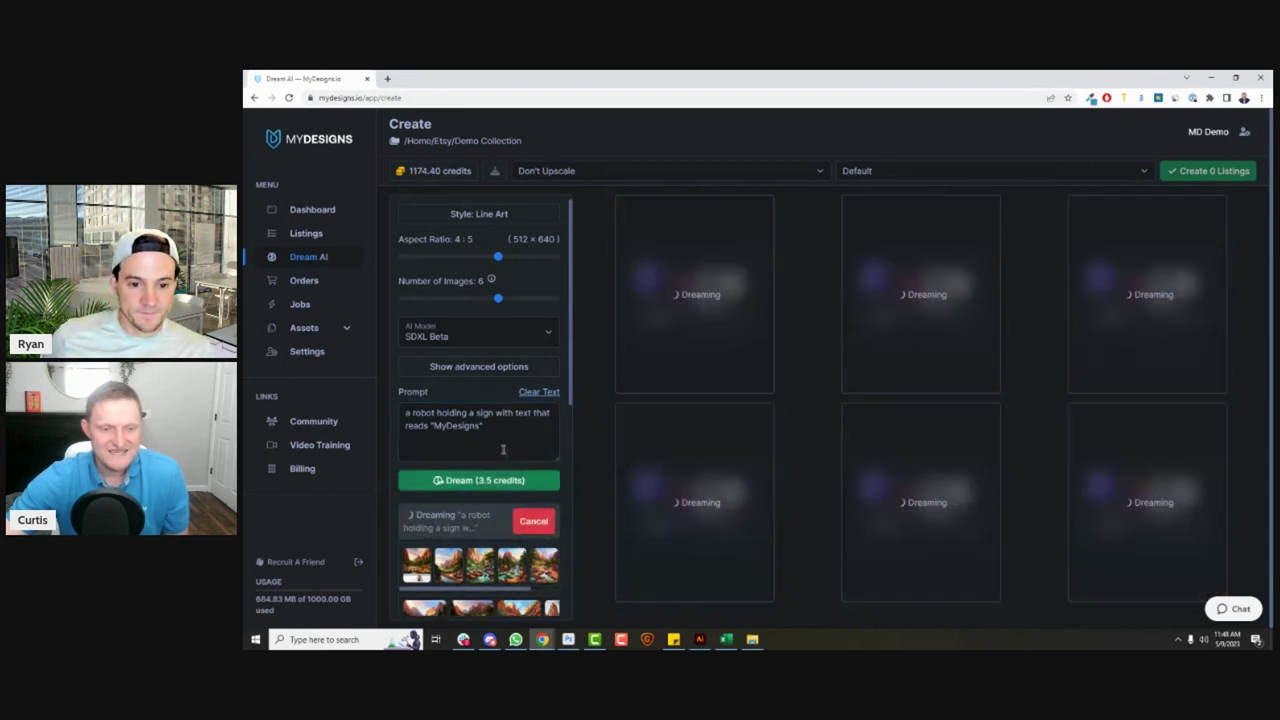
Change the sign text to Las Vegas and generate again at a 1:1 aspect ratio
double_click(479, 426)
text(Las)
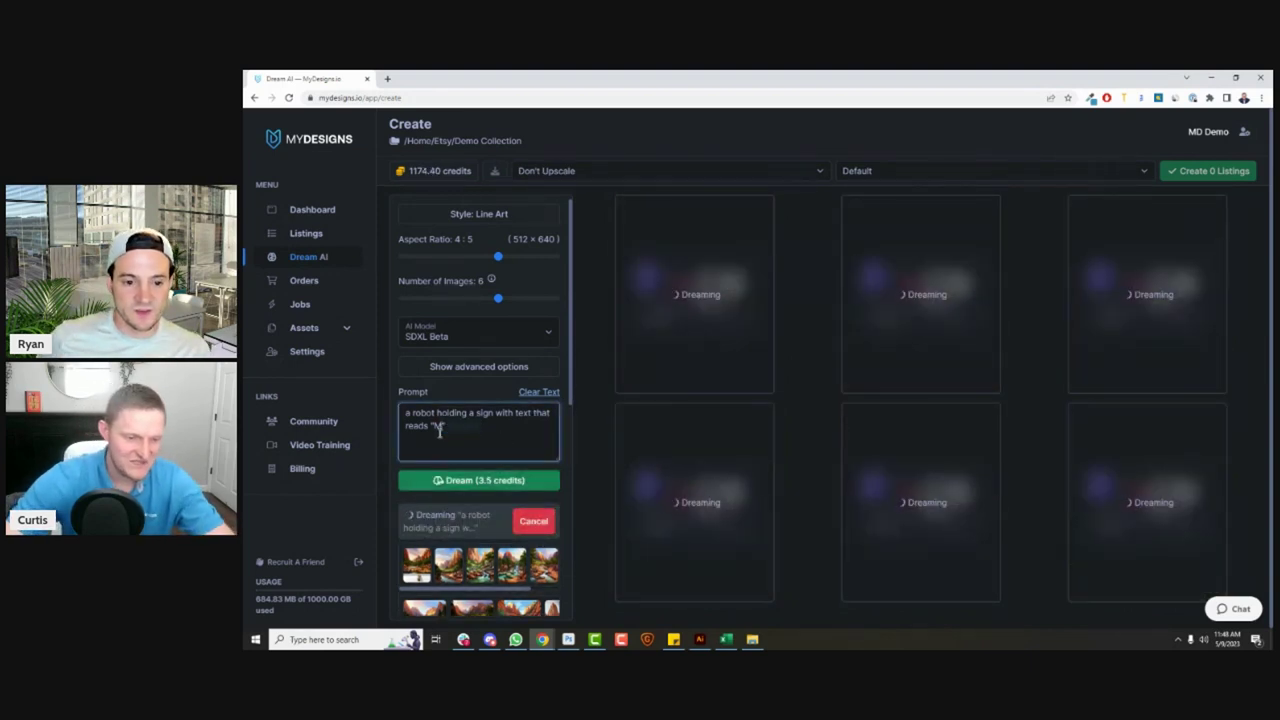
text( Vegas)
click(465, 480)
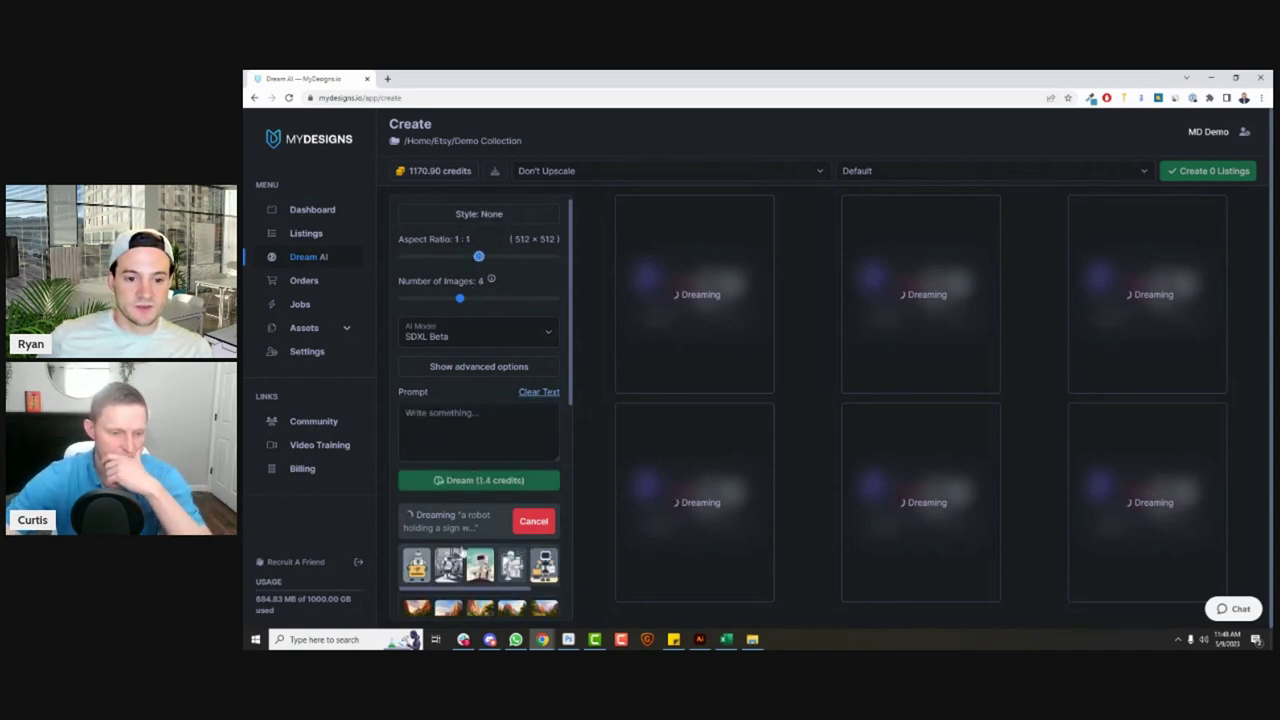
click(455, 566)
drag(494, 256, 478, 257)
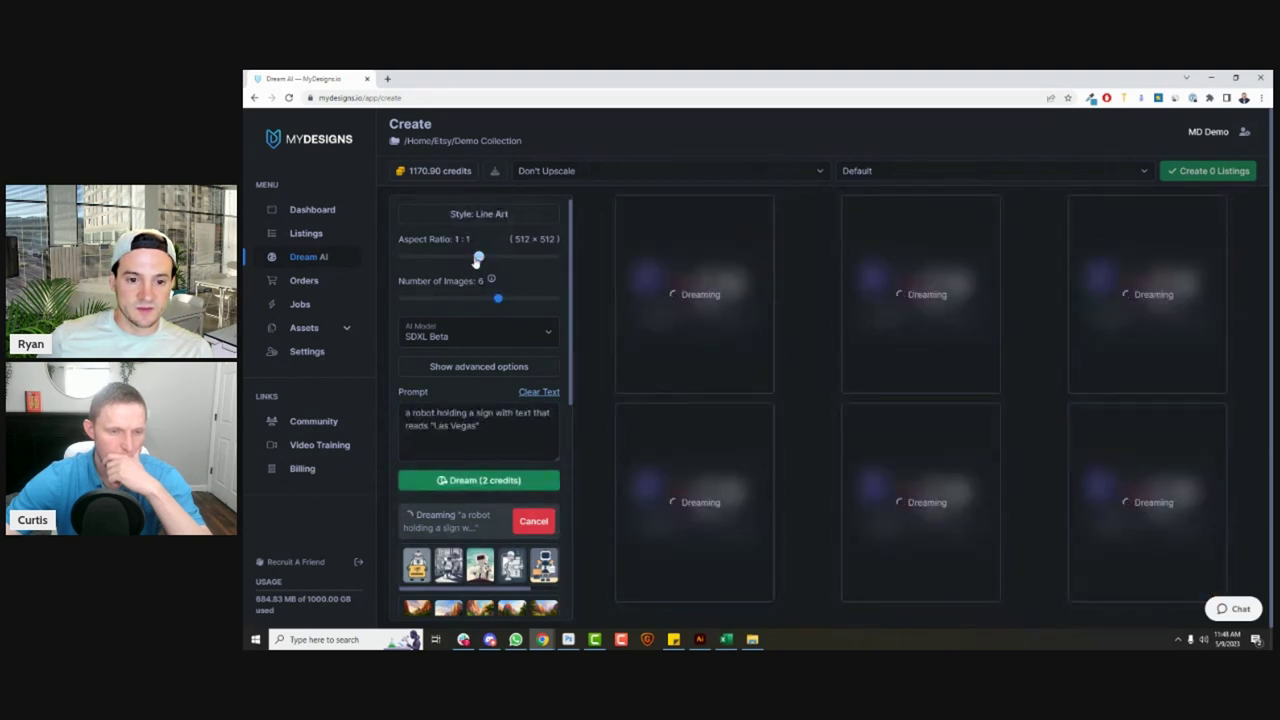
click(481, 480)
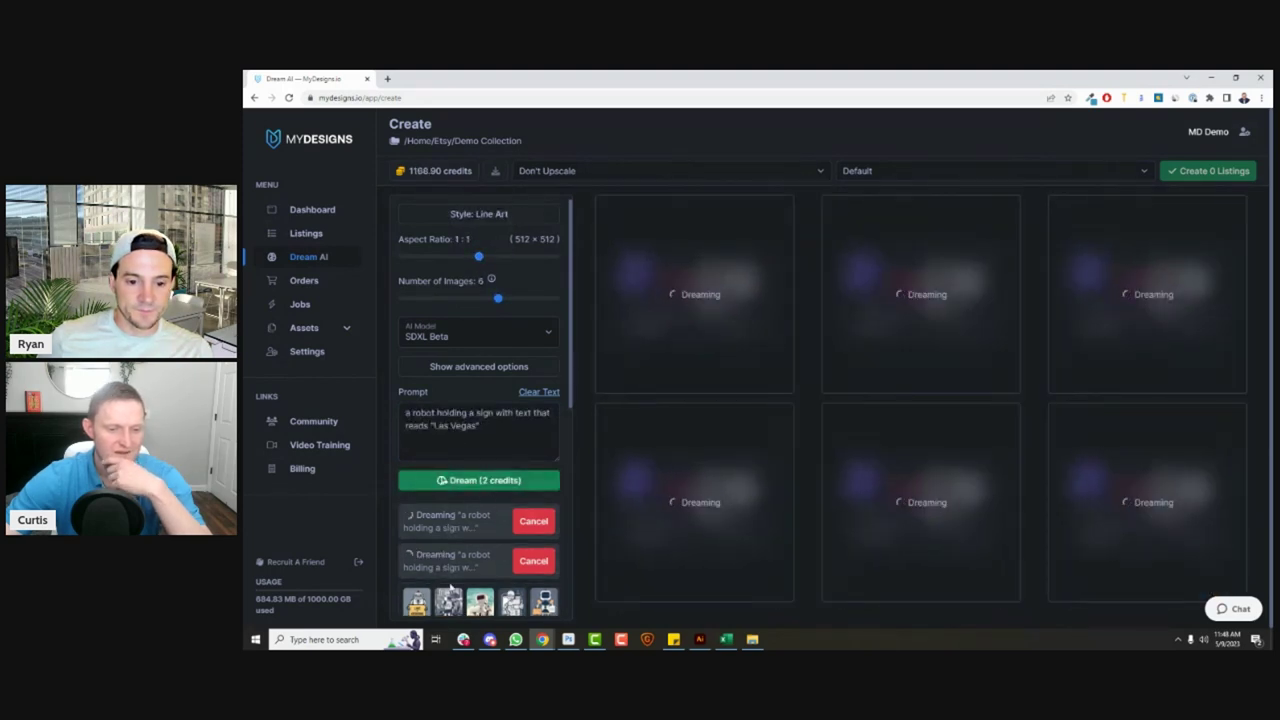
scroll(460, 498, down, 1)
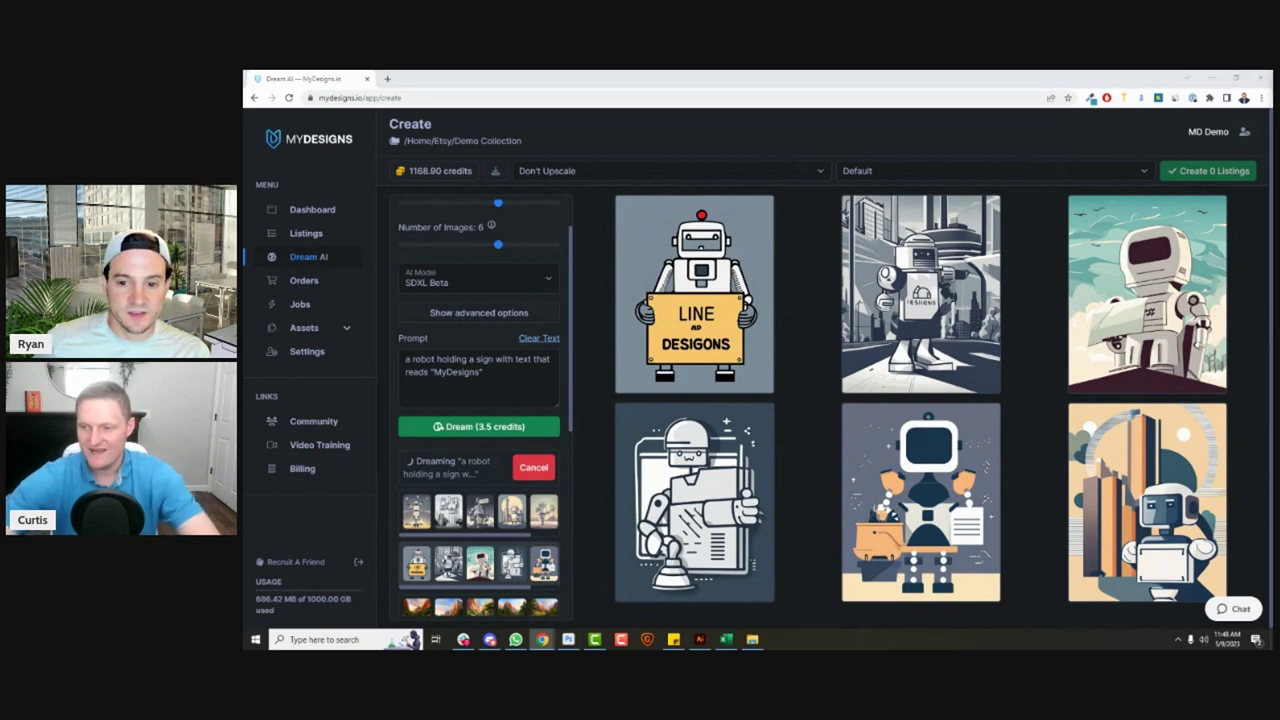
Show the Las Vegas robot results from history and delete the prompt text
click(470, 515)
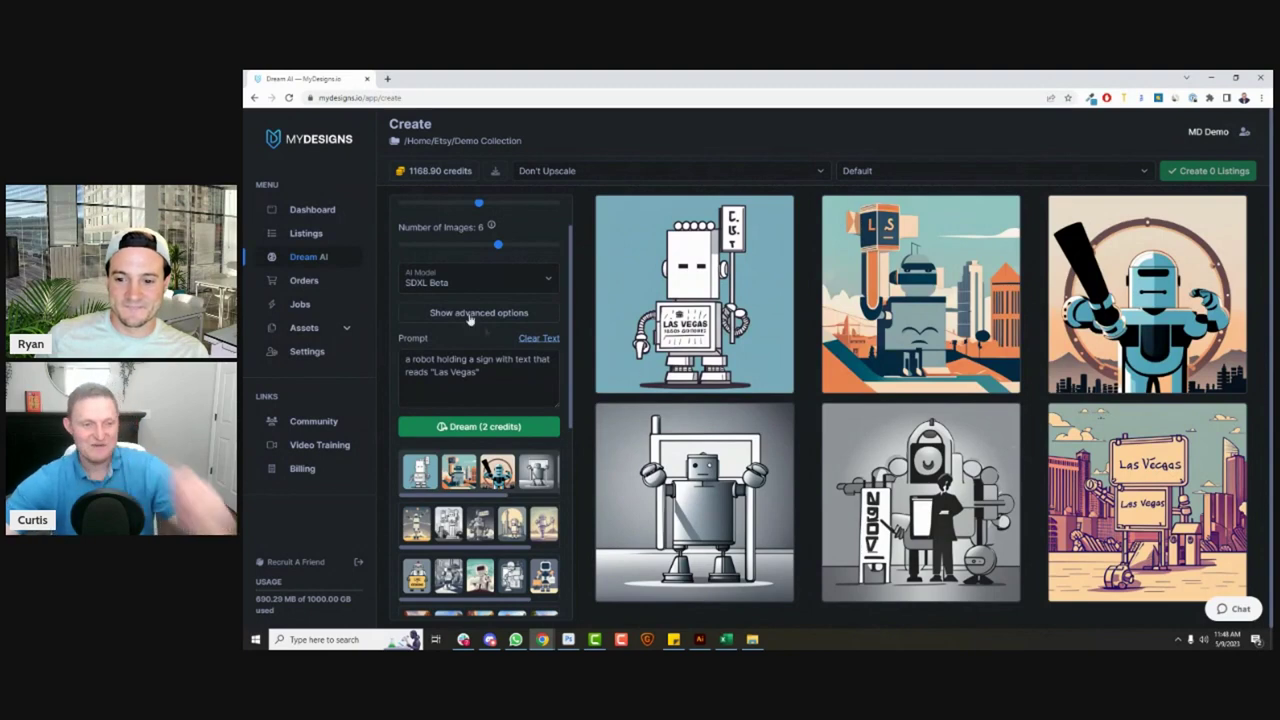
drag(482, 376, 389, 360)
key(BackSpace)
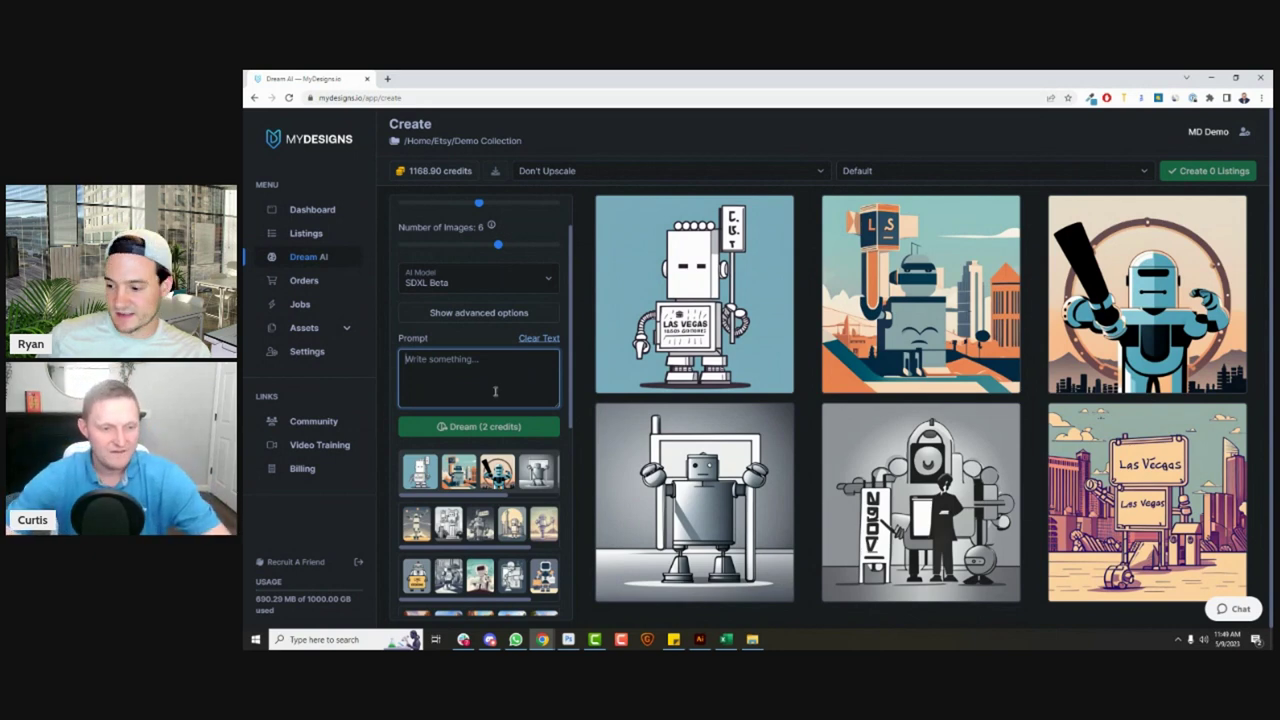
scroll(493, 370, up, 1)
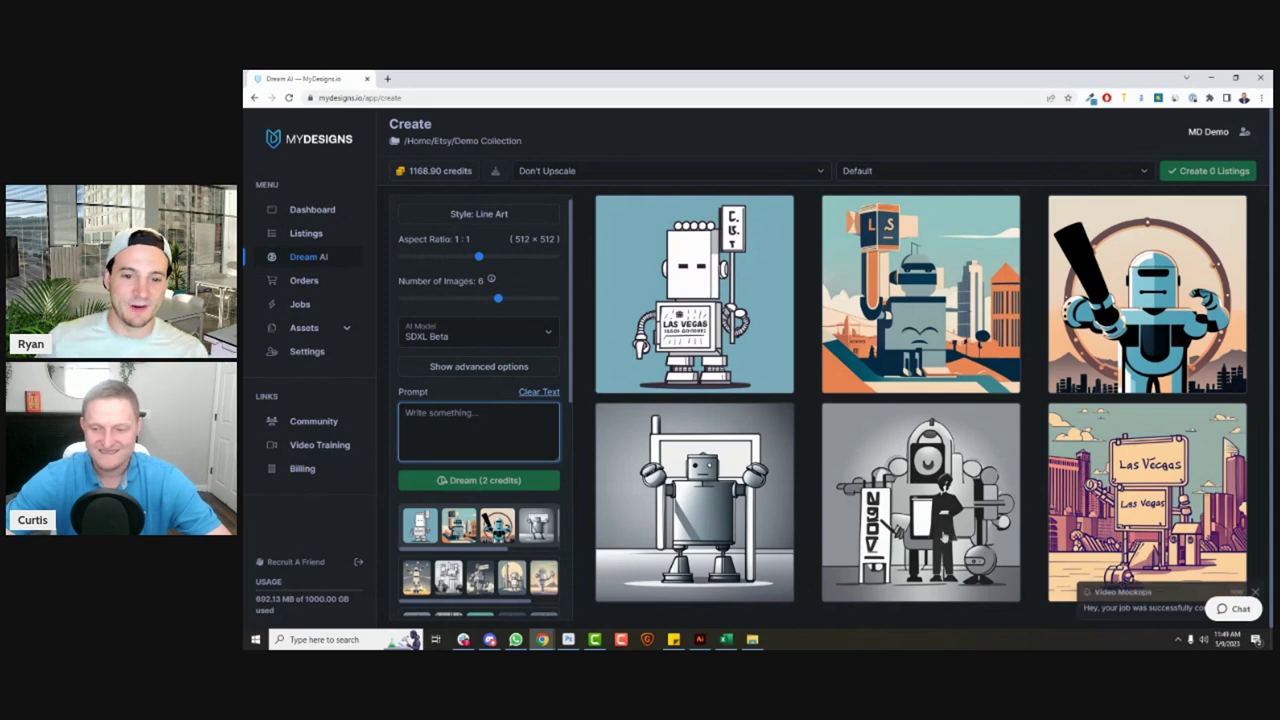
Show the listings as a grid with sticker video mockups as main images, previewing listing #518220's video
click(306, 233)
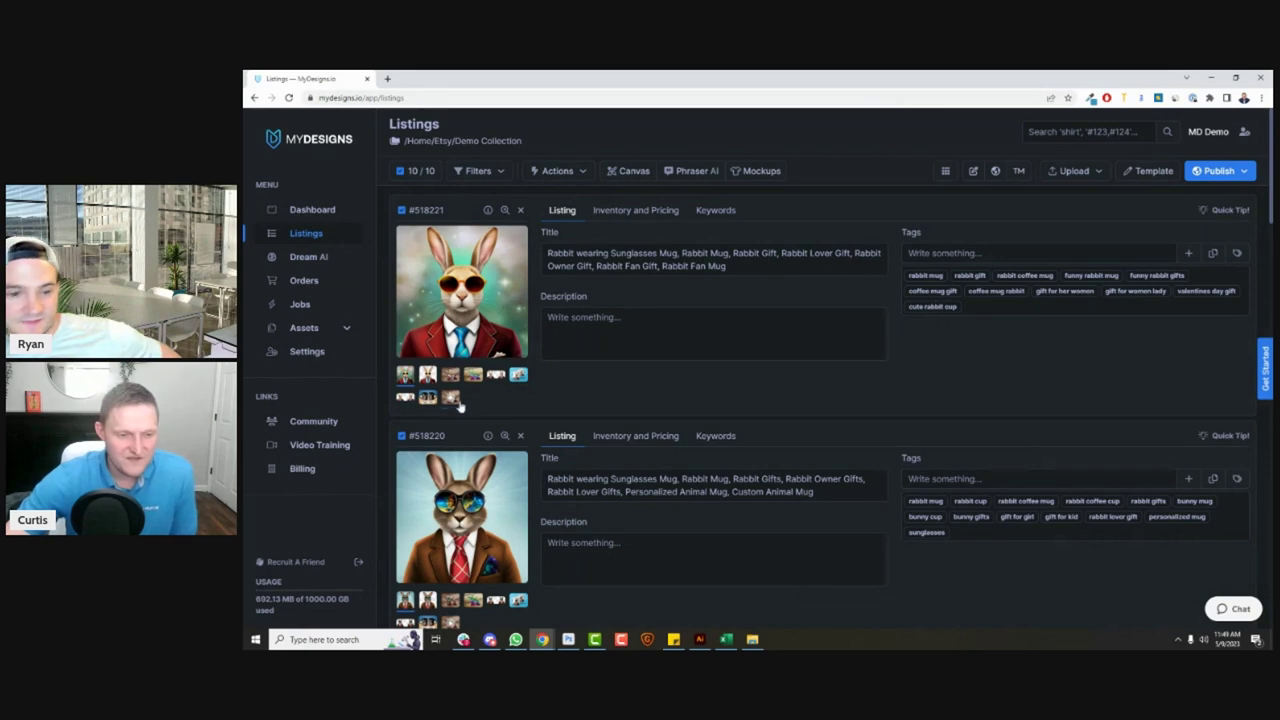
click(945, 172)
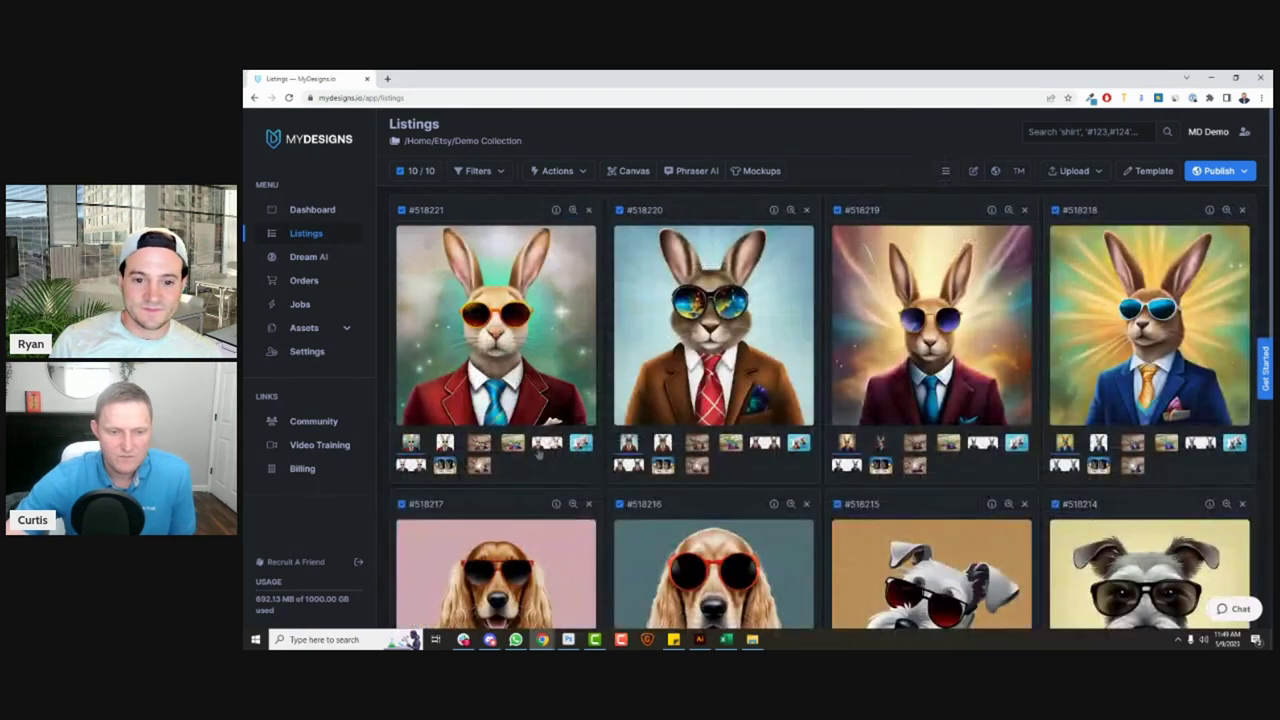
click(479, 466)
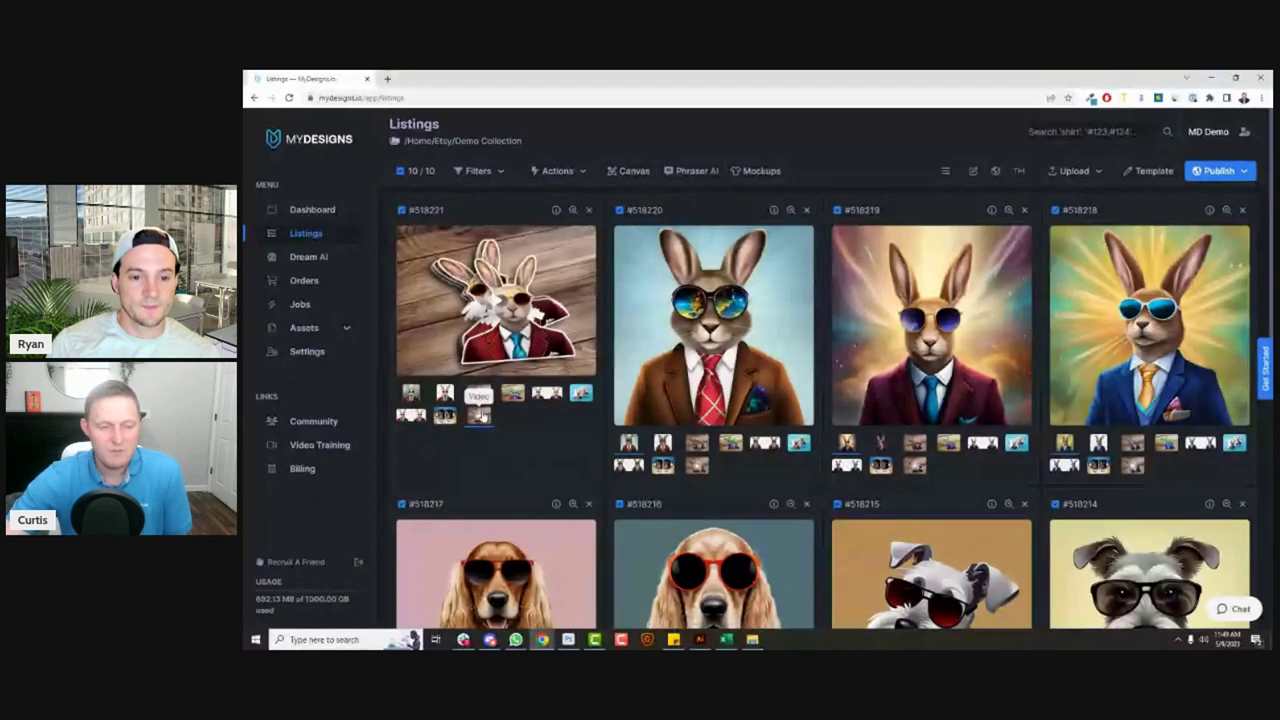
click(479, 415)
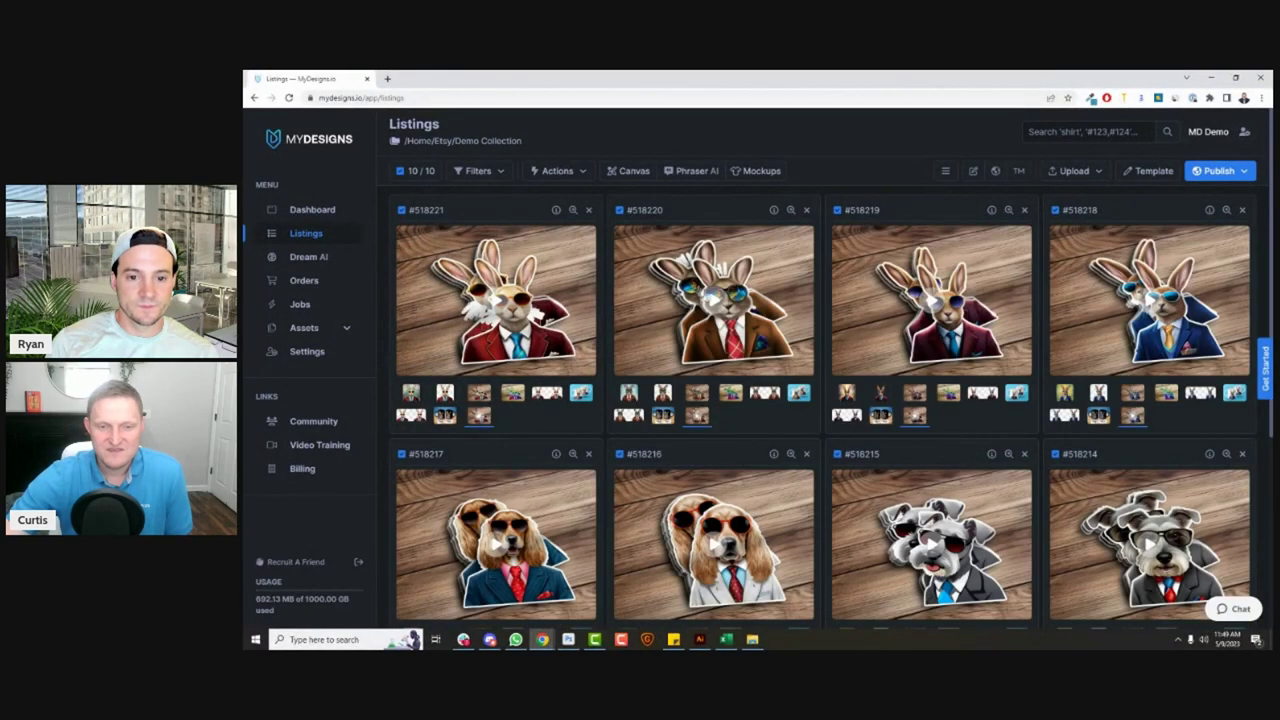
click(709, 297)
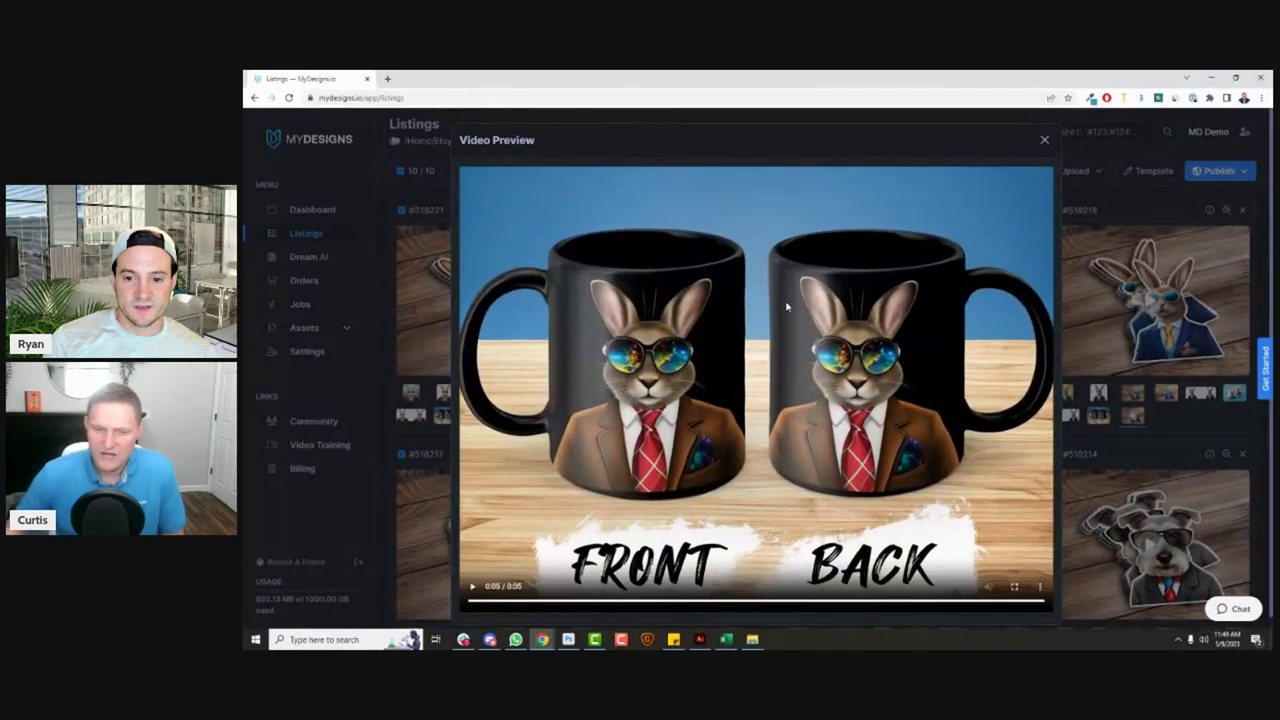
click(1046, 141)
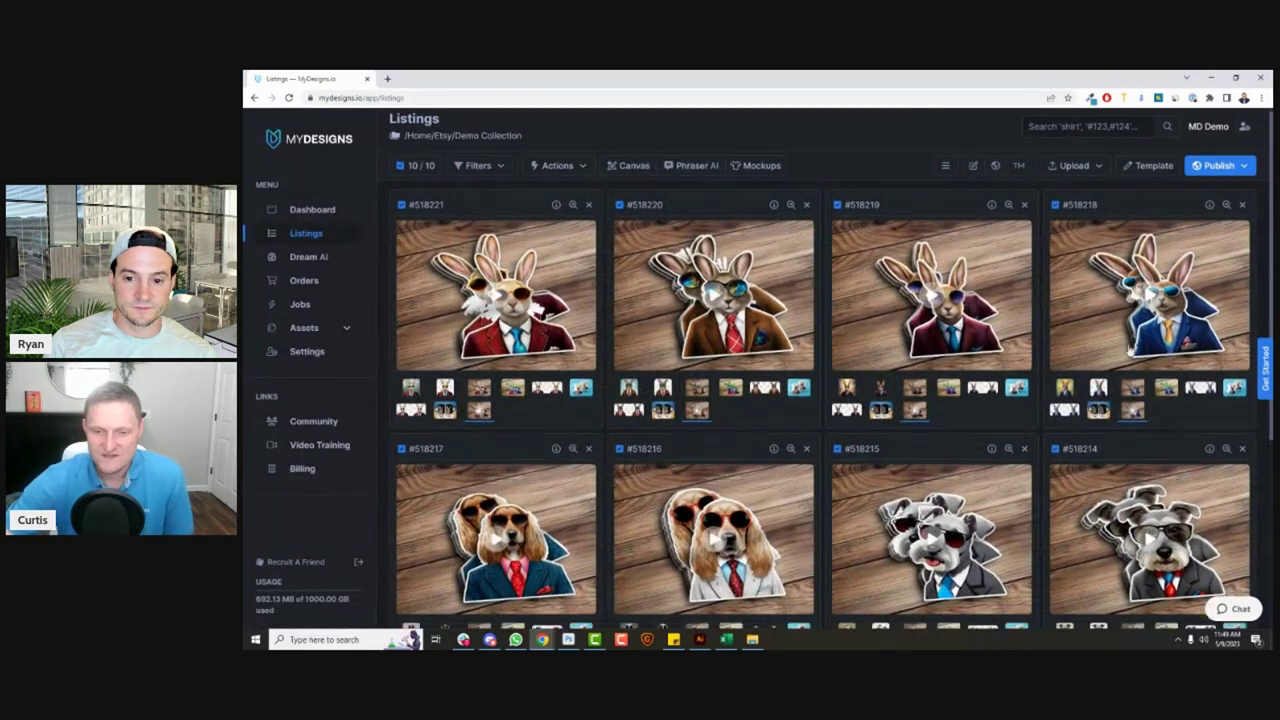
scroll(1105, 352, down, 1)
scroll(1105, 352, down, 3)
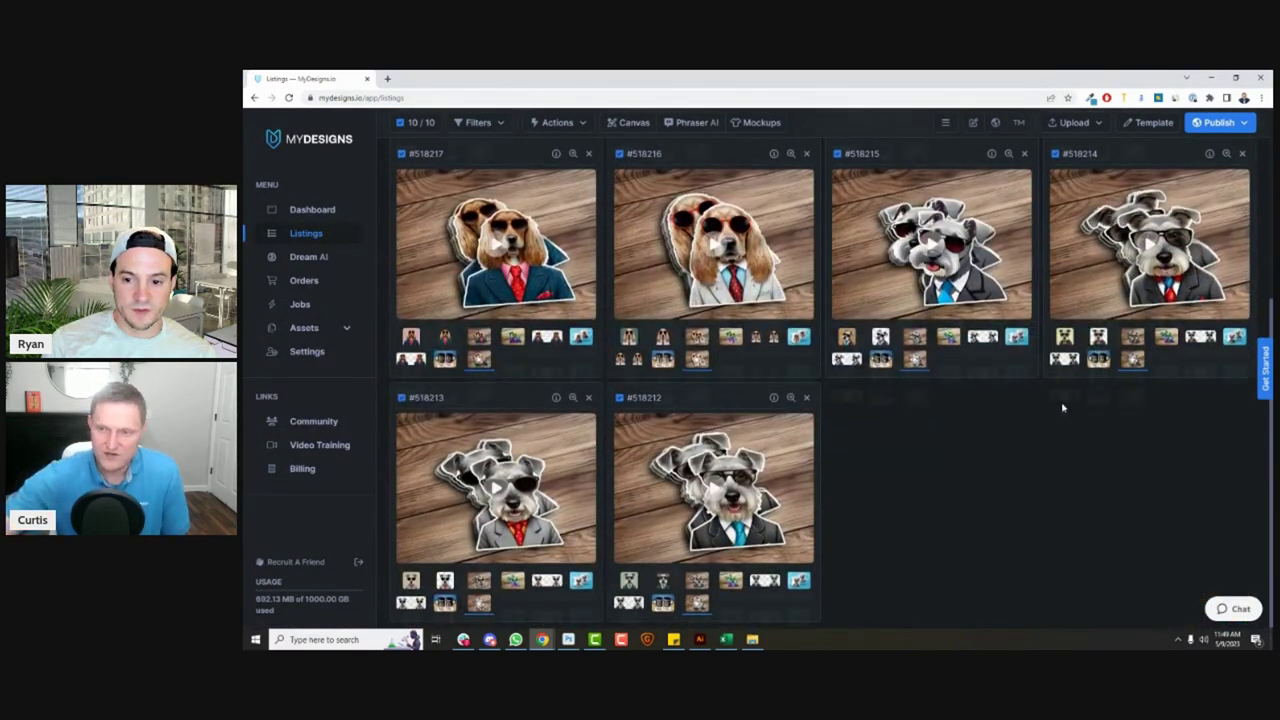
scroll(1063, 406, up, 4)
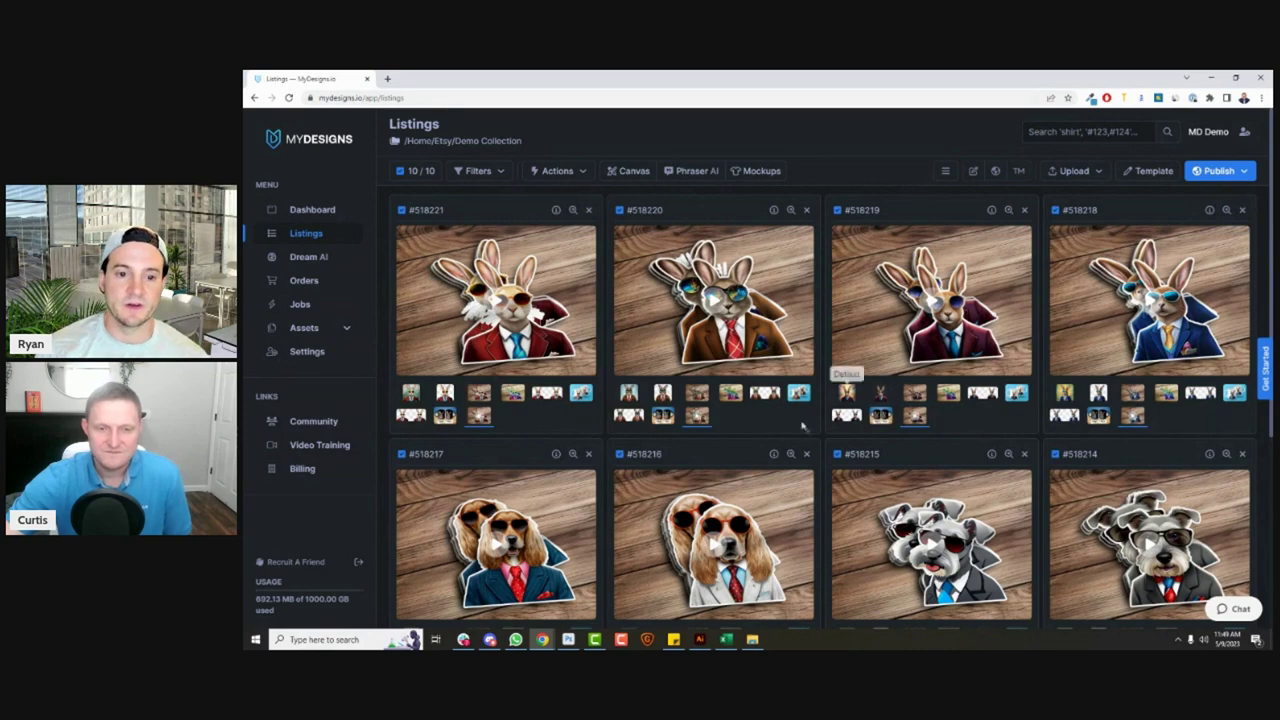
click(697, 392)
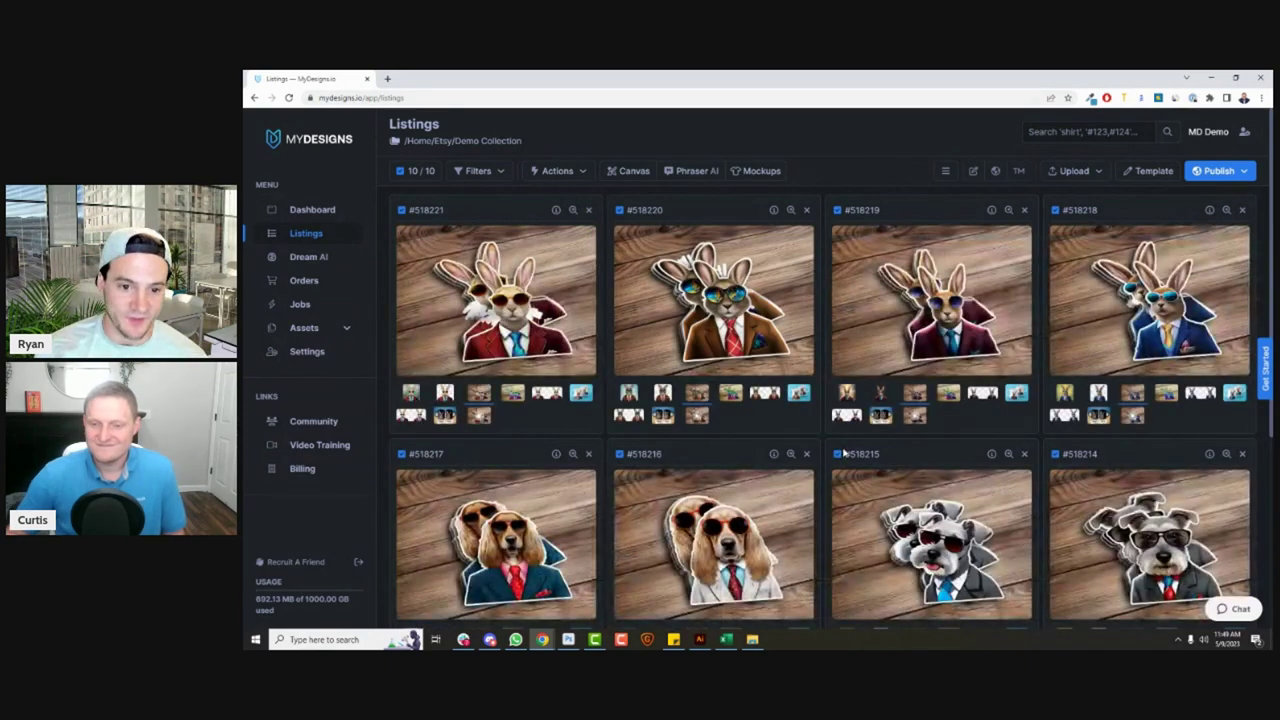